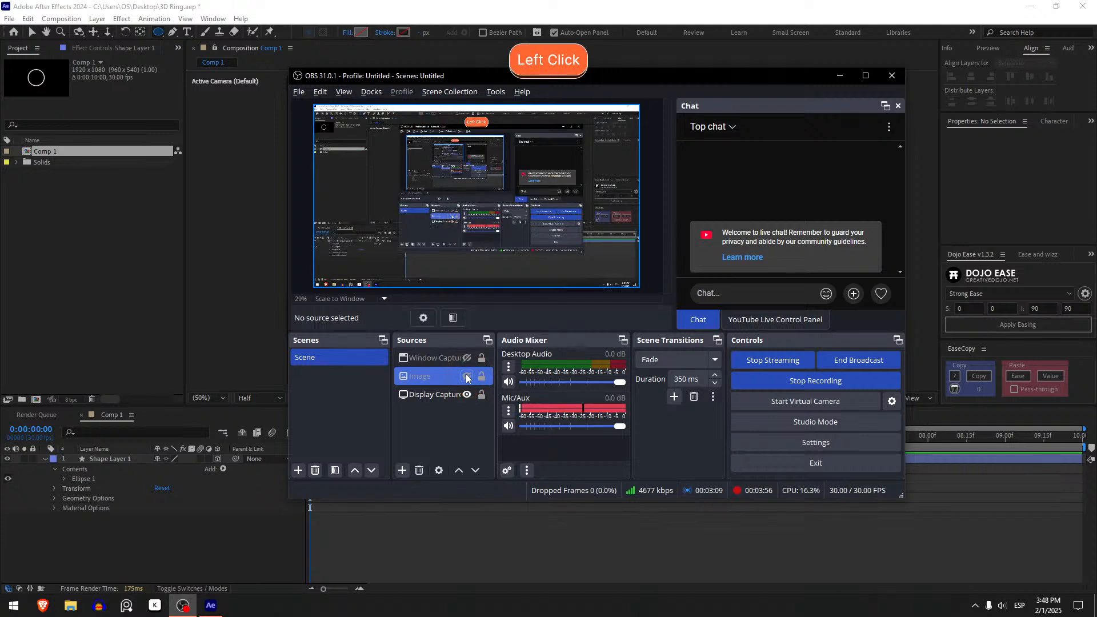
click(515, 549)
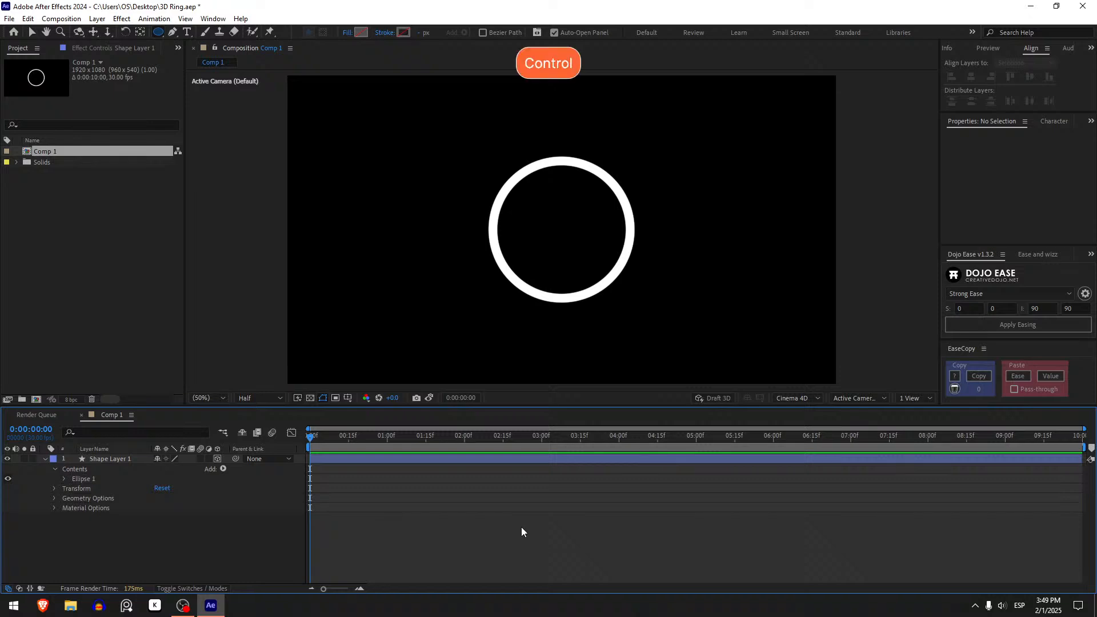
key(ctrl+alt+n)
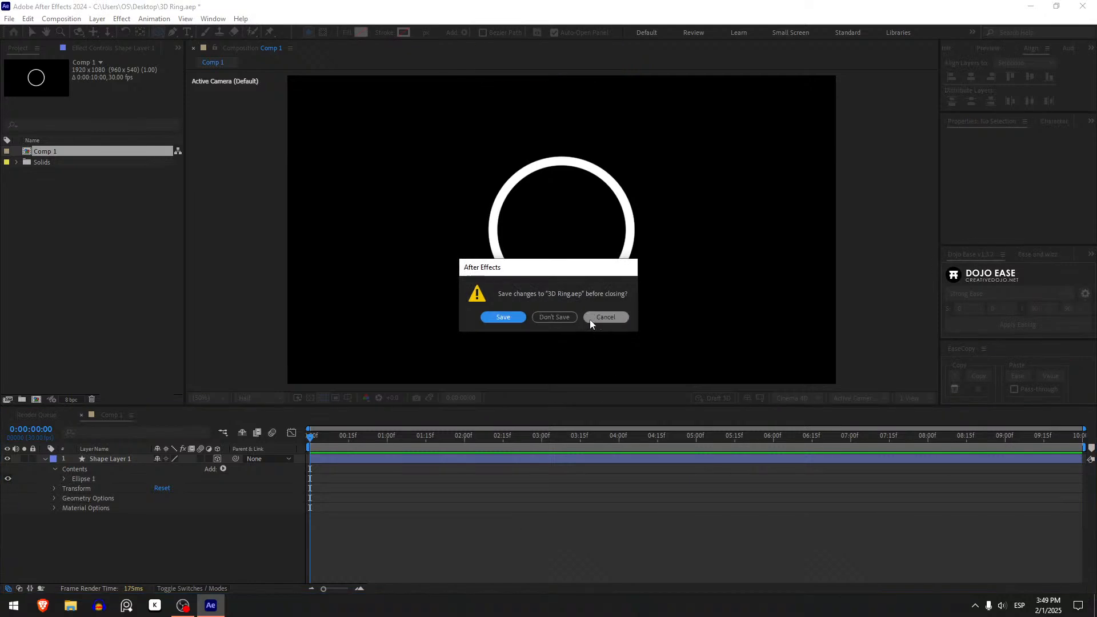
click(592, 318)
Delete Shape Layer 1 from the composition and the Solids folder from the project.
click(108, 459)
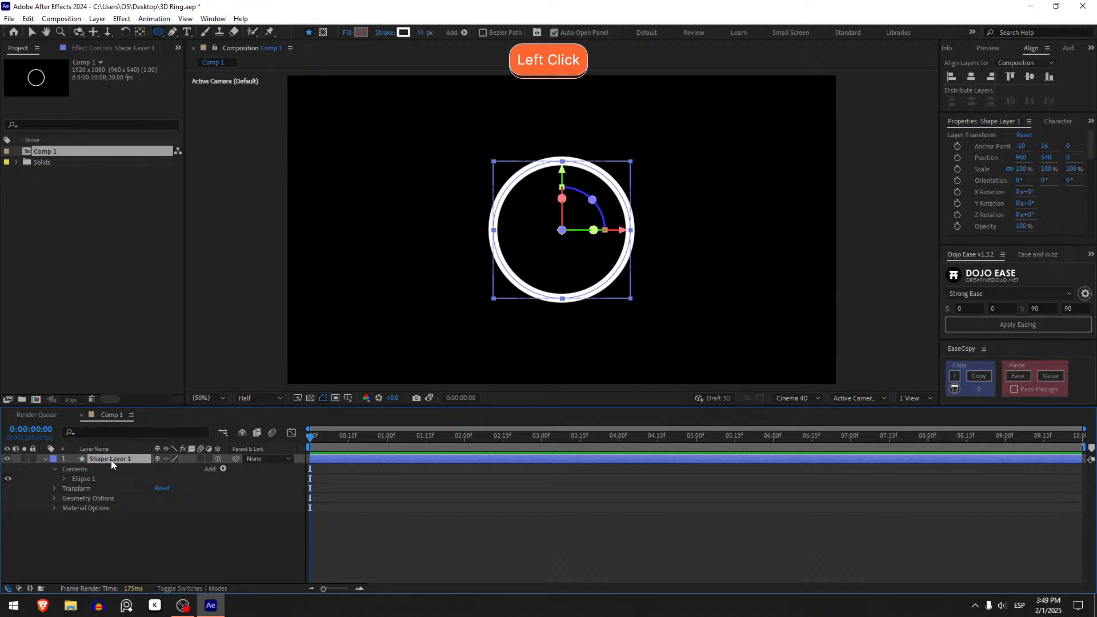
key(Delete)
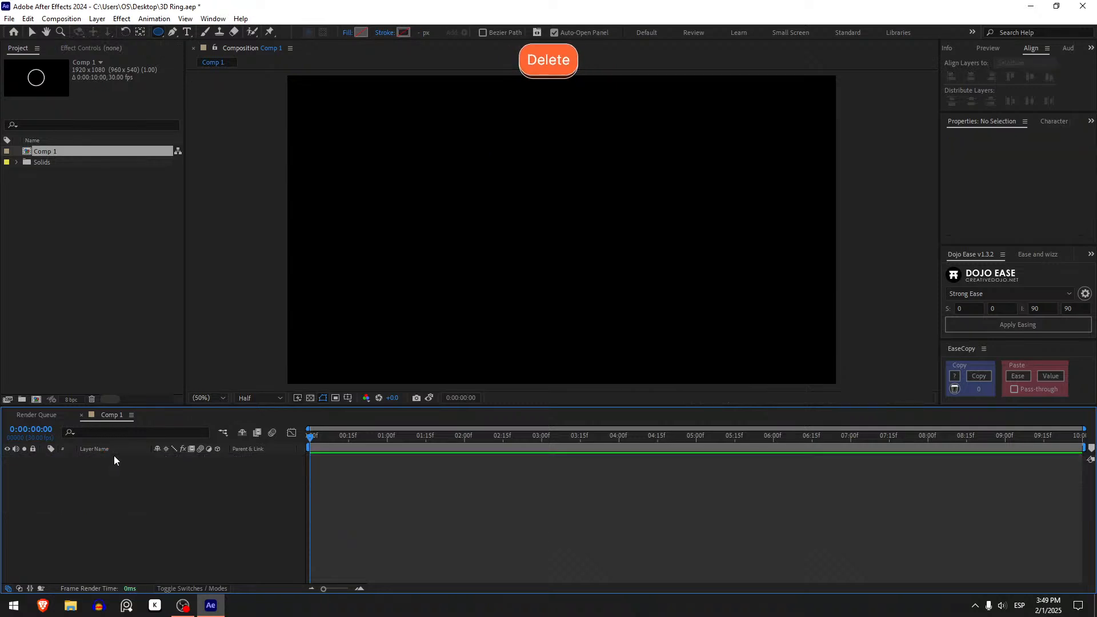
click(61, 163)
key(Delete)
click(620, 320)
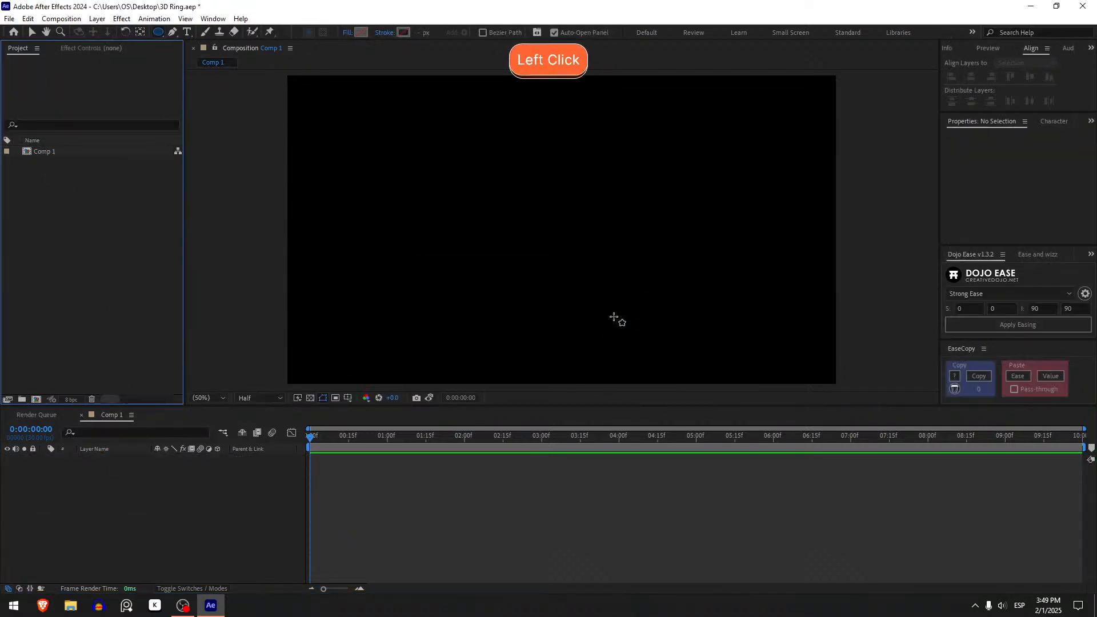
Set Comp 1's 3D renderer to Classic 3D in the composition settings.
click(168, 508)
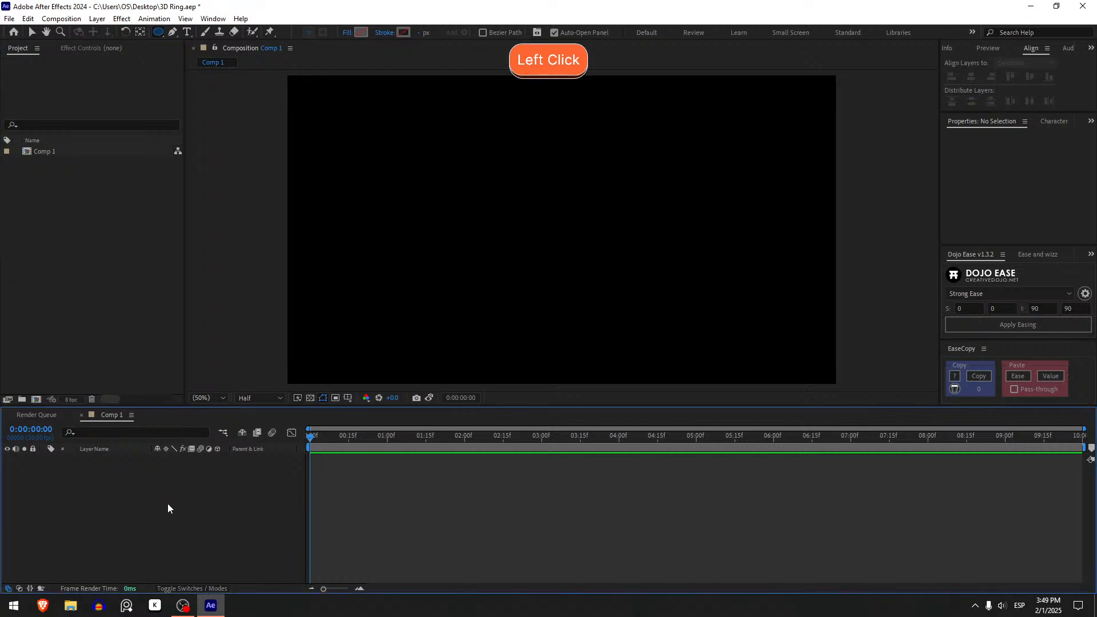
key(ctrl+k)
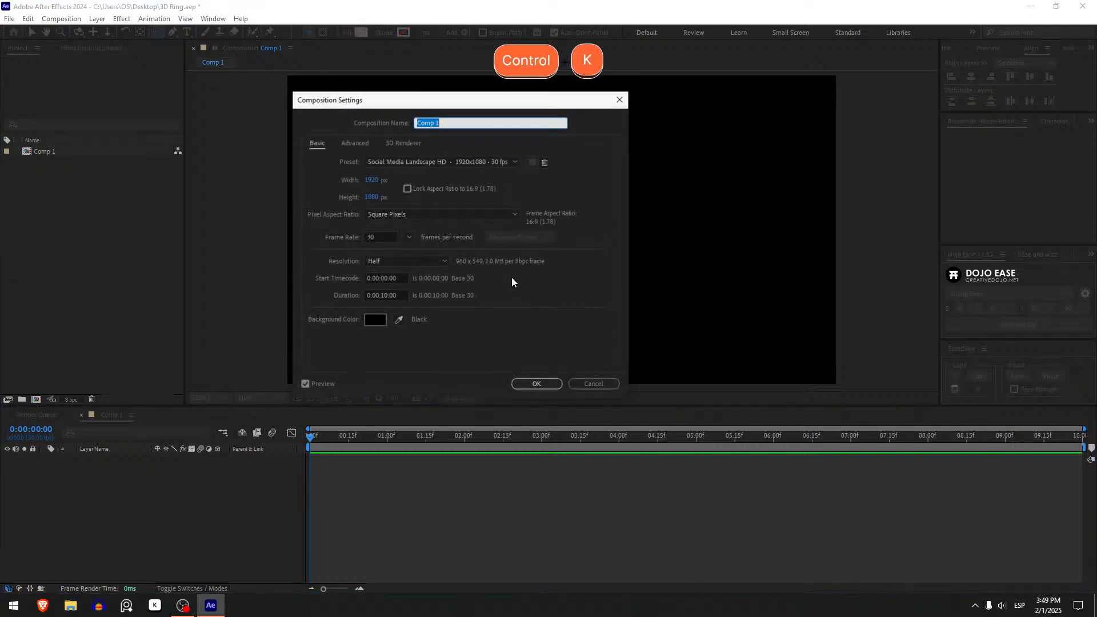
click(393, 142)
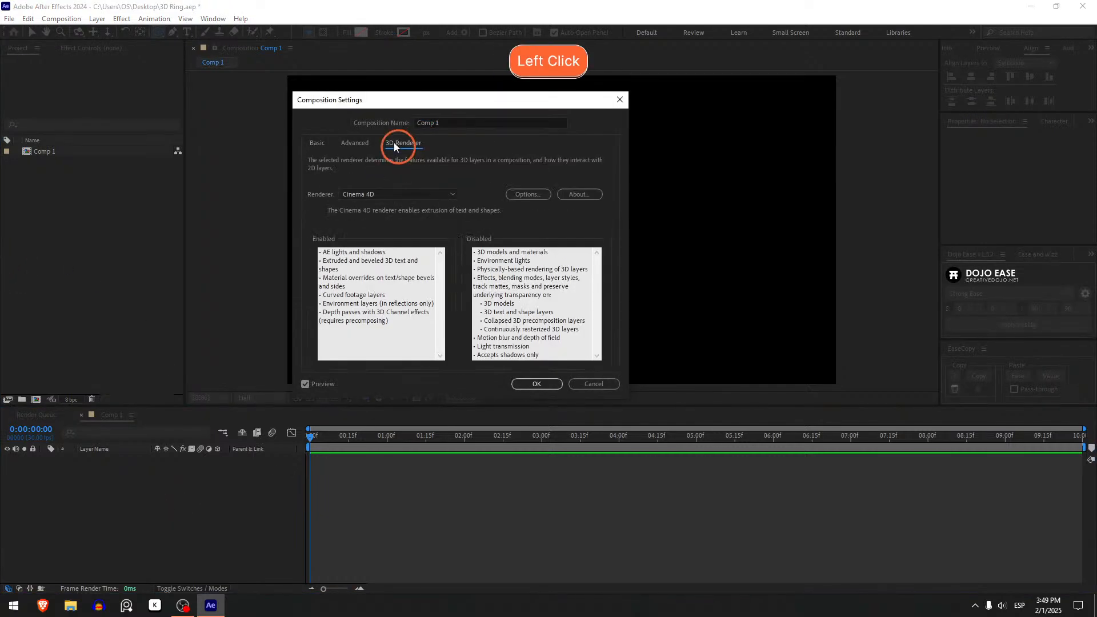
click(379, 197)
click(376, 208)
click(544, 380)
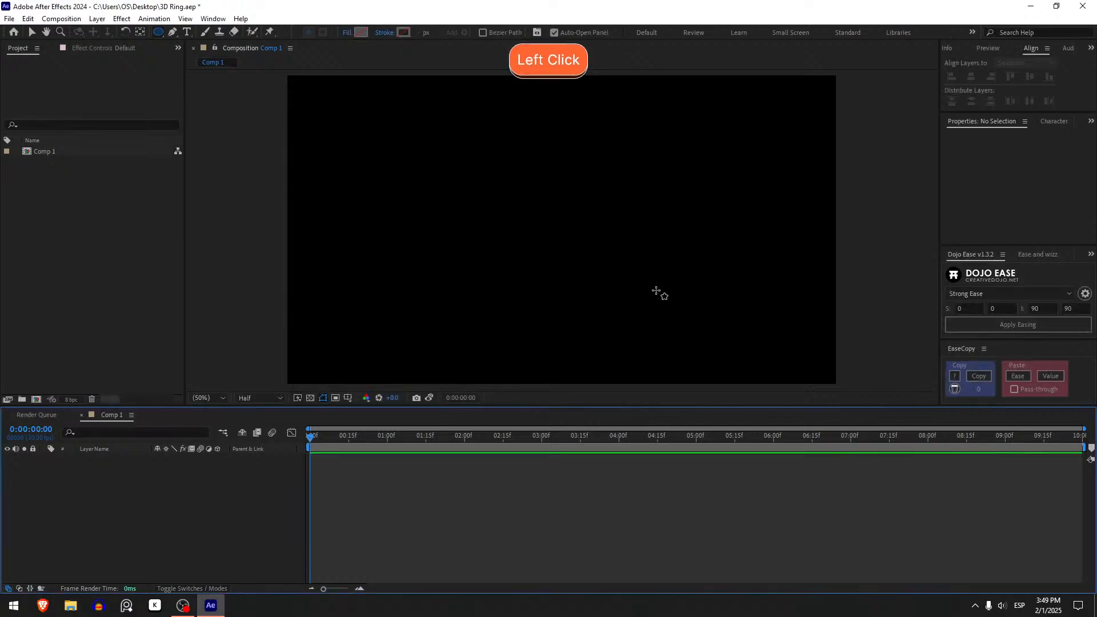
Set the shape fill to solid white (FFFFFF) and draw a circle near the composition's centre with the Ellipse tool.
click(361, 32)
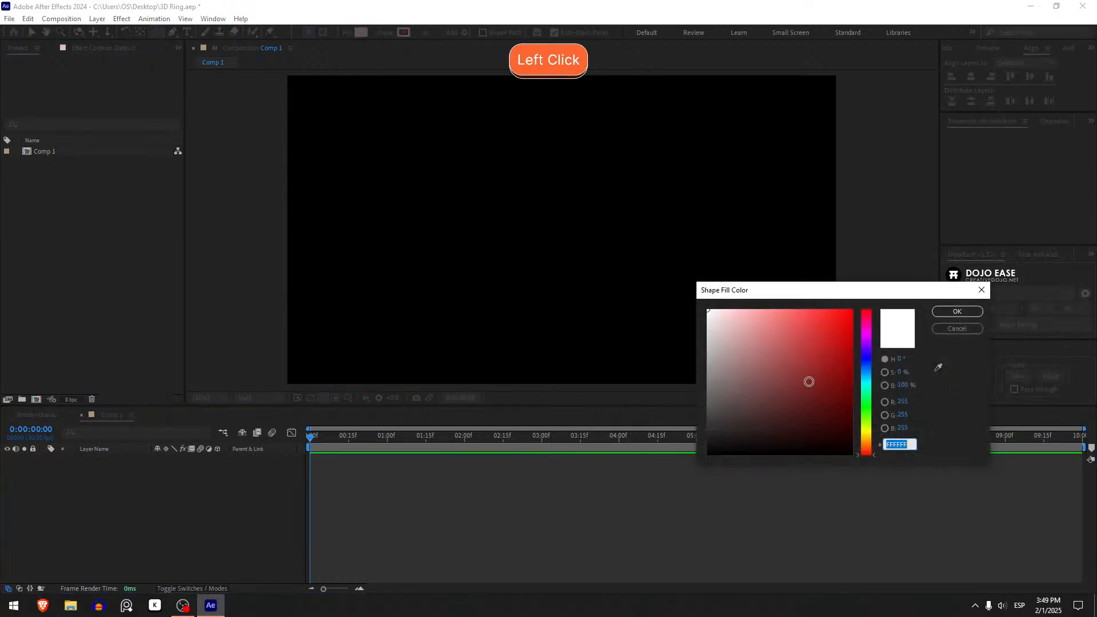
click(958, 312)
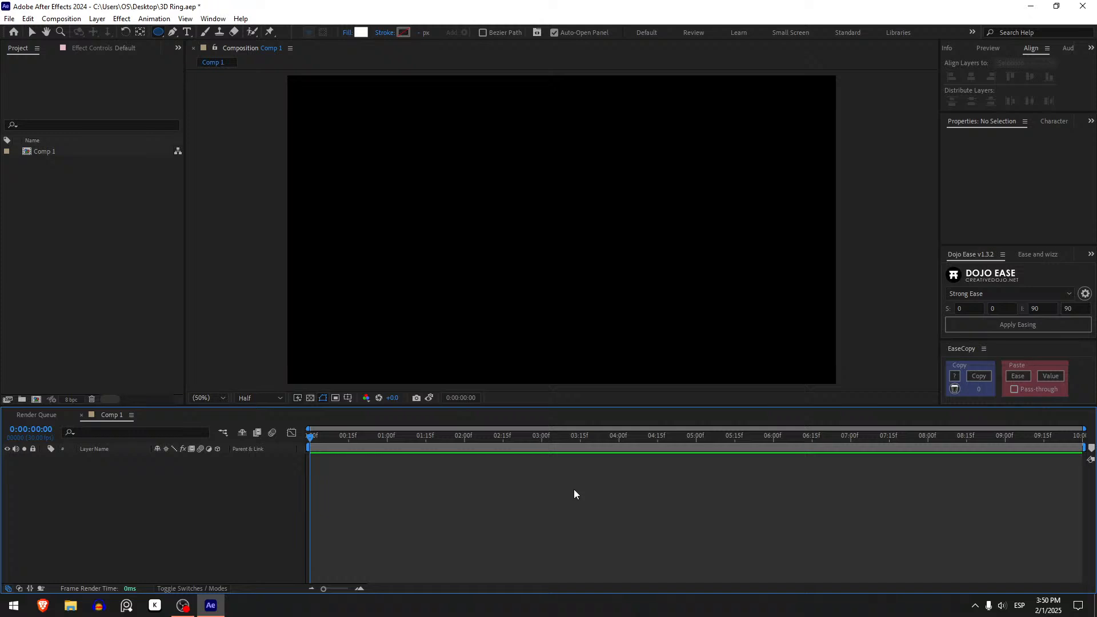
key(v)
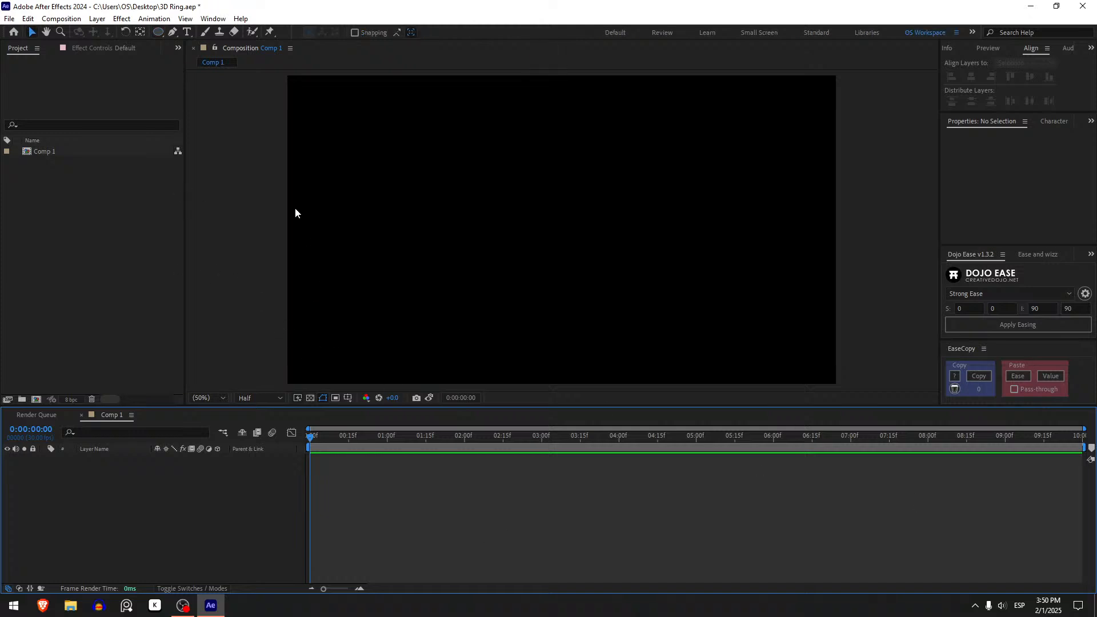
click(157, 32)
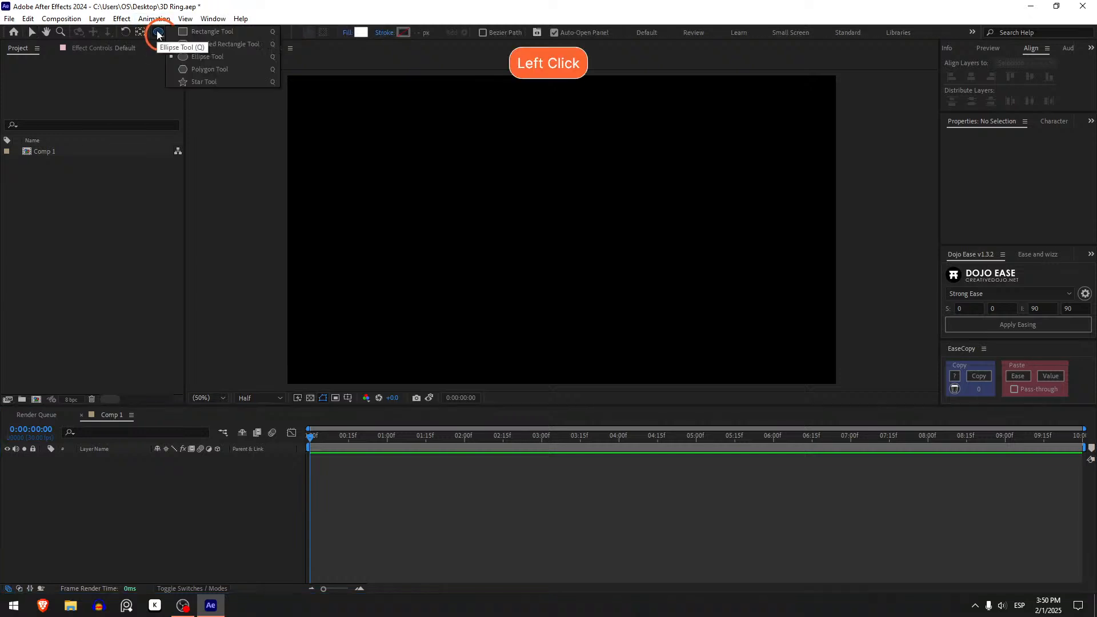
drag(158, 34, 201, 56)
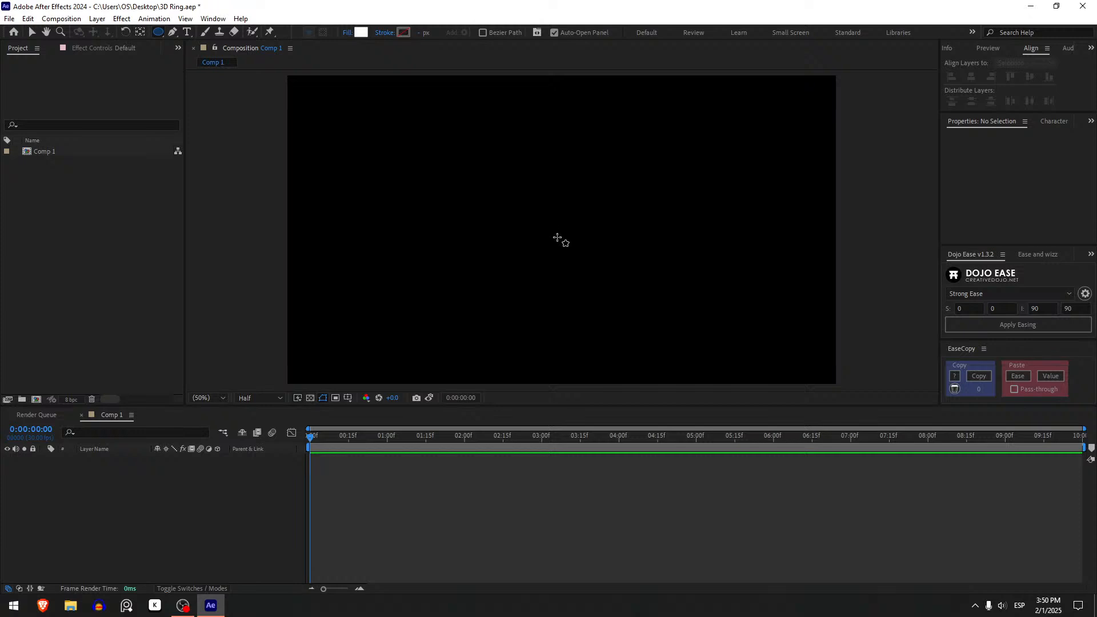
mouse_move(560, 239)
mouse_down()
mouse_move(587, 213)
mouse_move(538, 321)
mouse_move(556, 189)
mouse_move(596, 207)
mouse_move(632, 176)
mouse_move(607, 209)
mouse_move(621, 177)
mouse_up()
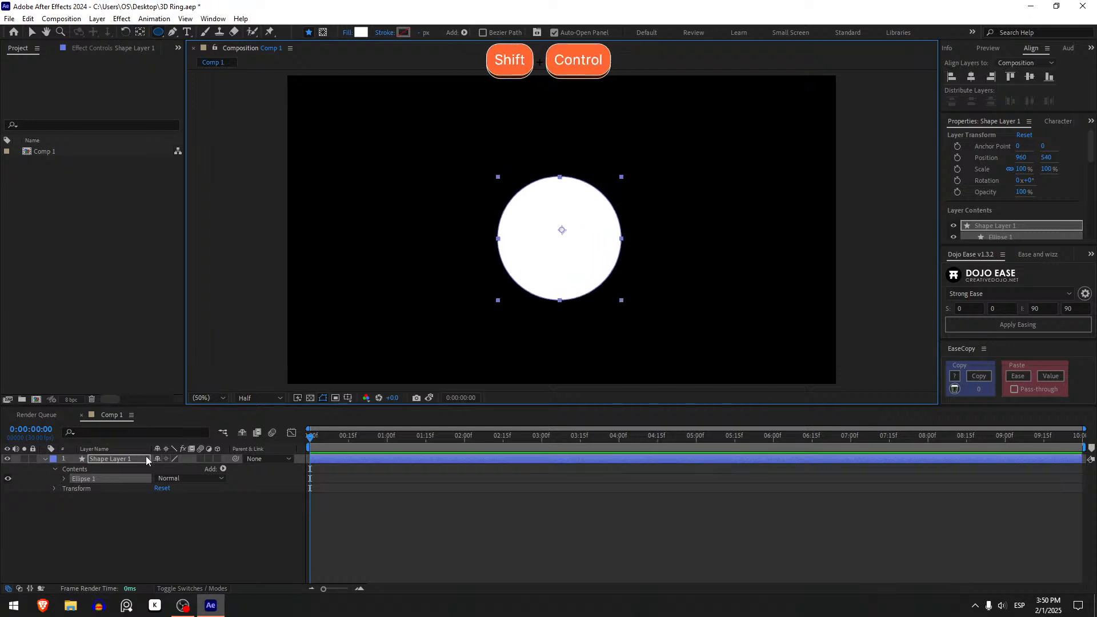
Centre Shape Layer 1's anchor point on the circle and centre the layer in the composition.
click(137, 459)
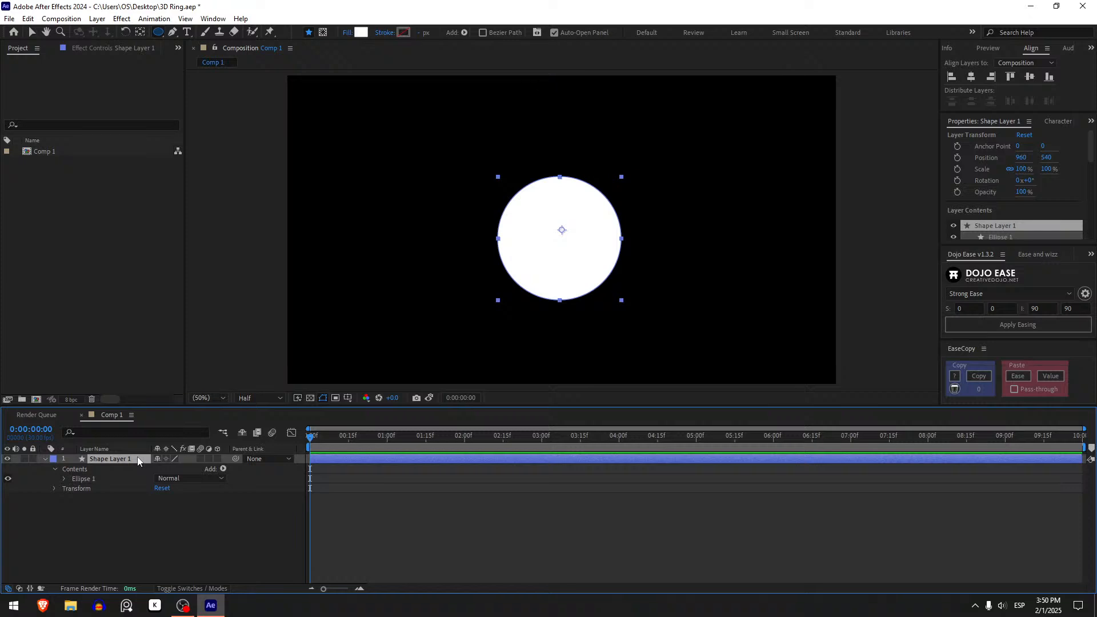
key(ctrl+alt+Home)
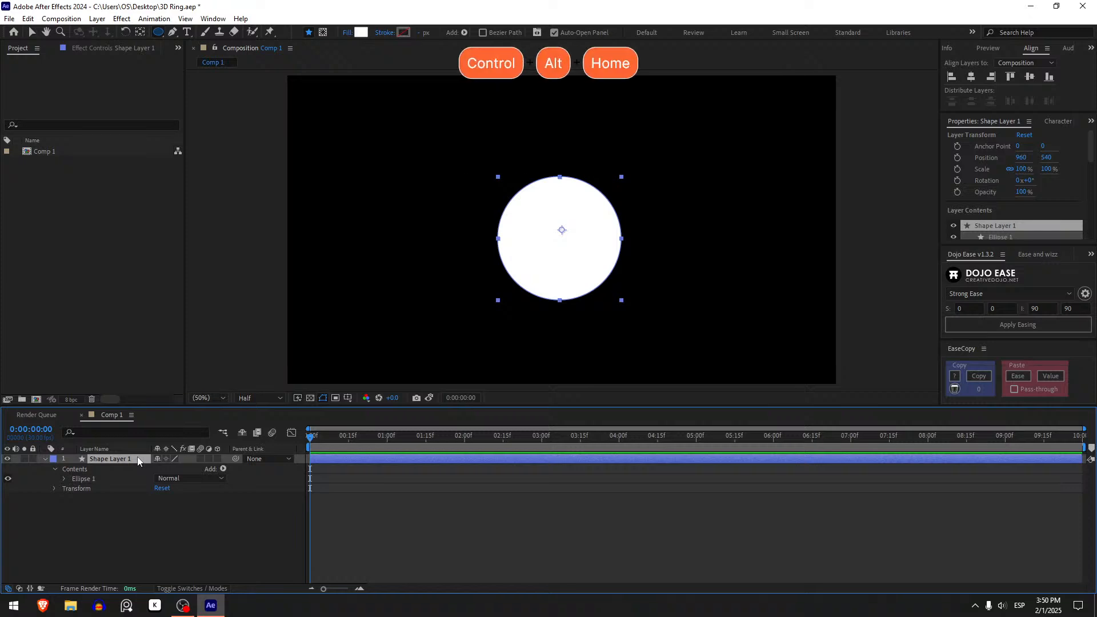
key(ctrl+Home)
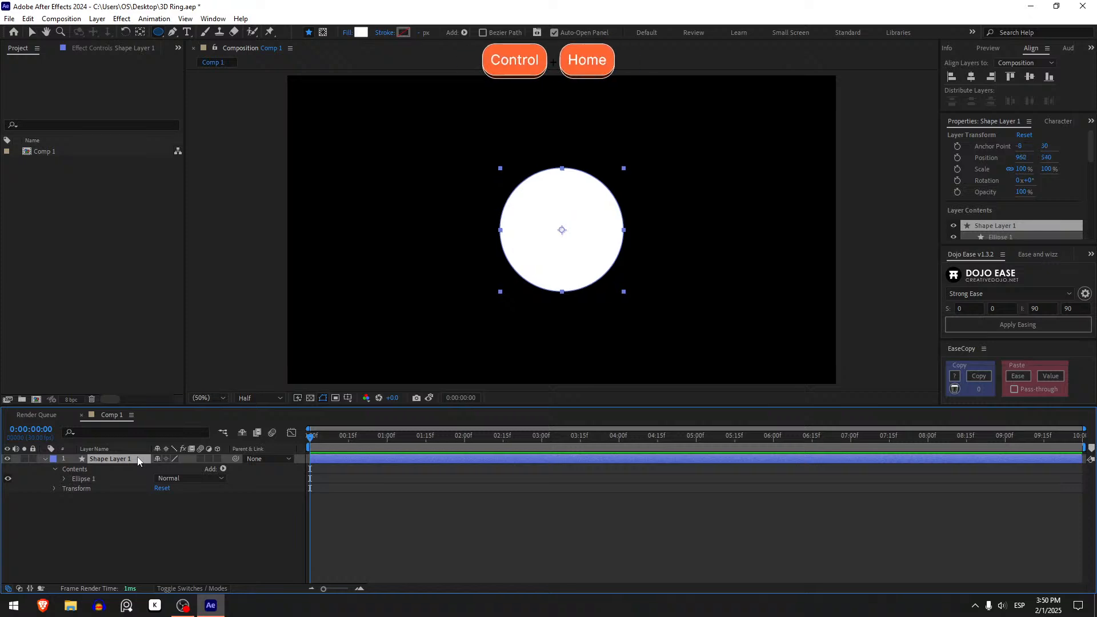
Make Shape Layer 1 a 3D layer and expand its Geometry Options.
click(43, 461)
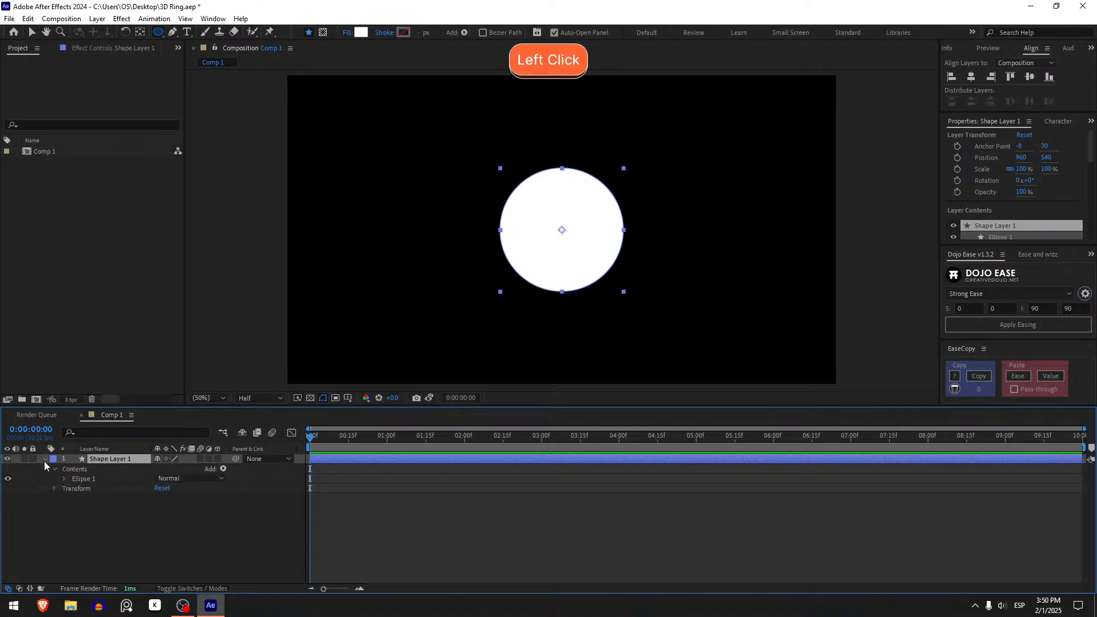
click(54, 488)
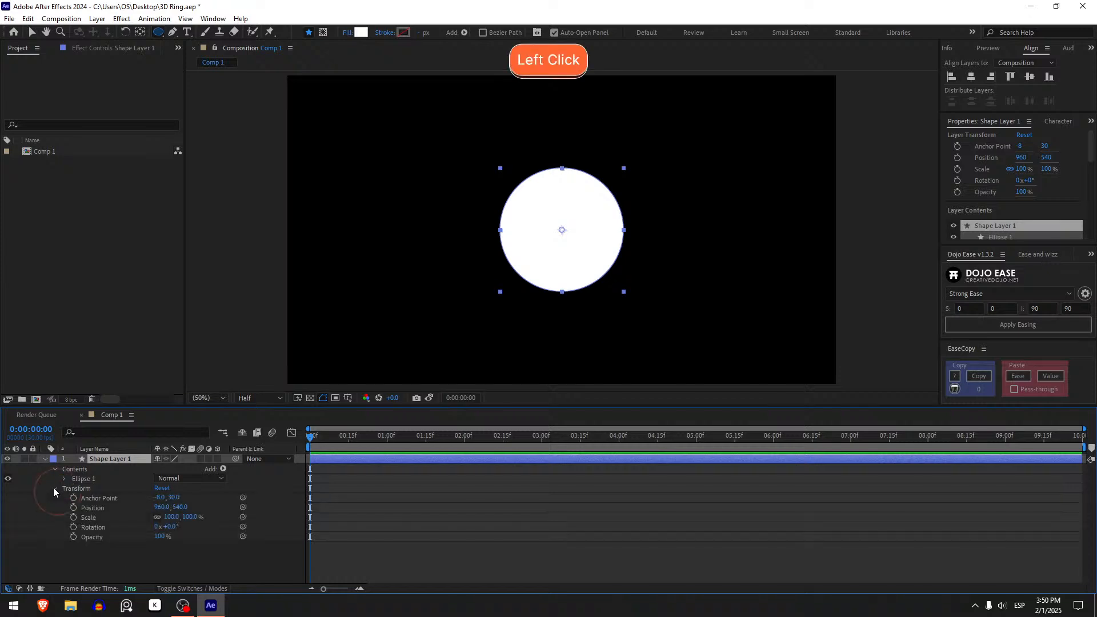
click(53, 488)
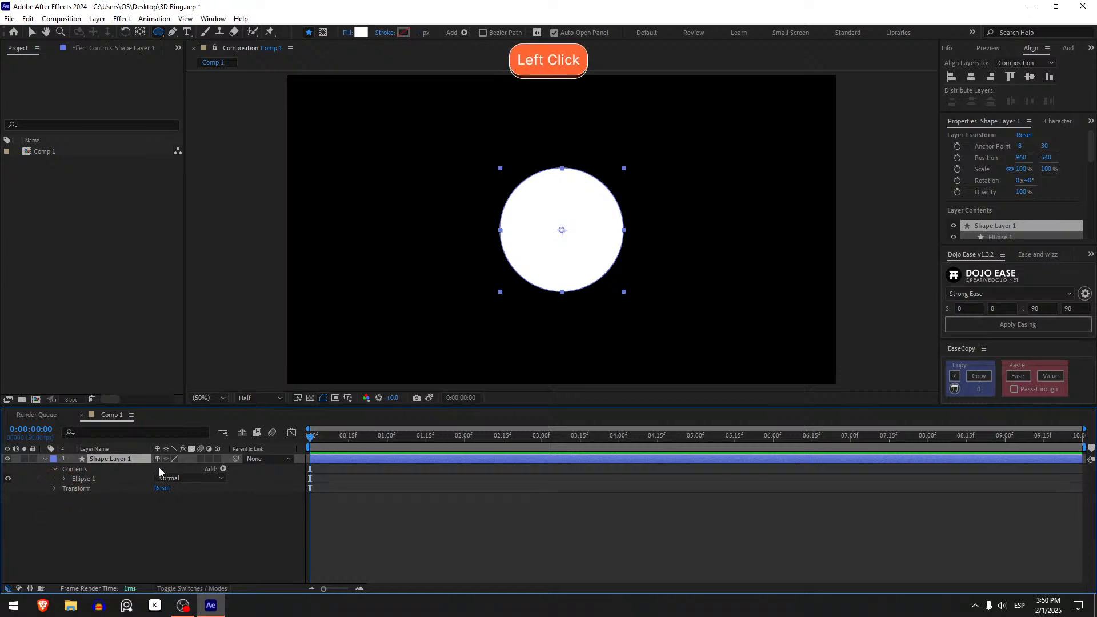
click(217, 459)
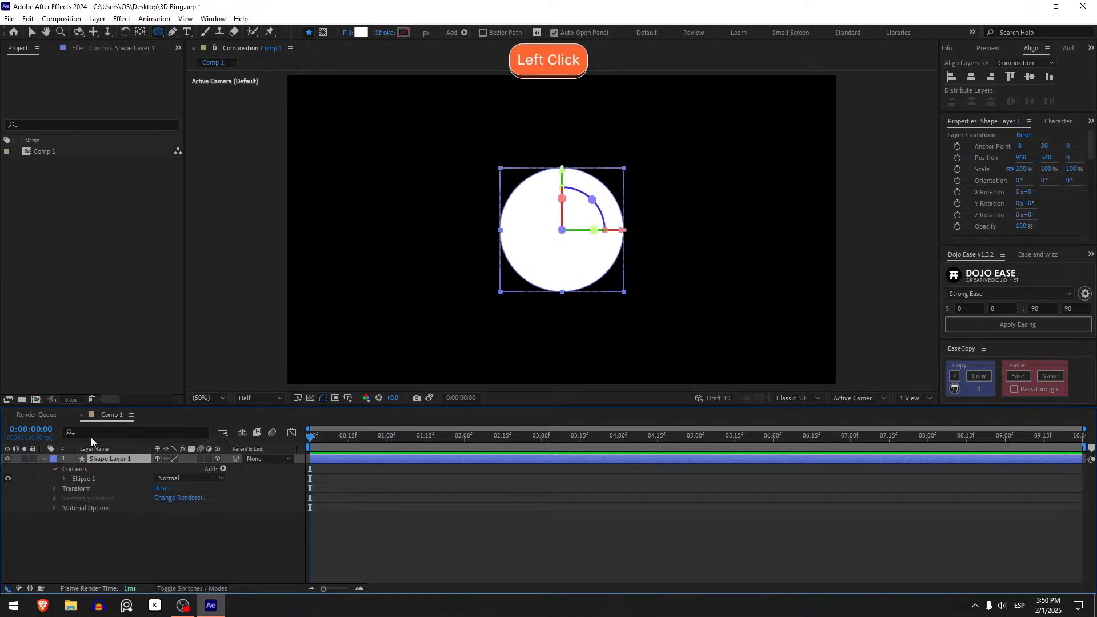
click(54, 498)
click(92, 496)
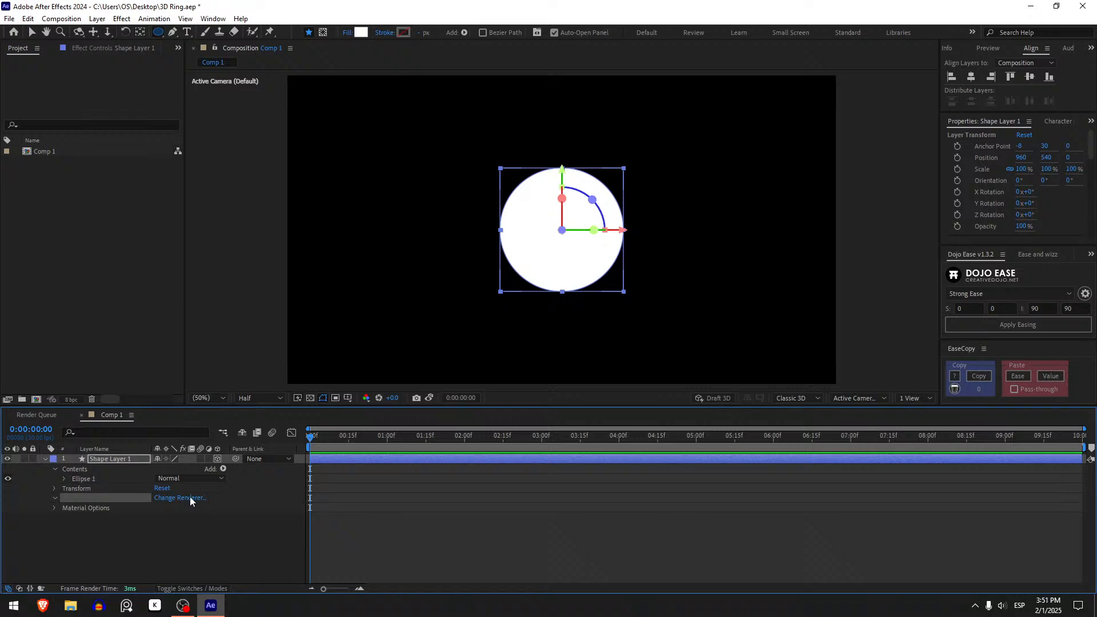
Set Comp 1's 3D renderer to Cinema 4D in the composition settings to enable shape extrusion.
click(492, 489)
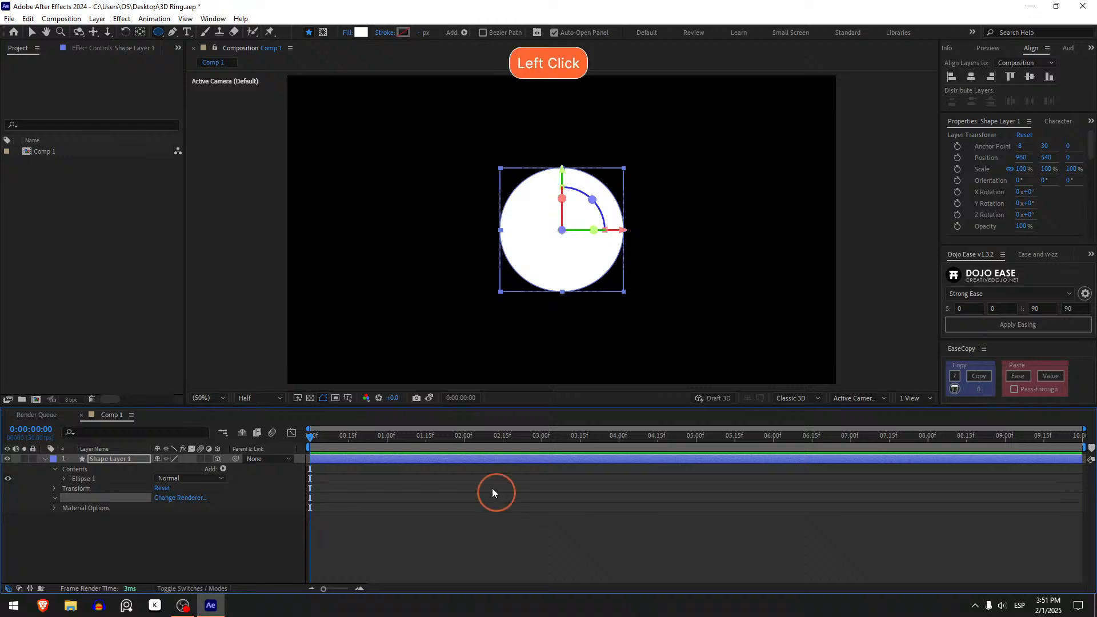
key(ctrl+k)
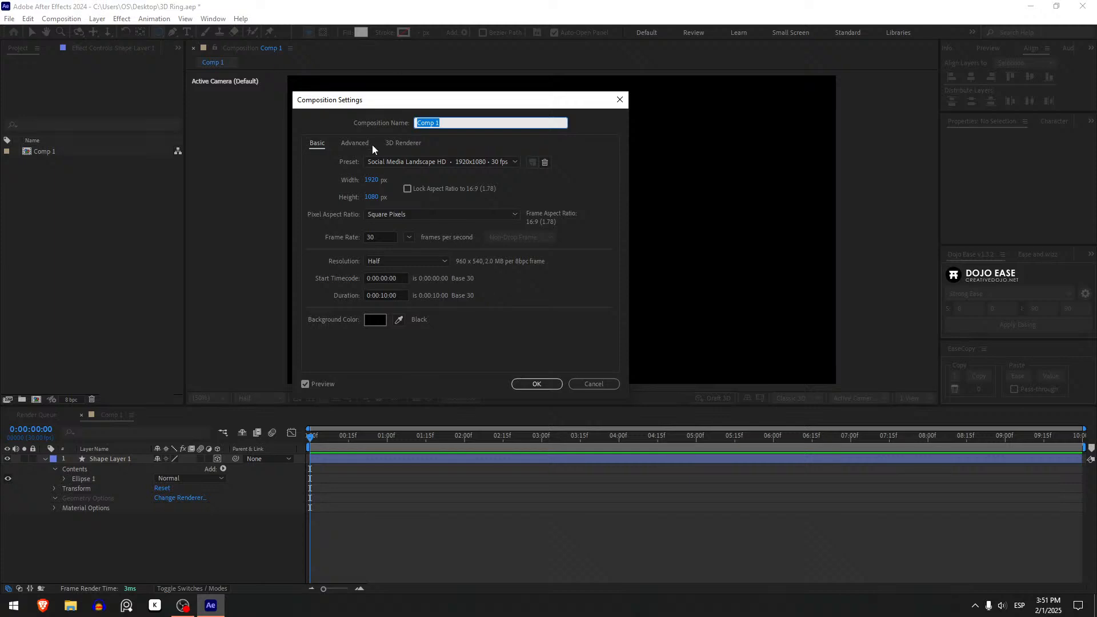
click(402, 143)
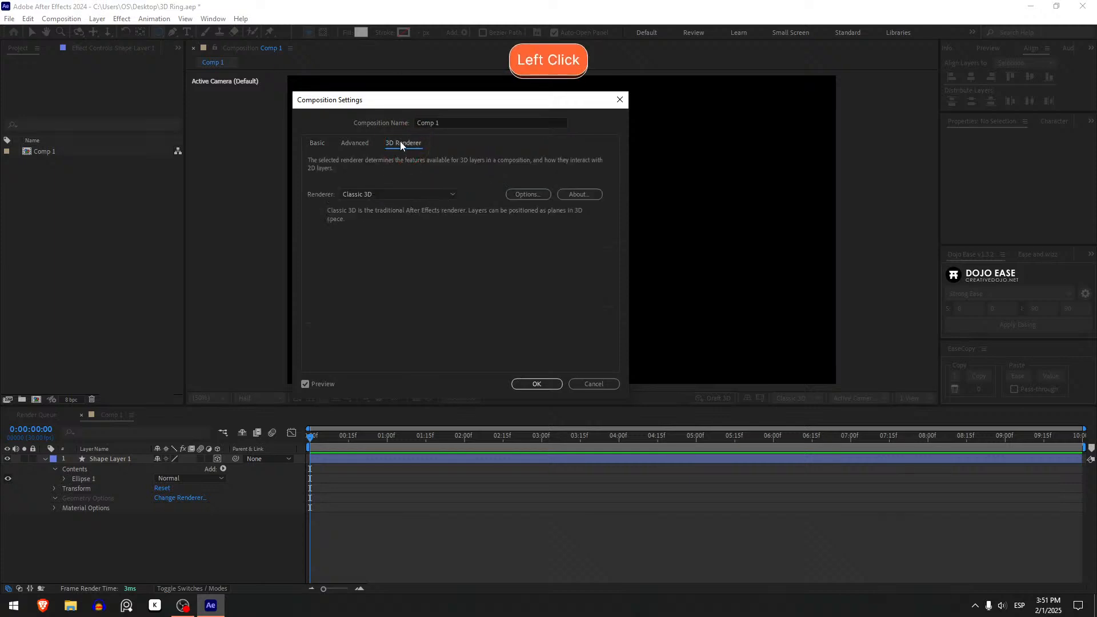
click(355, 195)
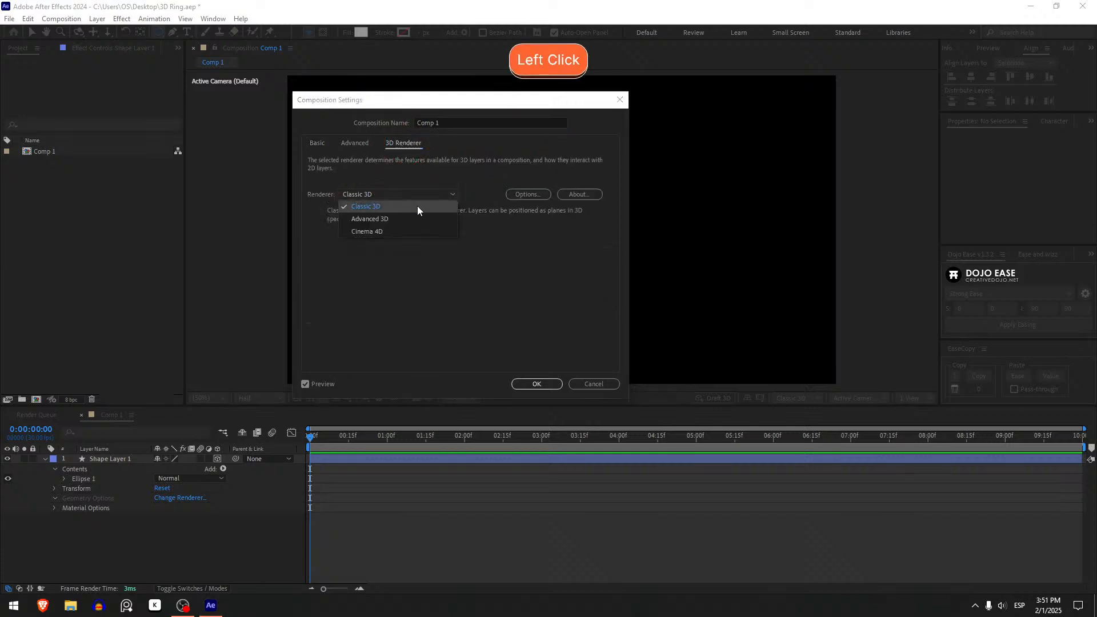
click(386, 234)
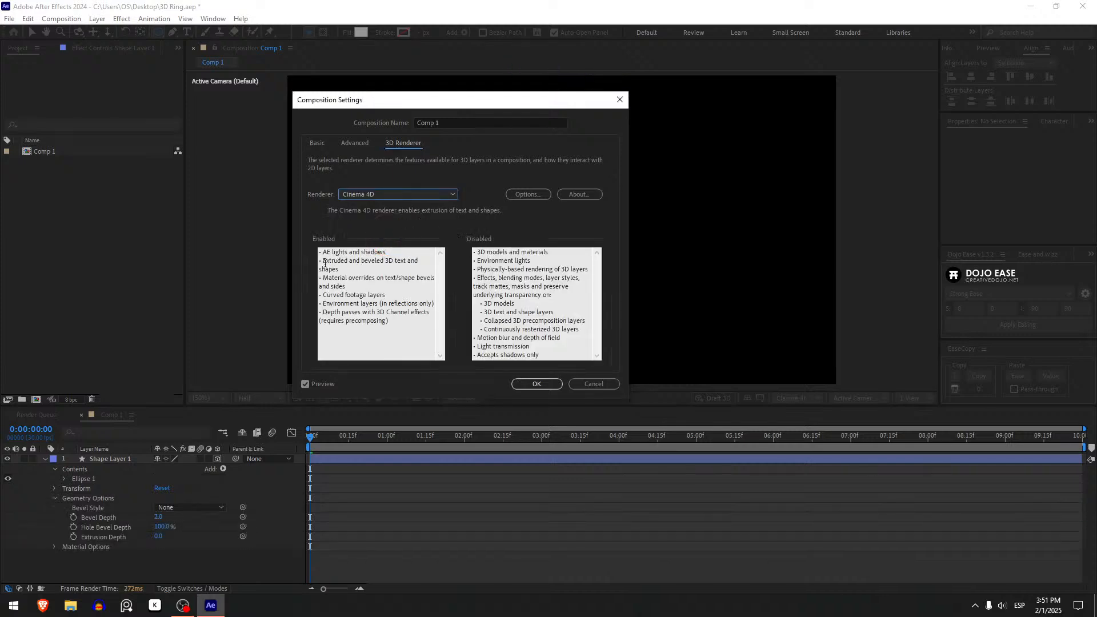
drag(324, 264, 357, 262)
click(367, 264)
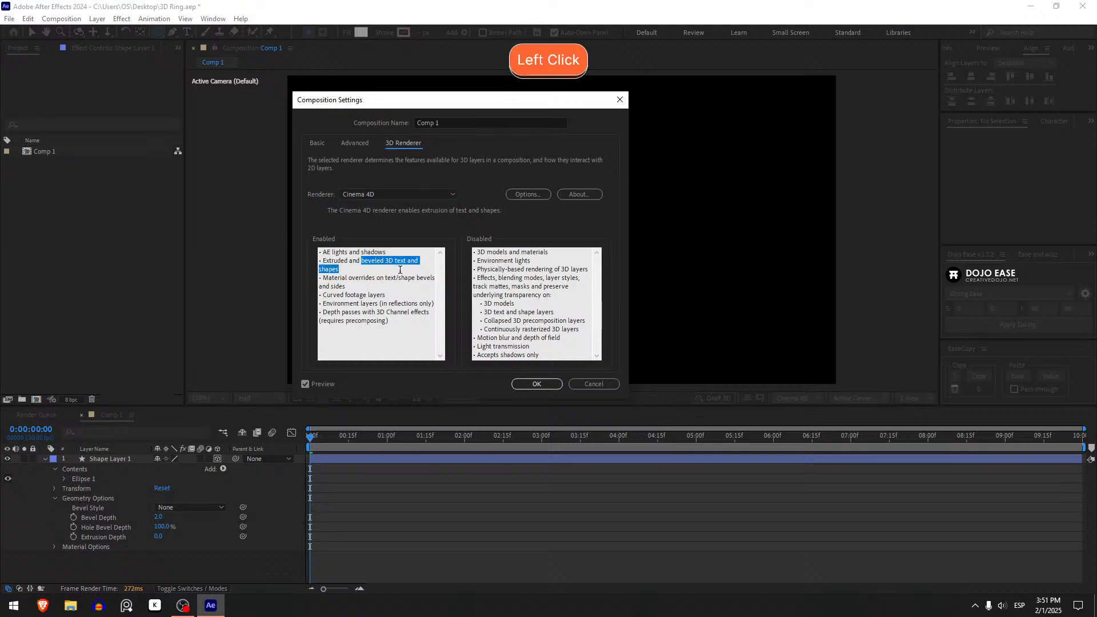
key(ctrl+a)
click(540, 389)
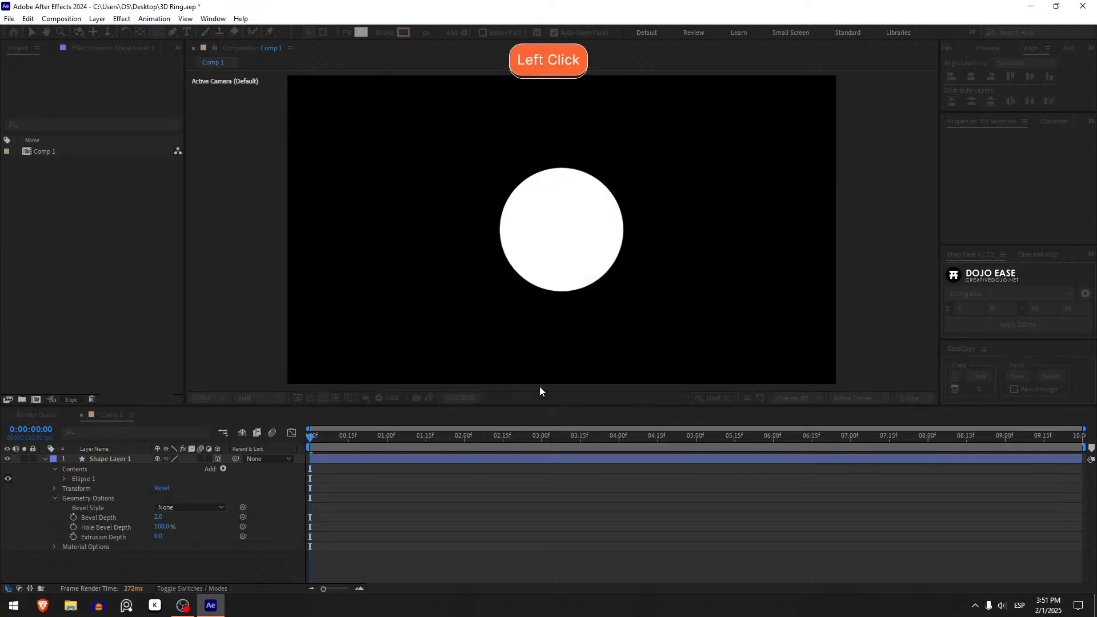
Set the fill of the circle on Shape Layer 1 to None.
click(122, 461)
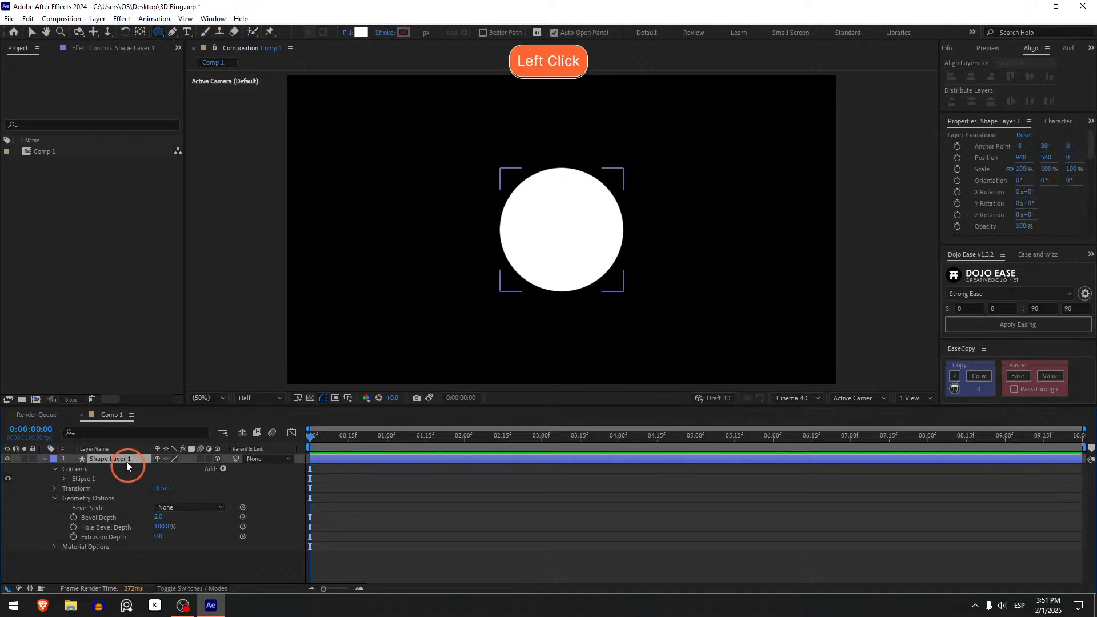
click(347, 32)
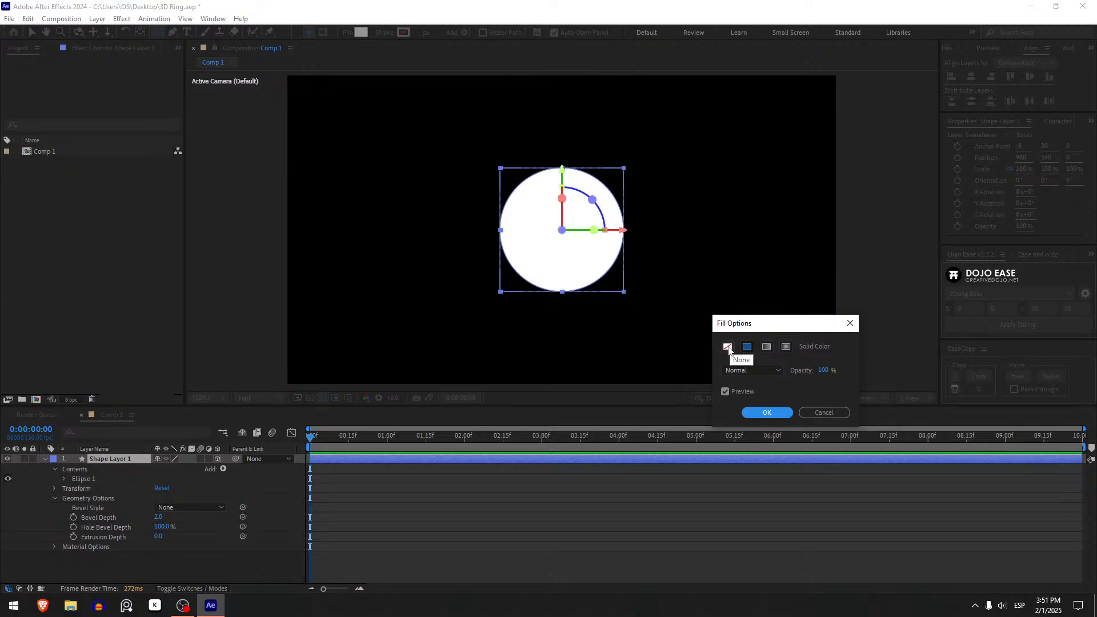
click(729, 347)
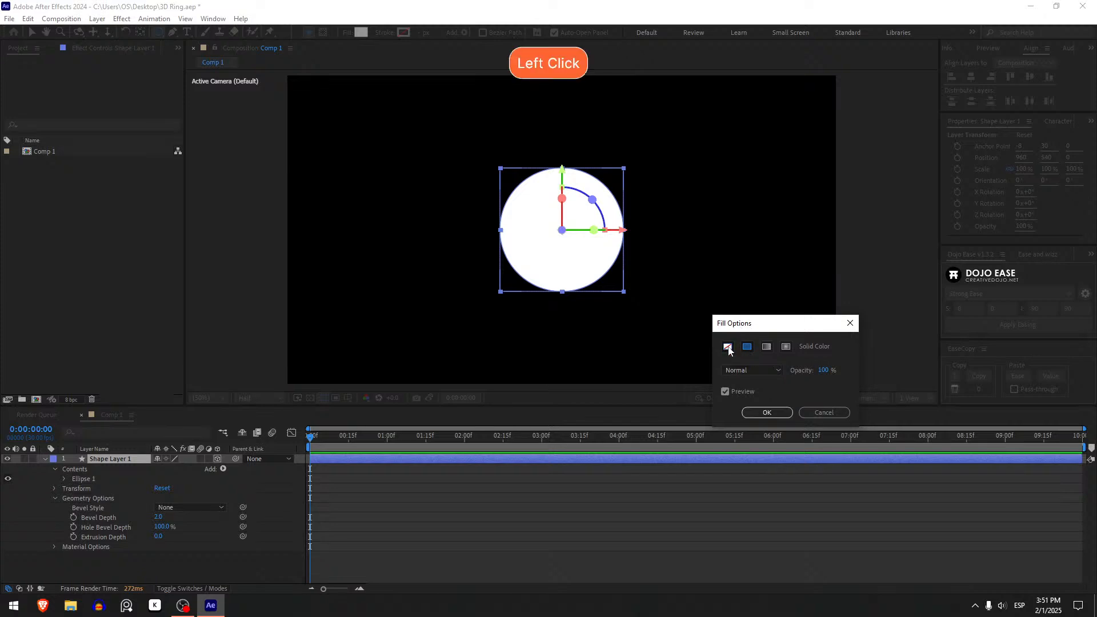
click(767, 412)
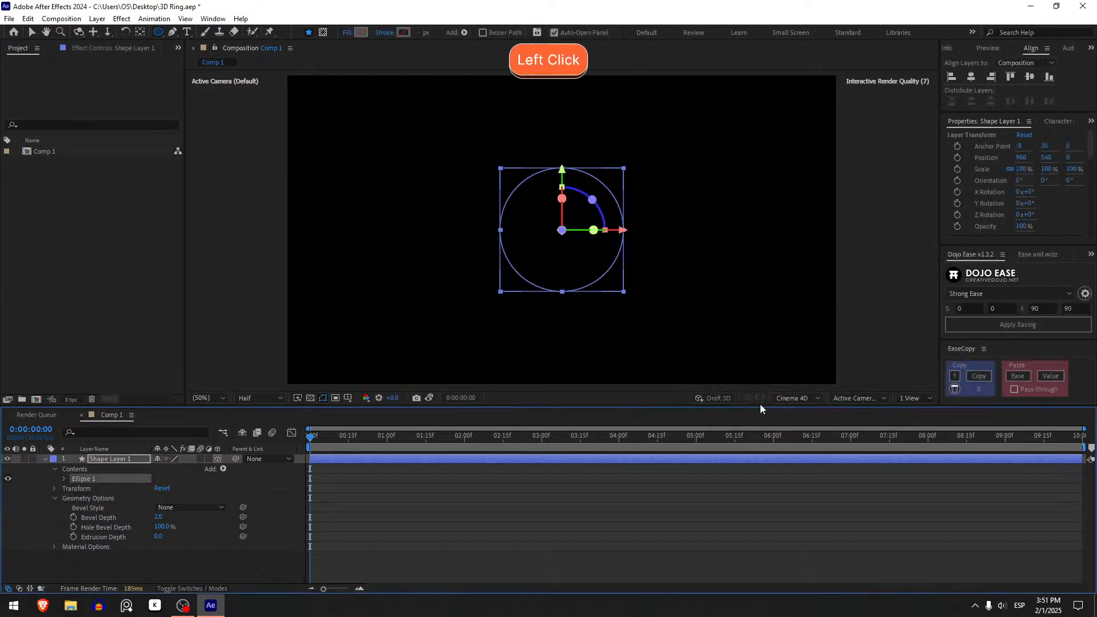
Set the circle's stroke width to 40 px.
click(422, 32)
text(40)
key(Return)
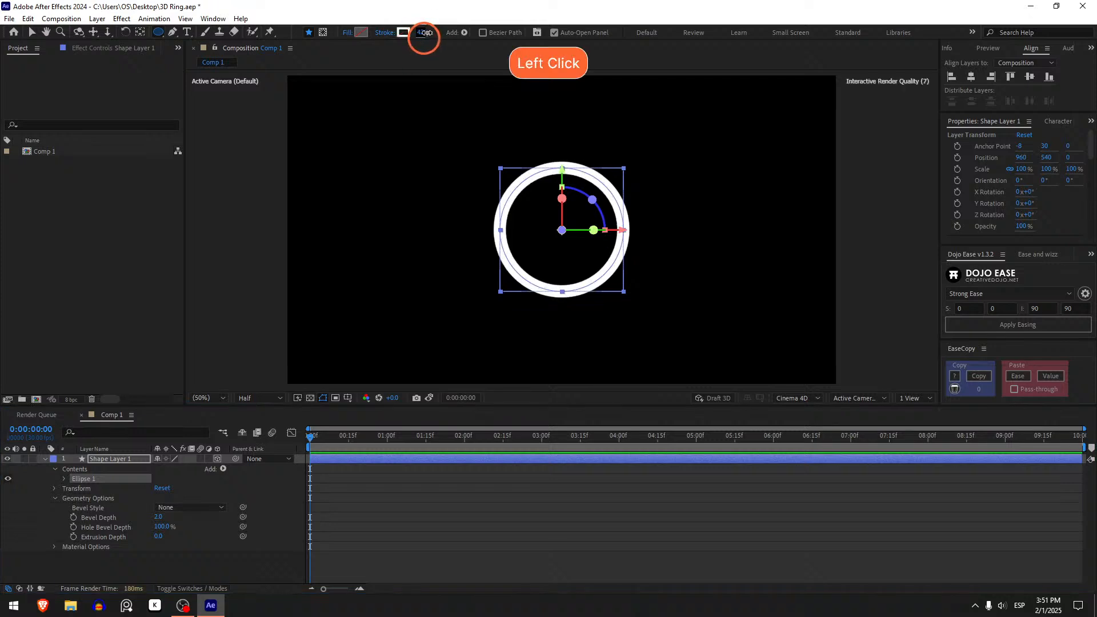
Reduce the circle's stroke width to 38 px and rename Shape Layer 1 to Ring.
drag(426, 32, 422, 33)
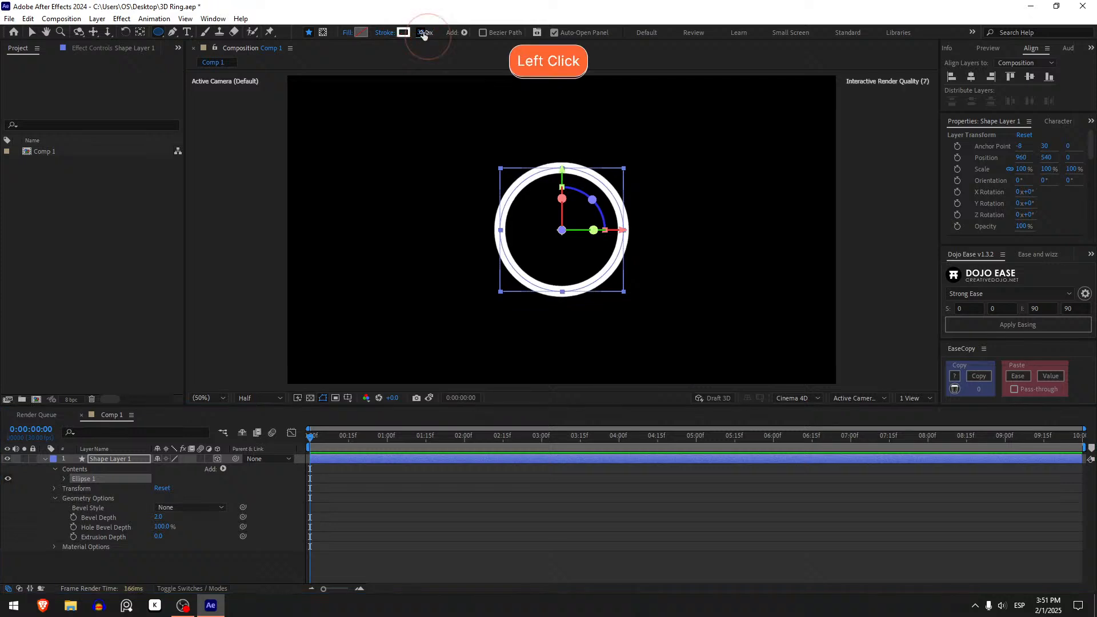
click(431, 525)
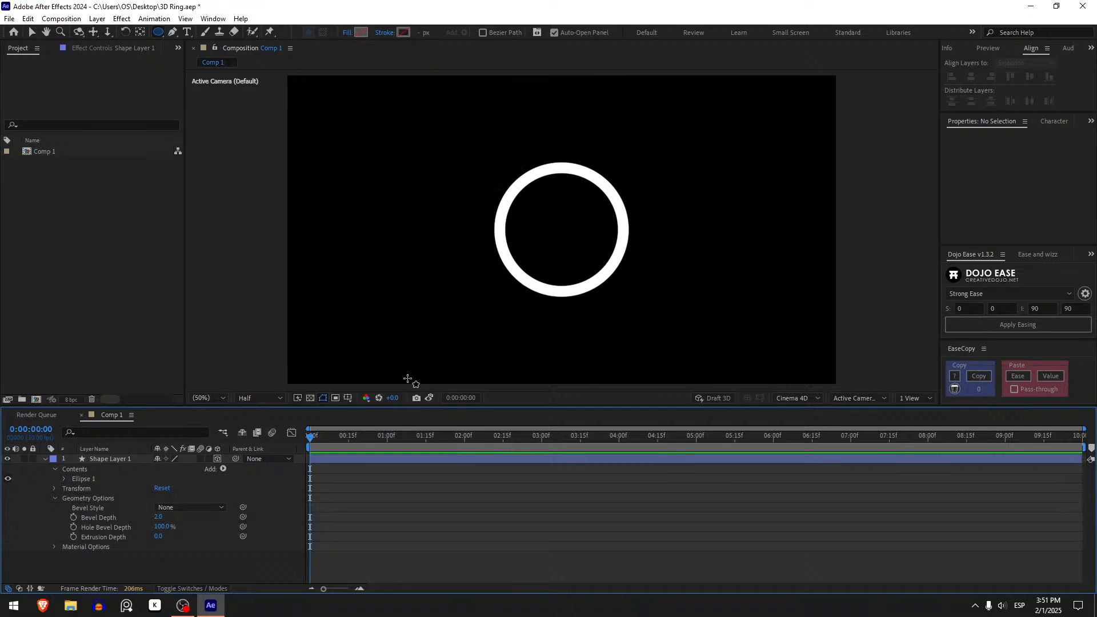
click(117, 458)
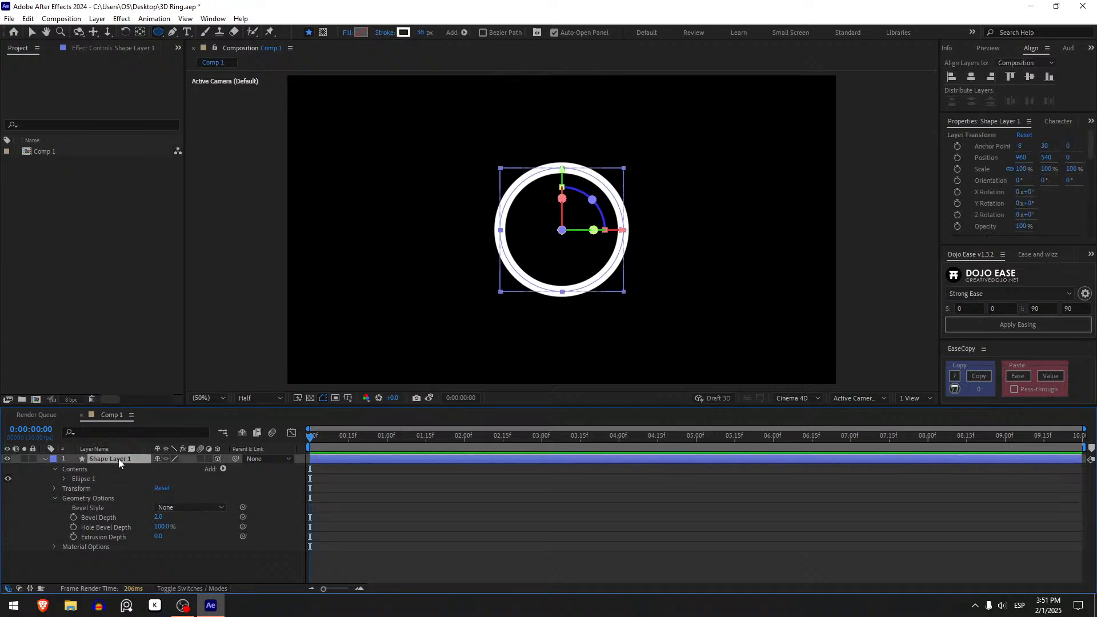
key(Return)
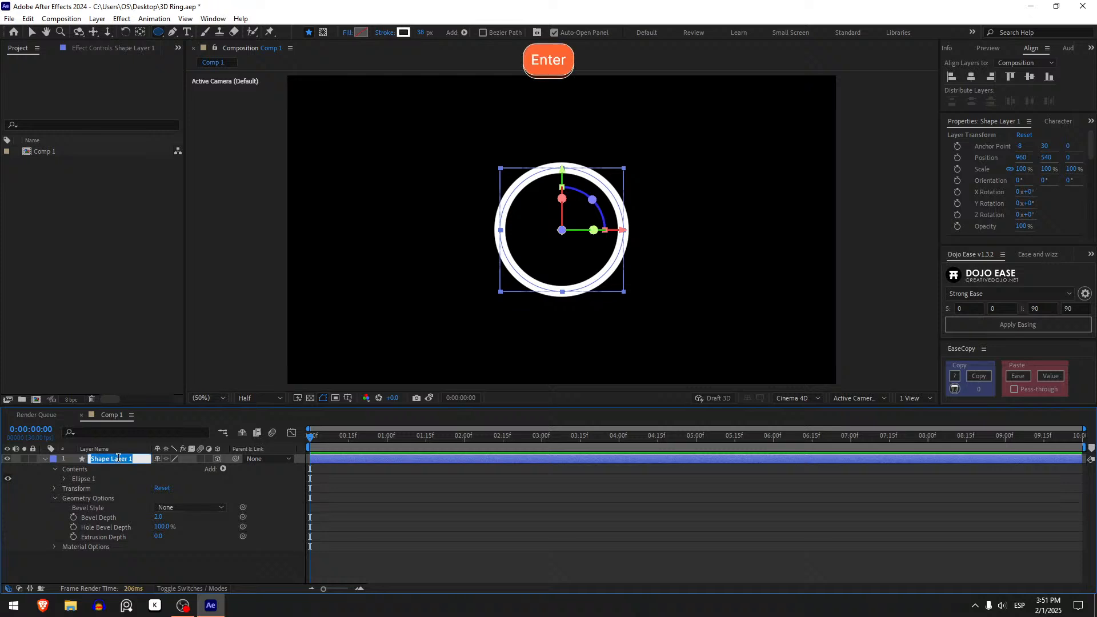
text(Ring)
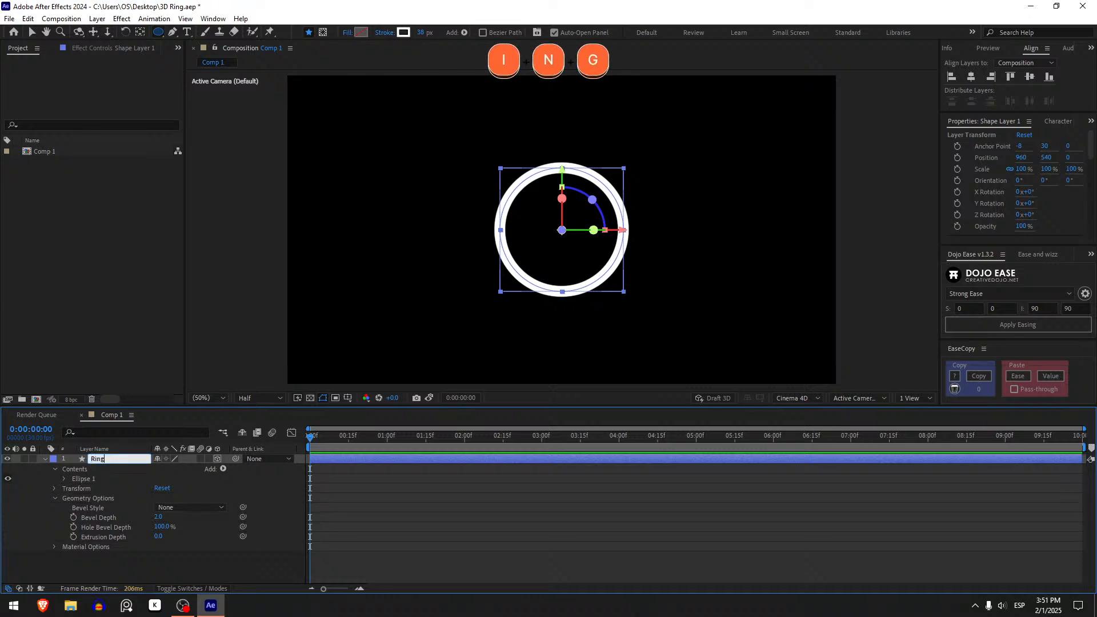
key(Return)
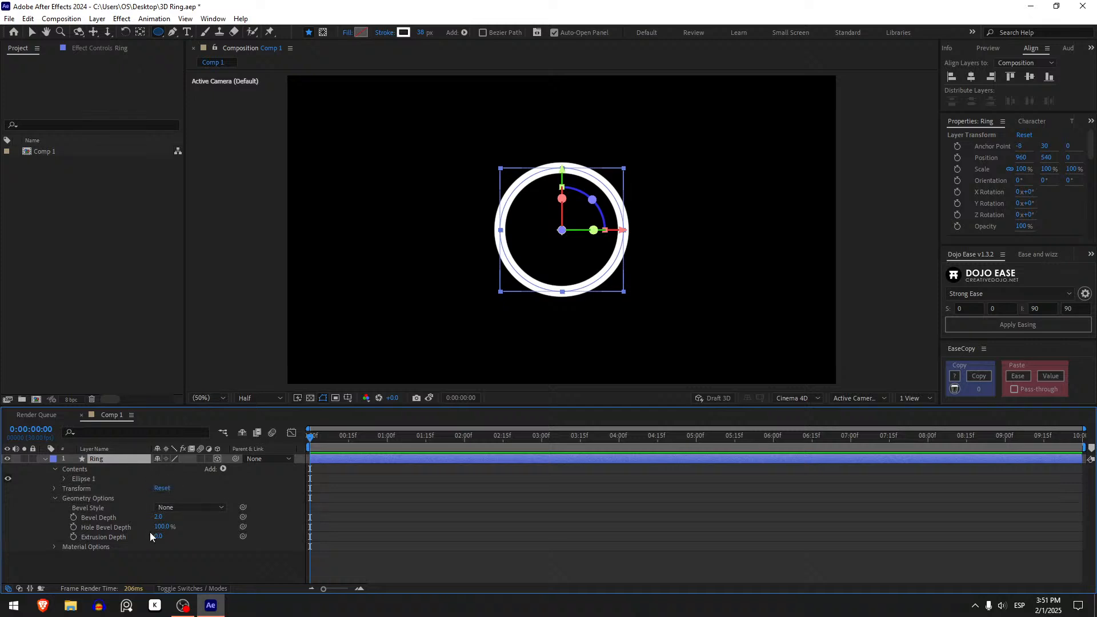
Tilt the Ring layer by setting its X Rotation to -75°.
click(129, 461)
key(r)
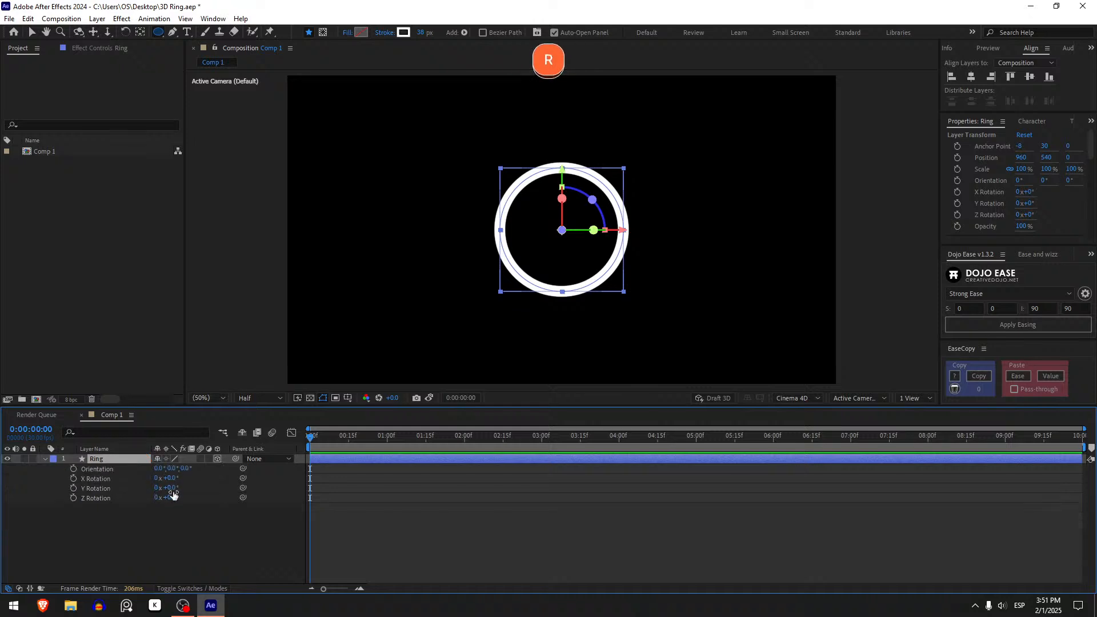
mouse_move(170, 478)
mouse_down()
mouse_move(116, 470)
mouse_move(172, 477)
mouse_up()
click(547, 573)
click(481, 509)
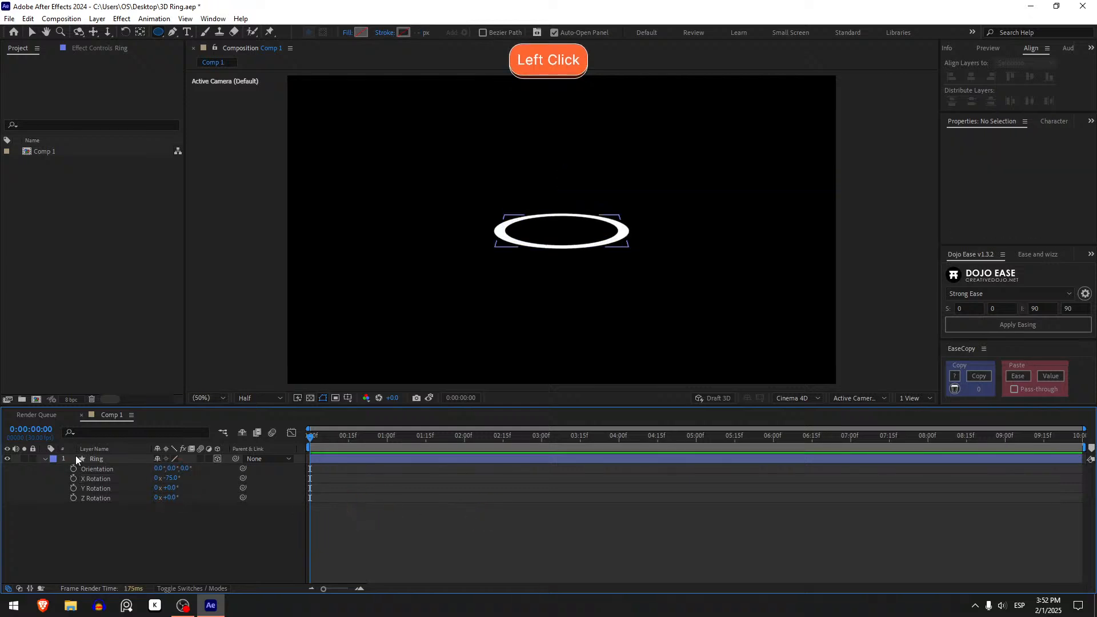
In the Ring layer's Geometry Options, set the bevel style to Convex and the bevel depth to 10.
click(44, 460)
click(44, 459)
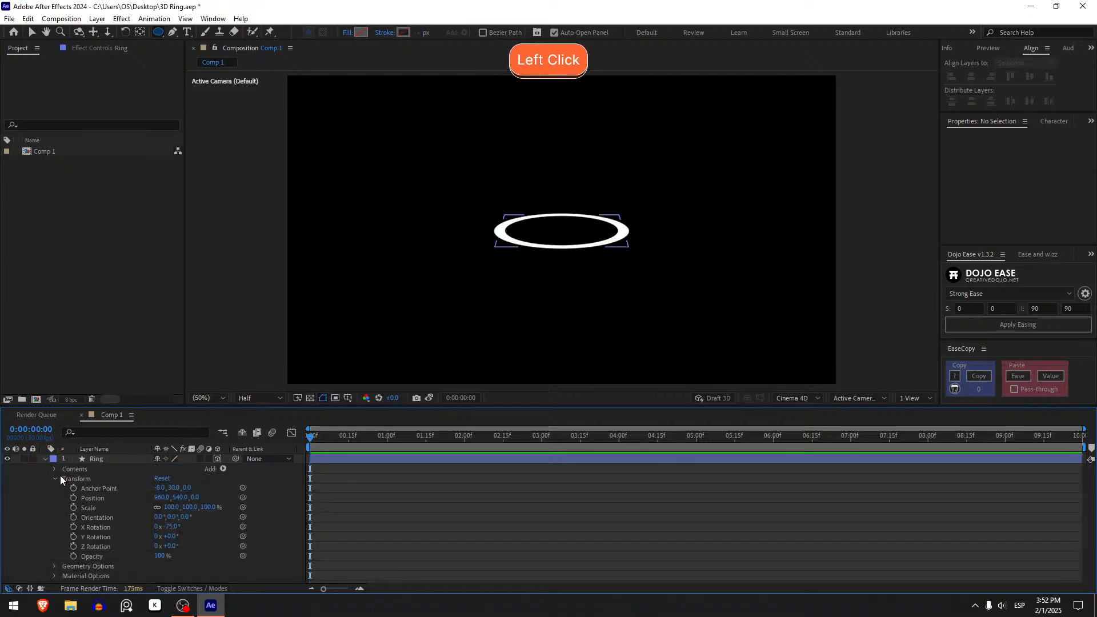
click(56, 479)
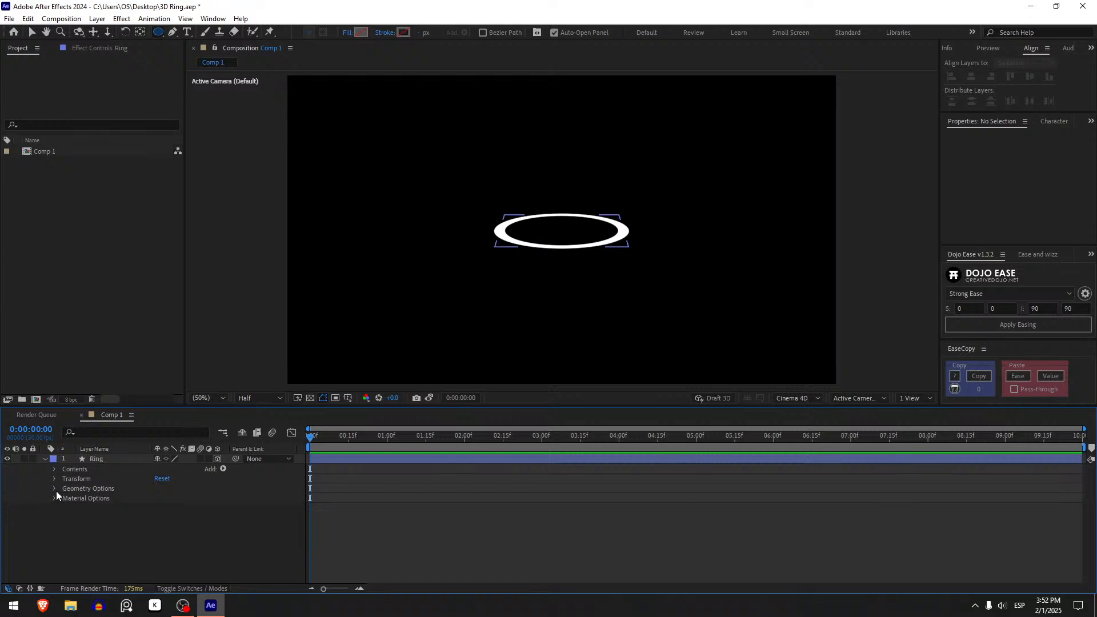
click(55, 489)
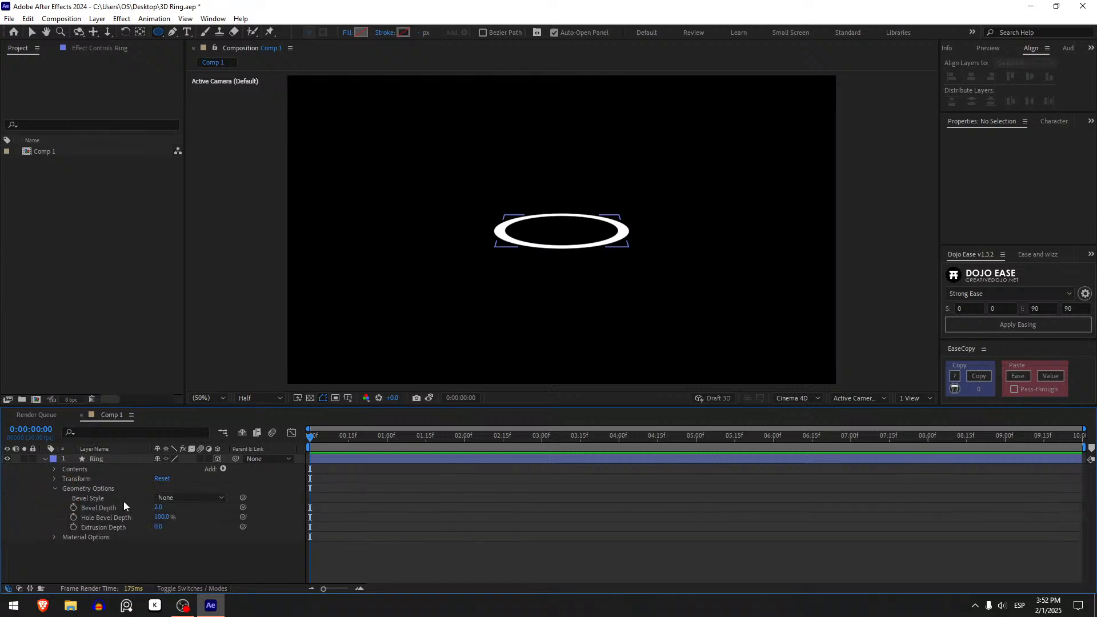
click(170, 498)
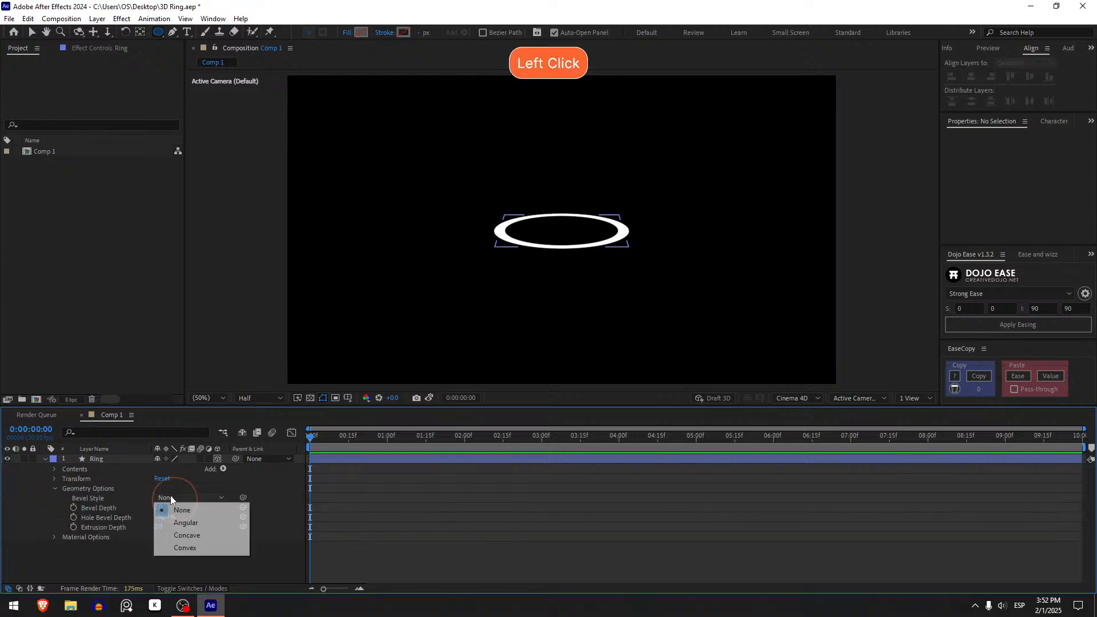
click(197, 547)
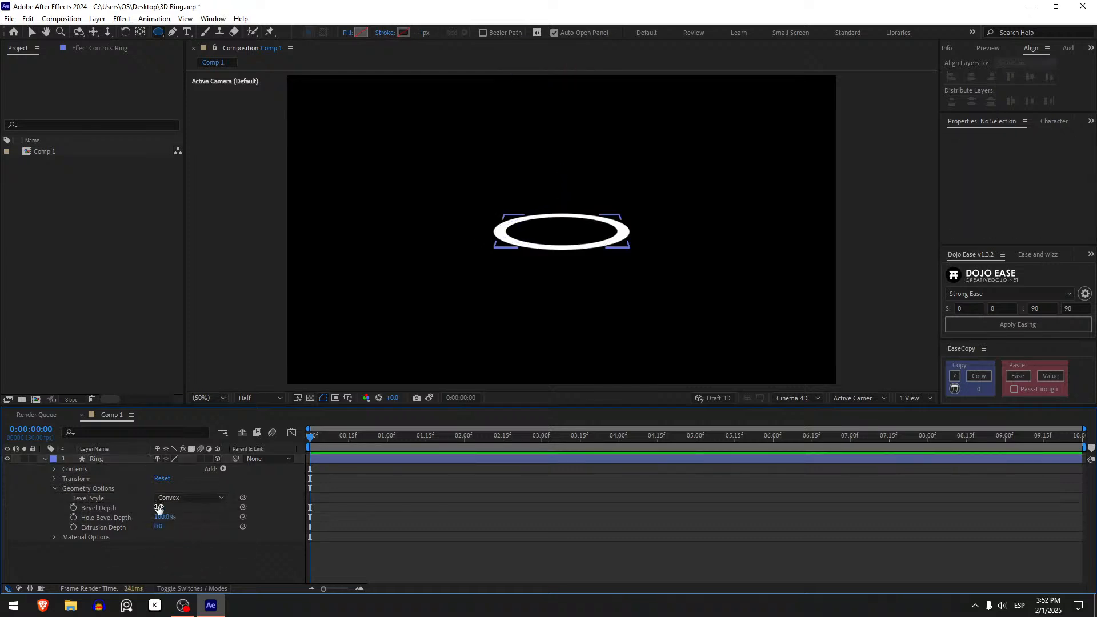
drag(158, 507, 182, 504)
click(458, 548)
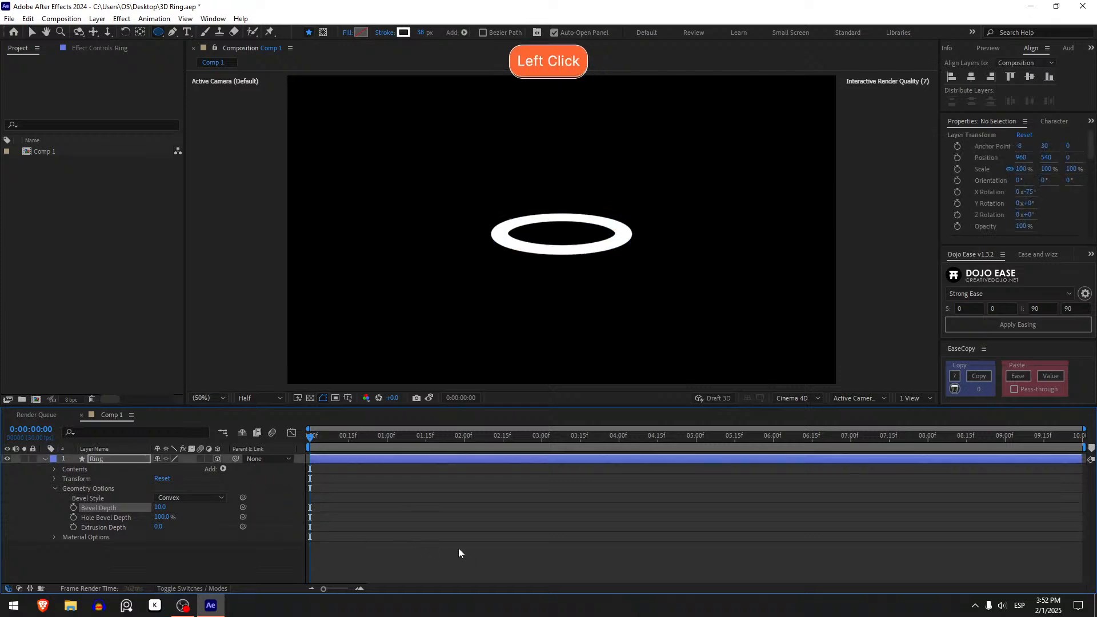
Try a bevel depth of 50 on the Ring layer and check the shape up close.
scroll(640, 269, up, 2)
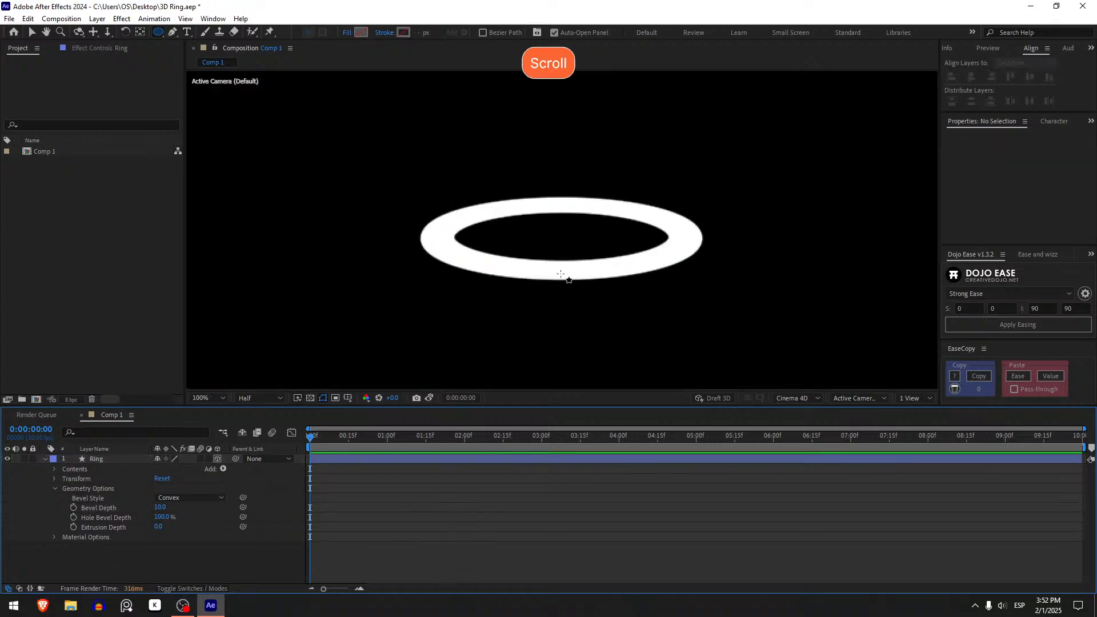
drag(160, 507, 636, 289)
scroll(585, 269, down, 2)
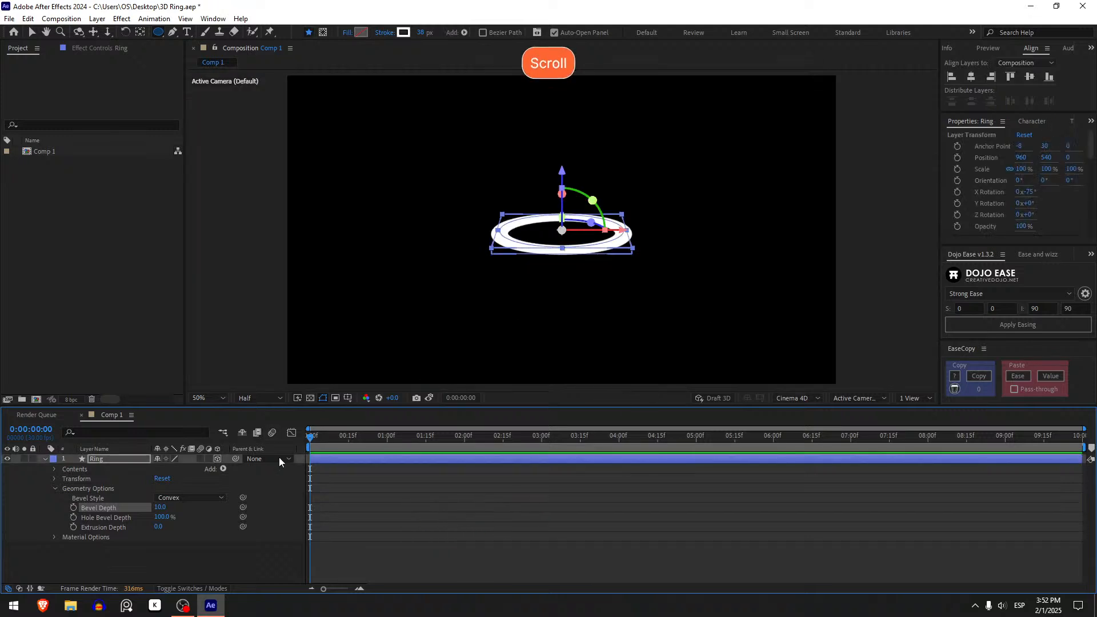
click(161, 507)
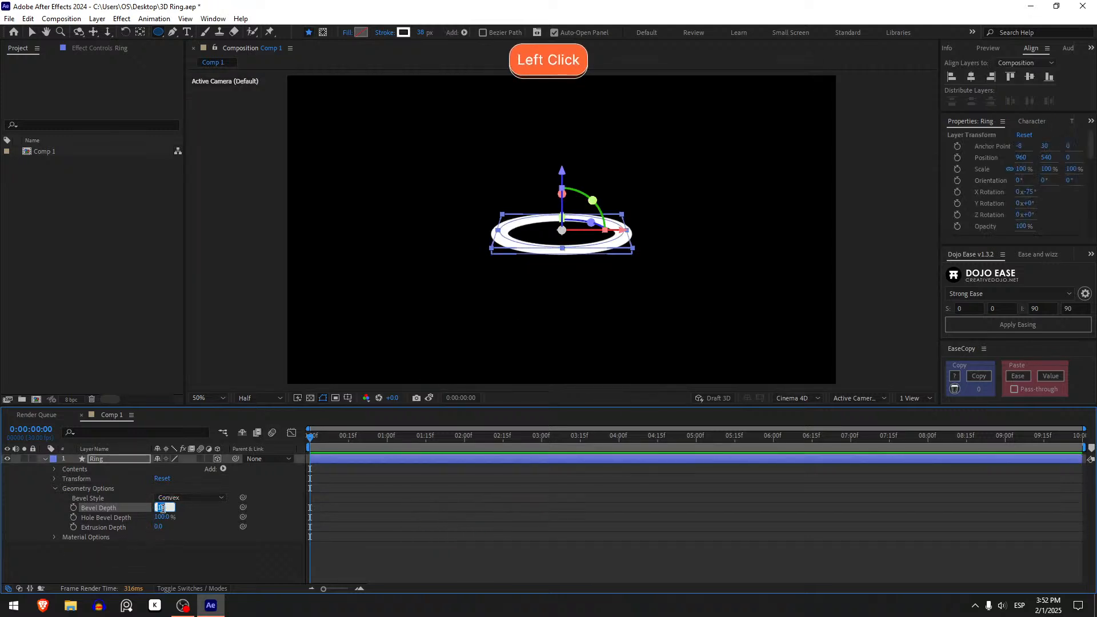
text(50)
key(Return)
scroll(551, 264, up, 2)
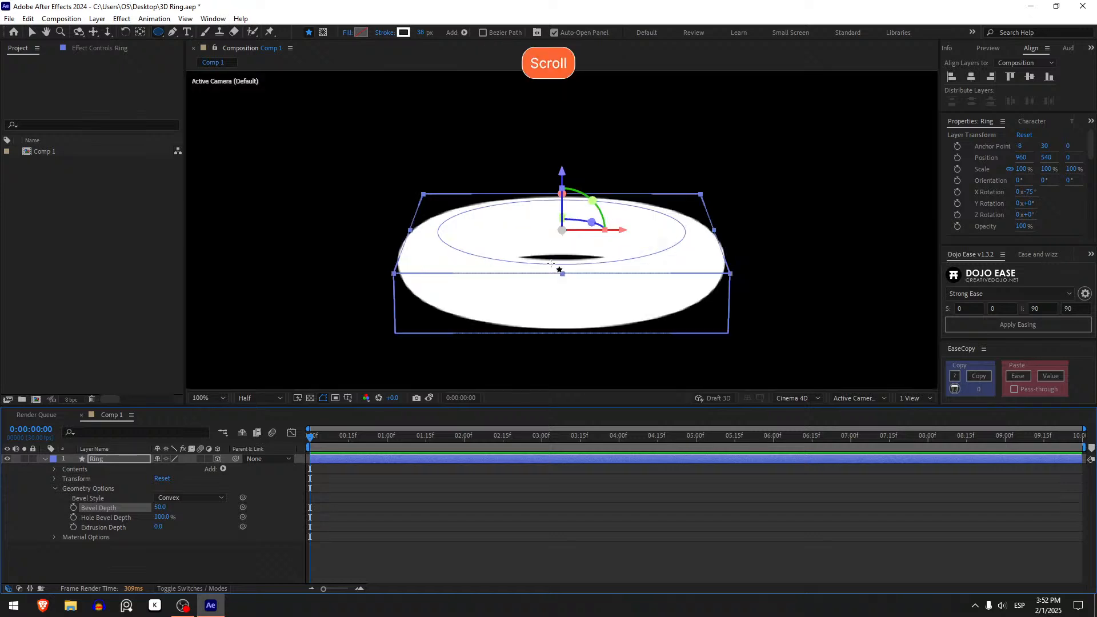
Try bevel depths of 100, 80 and 70 on the Ring layer to compare its thickness.
click(159, 507)
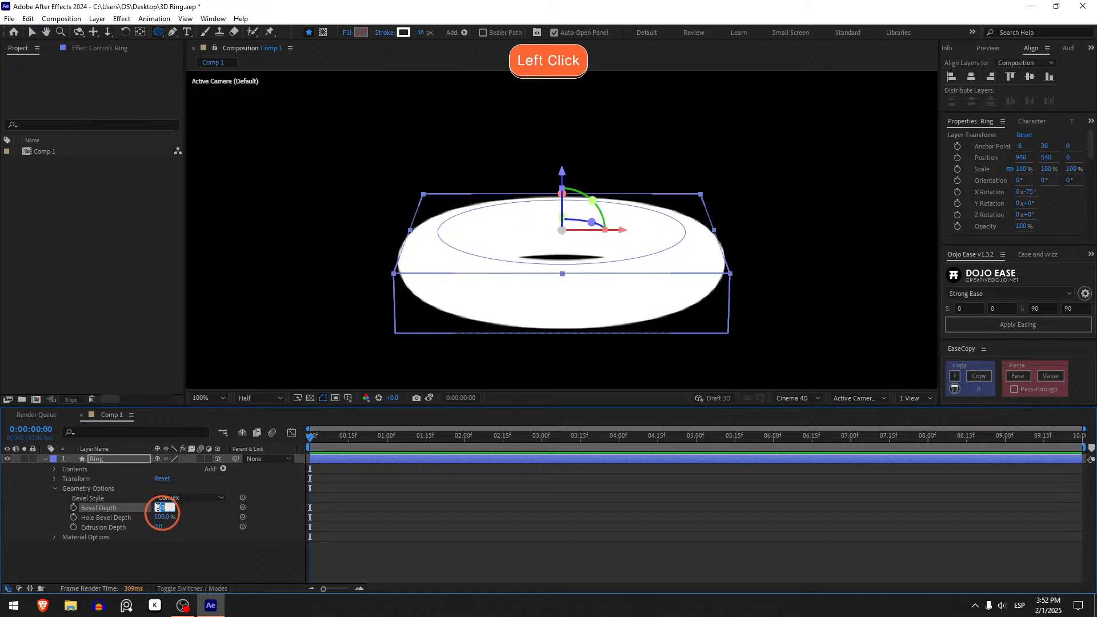
text(100)
key(Return)
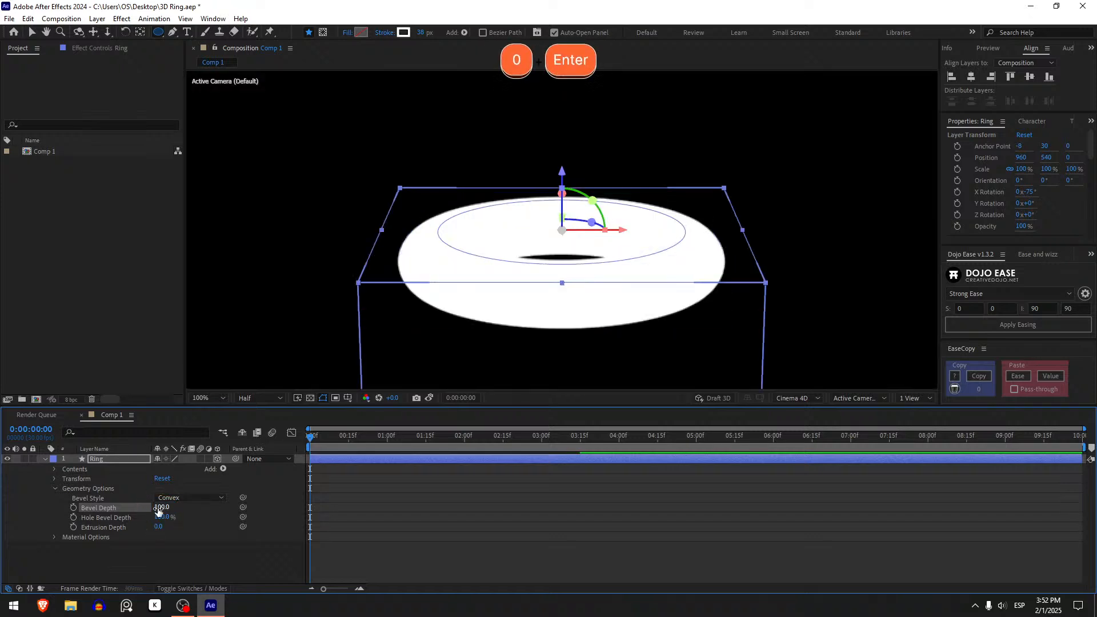
click(158, 507)
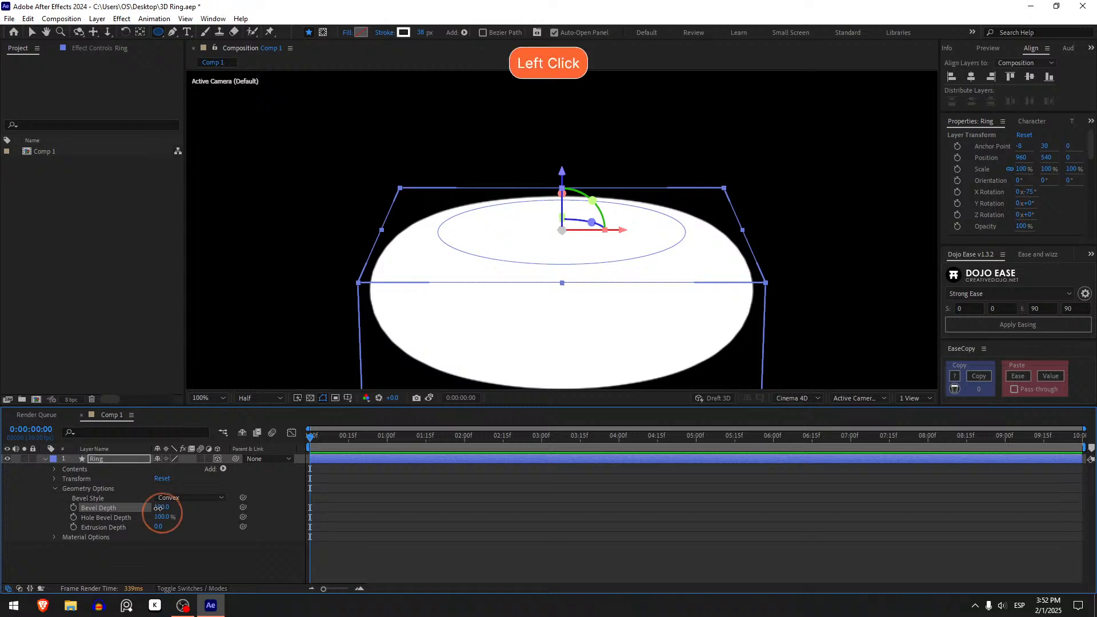
text(80)
key(Return)
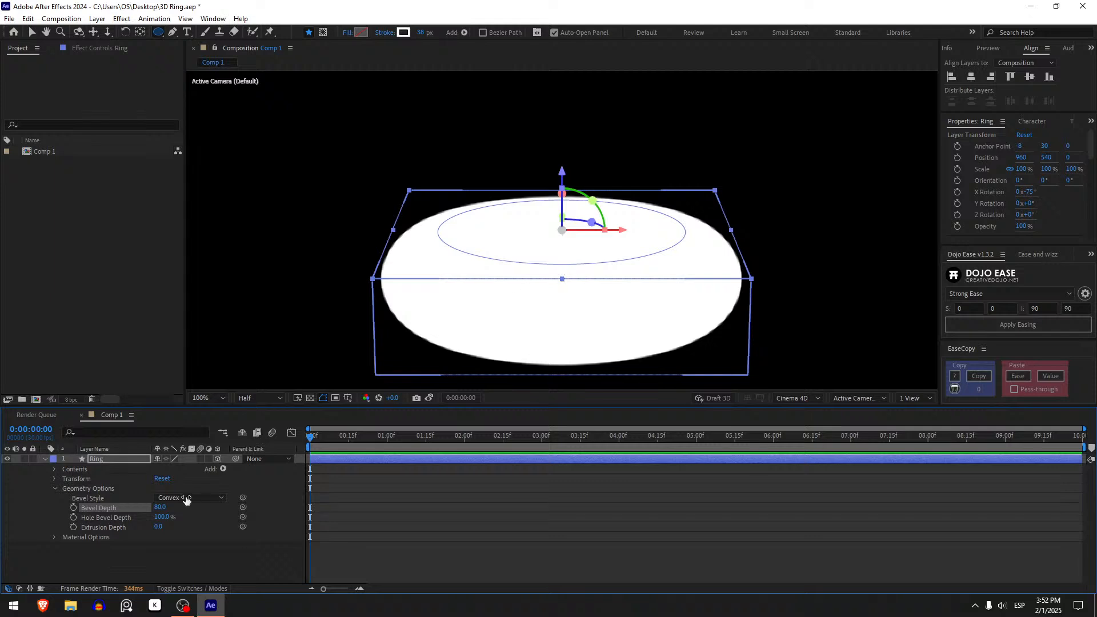
click(159, 508)
text(70)
key(Return)
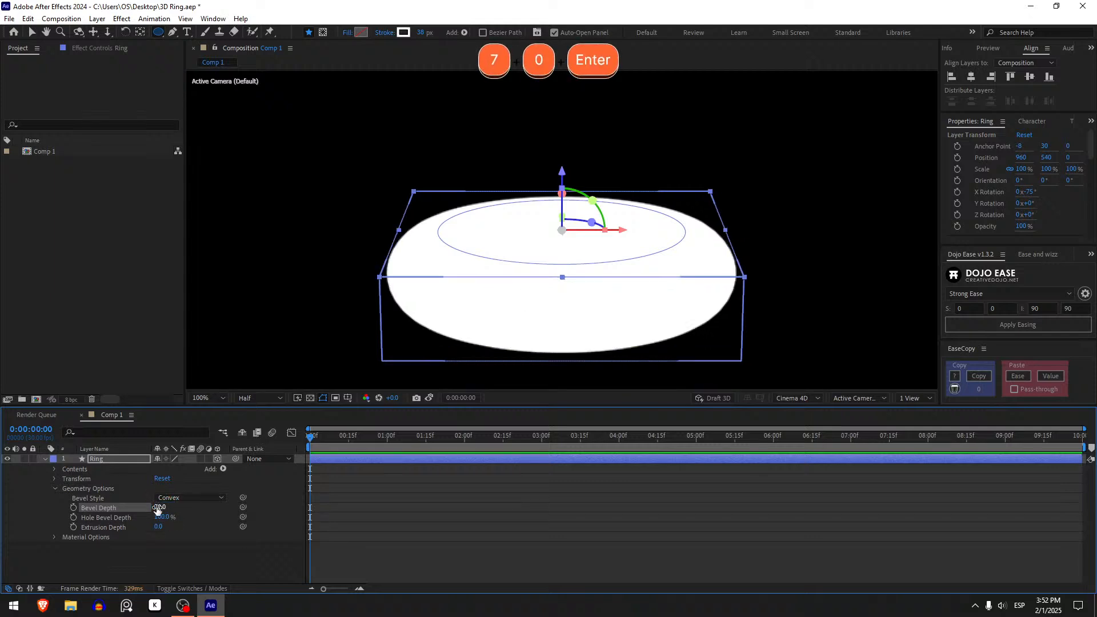
Set the Ring layer's bevel depth to 80.
scroll(612, 247, down, 2)
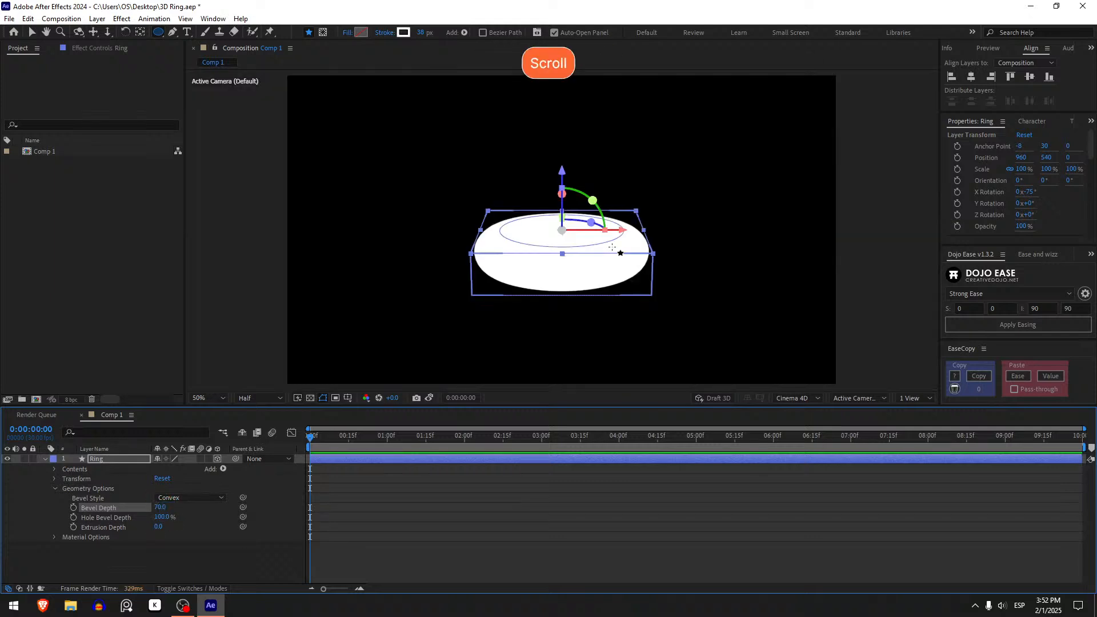
click(159, 507)
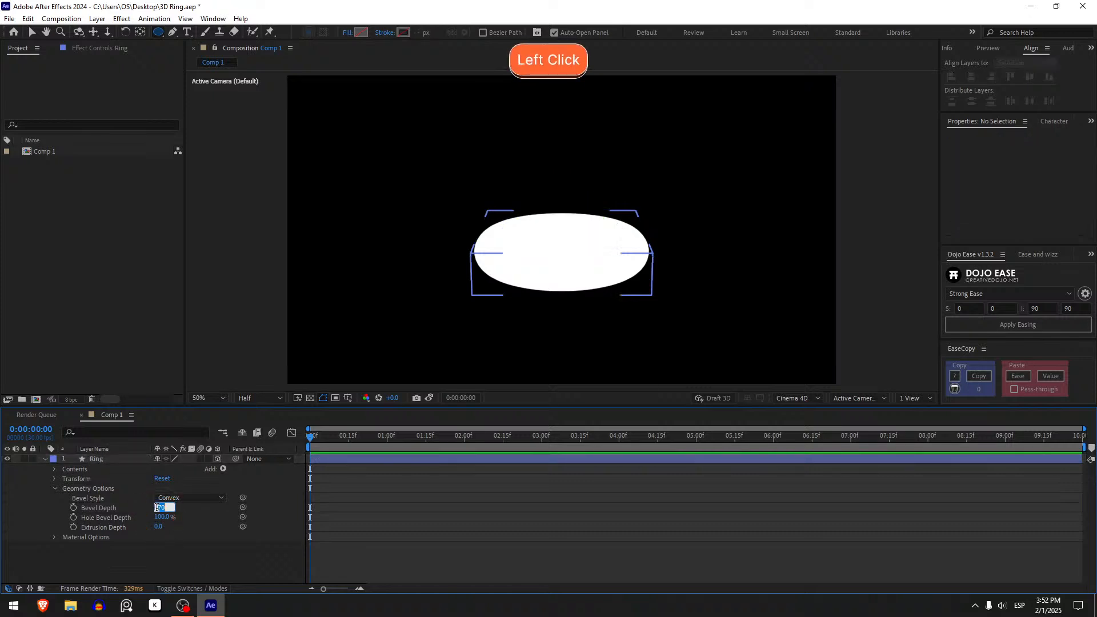
text(80)
key(Return)
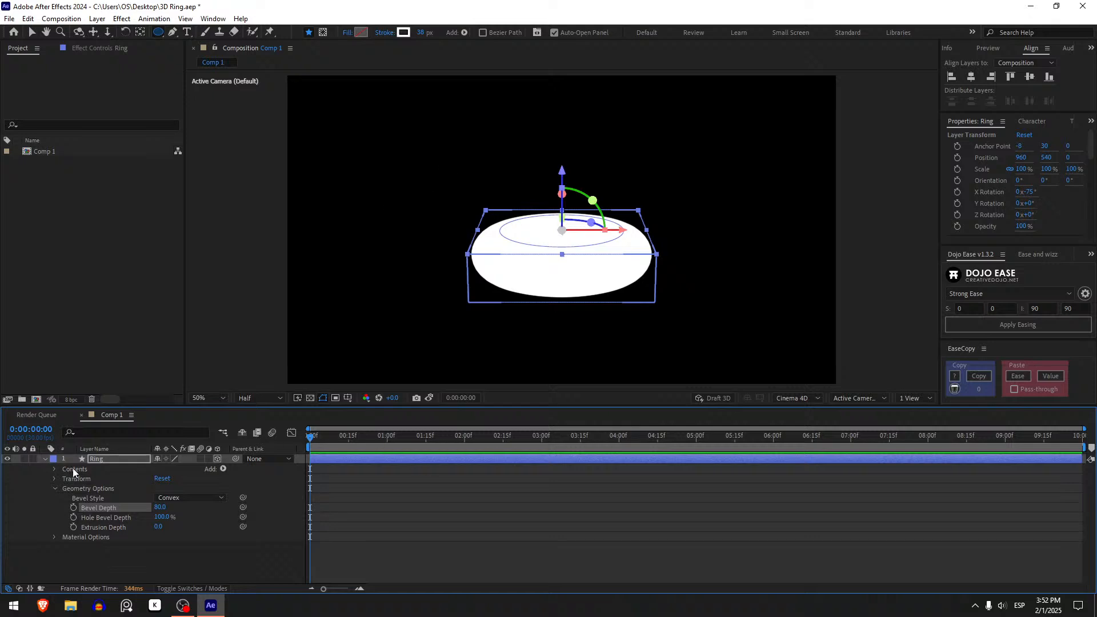
Enlarge the Ring layer's Ellipse Path 1 to a size of 669 by 669.
click(54, 469)
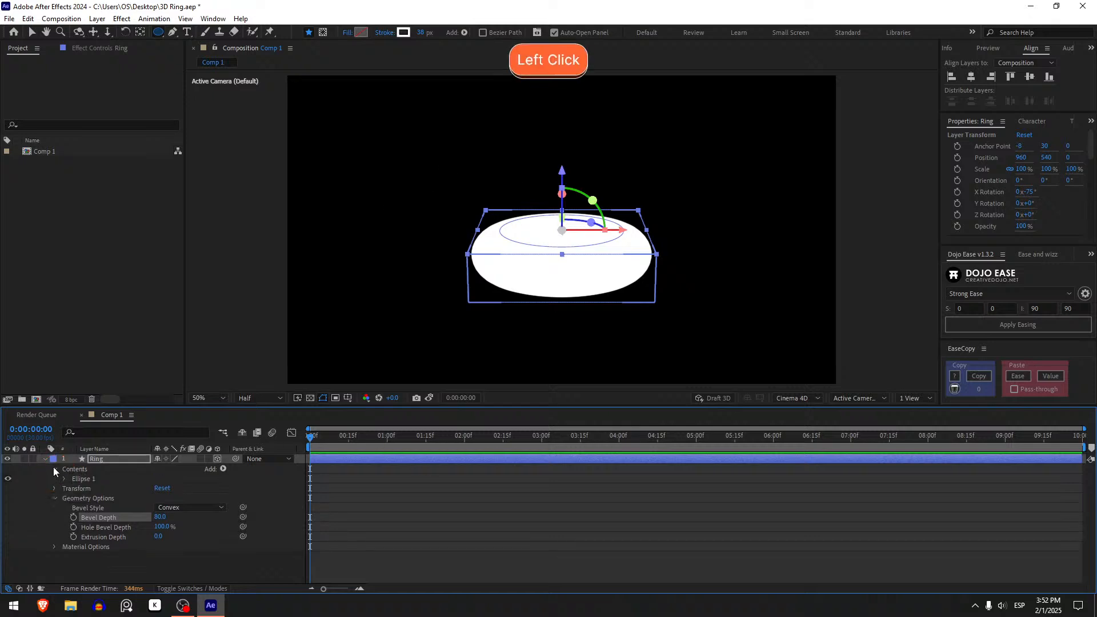
click(63, 480)
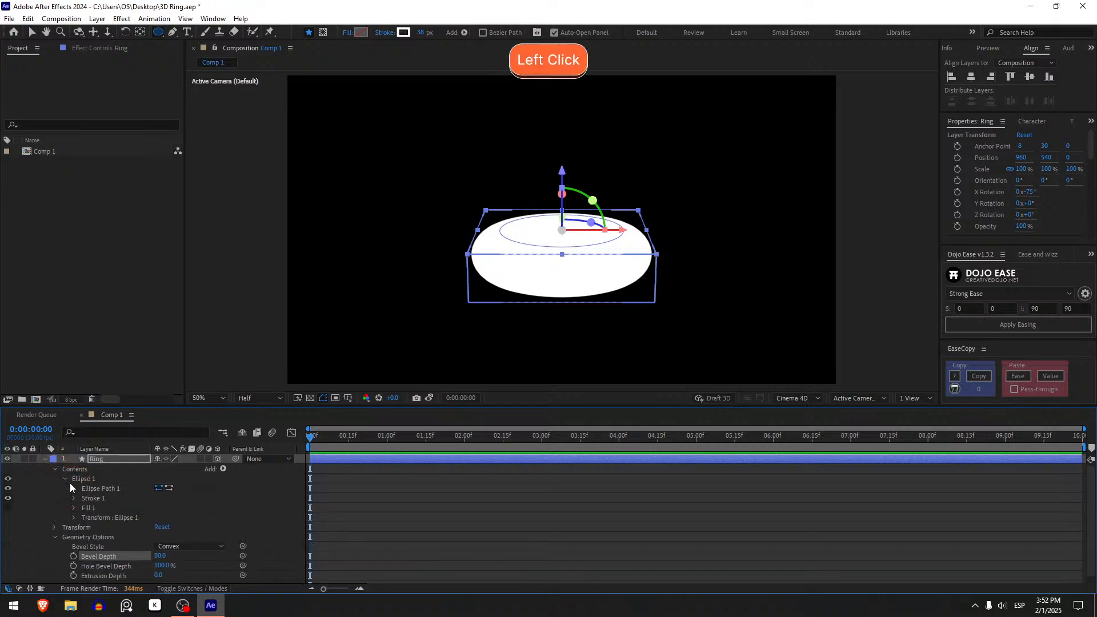
click(71, 487)
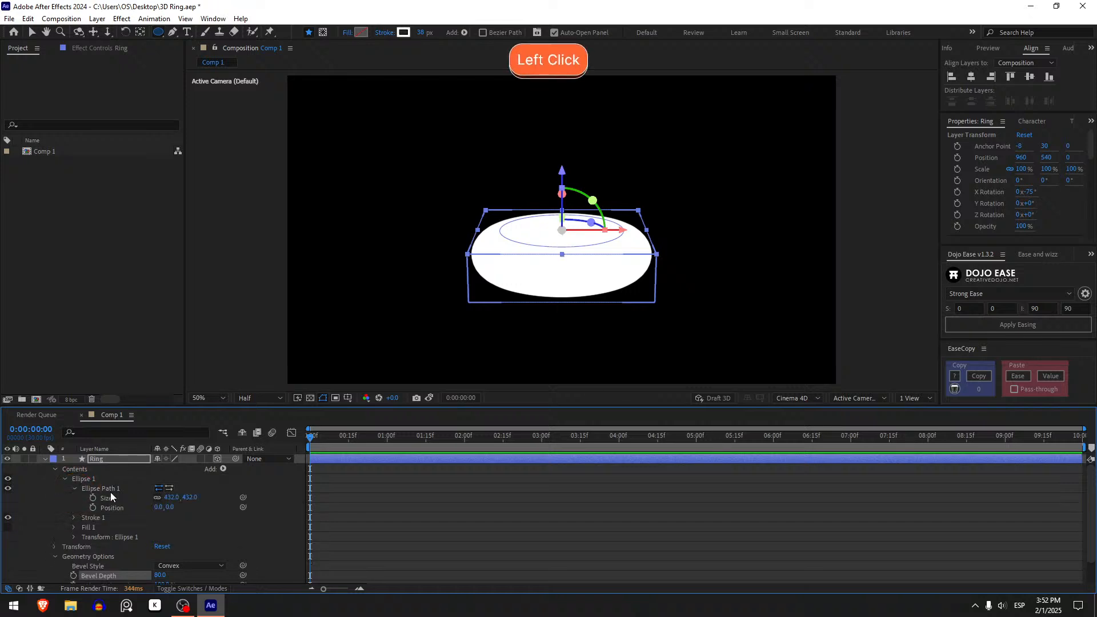
drag(187, 500, 311, 497)
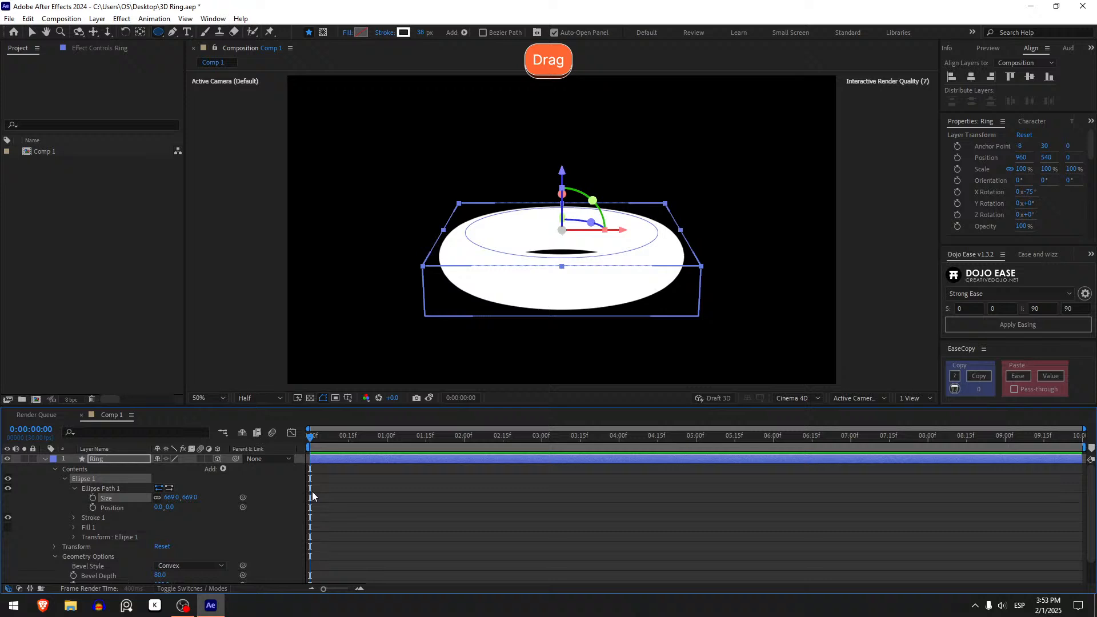
Reduce the stroke width of the Ring layer's Stroke 1 to 12.
click(74, 518)
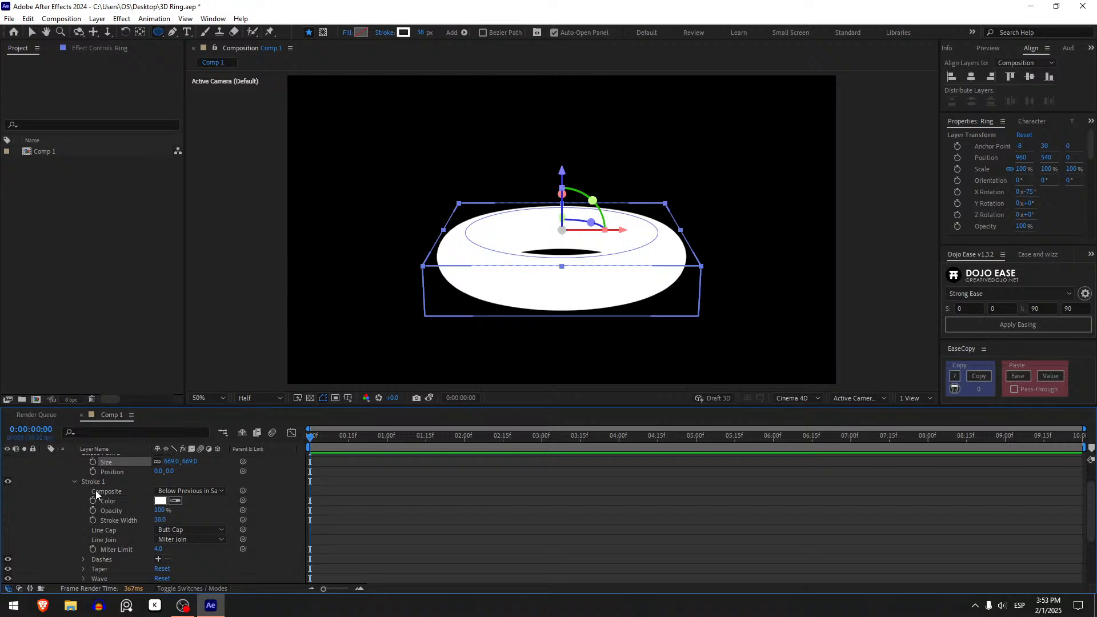
mouse_move(160, 525)
mouse_down()
mouse_move(121, 522)
mouse_move(134, 522)
mouse_up()
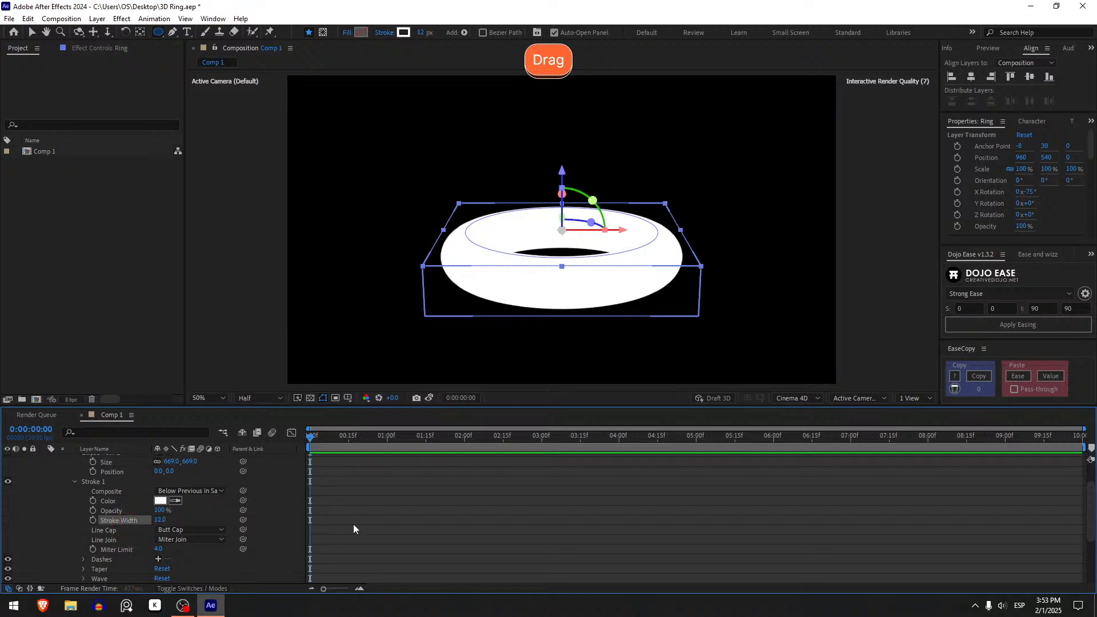
click(403, 525)
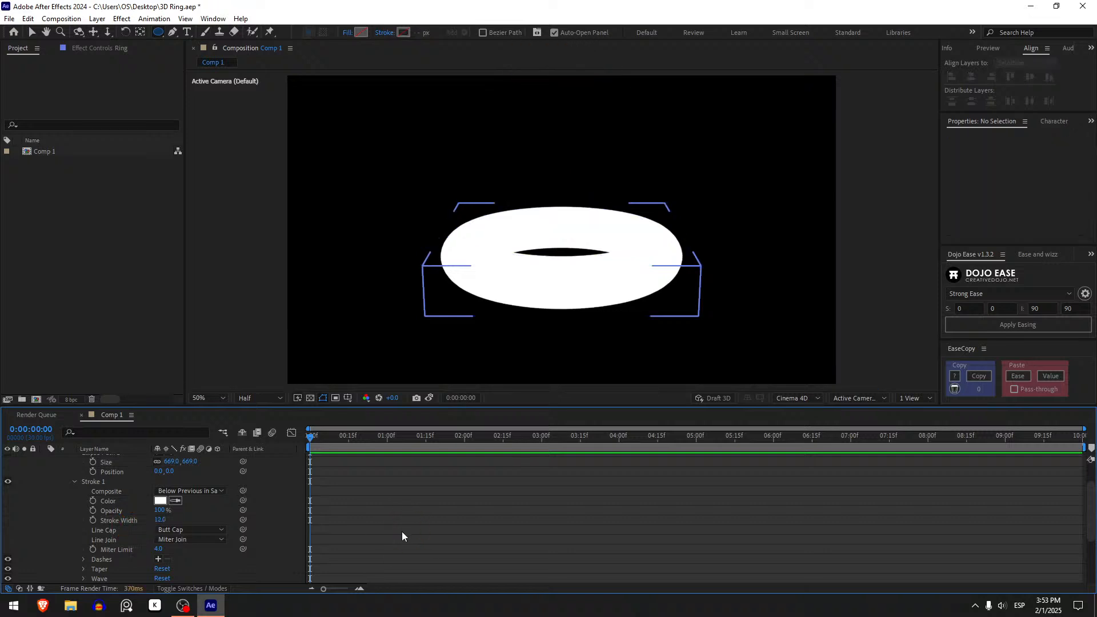
Set the Ring layer's X Rotation to -35°.
scroll(327, 525, up, 3)
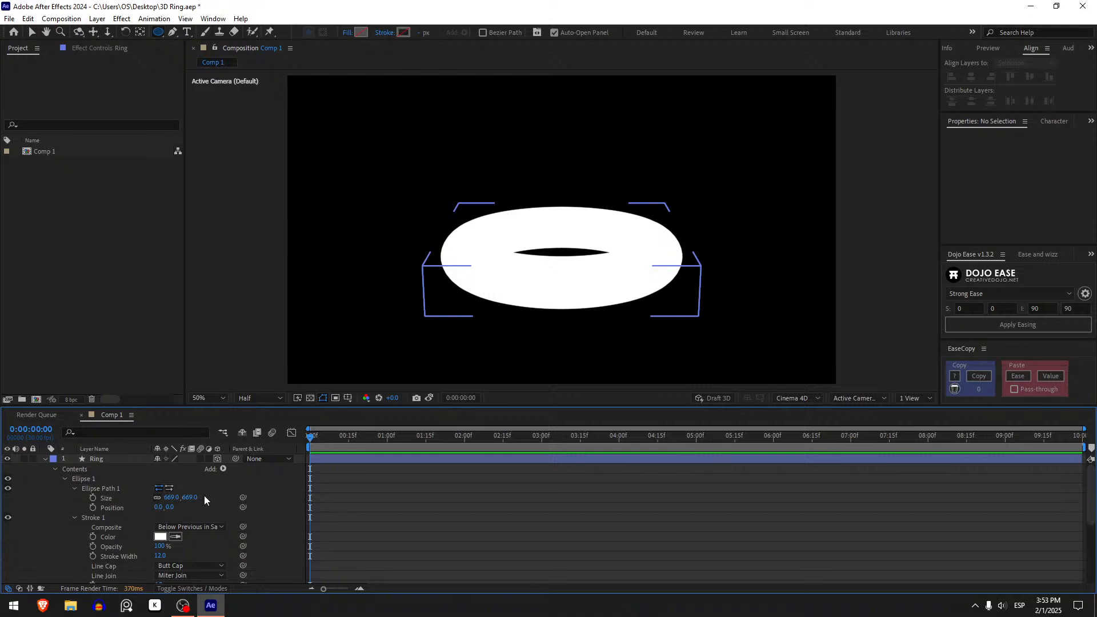
click(113, 464)
scroll(114, 473, down, 5)
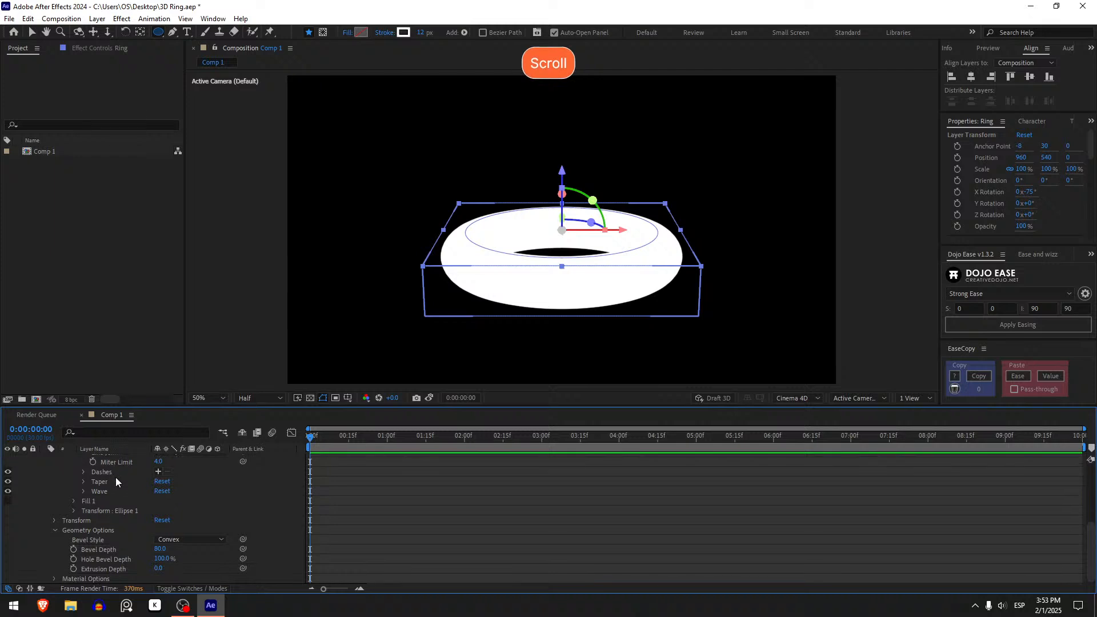
key(r)
mouse_move(169, 482)
mouse_down()
mouse_move(191, 473)
mouse_move(180, 470)
mouse_up()
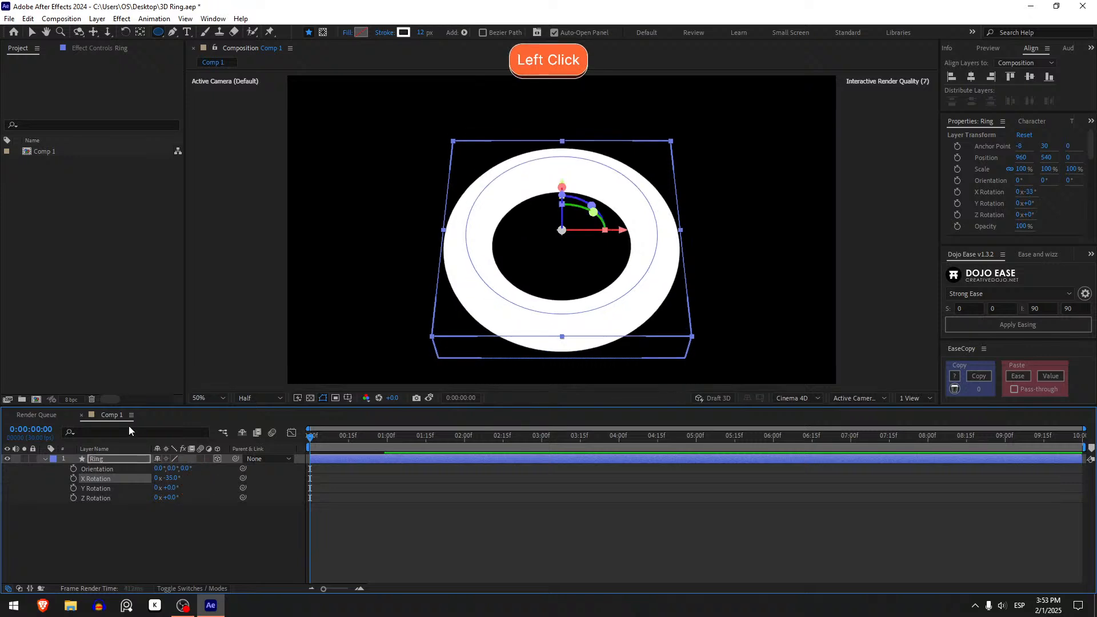
Reduce the size of the Ring layer's Ellipse Path 1 to 610 by 610.
click(47, 457)
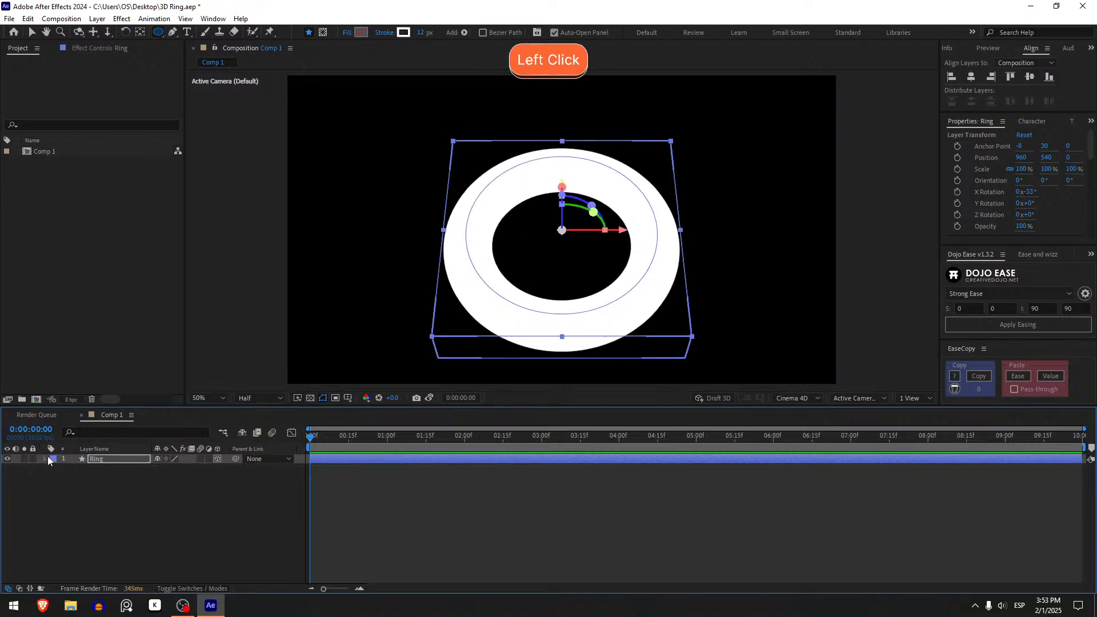
click(46, 458)
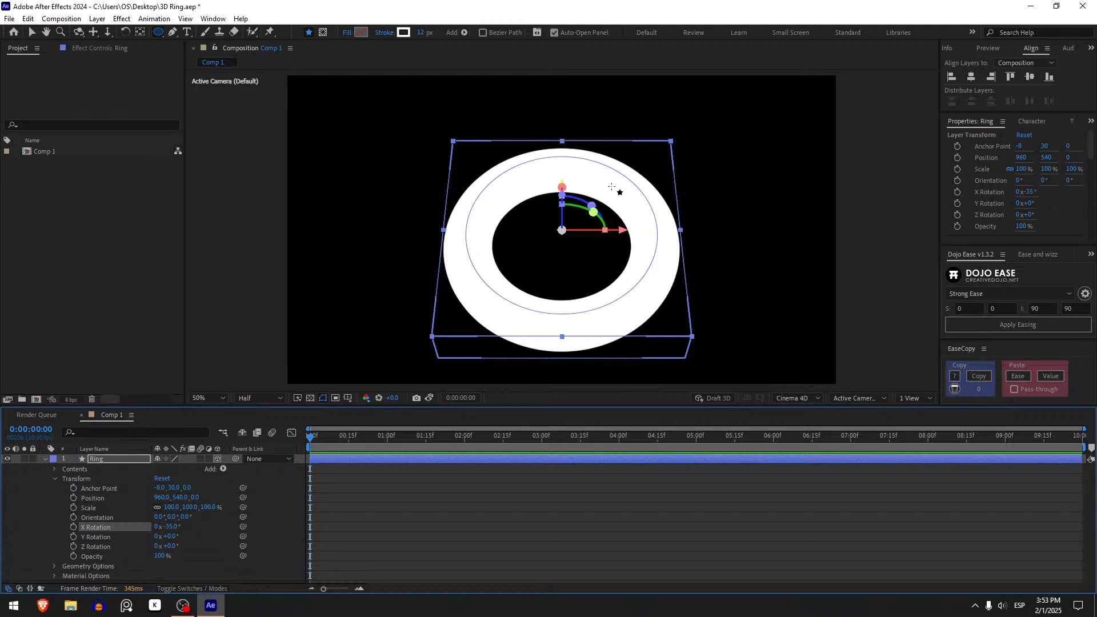
click(56, 468)
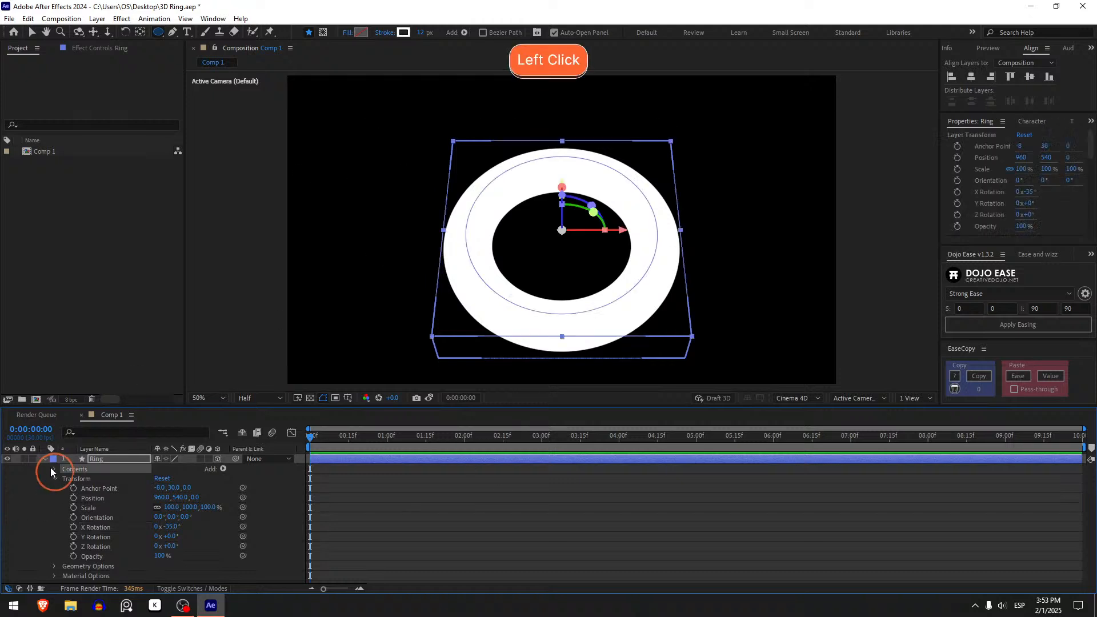
click(64, 479)
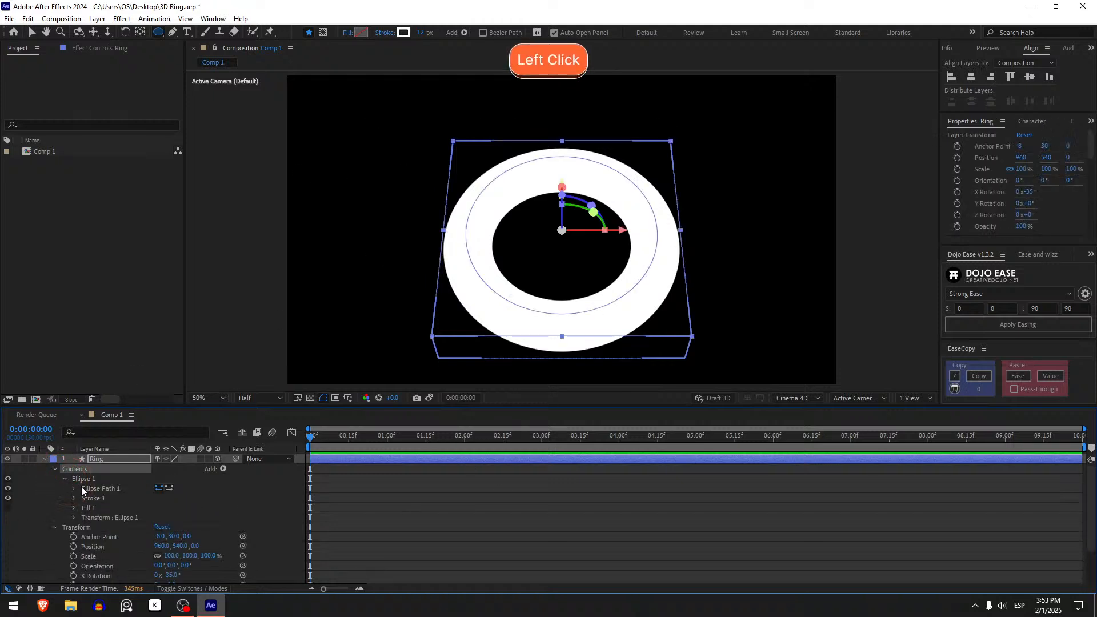
click(73, 488)
drag(181, 500, 153, 495)
Set the Ring layer's bevel depth to 100 in its geometry options.
scroll(362, 541, down, 5)
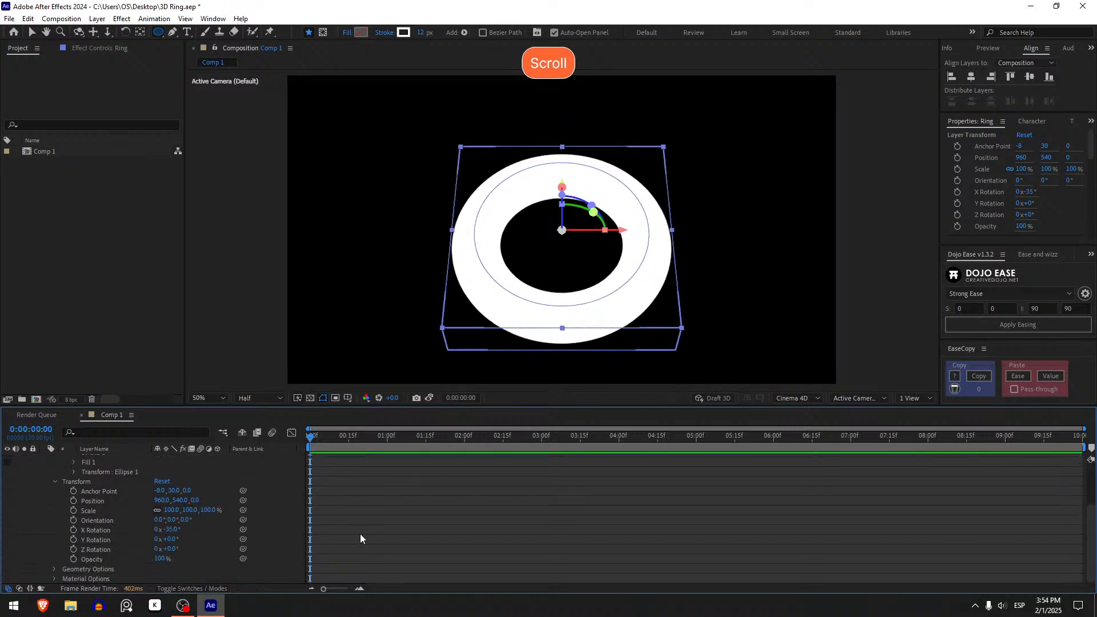
scroll(362, 492, up, 1)
scroll(313, 482, down, 1)
click(52, 569)
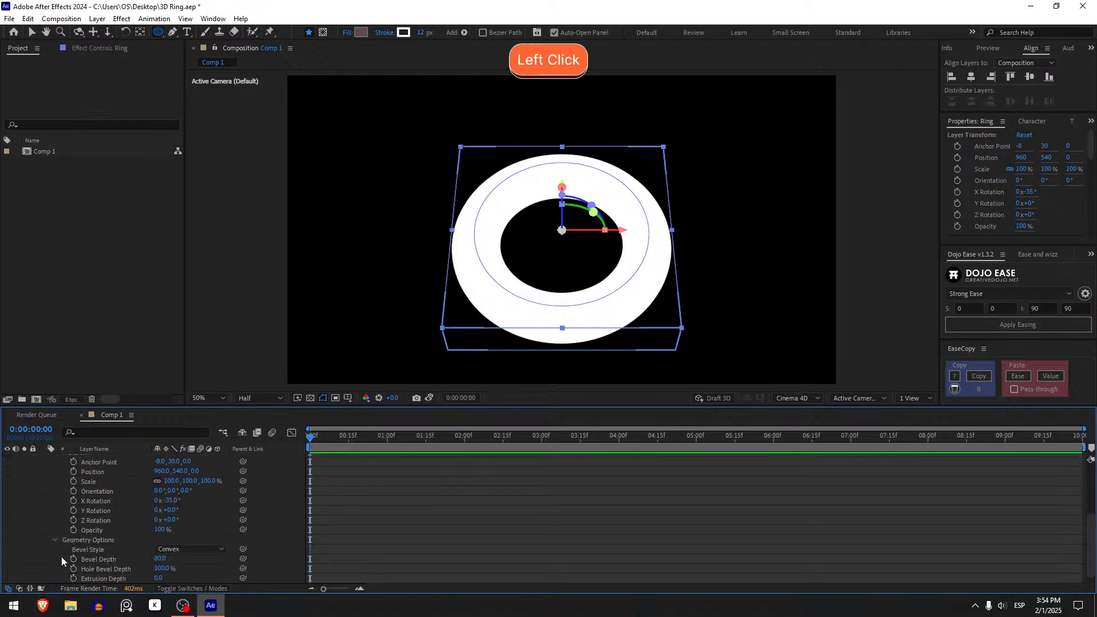
scroll(154, 554, down, 2)
click(336, 554)
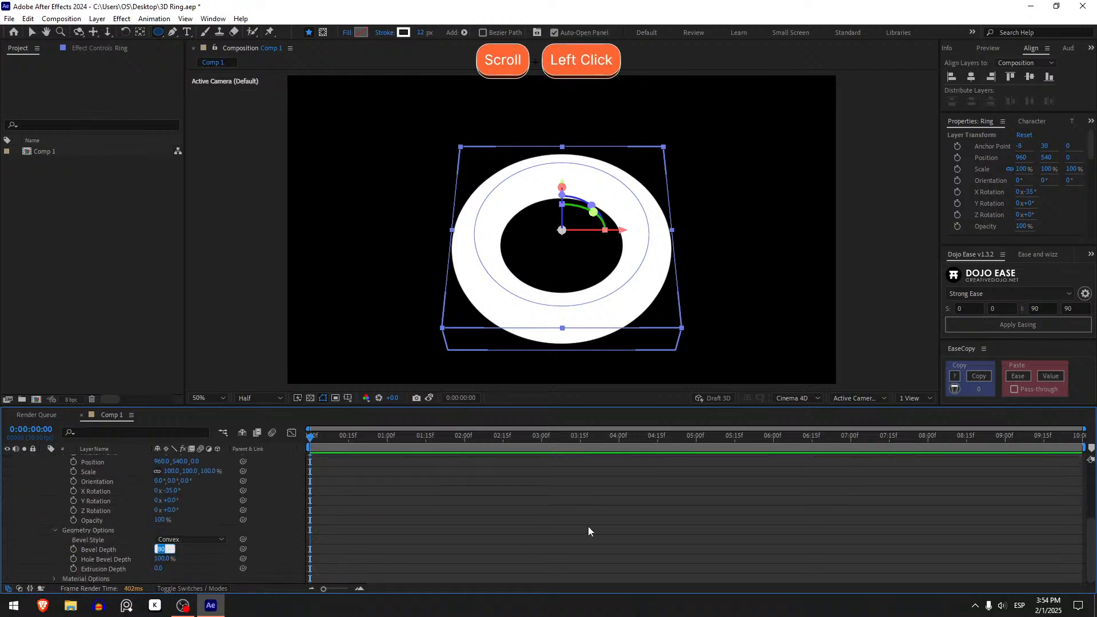
text(100)
key(Return)
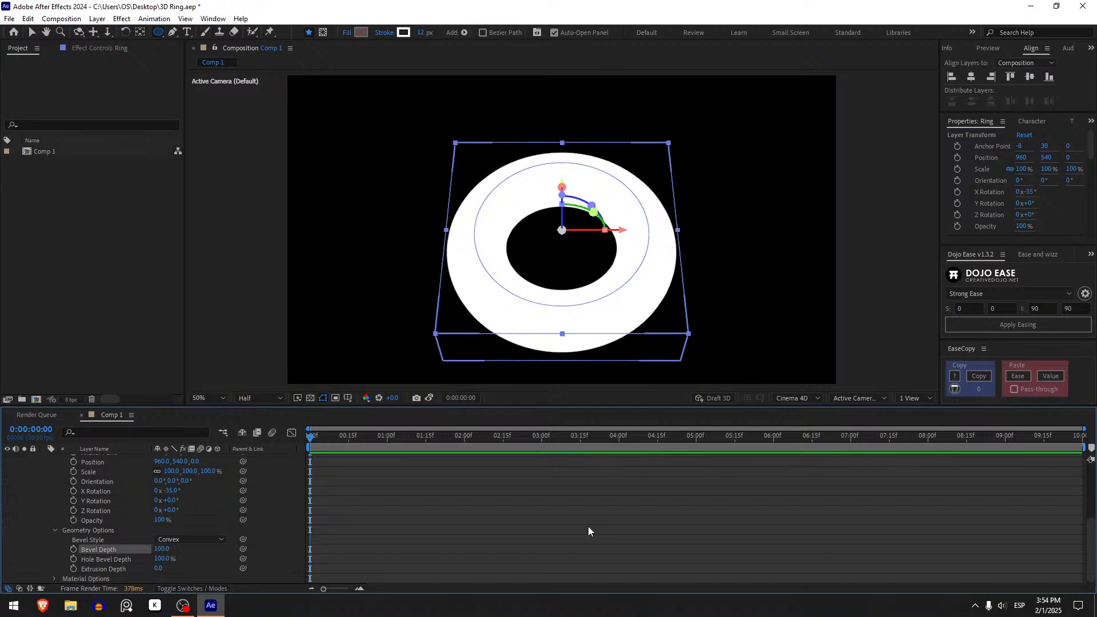
click(640, 534)
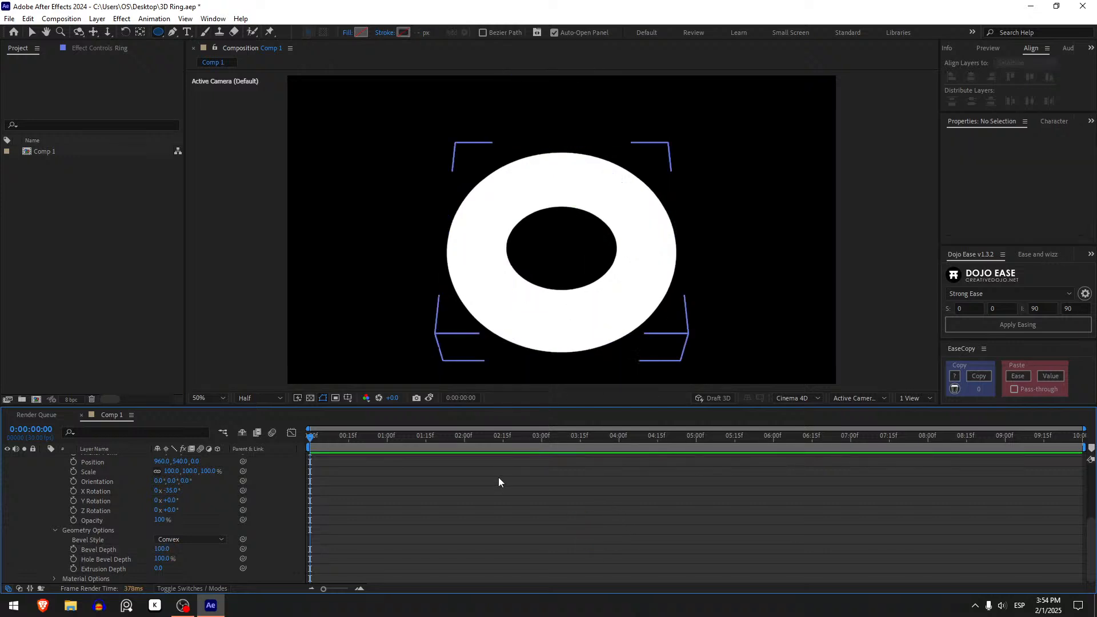
Try rotating the Ring layer to about 91° on its Y axis, and undo the rotation.
scroll(403, 503, up, 5)
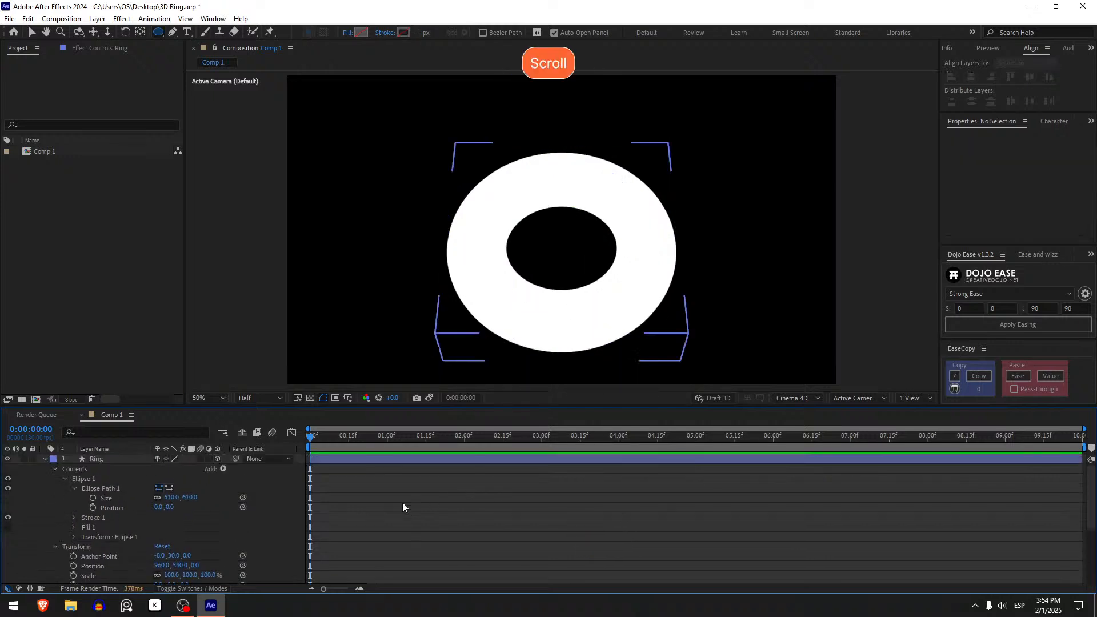
click(105, 460)
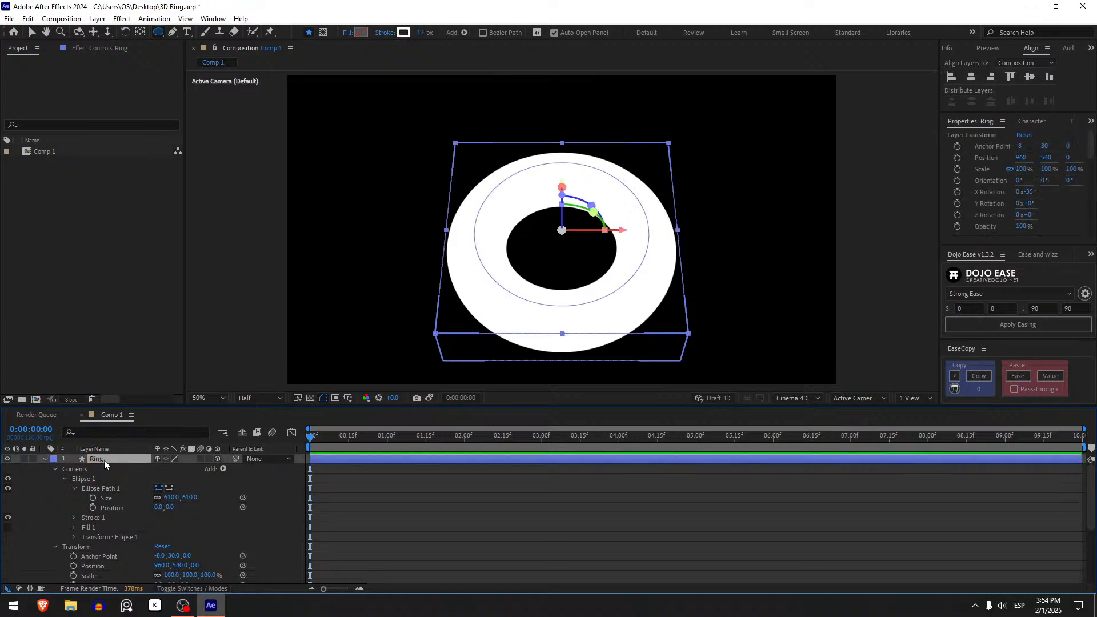
key(u)
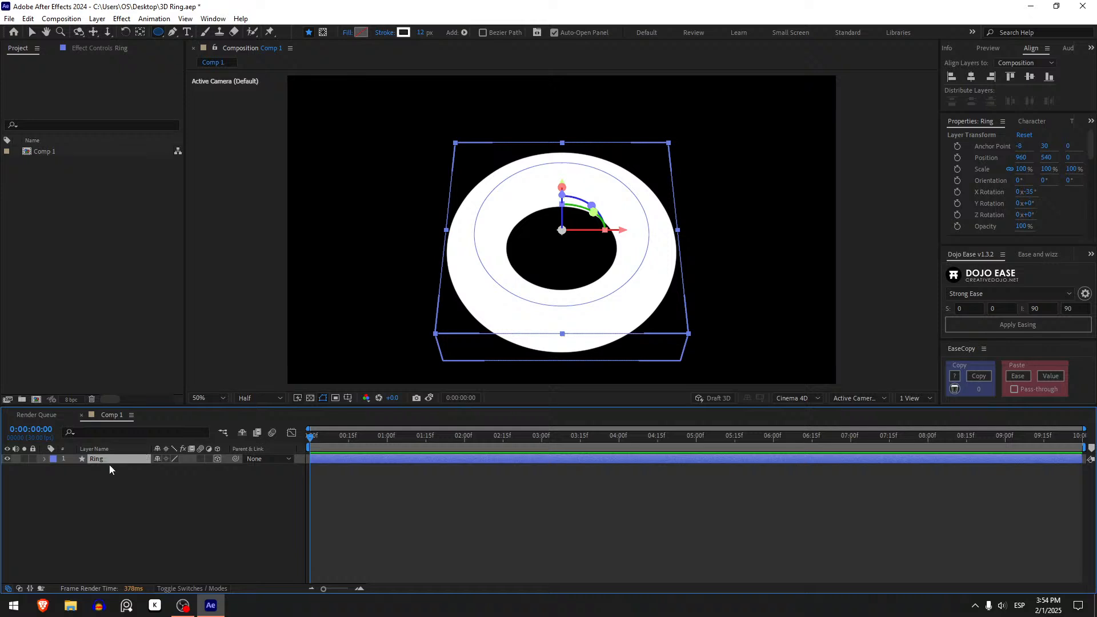
key(r)
drag(170, 488, 226, 491)
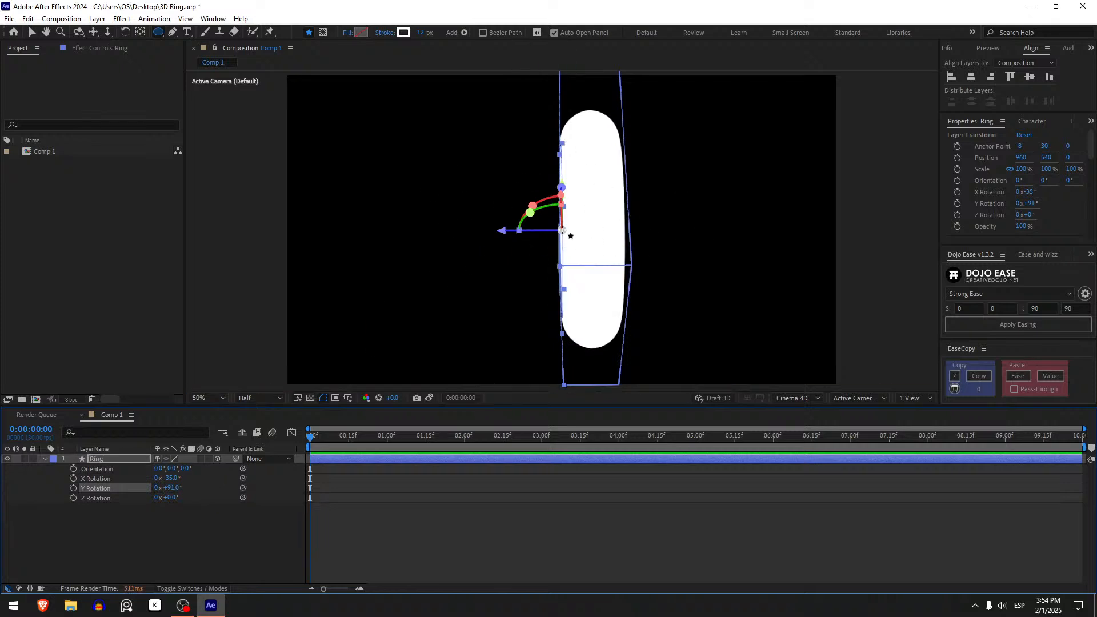
key(ctrl+z)
key(ctrl+z)
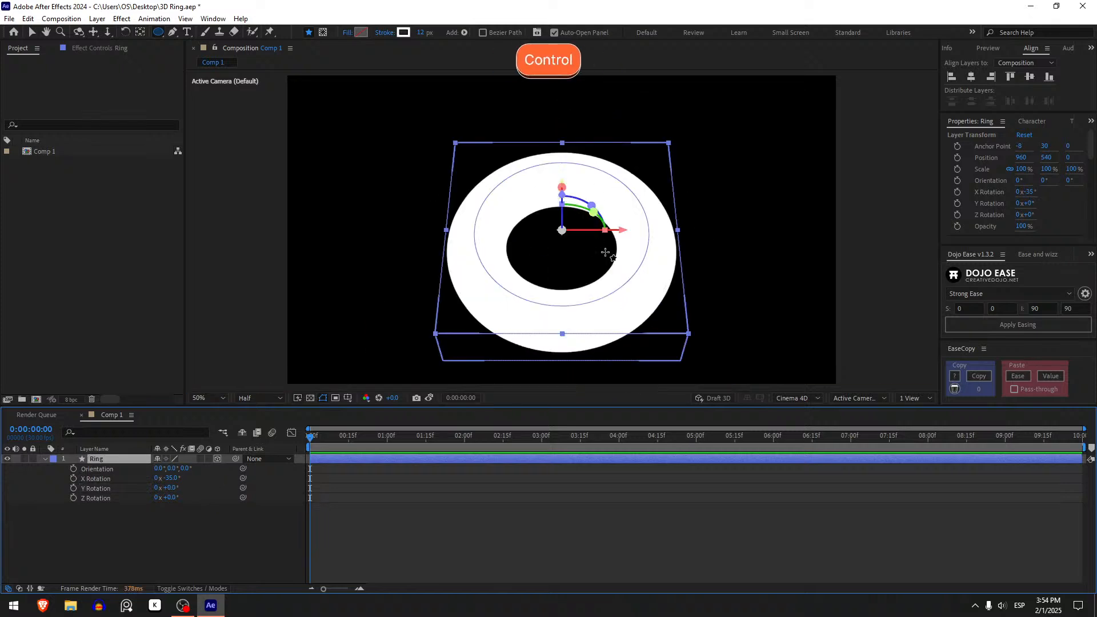
Center the Ring layer's anchor point in its content and test the pivot with an X rotation, undoing the test.
key(ctrl+alt+Home)
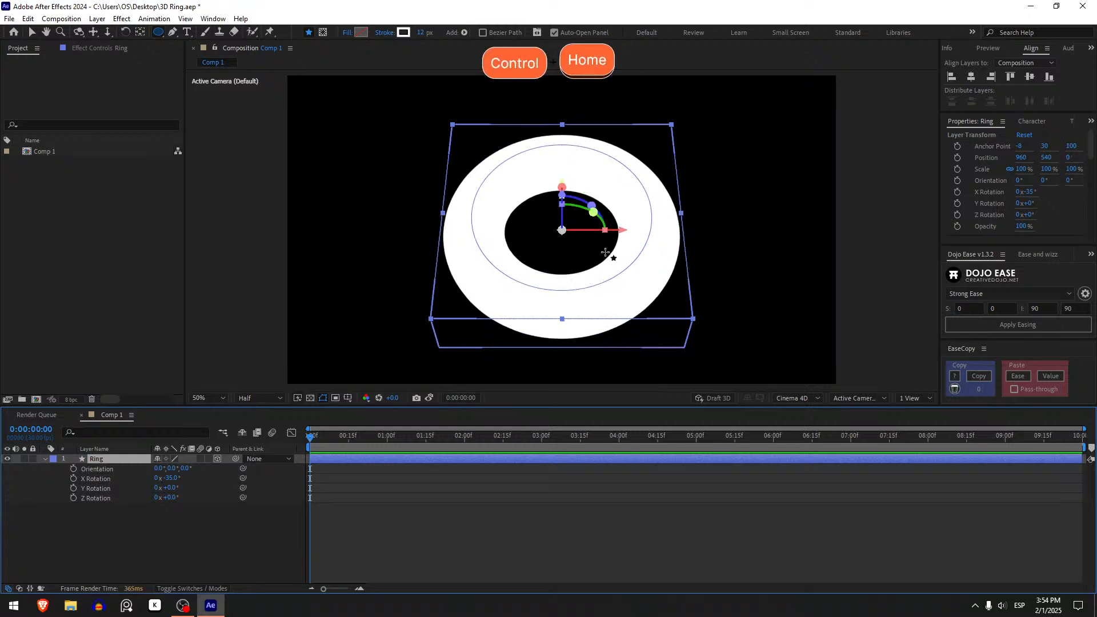
drag(167, 479, 240, 472)
key(ctrl+z)
key(ctrl+z)
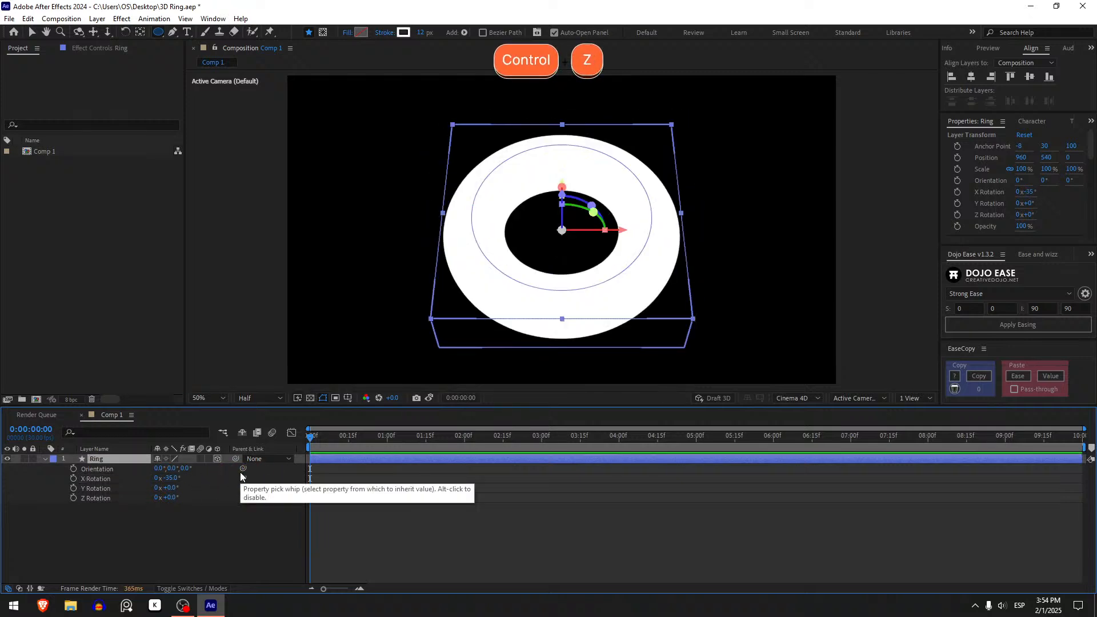
click(136, 457)
key(u)
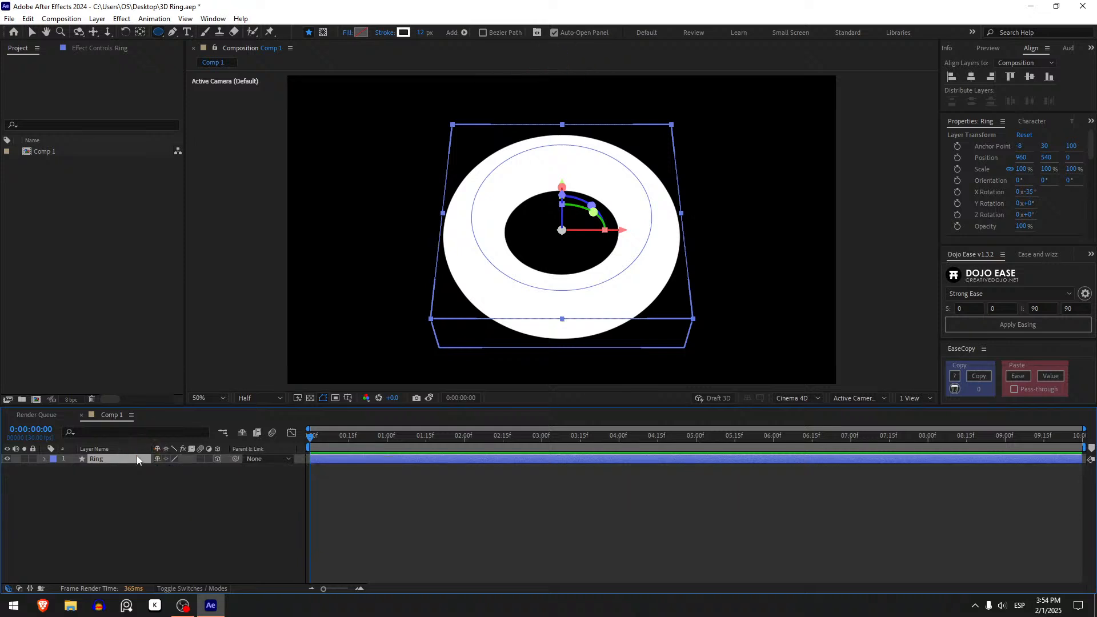
Add a Point light with the light cyan color 87FFFB and an intensity of 60%.
key(ctrl)
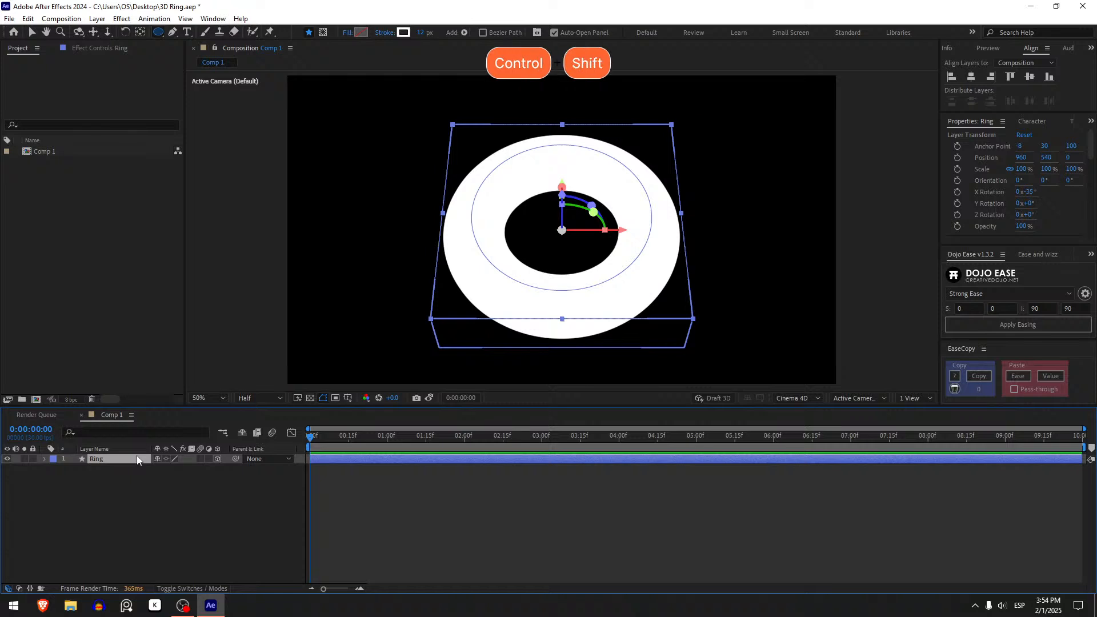
key(ctrl+alt+shift+l)
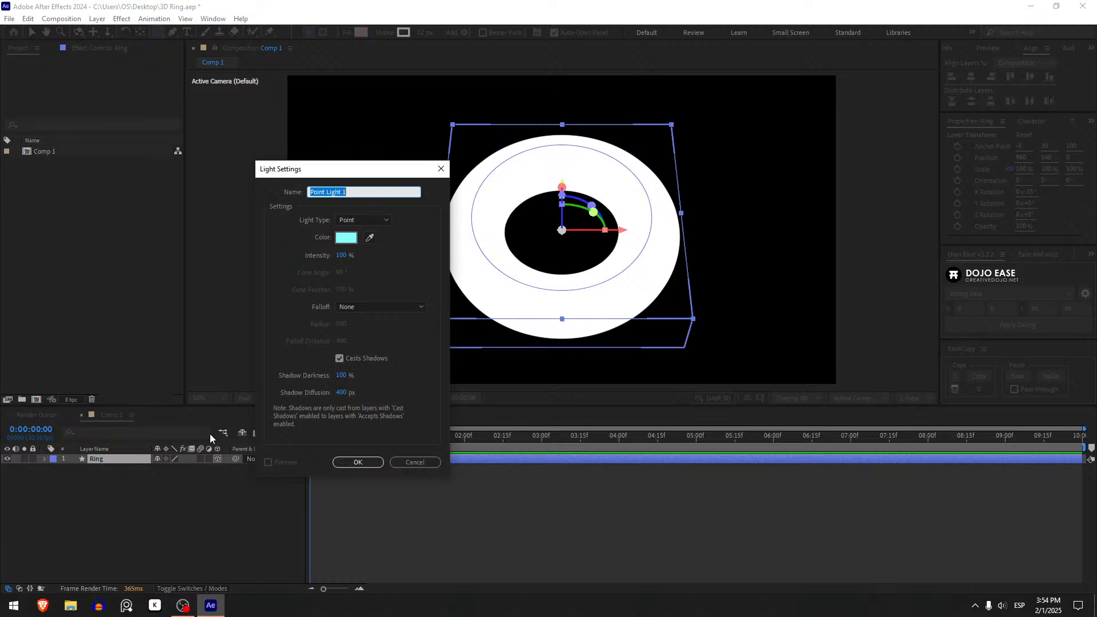
click(371, 220)
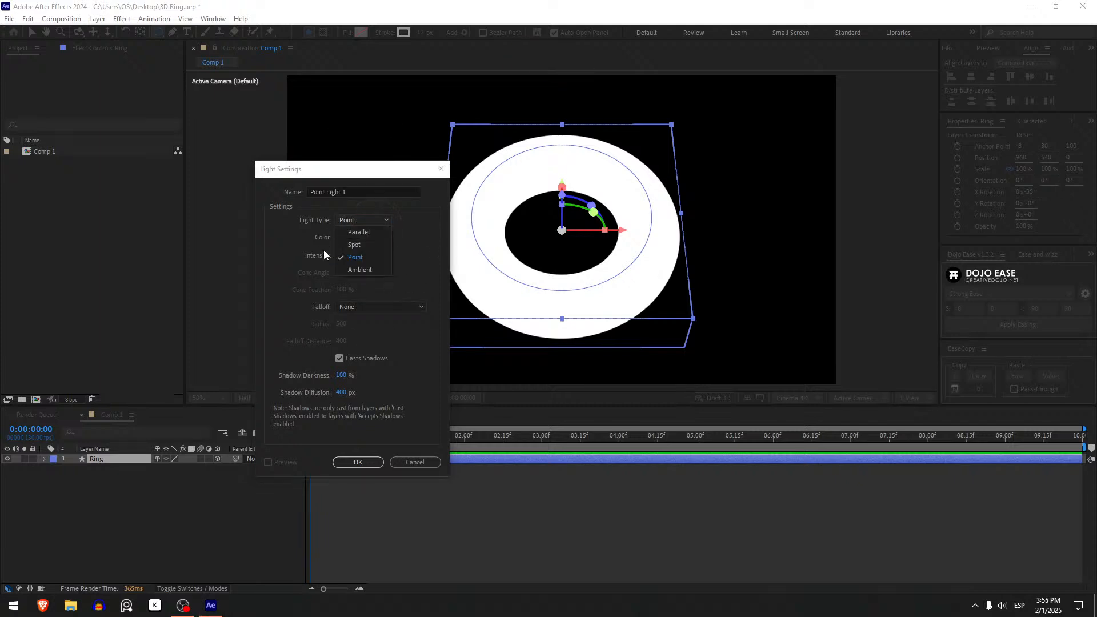
click(355, 257)
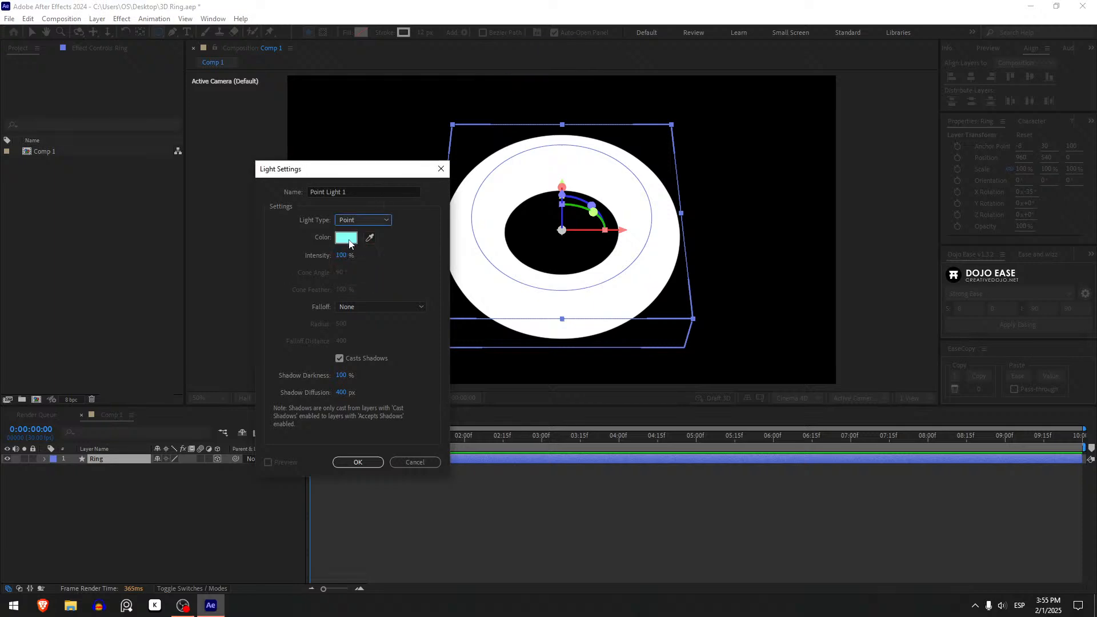
click(348, 239)
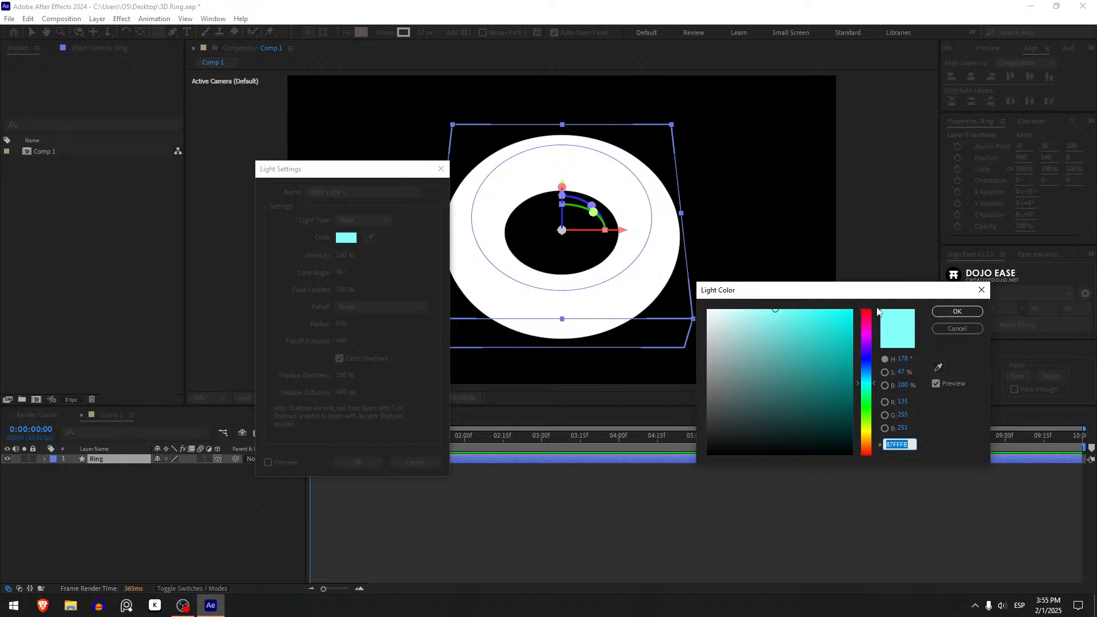
click(947, 323)
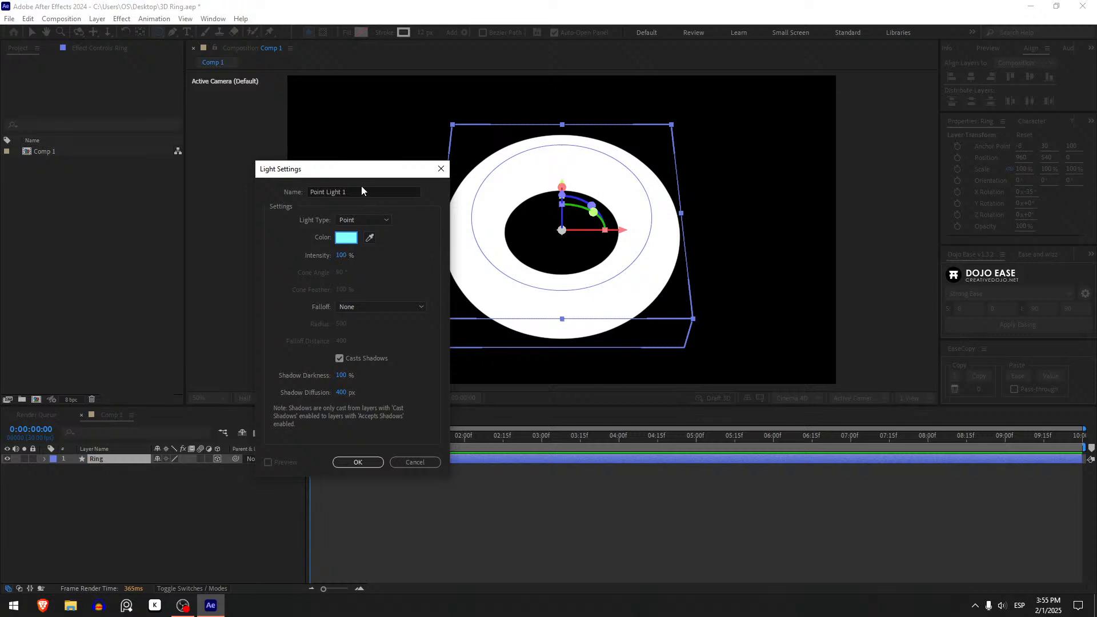
click(342, 257)
text(60)
key(Return)
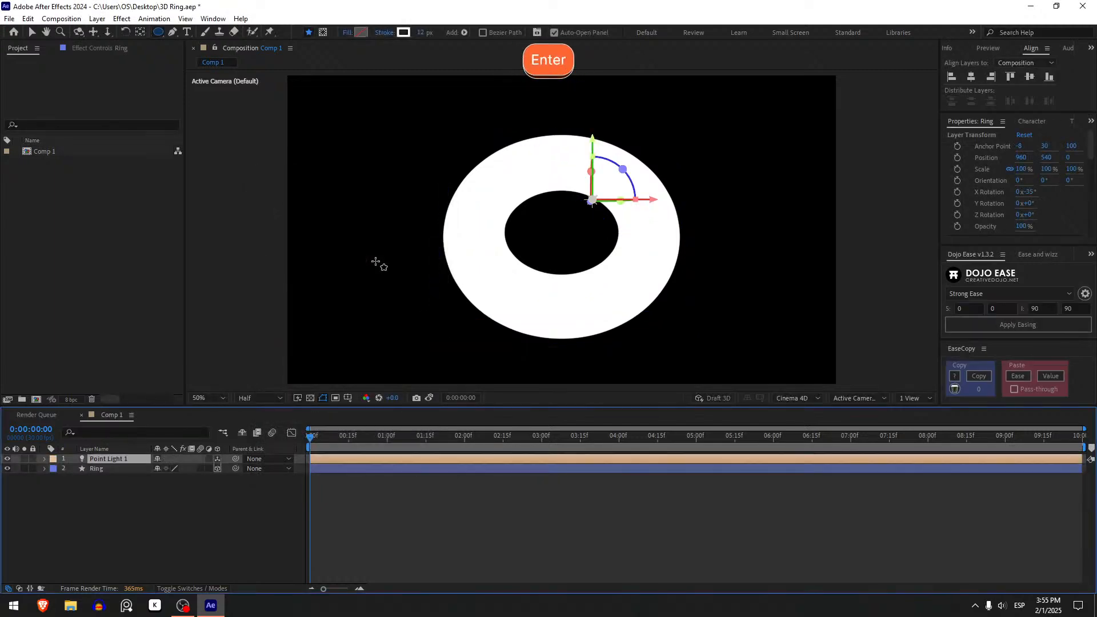
Move Point Light 1 to the right of the ring and closer to the camera, at about X 1391, Z -858.
key(v)
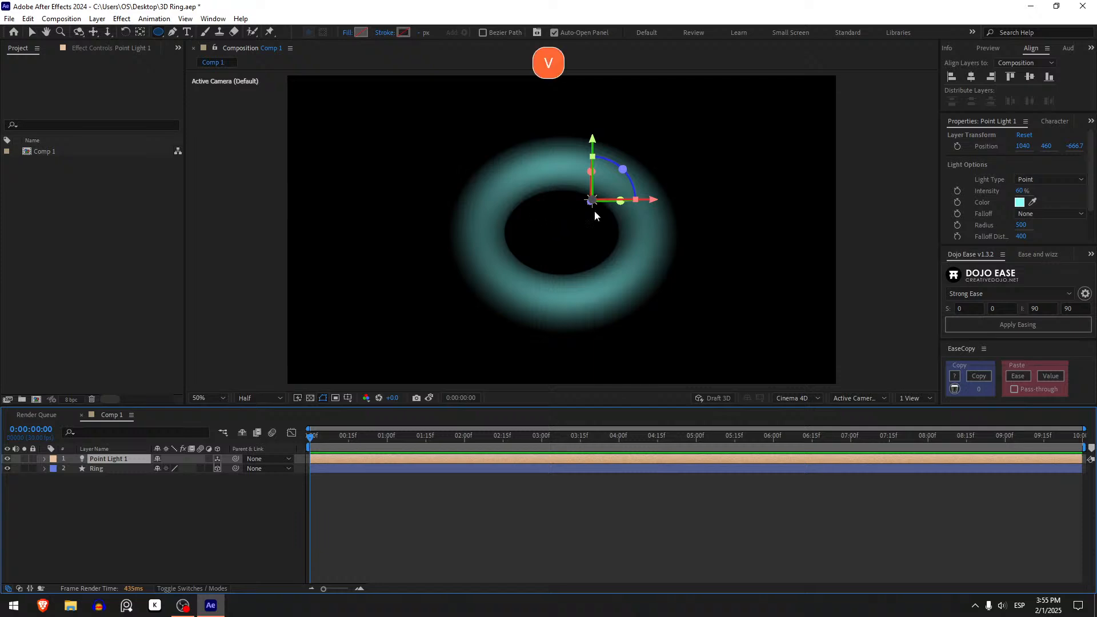
drag(653, 198, 803, 200)
mouse_move(723, 207)
mouse_down()
mouse_move(758, 211)
mouse_move(740, 200)
mouse_up()
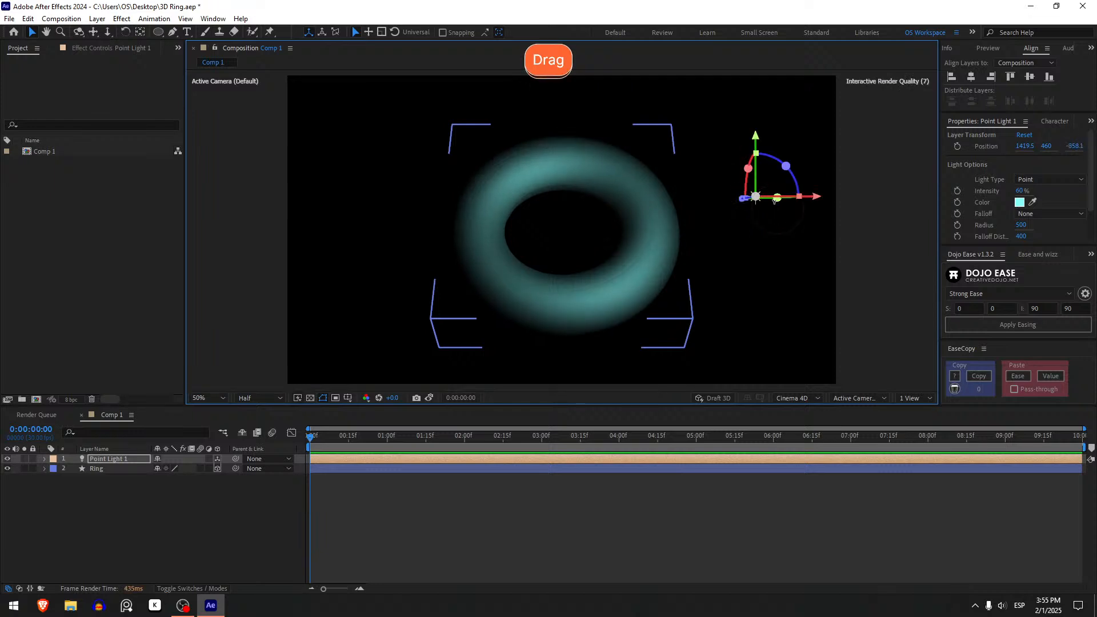
drag(821, 200, 804, 200)
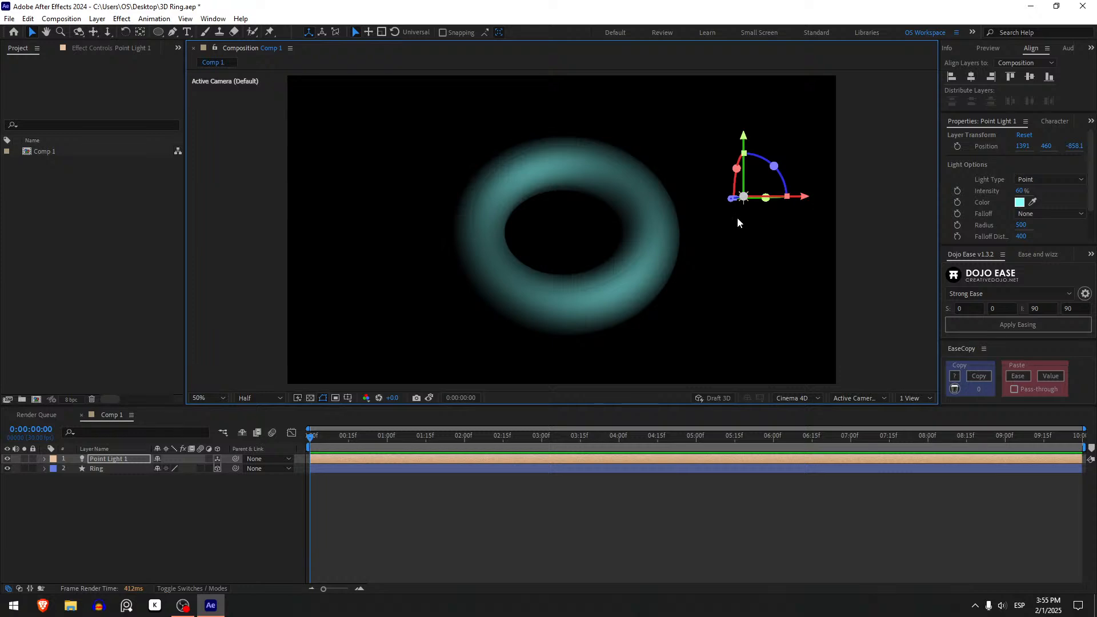
Duplicate Point Light 1 and move the copy to the left of the ring, at about X 465.
click(118, 458)
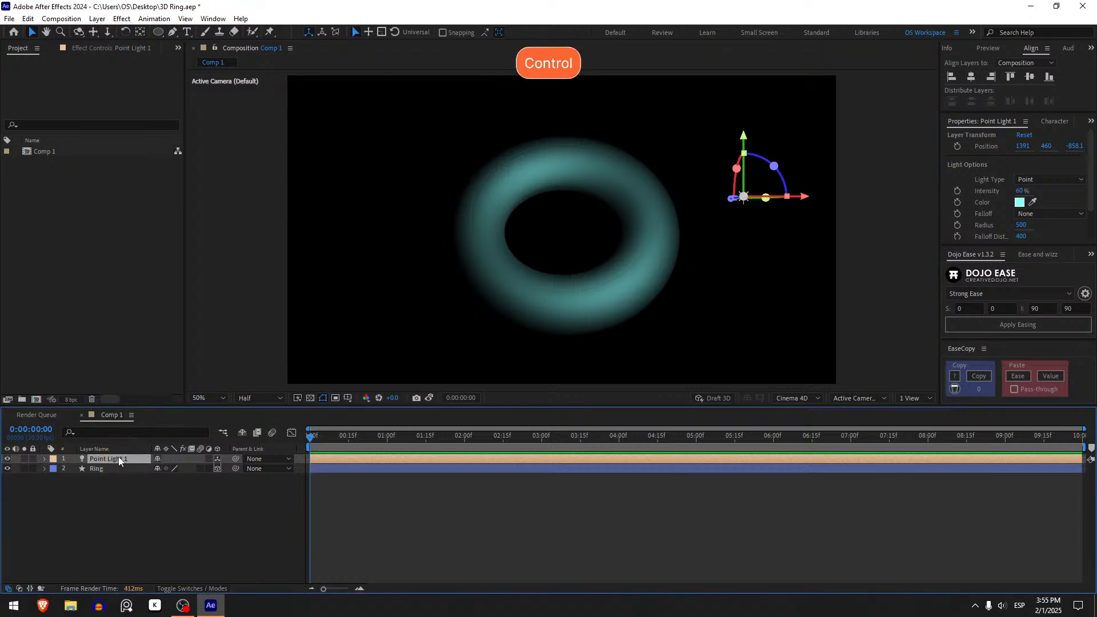
key(ctrl+d)
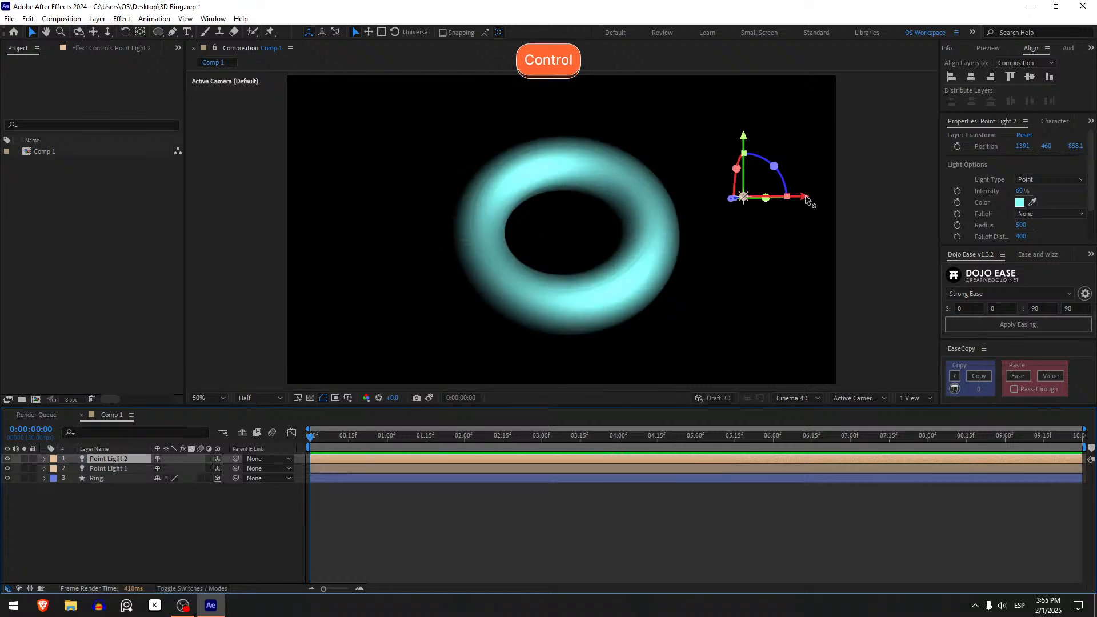
drag(804, 197, 407, 200)
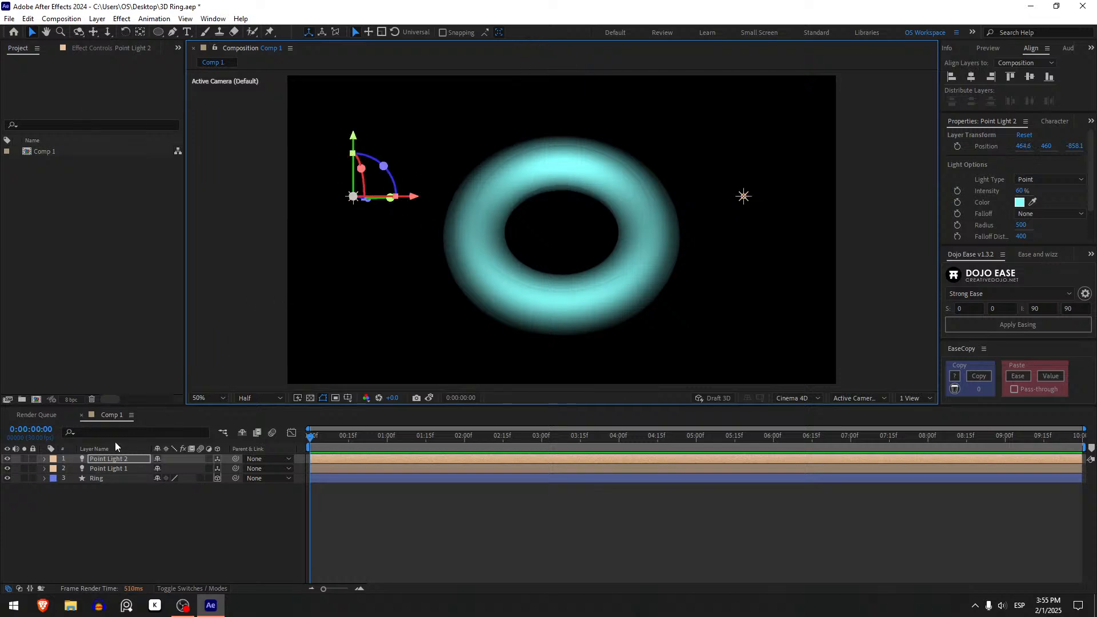
Change the color of Point Light 2 to pink, about FF87ED, in its light settings.
key(ctrl)
click(105, 458)
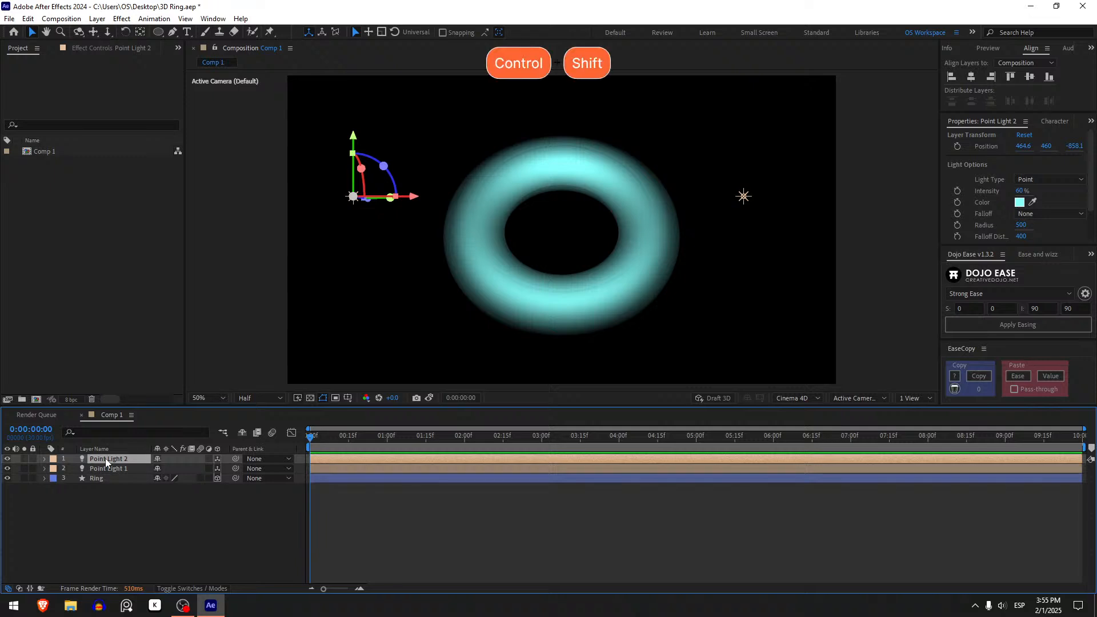
key(ctrl+shift+y)
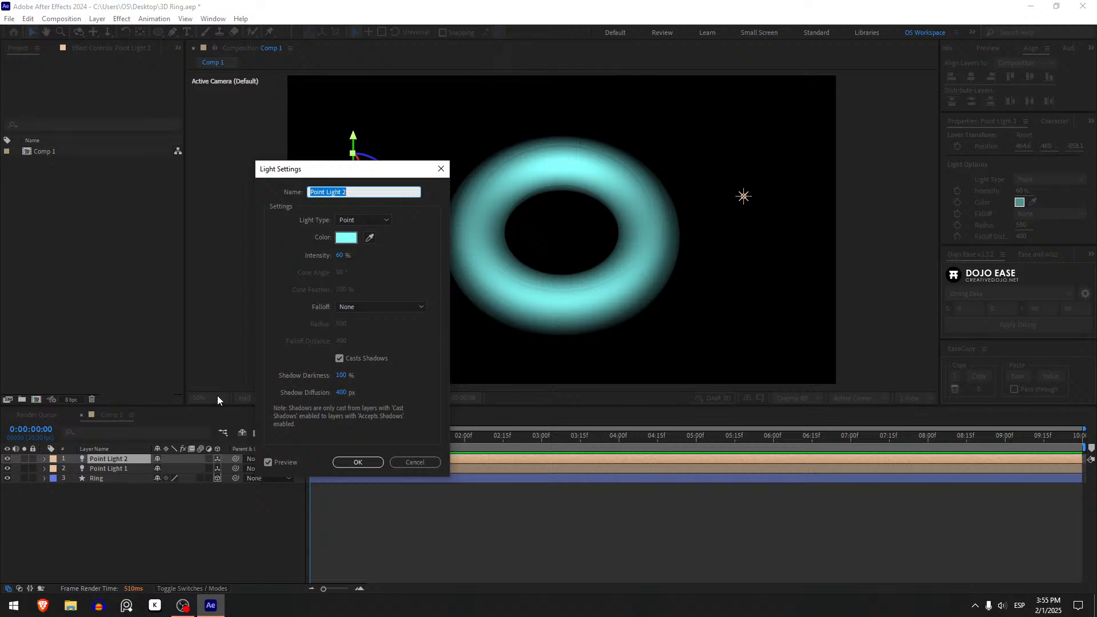
click(338, 240)
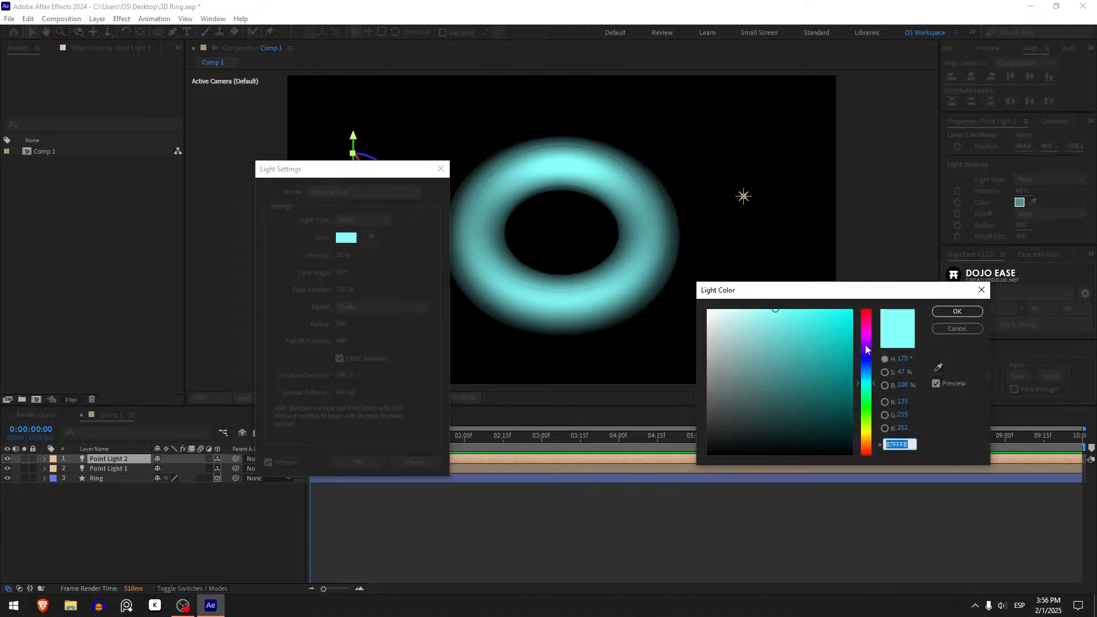
click(866, 343)
drag(867, 340, 862, 335)
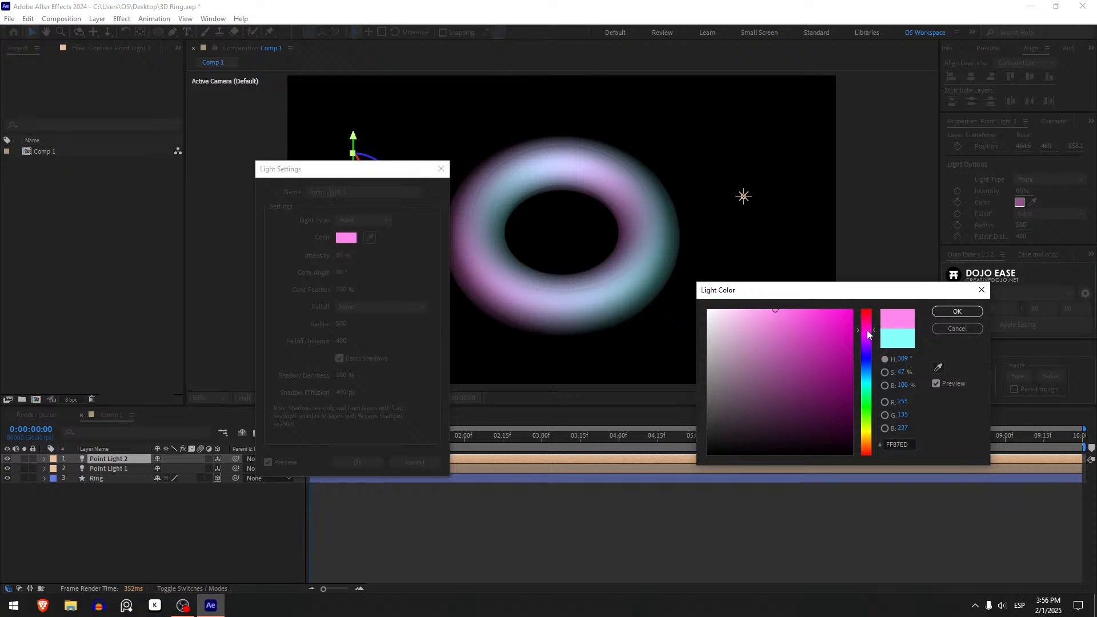
click(866, 335)
click(957, 311)
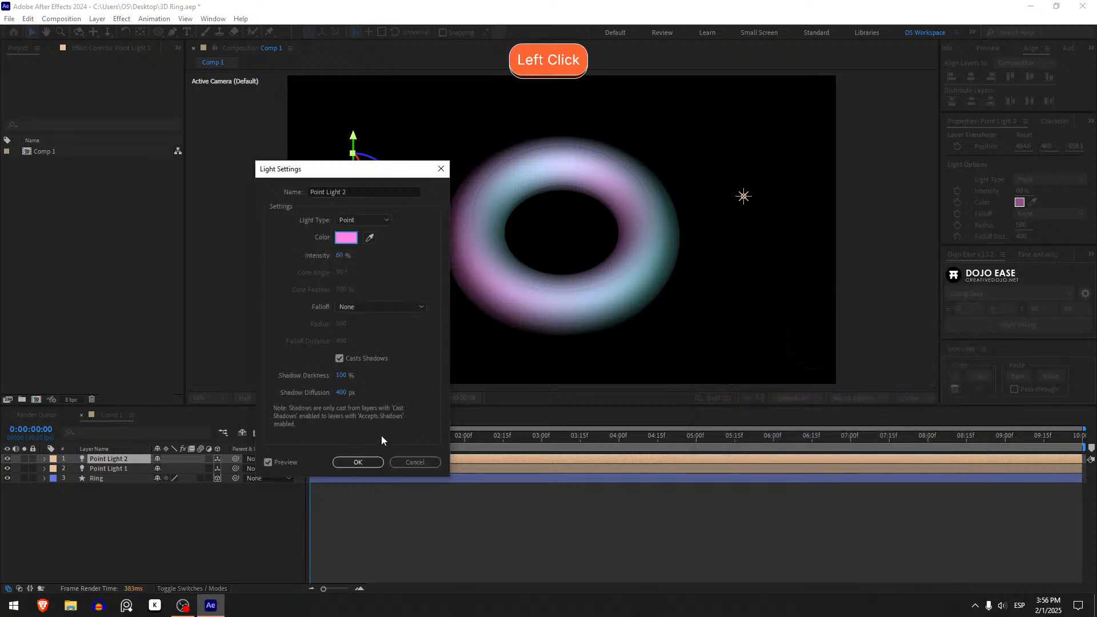
click(358, 462)
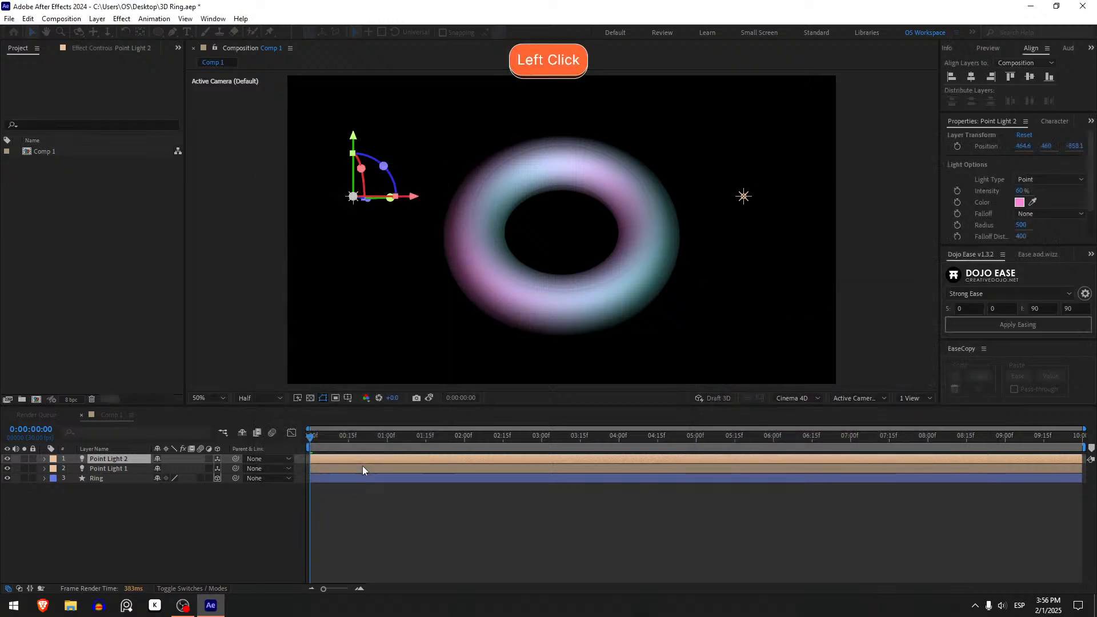
click(511, 558)
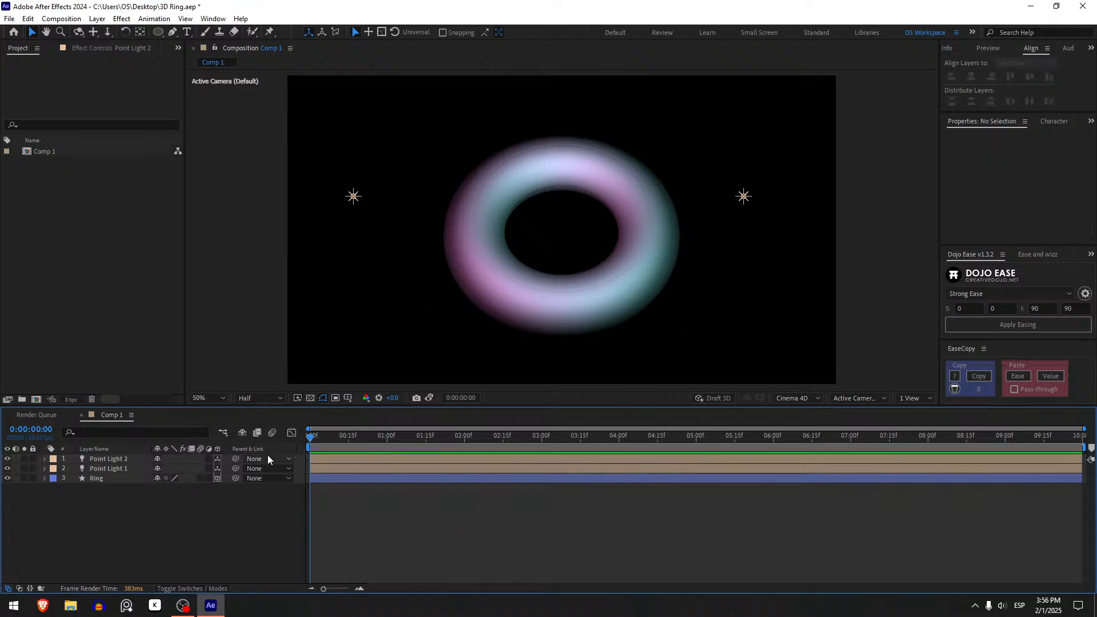
Change the Ring layer's stroke color to golden yellow, about FFD929.
click(114, 478)
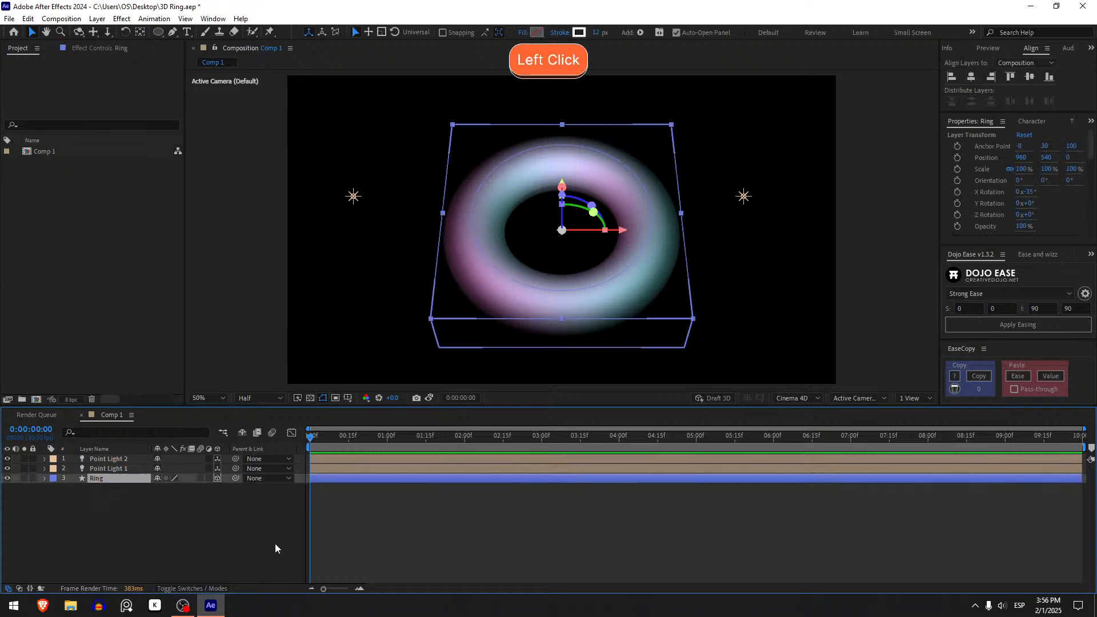
click(579, 33)
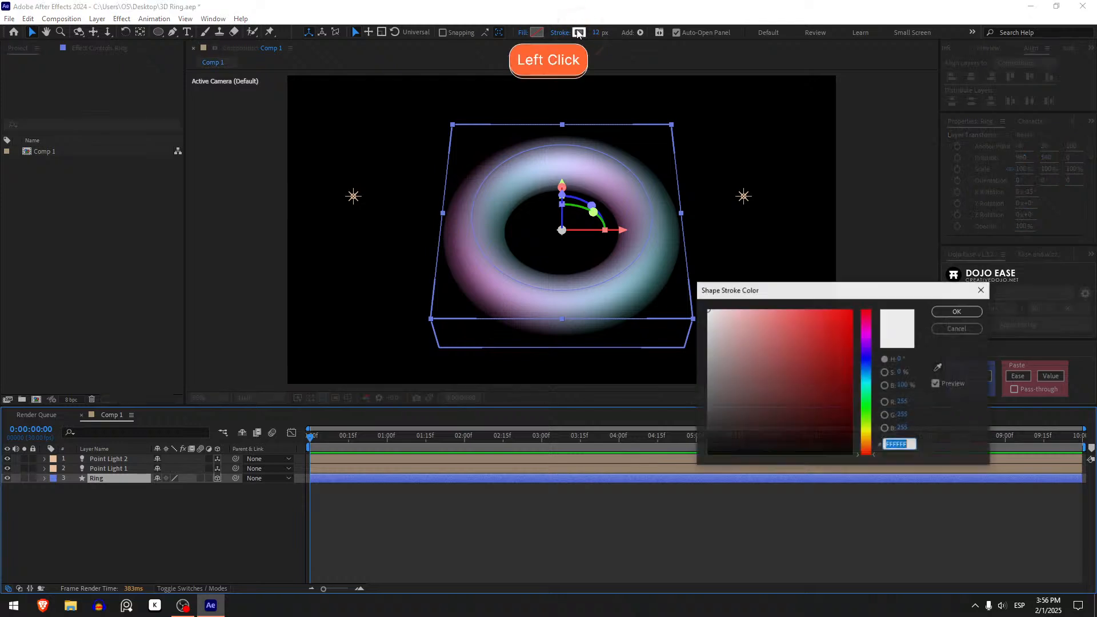
click(866, 437)
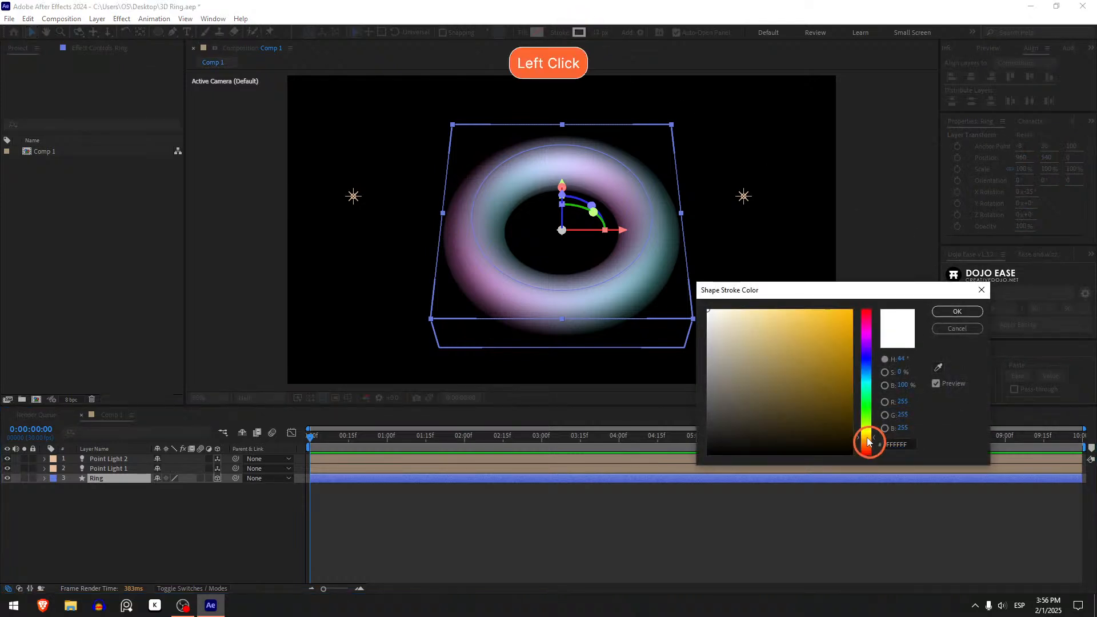
drag(779, 401, 794, 292)
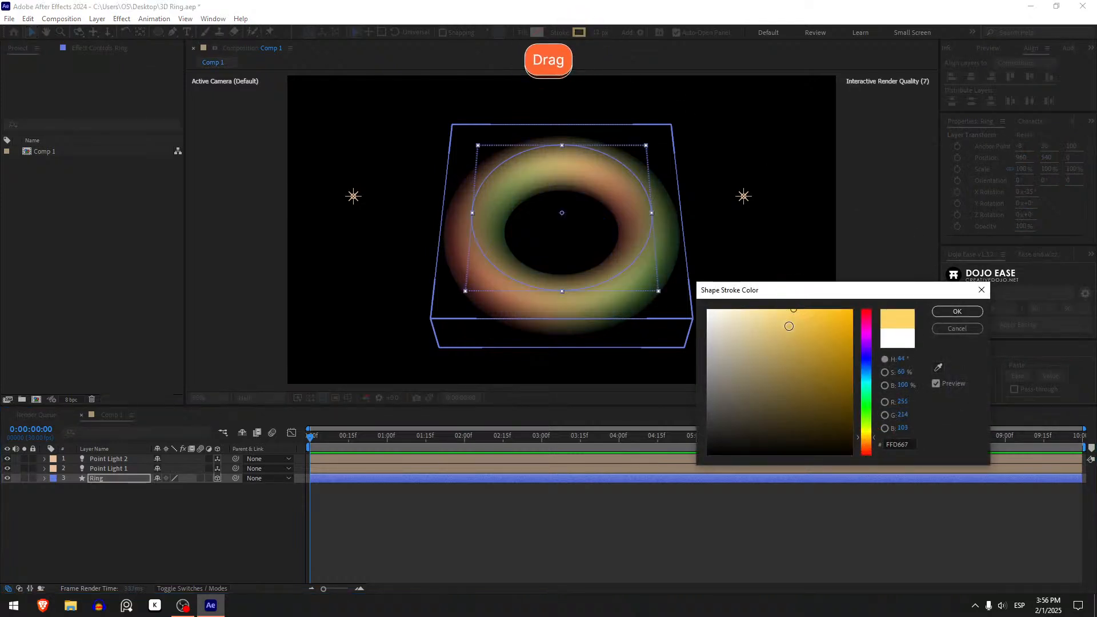
click(866, 436)
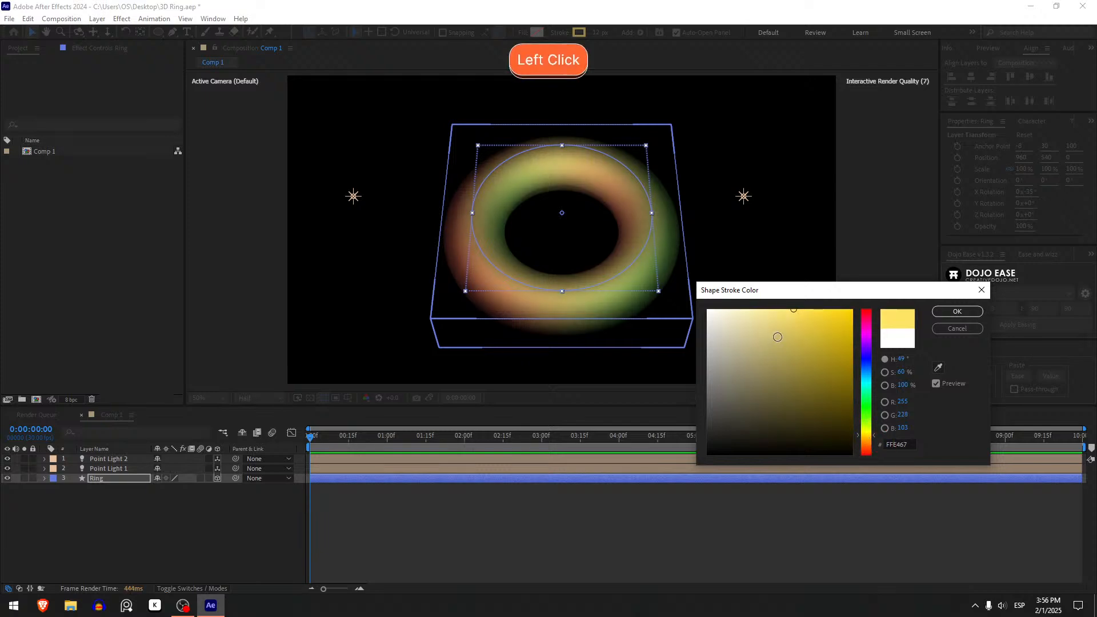
mouse_move(800, 320)
mouse_down()
mouse_move(810, 308)
mouse_move(818, 324)
mouse_move(821, 299)
mouse_up()
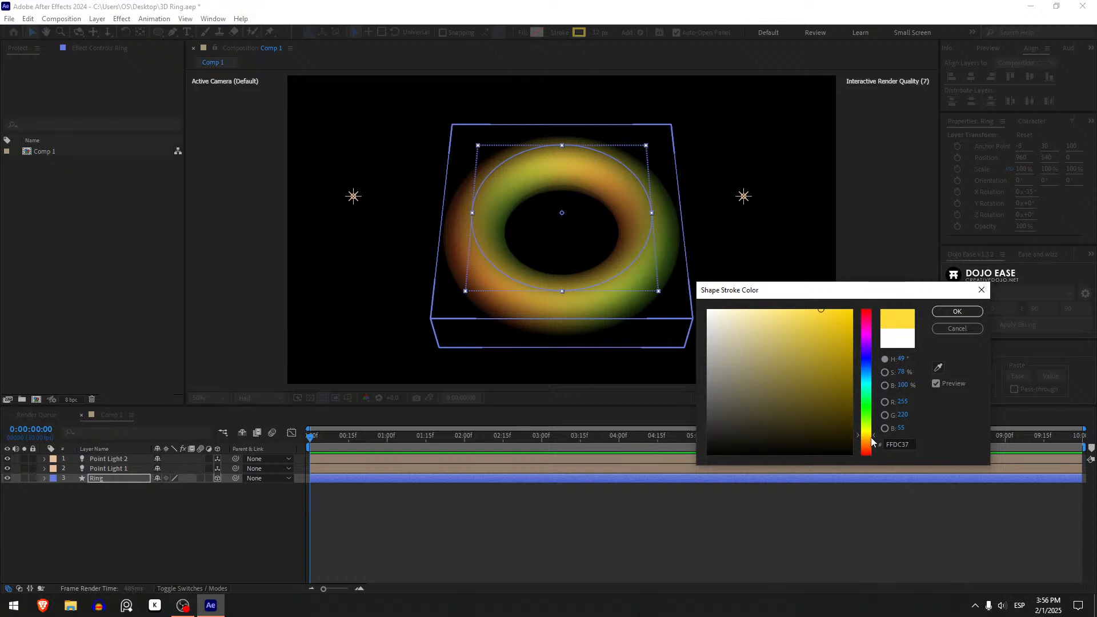
click(836, 309)
click(866, 442)
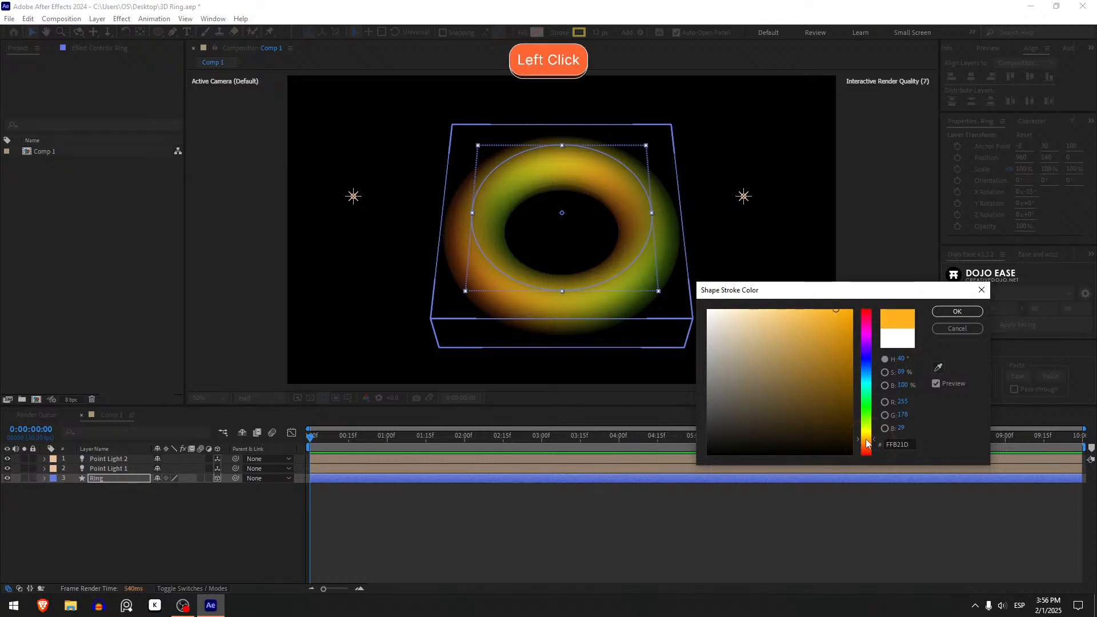
click(868, 439)
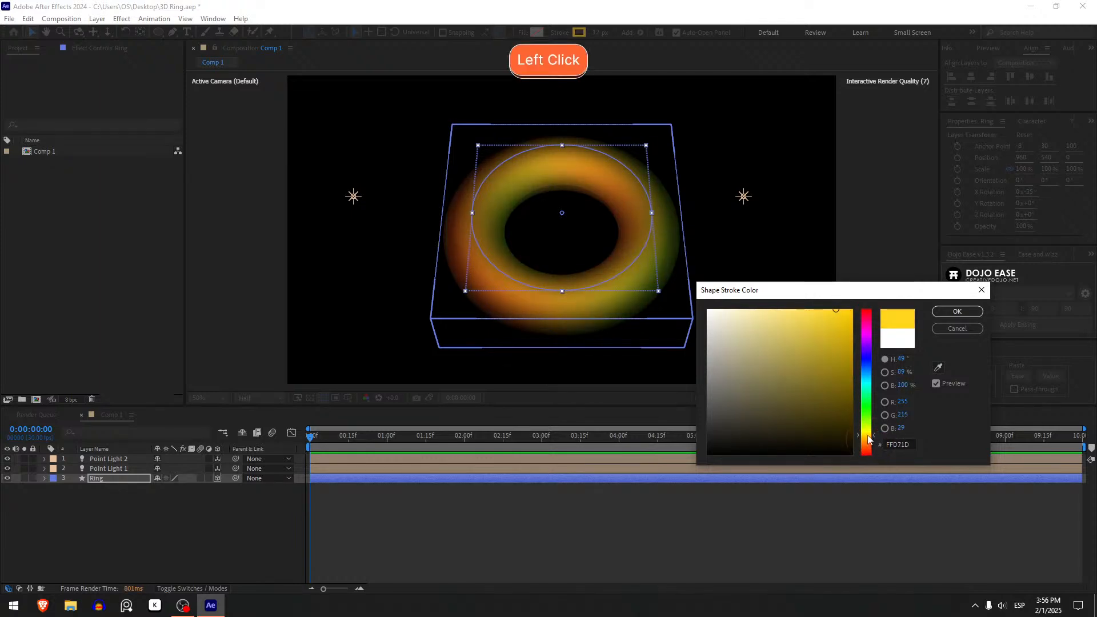
click(868, 440)
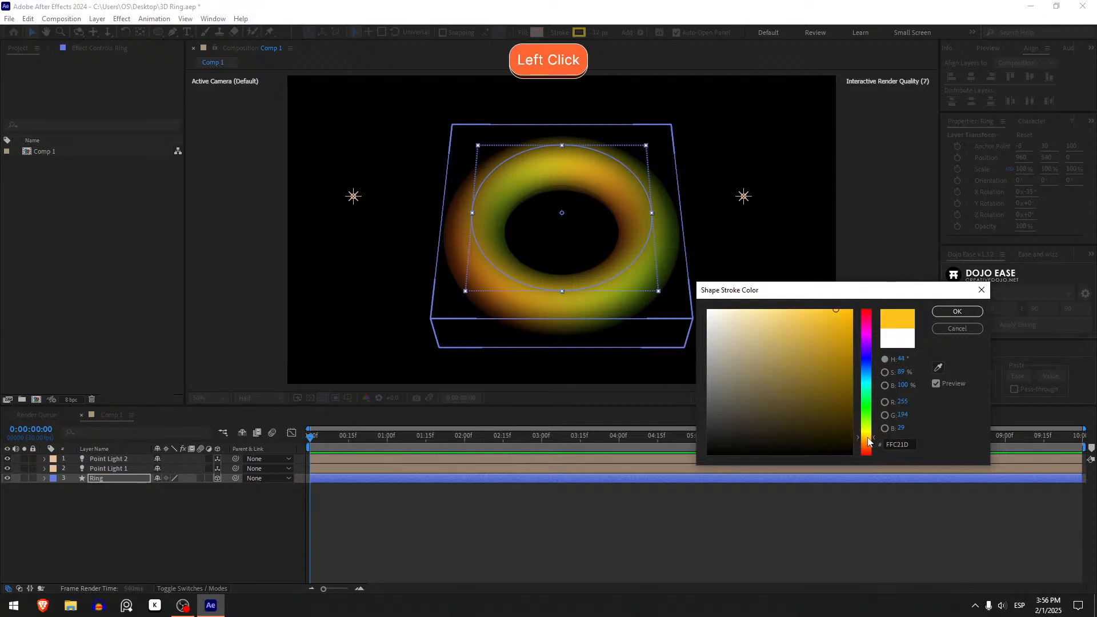
click(826, 310)
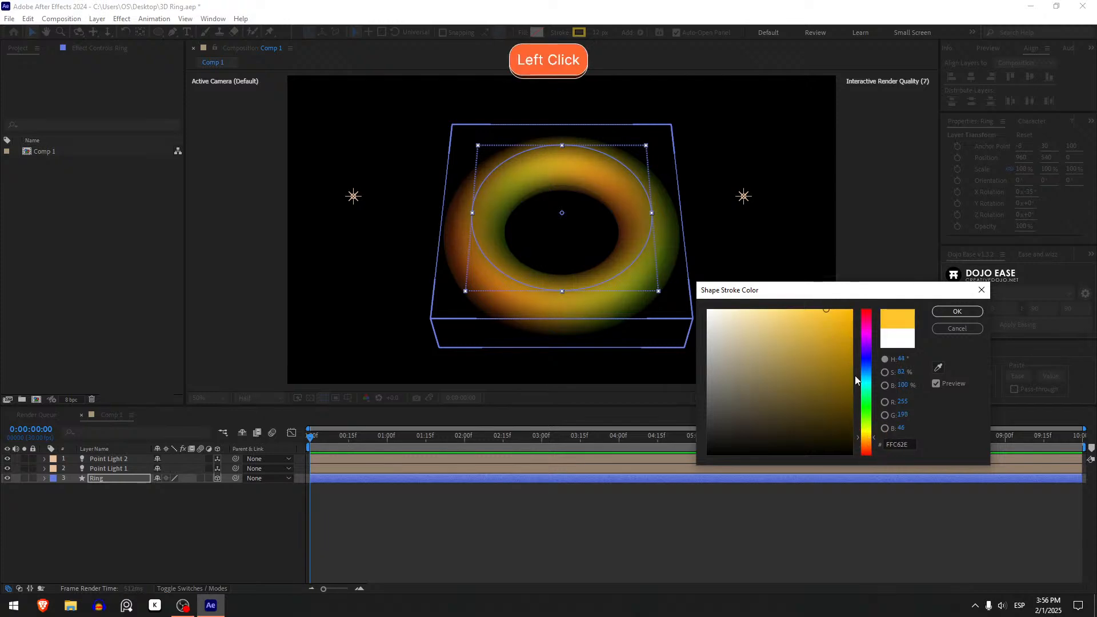
click(868, 444)
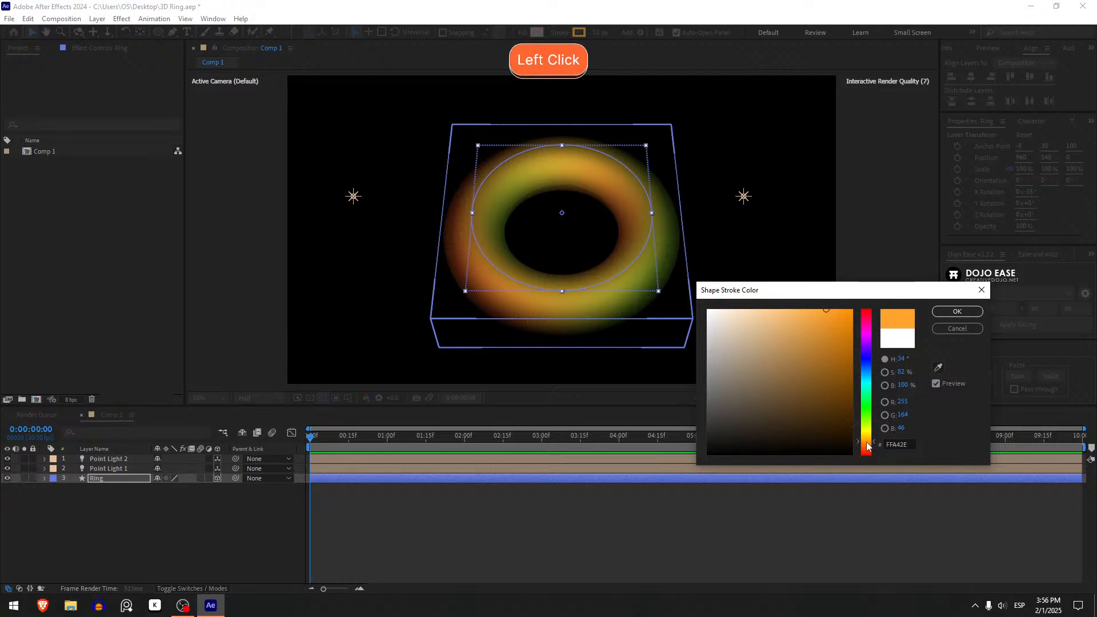
click(871, 440)
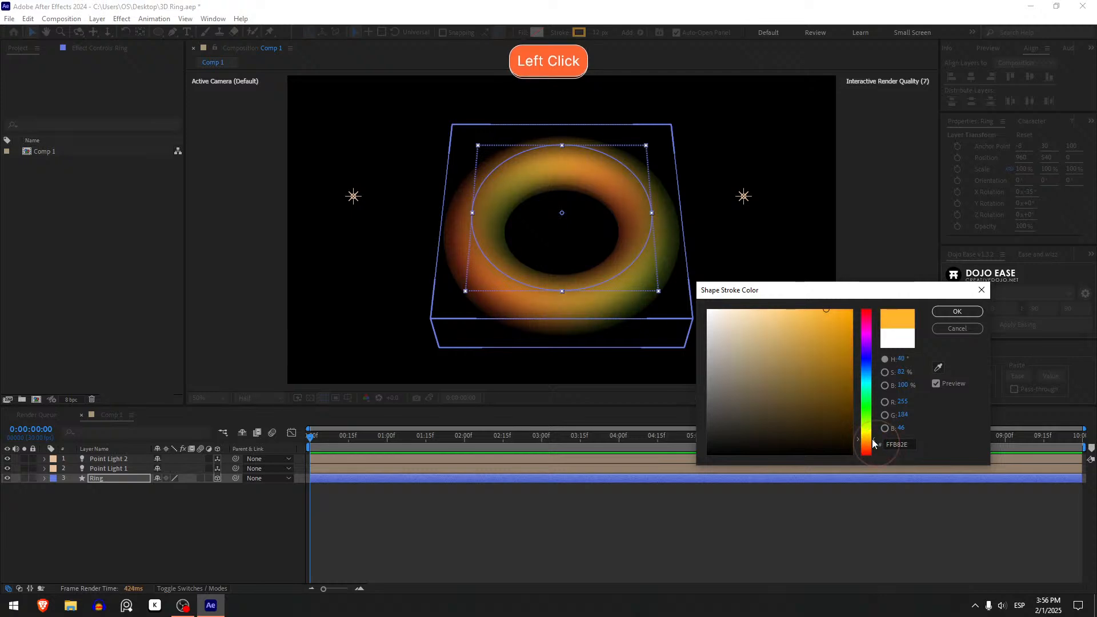
click(869, 440)
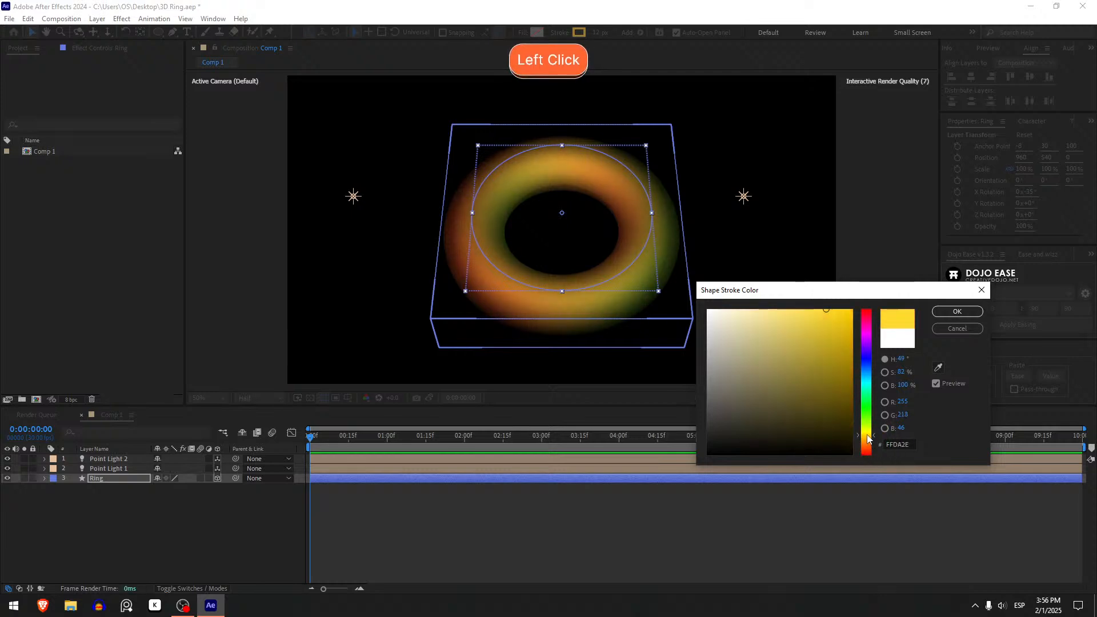
click(865, 437)
click(865, 438)
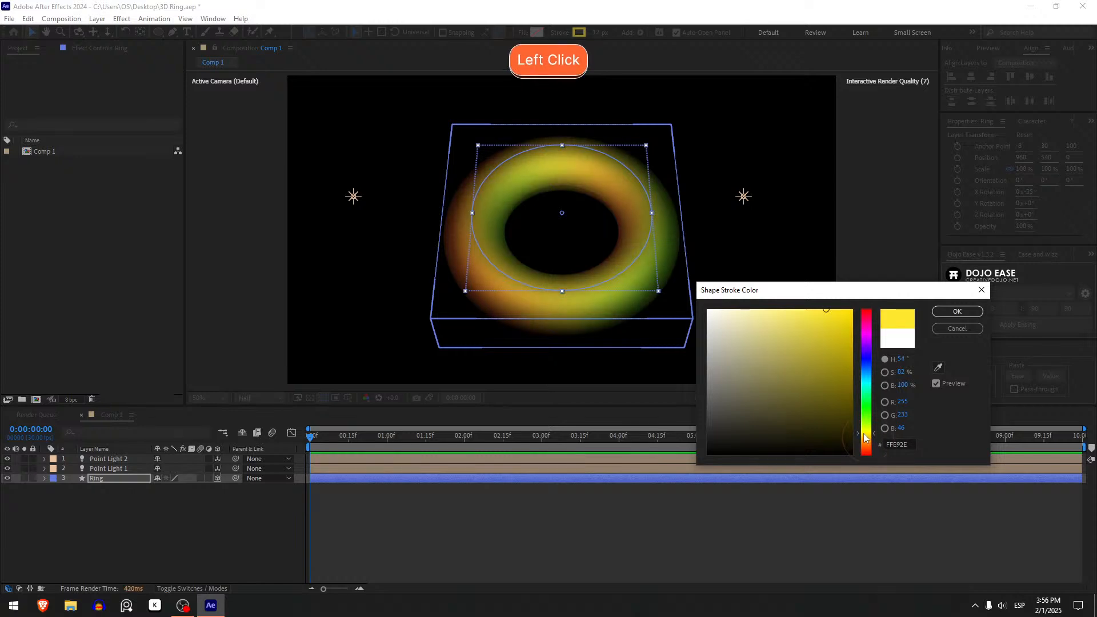
click(862, 435)
click(864, 437)
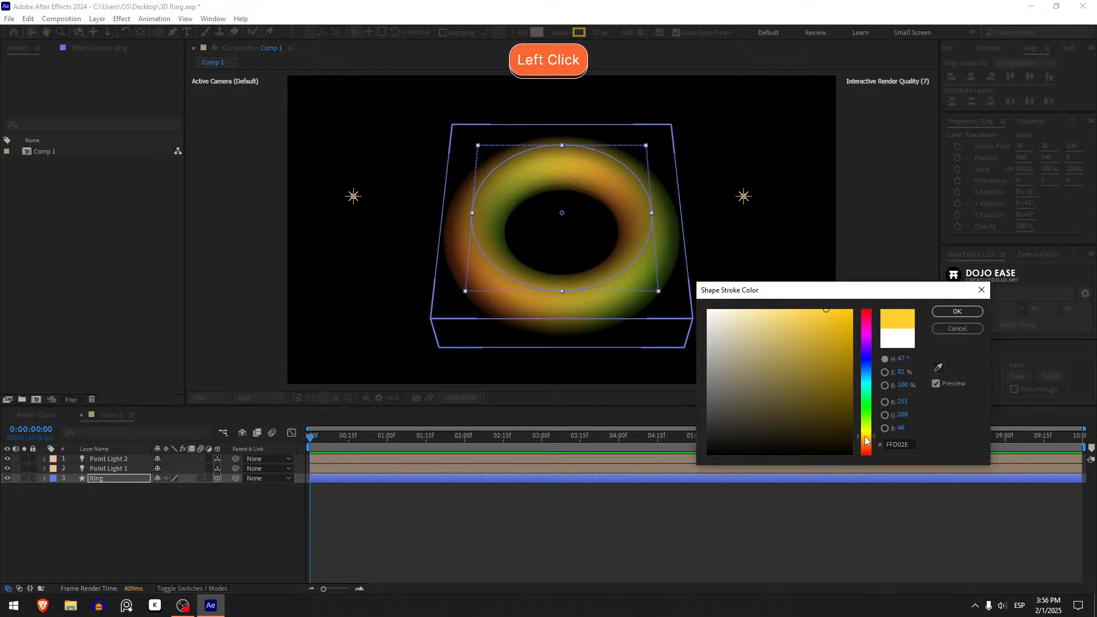
click(866, 439)
click(824, 316)
click(821, 314)
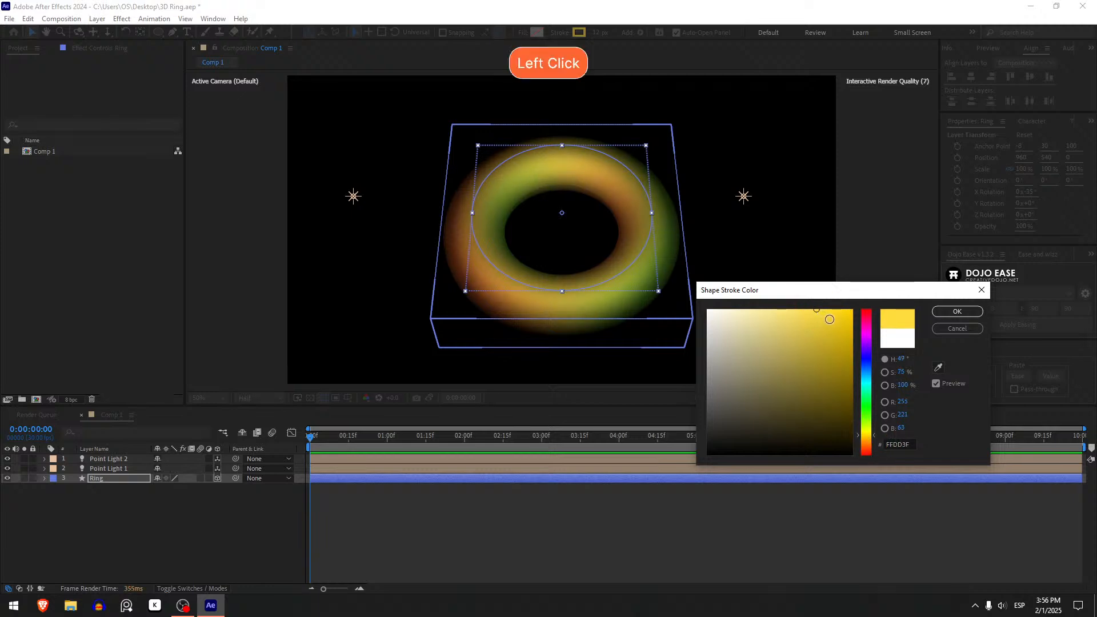
click(833, 311)
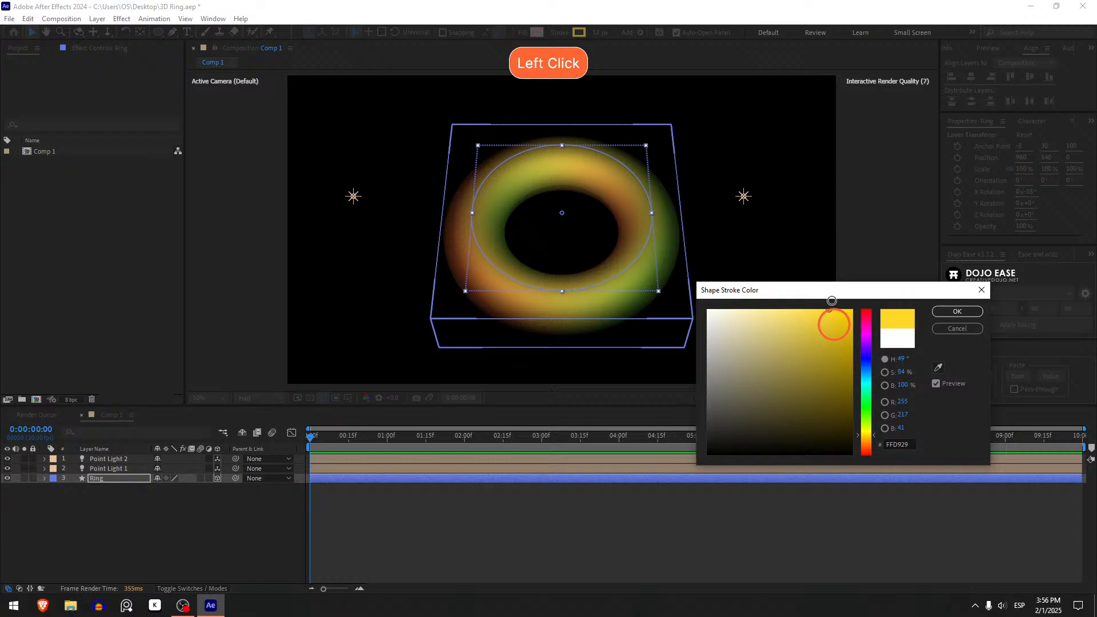
click(957, 312)
click(473, 534)
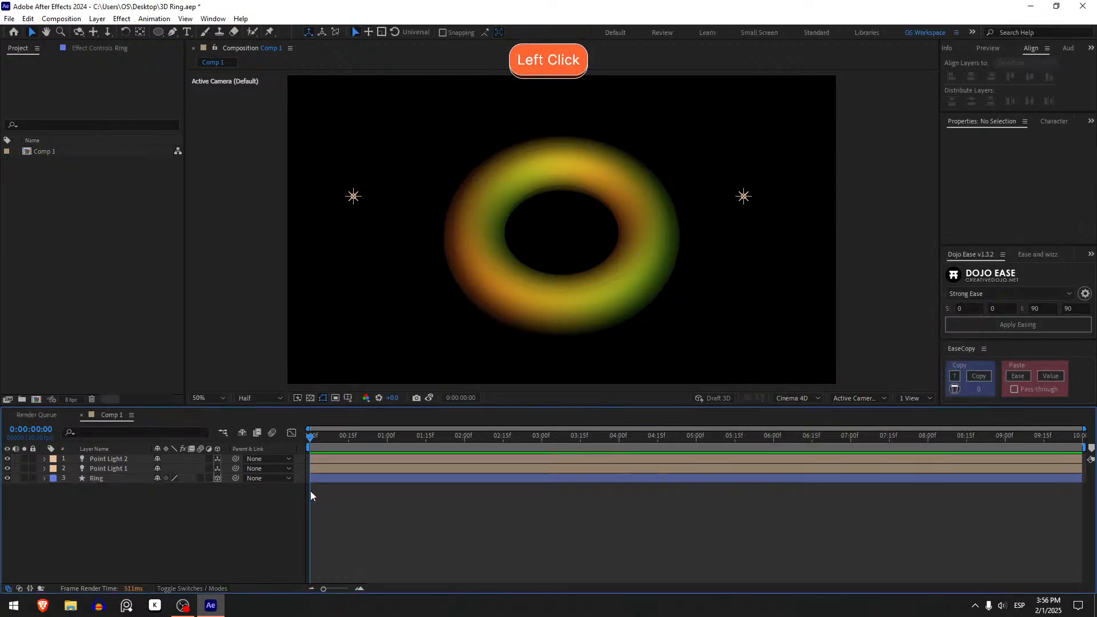
Reveal the Ring layer's rotation properties and try an X rotation, undoing the test.
click(122, 478)
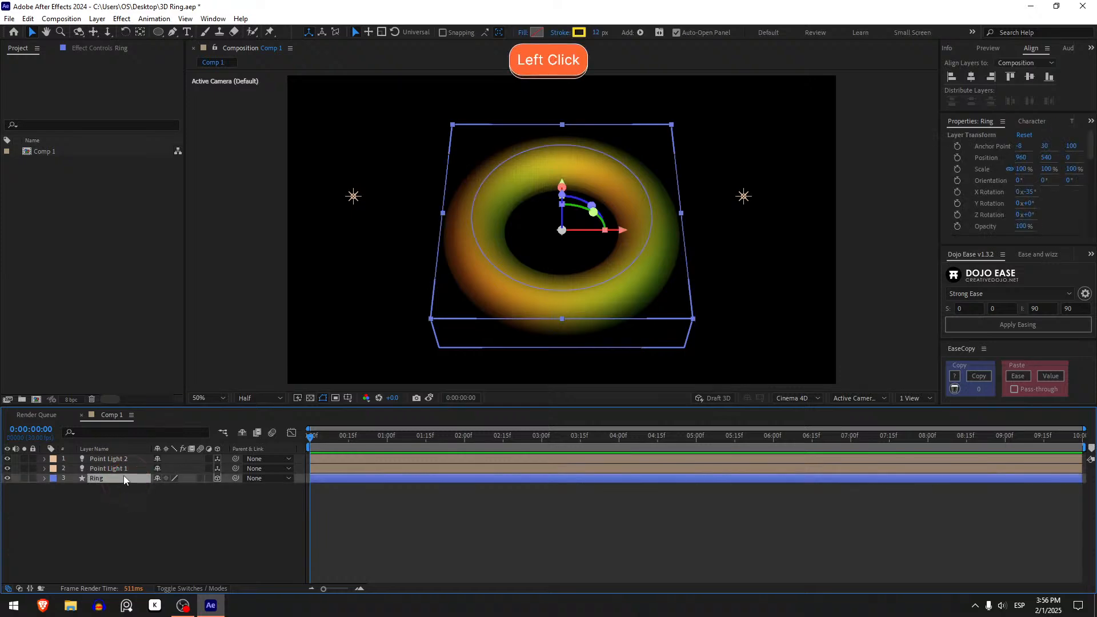
key(r)
drag(166, 498, 225, 498)
key(ctrl+z)
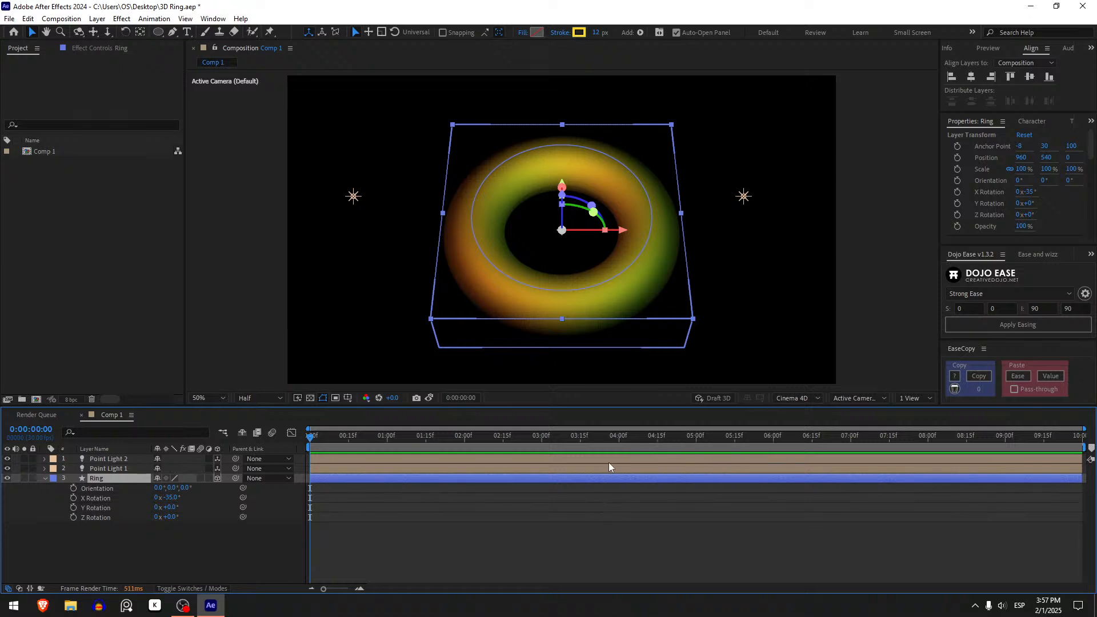
Enable Draft 3D and test the Ring with a Y rotation, undoing the rotation and collapsing the layer's properties.
click(714, 398)
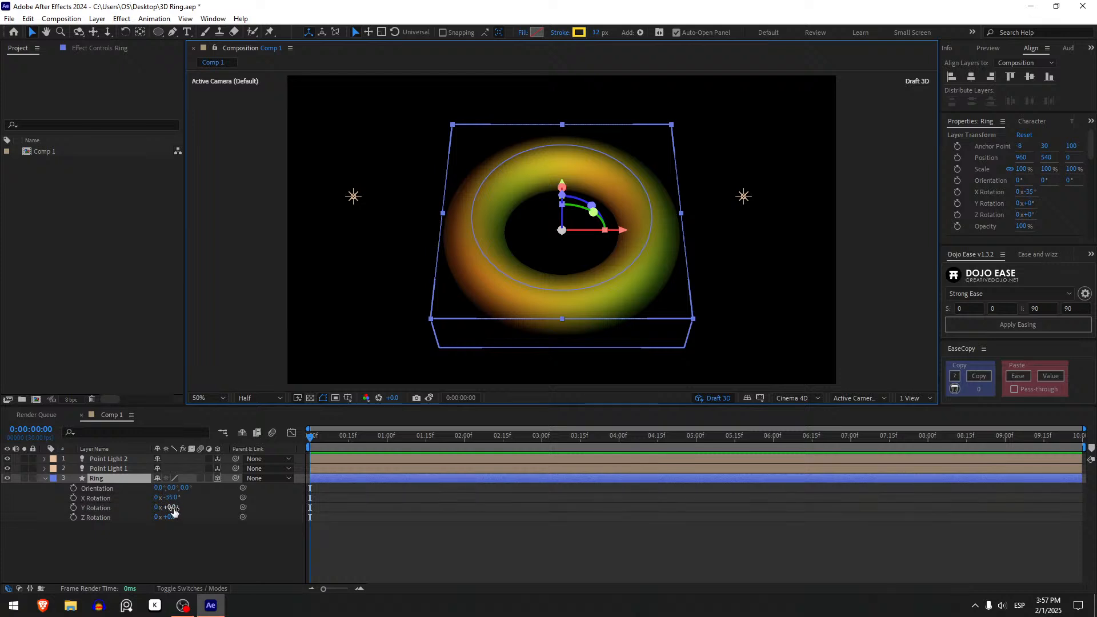
drag(173, 511, 724, 406)
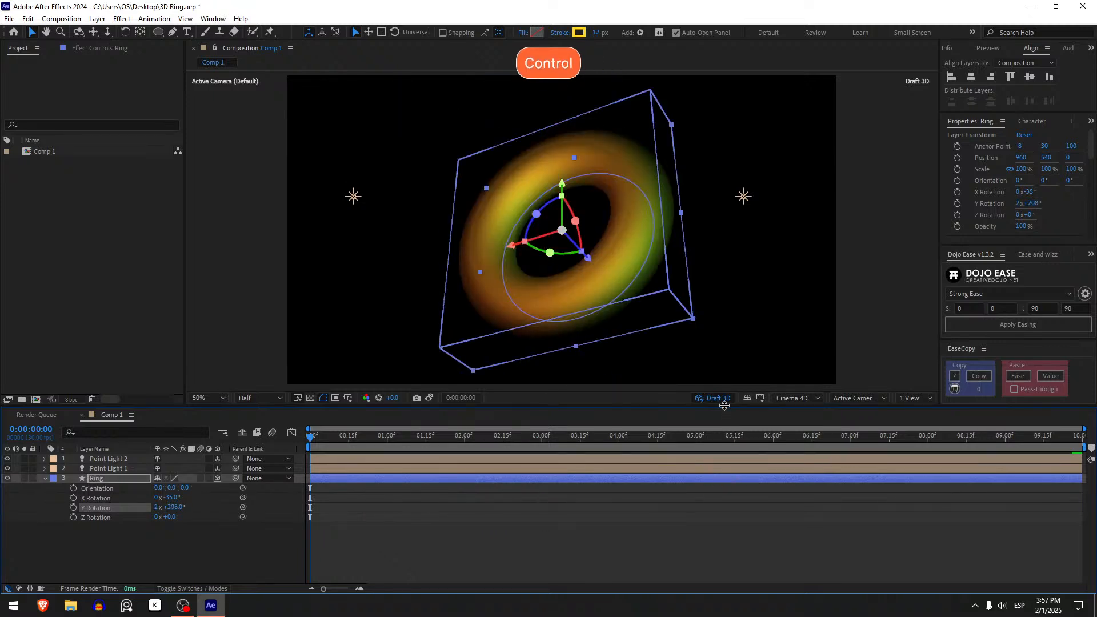
key(ctrl+z)
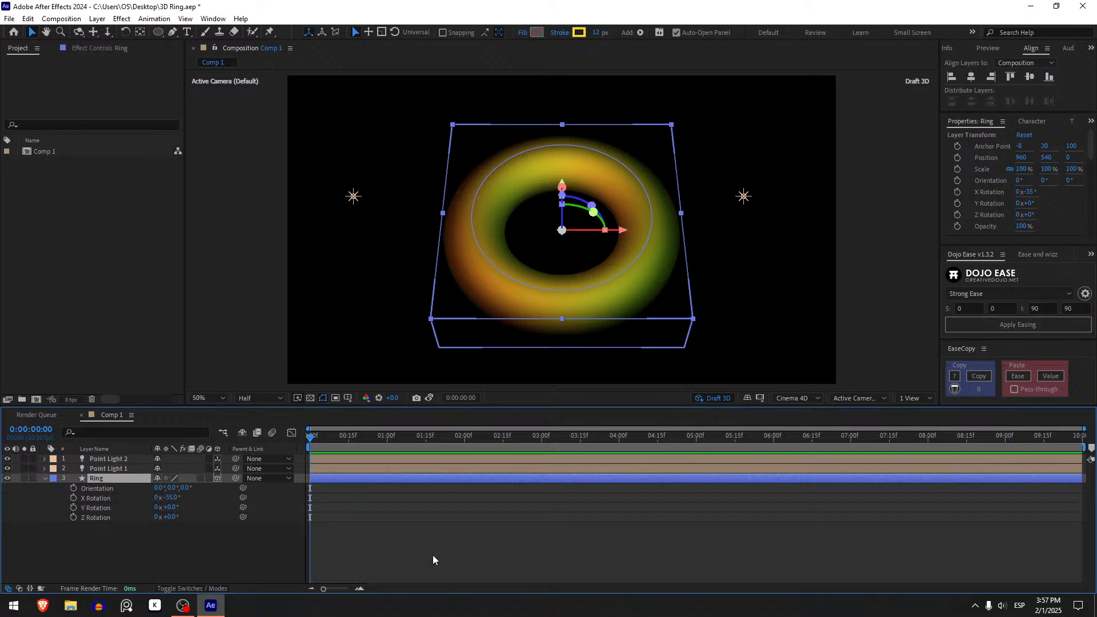
click(100, 481)
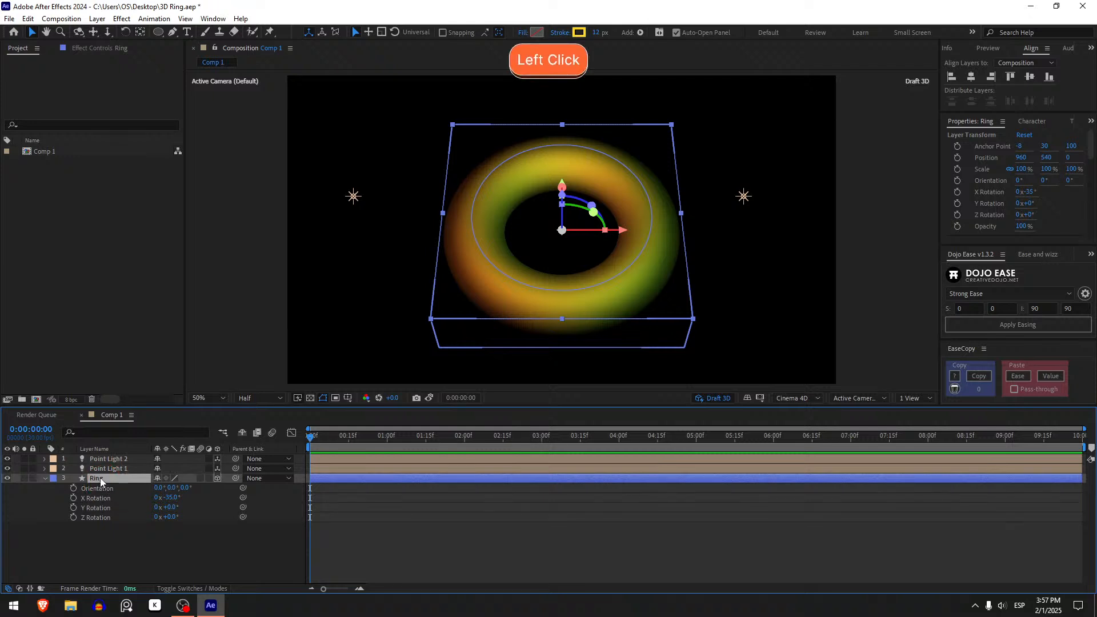
key(u)
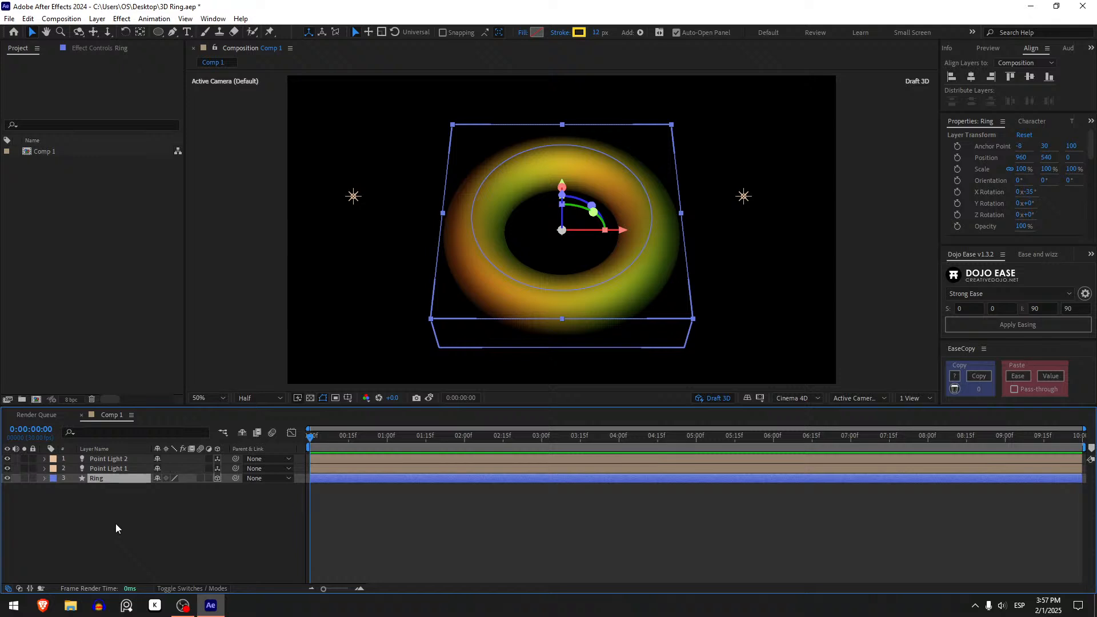
Create a white solid named Wall with a width of 1920 px and a height of 1080 px.
key(ctrl+shift+a)
key(ctrl+y)
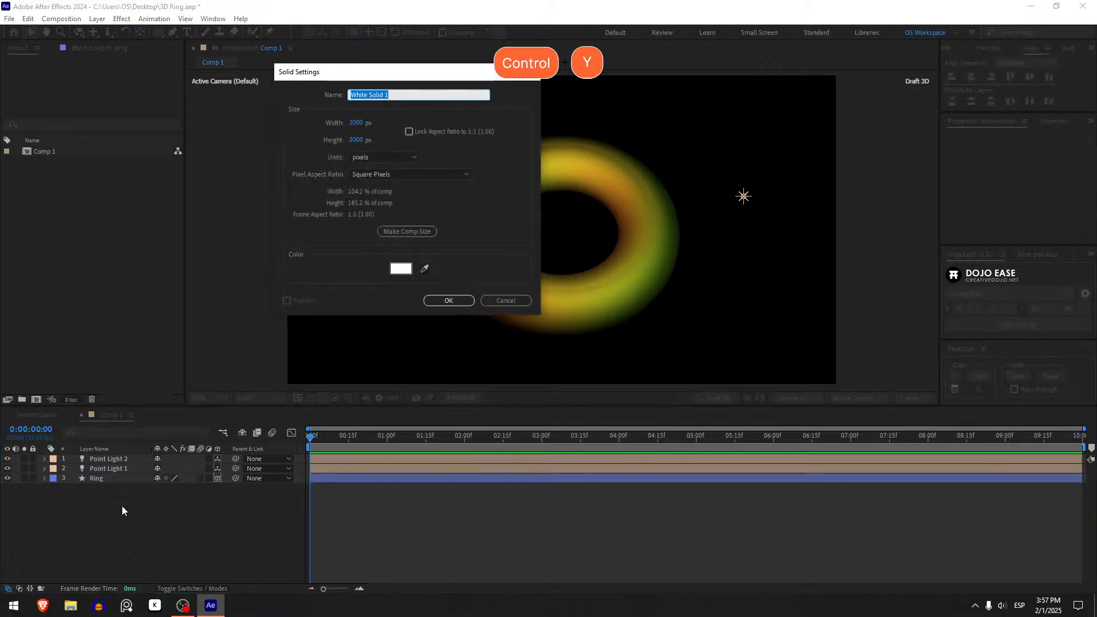
text(Wall)
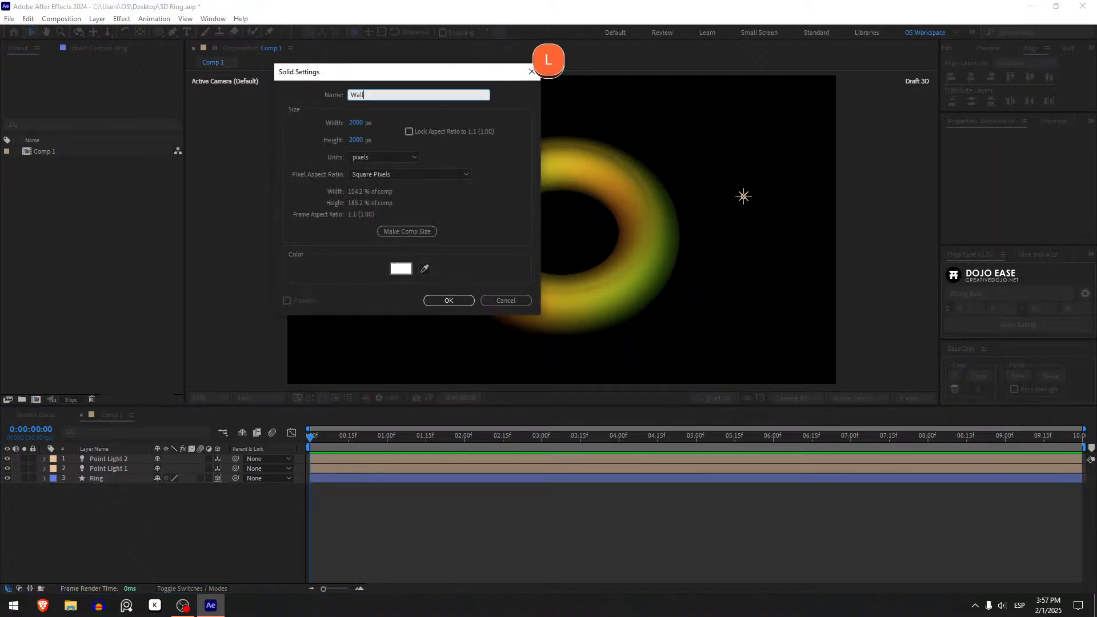
click(311, 263)
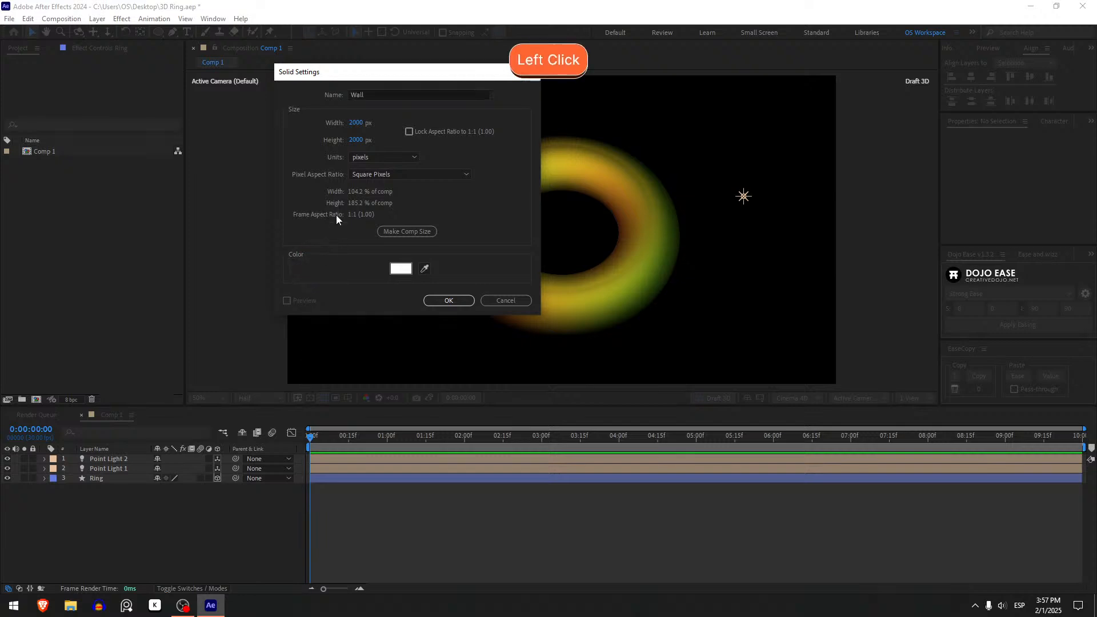
click(359, 123)
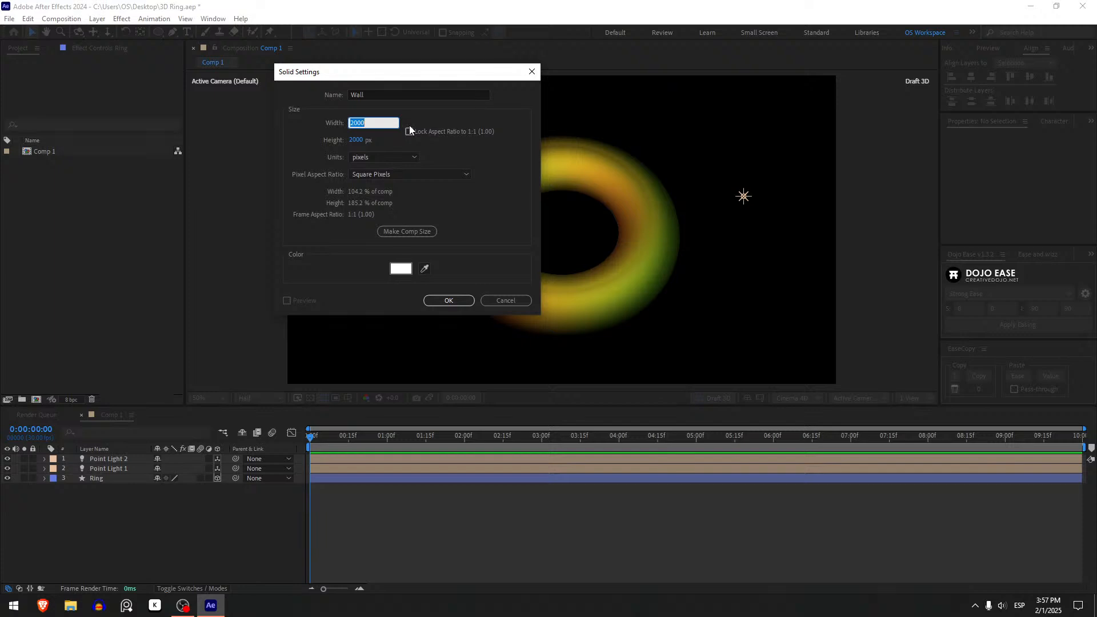
text(1920)
key(Tab)
text(1080)
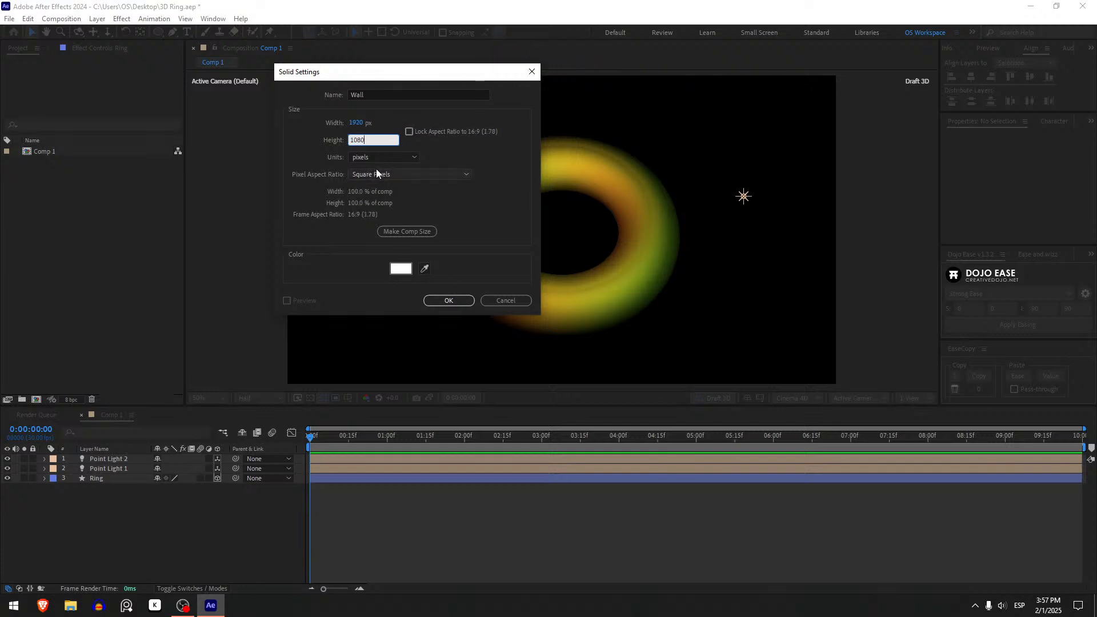
click(318, 127)
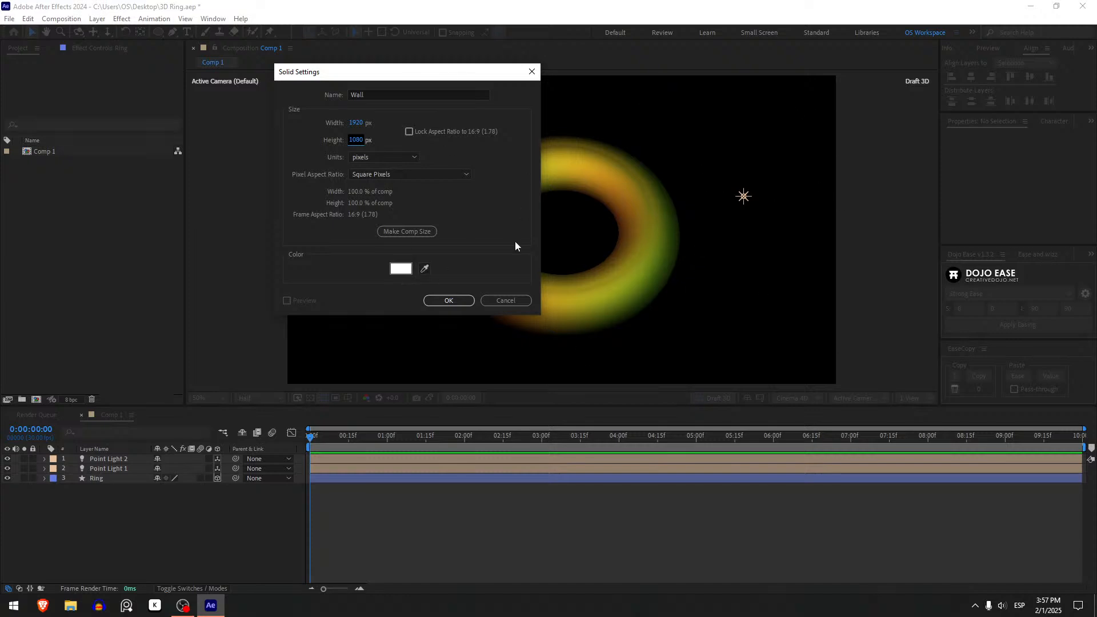
click(435, 303)
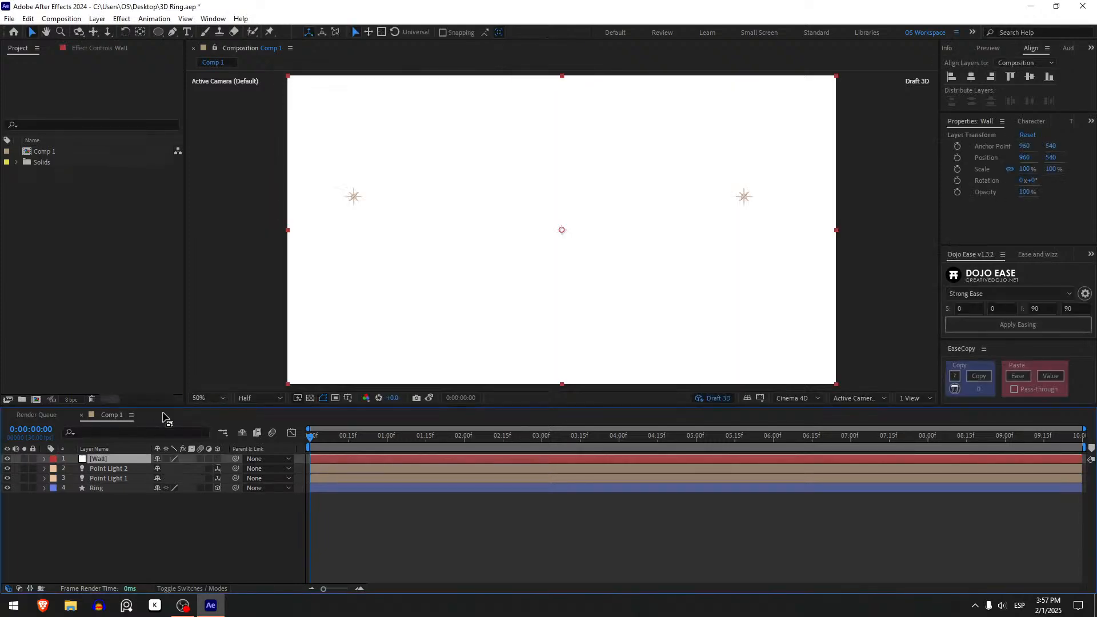
Move the Wall layer below the Ring layer and make it a 3D layer.
drag(131, 458, 125, 495)
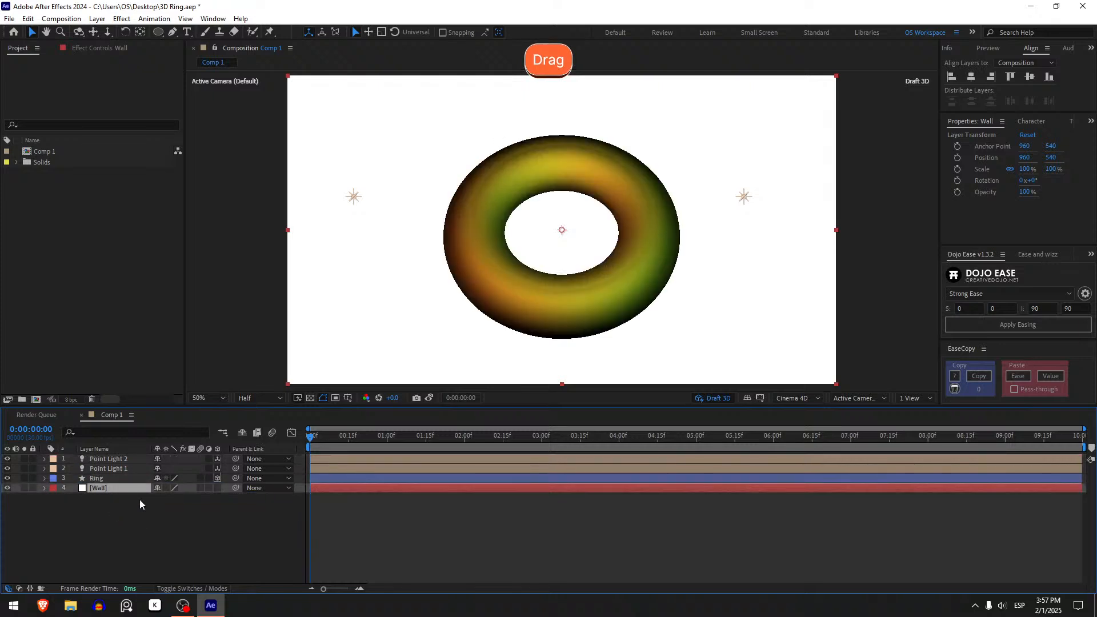
click(218, 488)
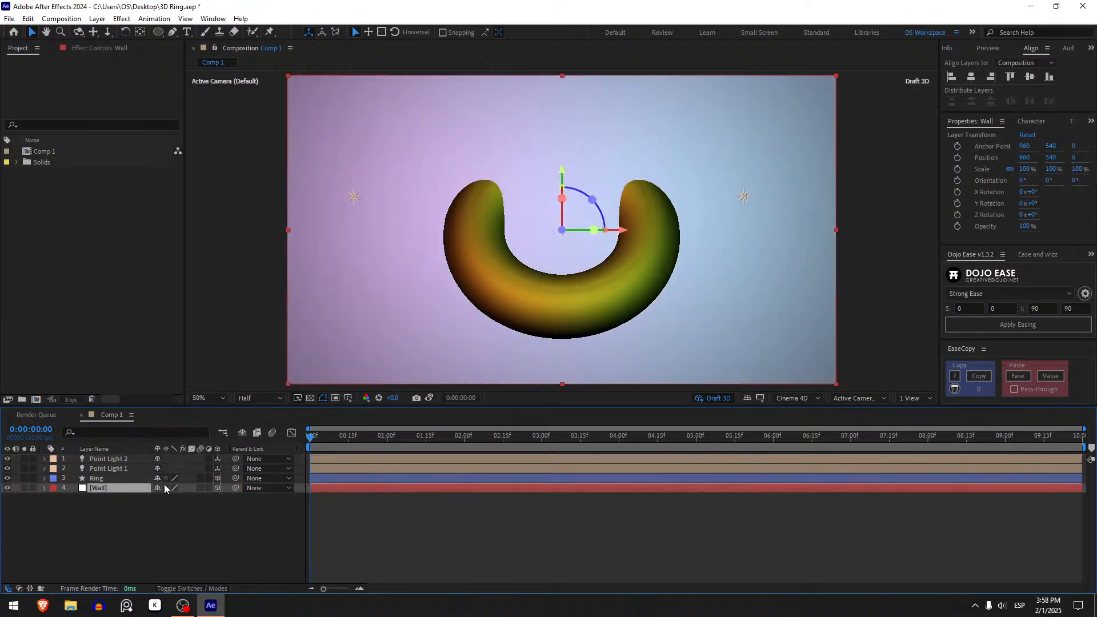
Tilt the Wall layer to an X Rotation of about -34°.
click(115, 490)
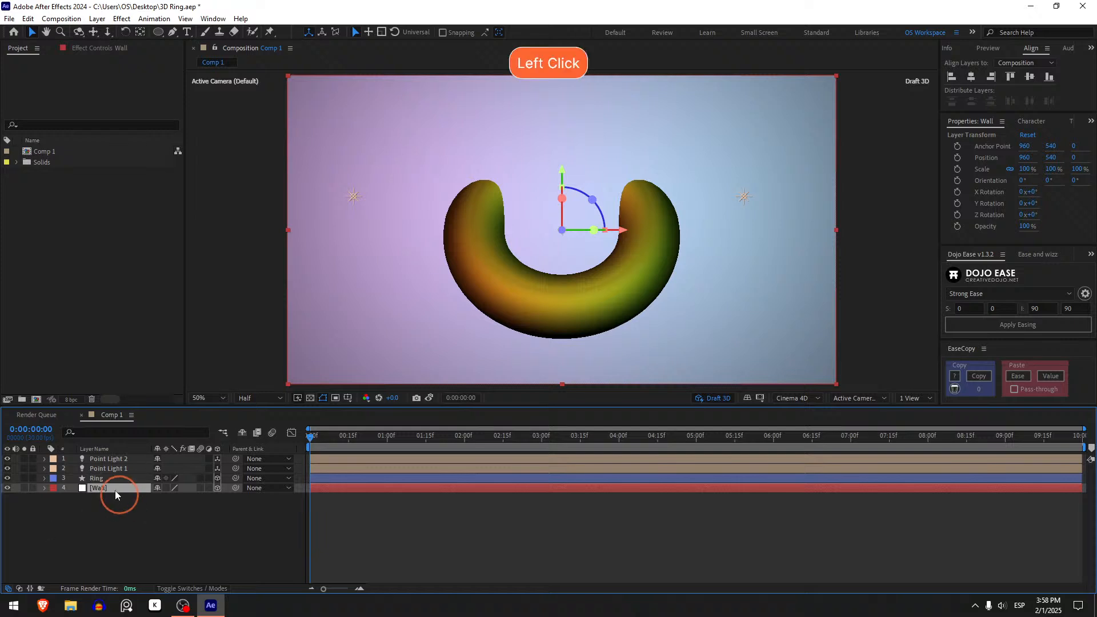
key(r)
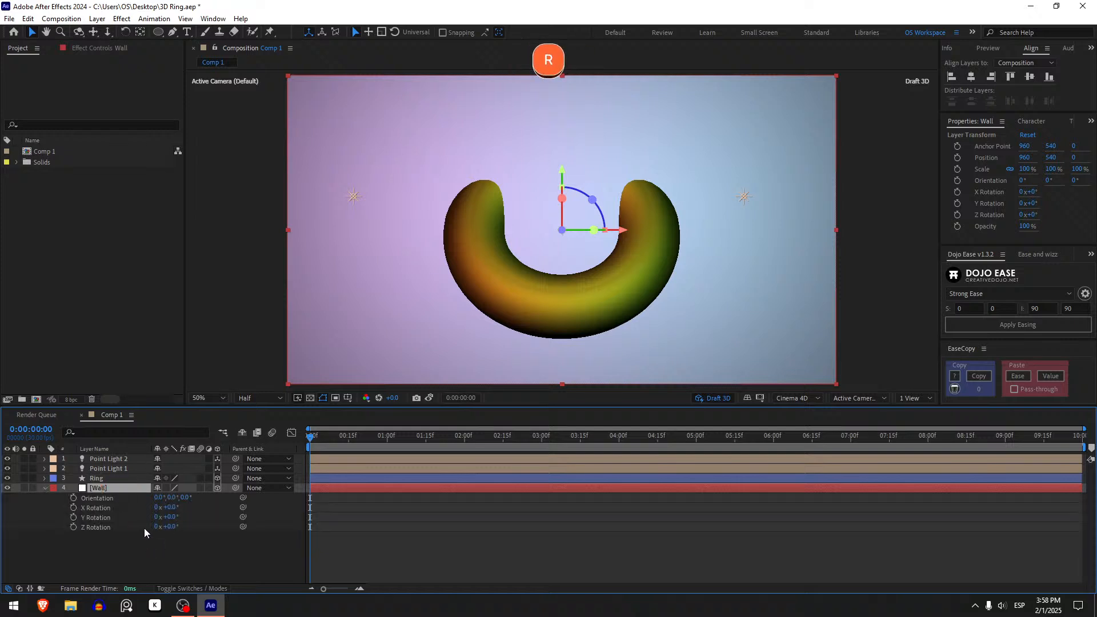
drag(171, 519, 145, 507)
key(ctrl+z)
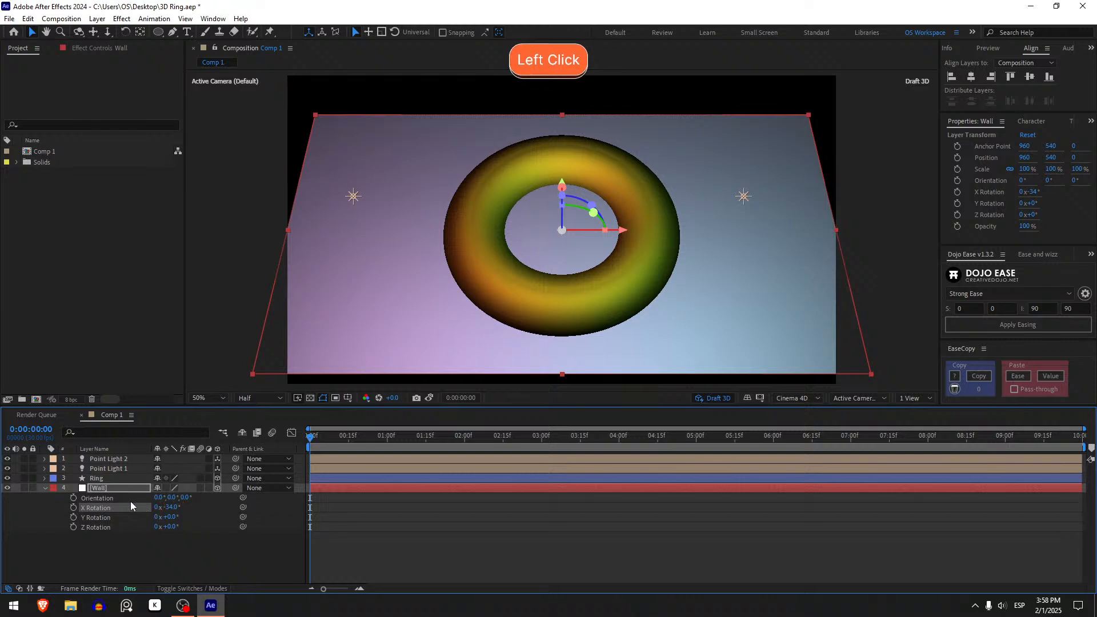
Scale the Wall layer up uniformly to about 149% so it fills the frame.
key(s)
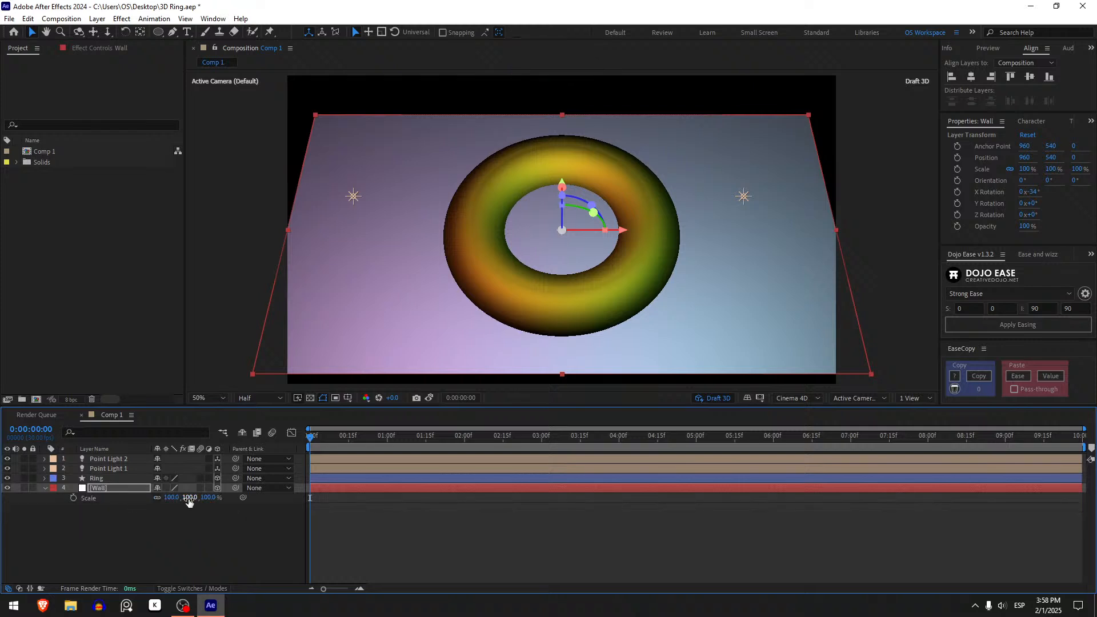
click(190, 498)
drag(191, 498, 214, 498)
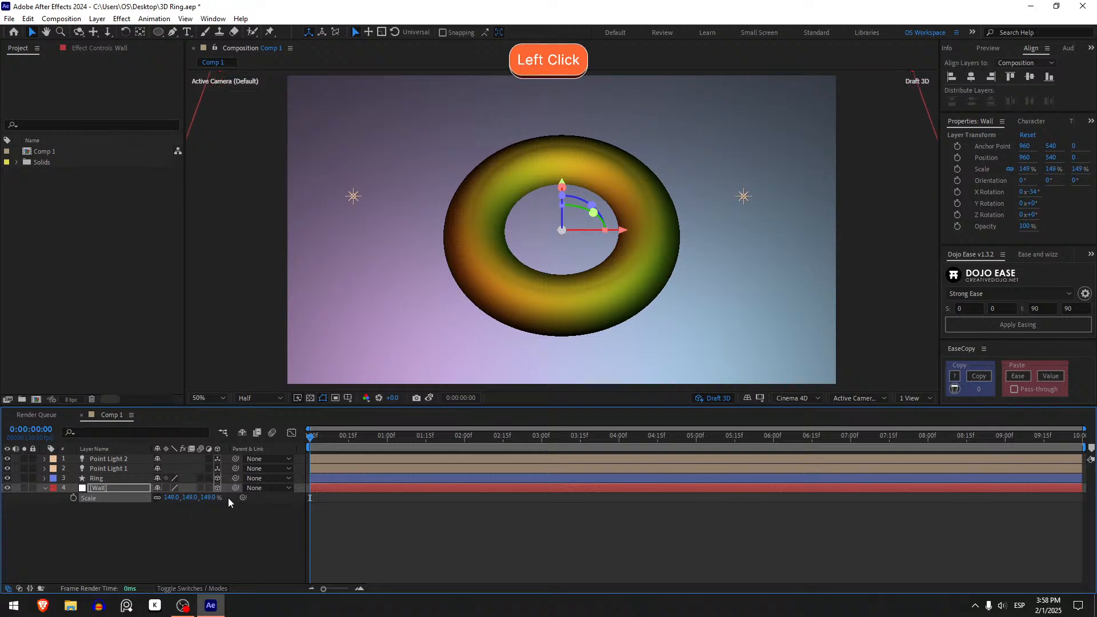
Push the Wall layer back behind the ring to a Z position of about 131.
key(p)
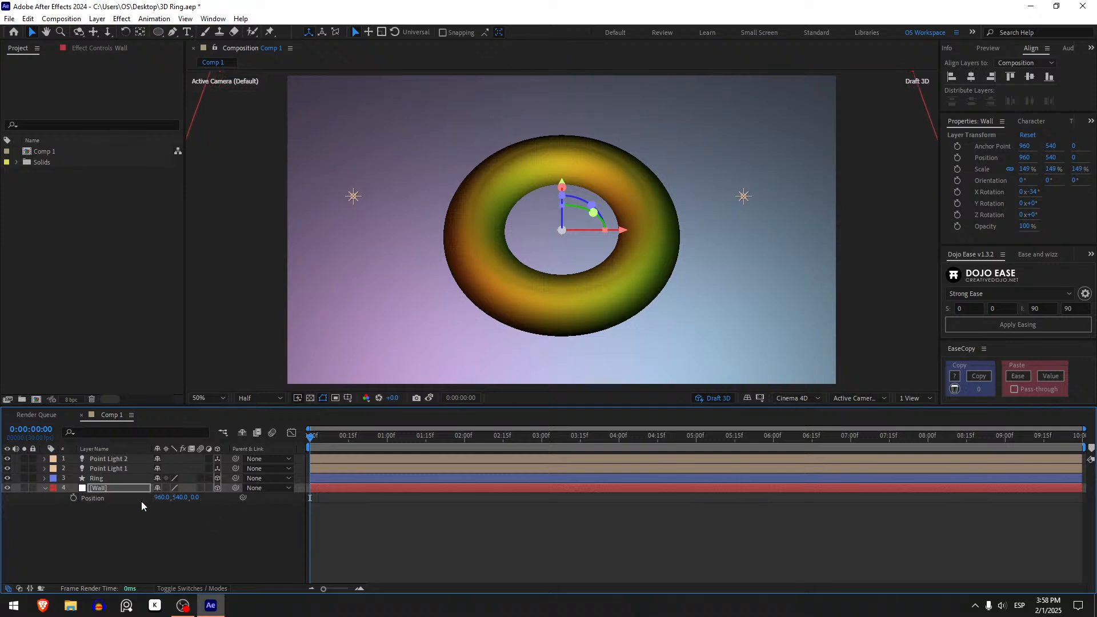
drag(195, 502, 275, 524)
click(370, 503)
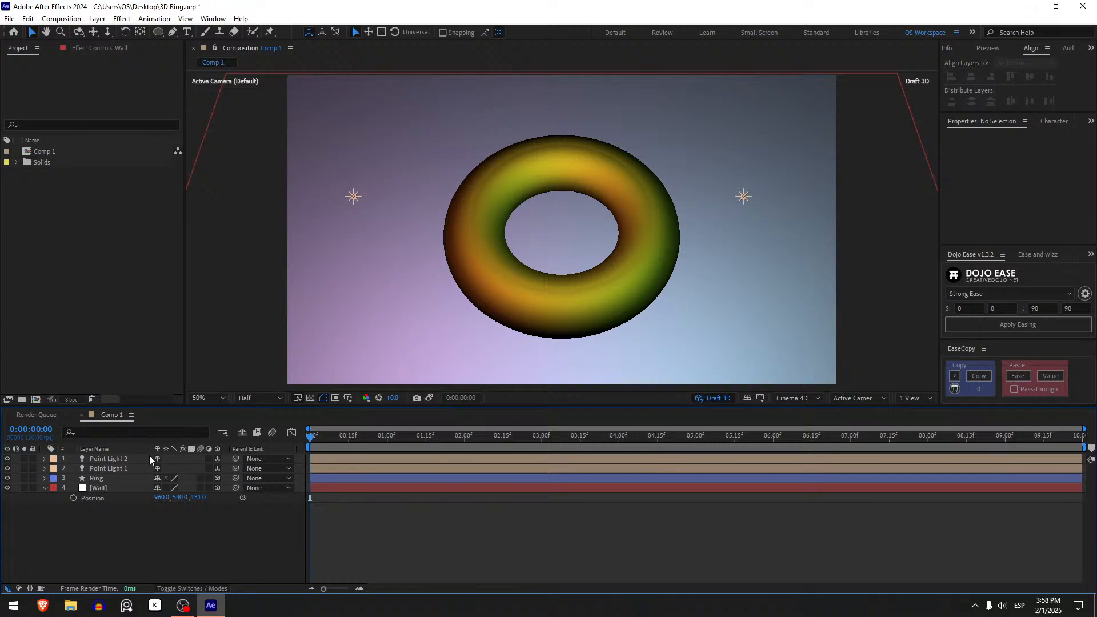
Turn off Draft 3D and set Casts Shadows to On in the Ring layer's material options.
click(115, 477)
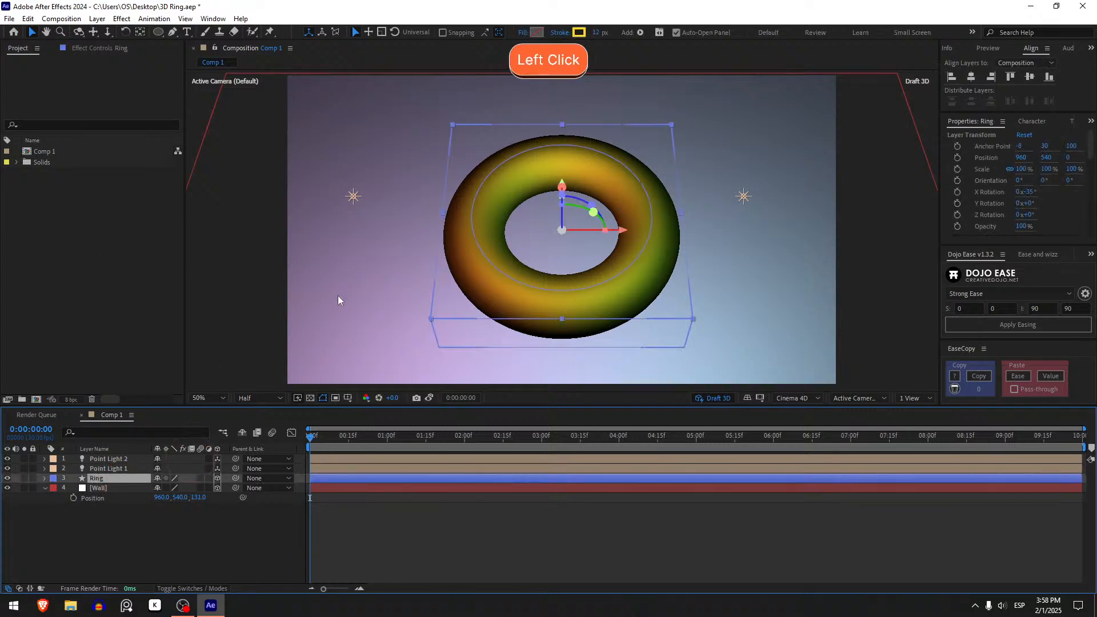
click(45, 480)
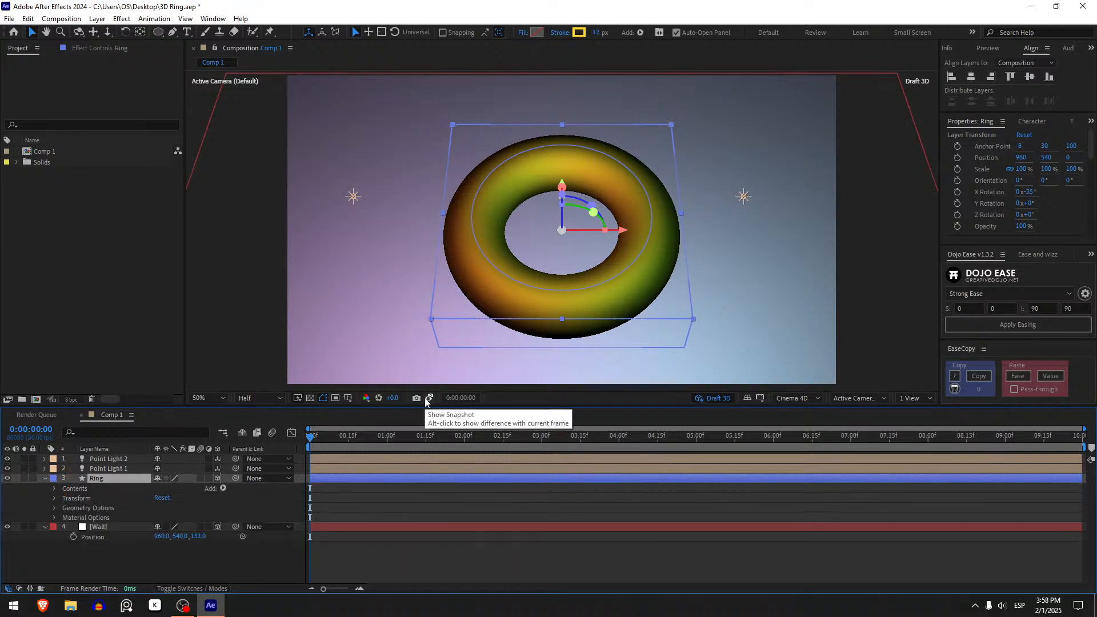
click(54, 518)
scroll(95, 508, down, 3)
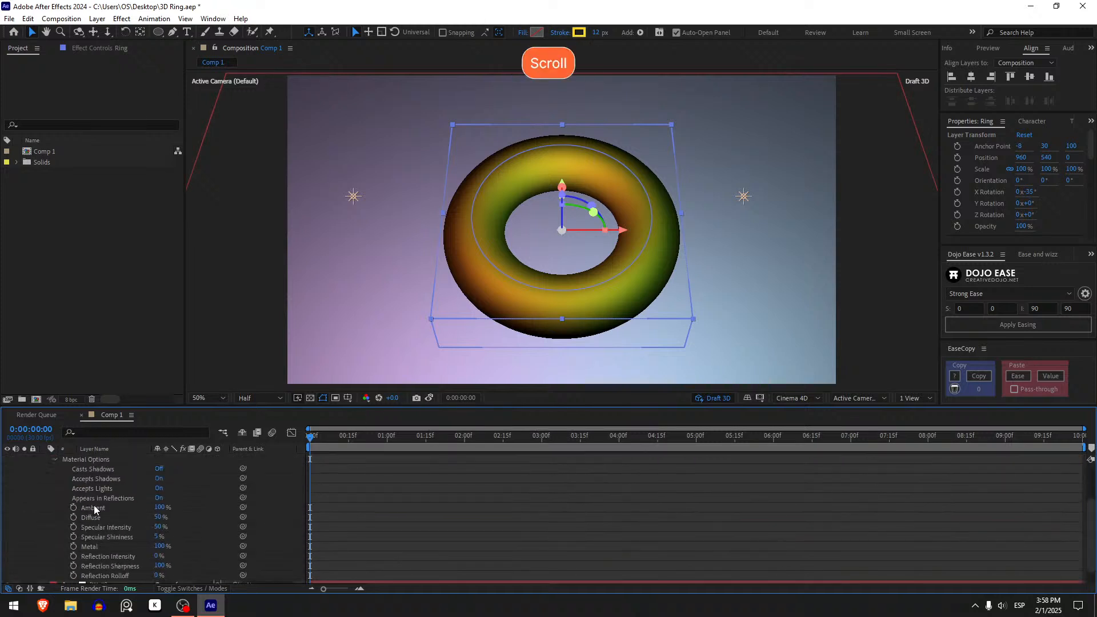
scroll(94, 508, up, 2)
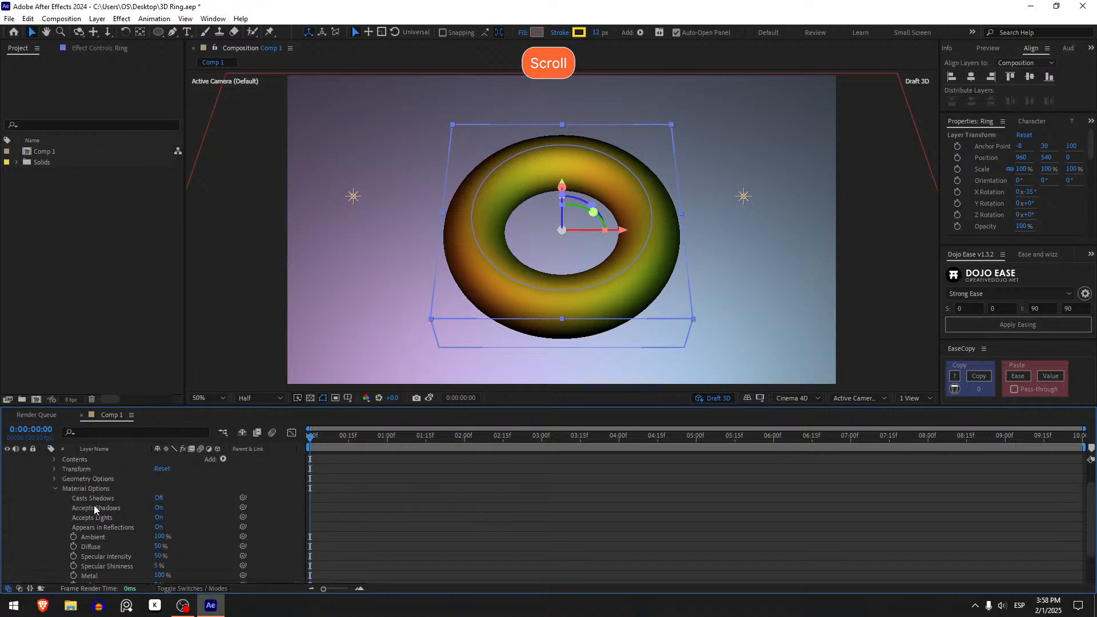
scroll(94, 505, down, 3)
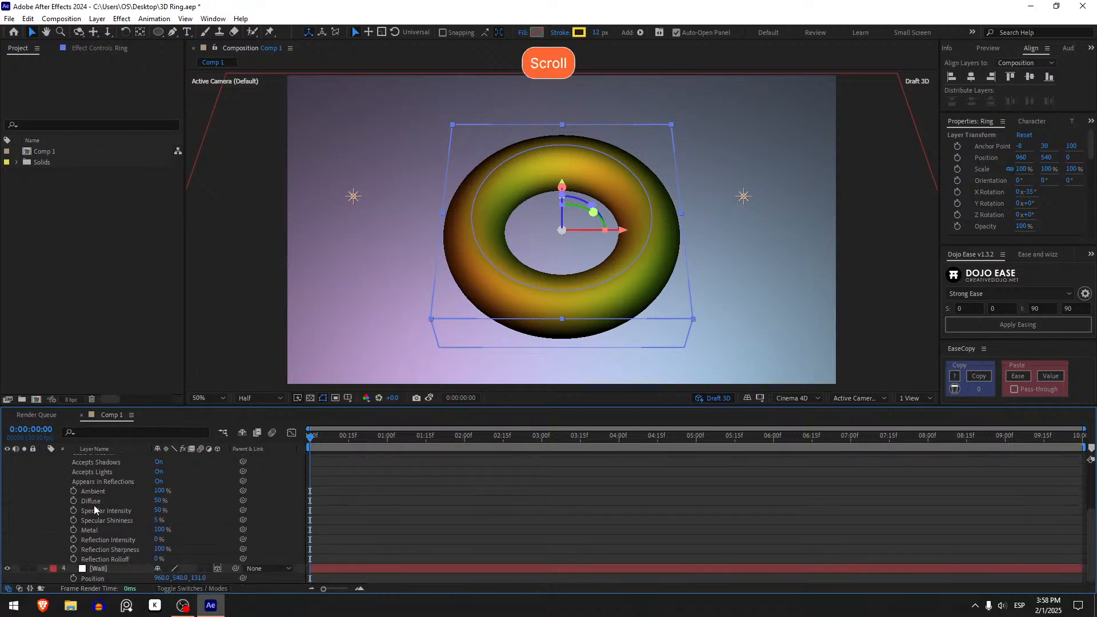
click(715, 401)
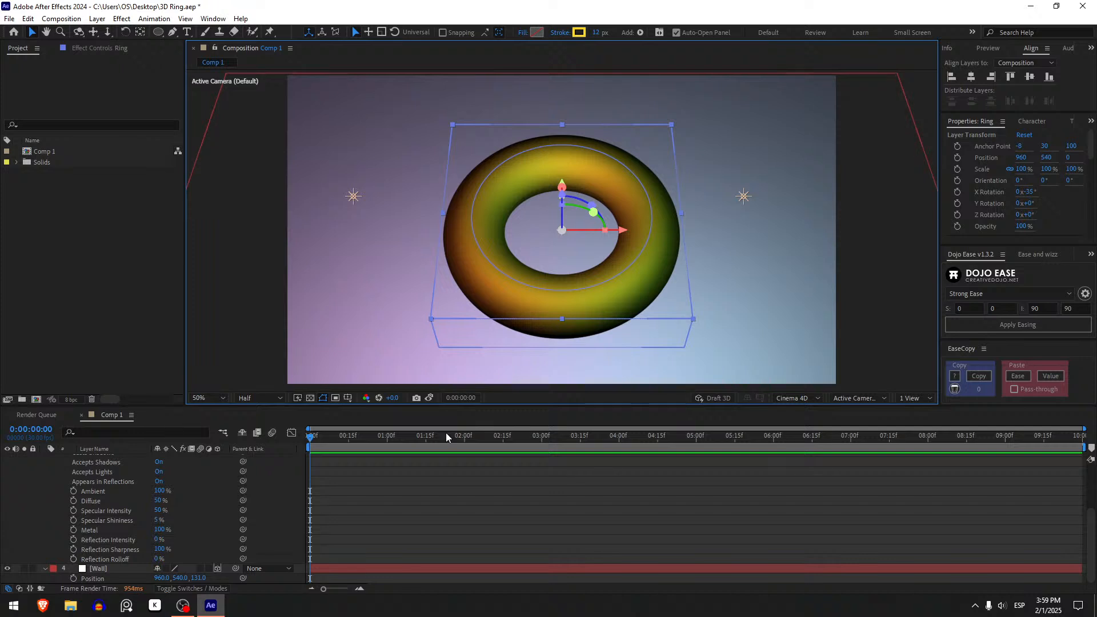
scroll(340, 505, up, 3)
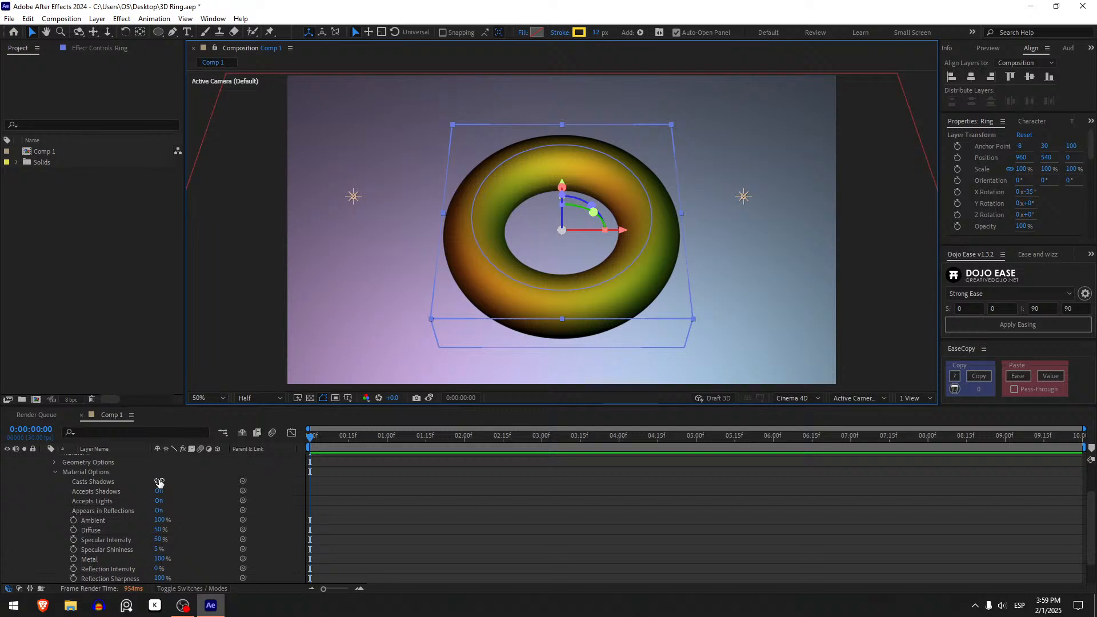
click(158, 483)
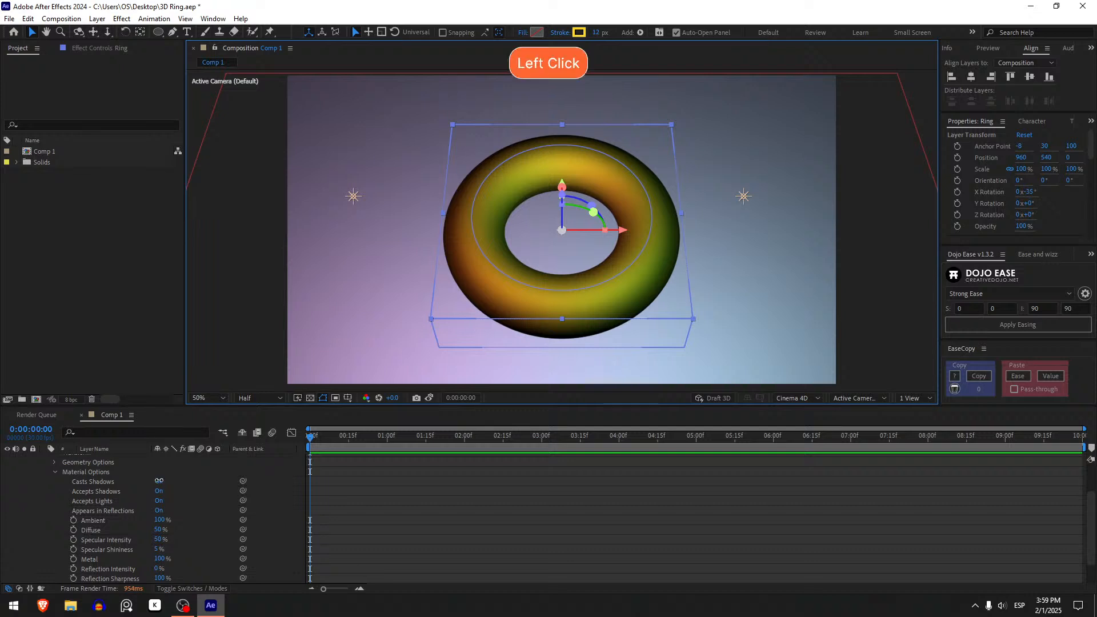
click(616, 489)
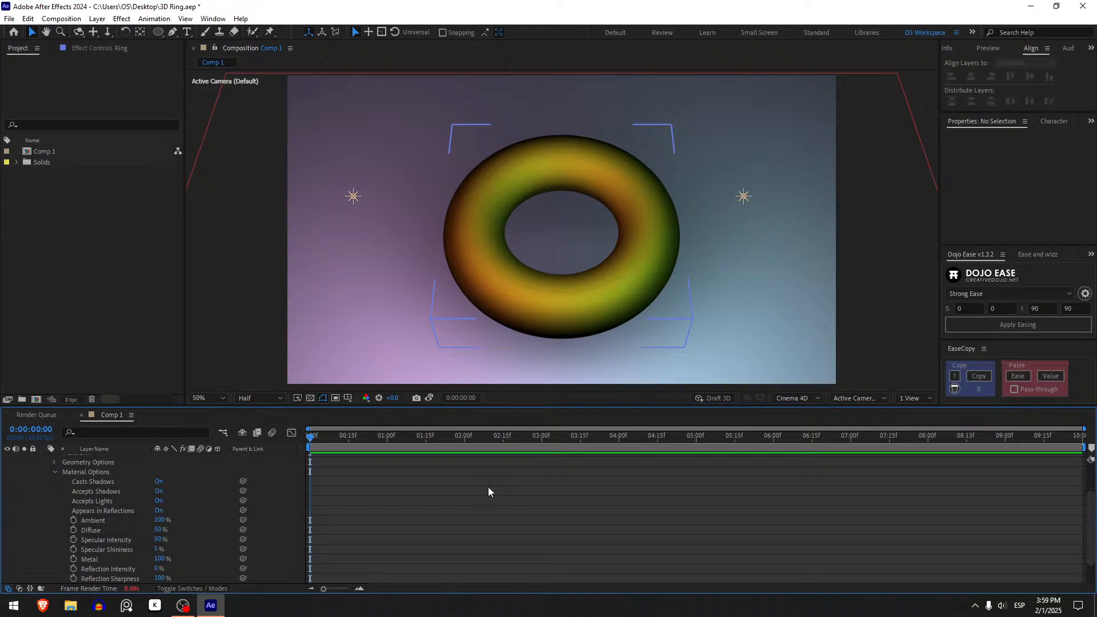
Re-enable Draft 3D and move Point Light 1 along its depth axis to a Z position of about -1078.
click(744, 197)
drag(730, 200, 818, 193)
click(838, 193)
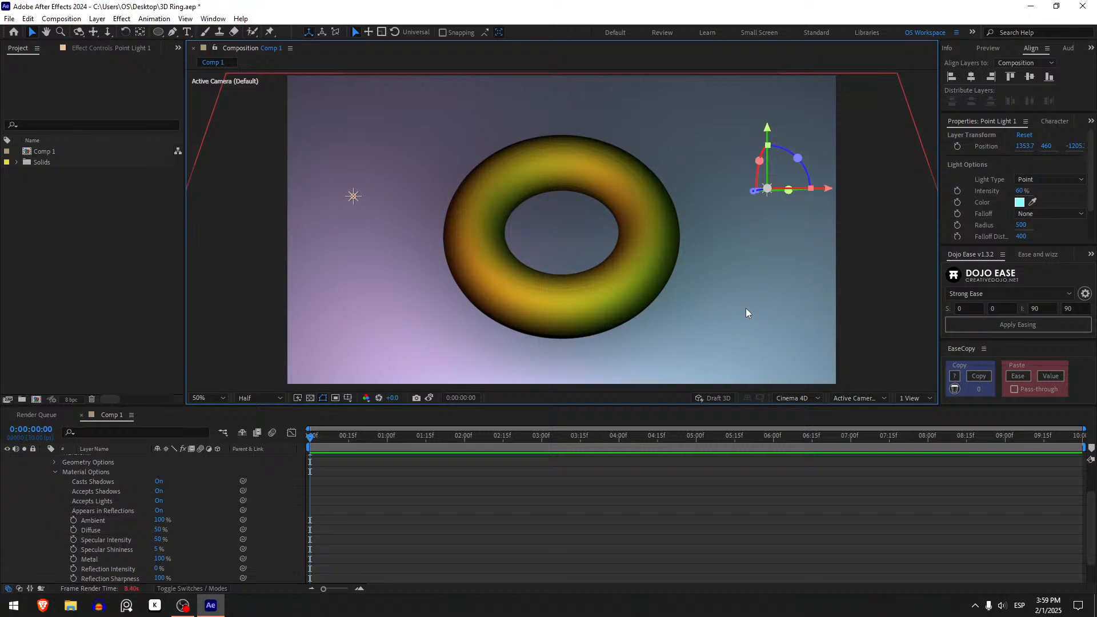
click(718, 397)
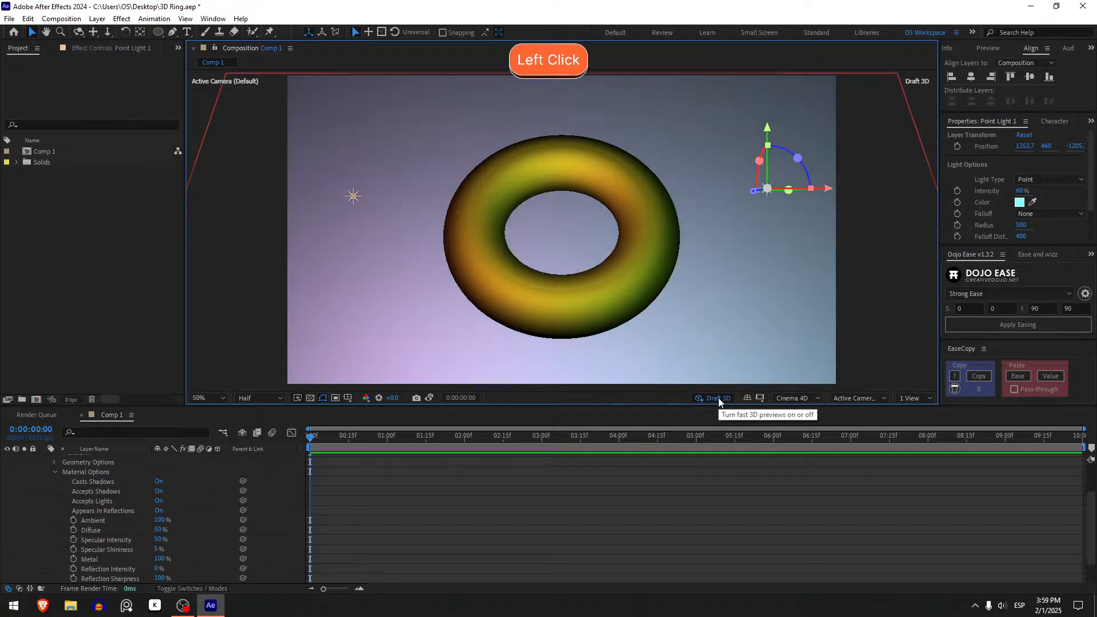
mouse_move(753, 190)
mouse_down()
mouse_move(715, 191)
mouse_move(741, 192)
mouse_up()
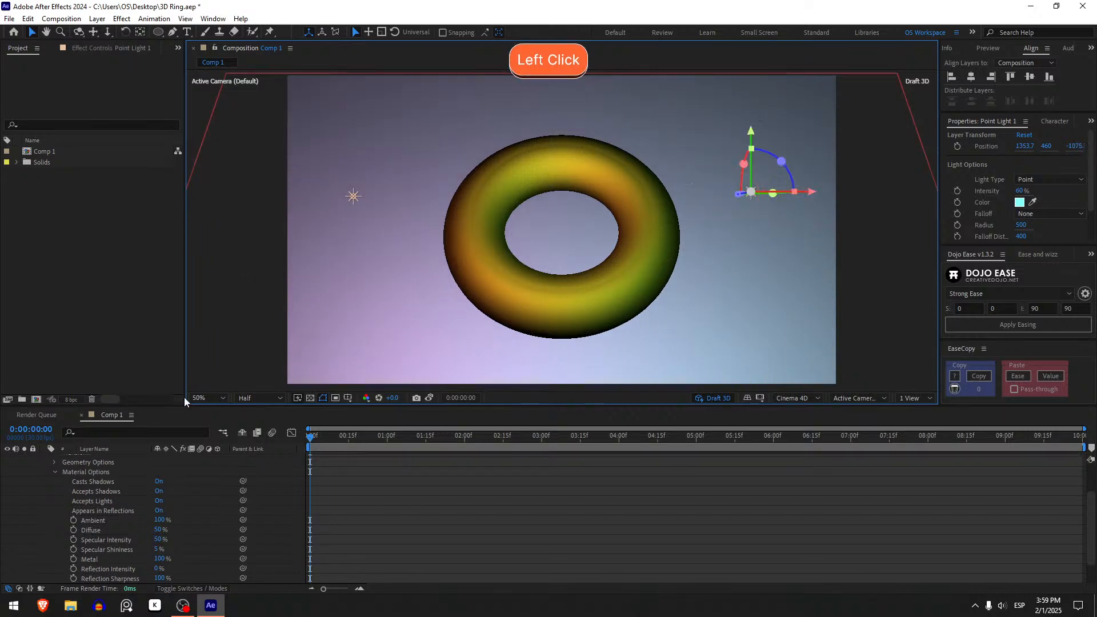
Rename the Point Light 2 layer to Pink Light.
scroll(109, 505, up, 3)
click(114, 459)
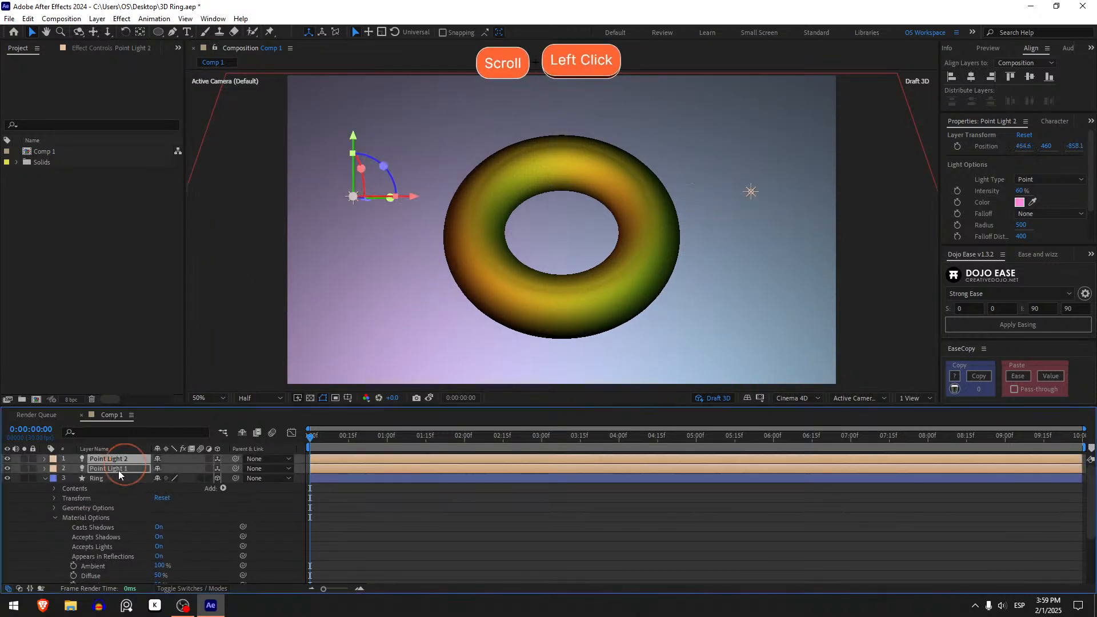
click(118, 470)
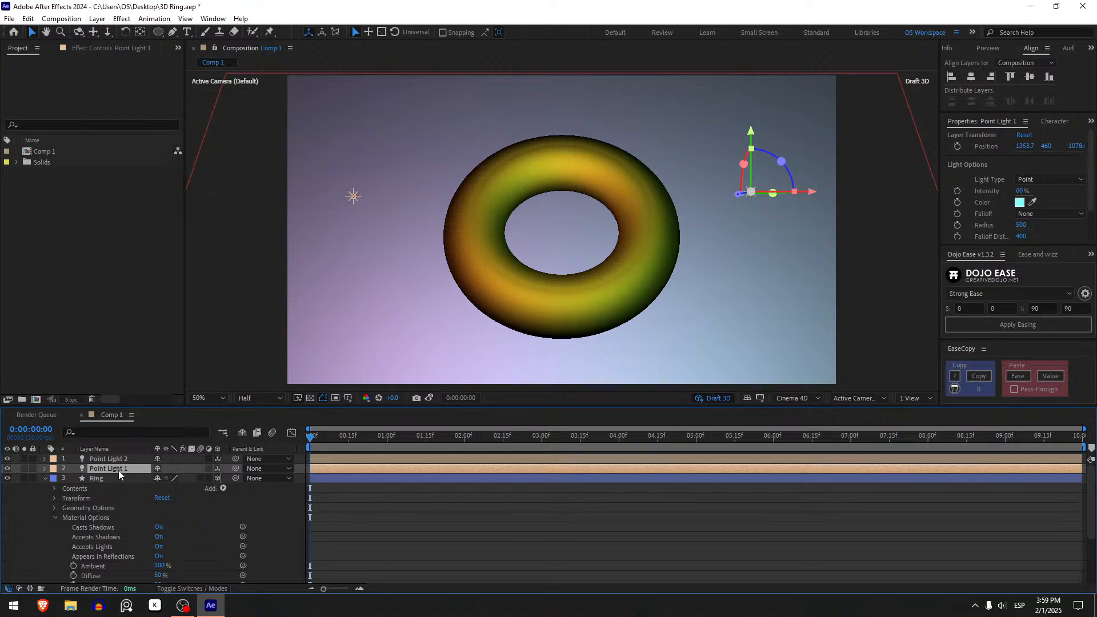
click(117, 459)
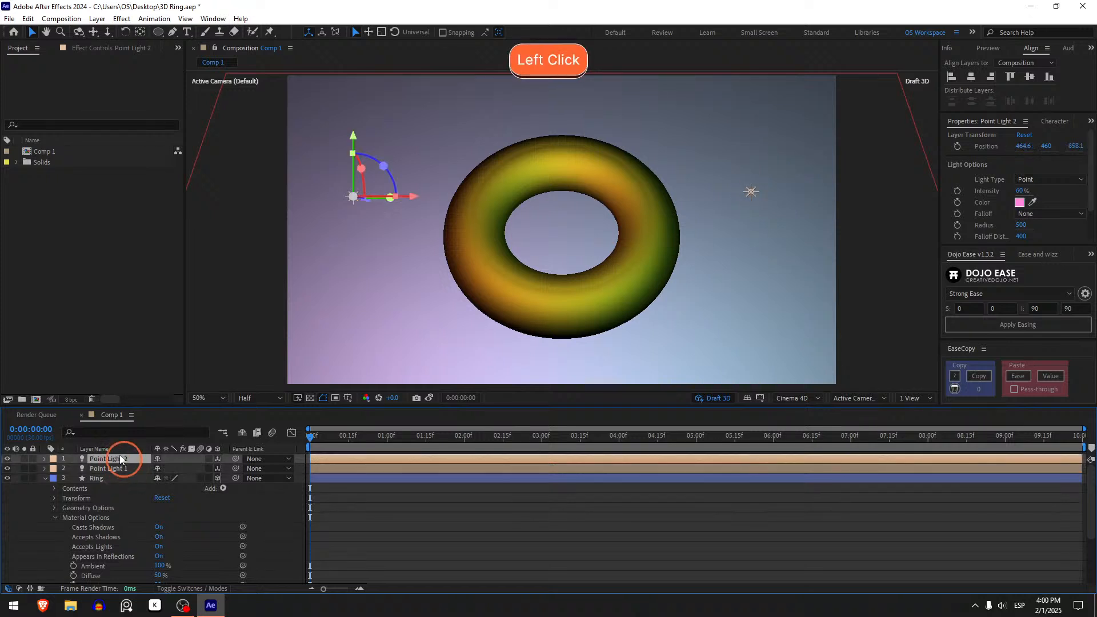
key(Return)
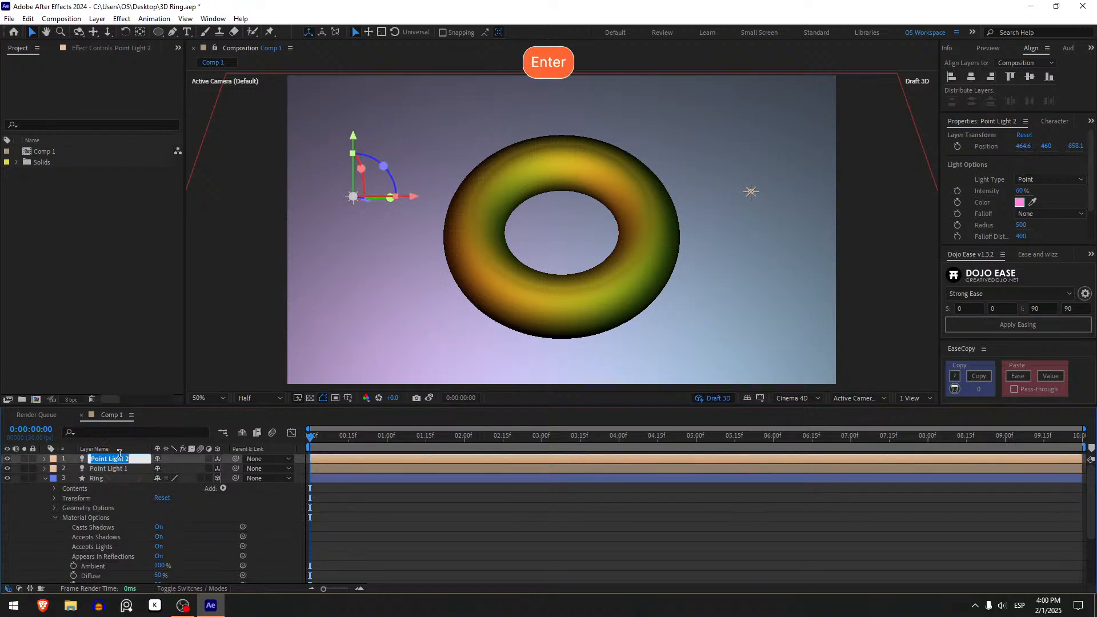
key(Right)
key(BackSpace)
key(BackSpace)
key(BackSpace)
key(BackSpace)
key(BackSpace)
key(BackSpace)
key(BackSpace)
key(BackSpace)
key(BackSpace)
key(BackSpace)
key(BackSpace)
key(BackSpace)
key(BackSpace)
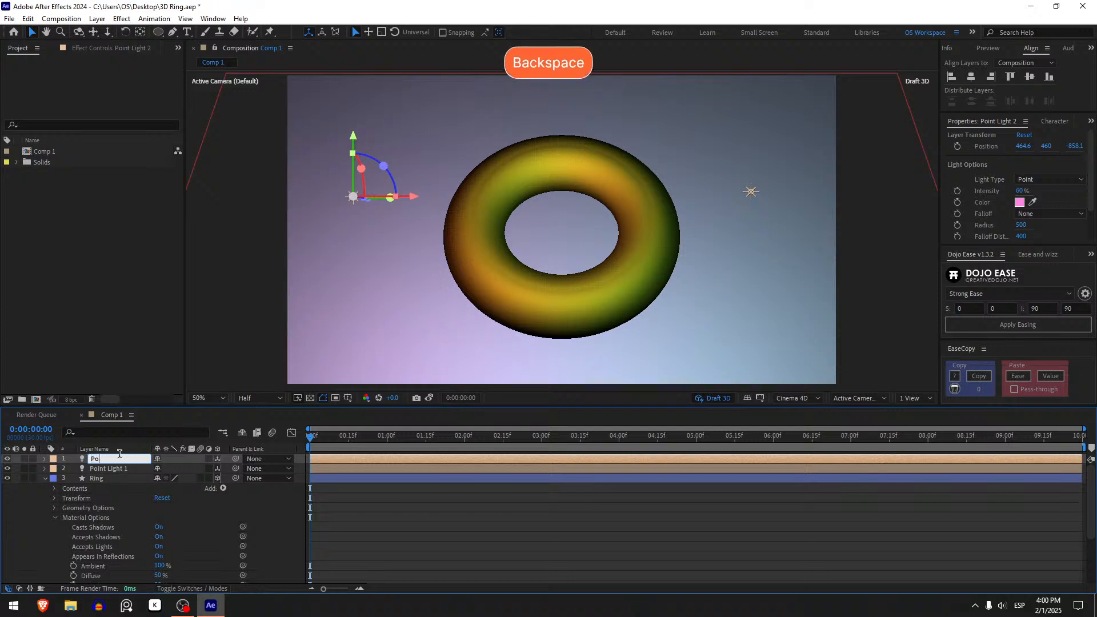
text(Pi)
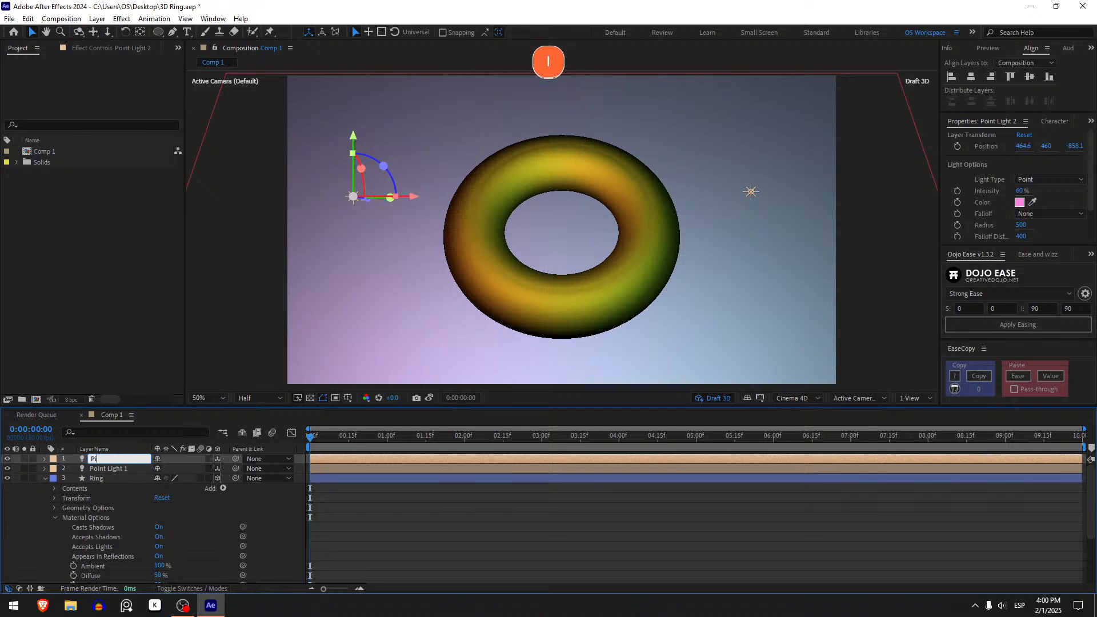
text(nk Light)
key(Return)
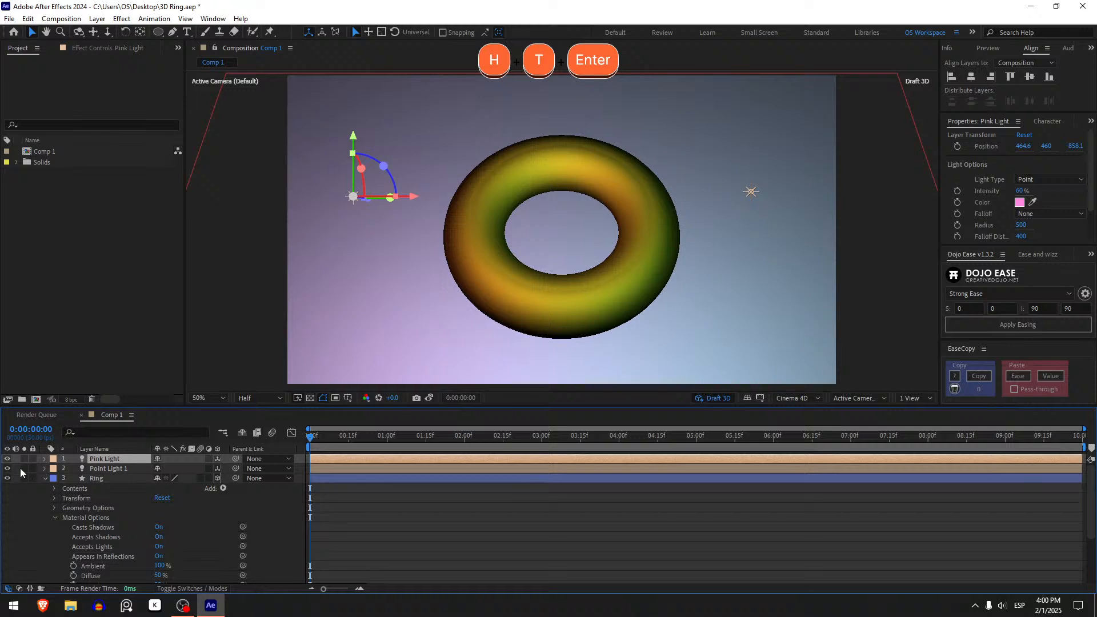
Change the Pink Light layer's label color to Fuchsia.
click(51, 462)
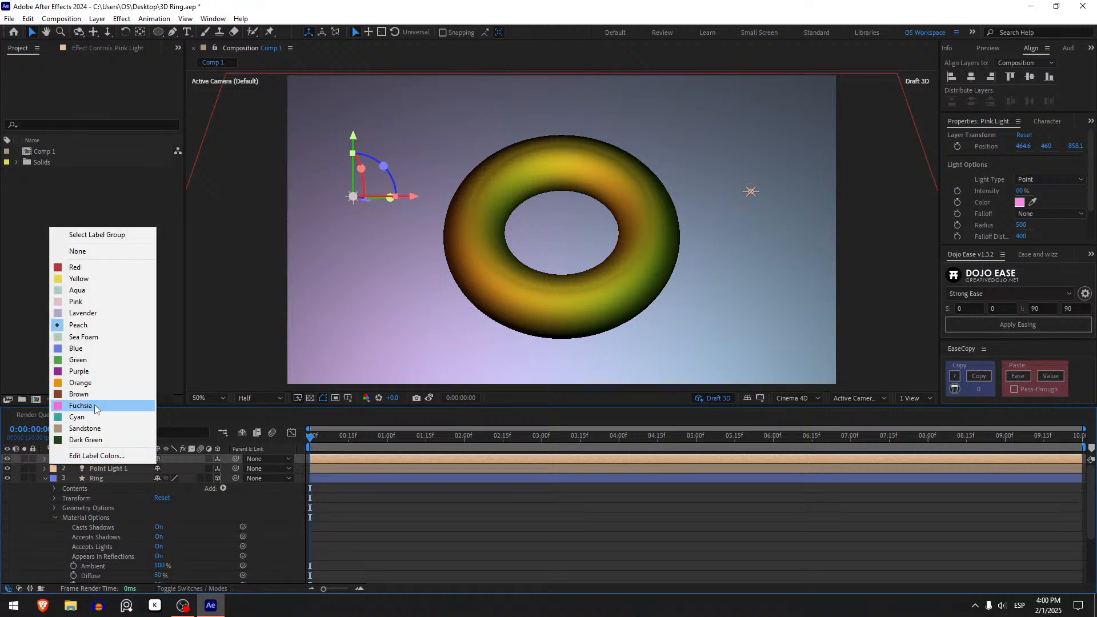
click(89, 404)
Rename the Point Light 1 layer to Cyan Light and set its label color to Cyan.
click(122, 468)
key(Return)
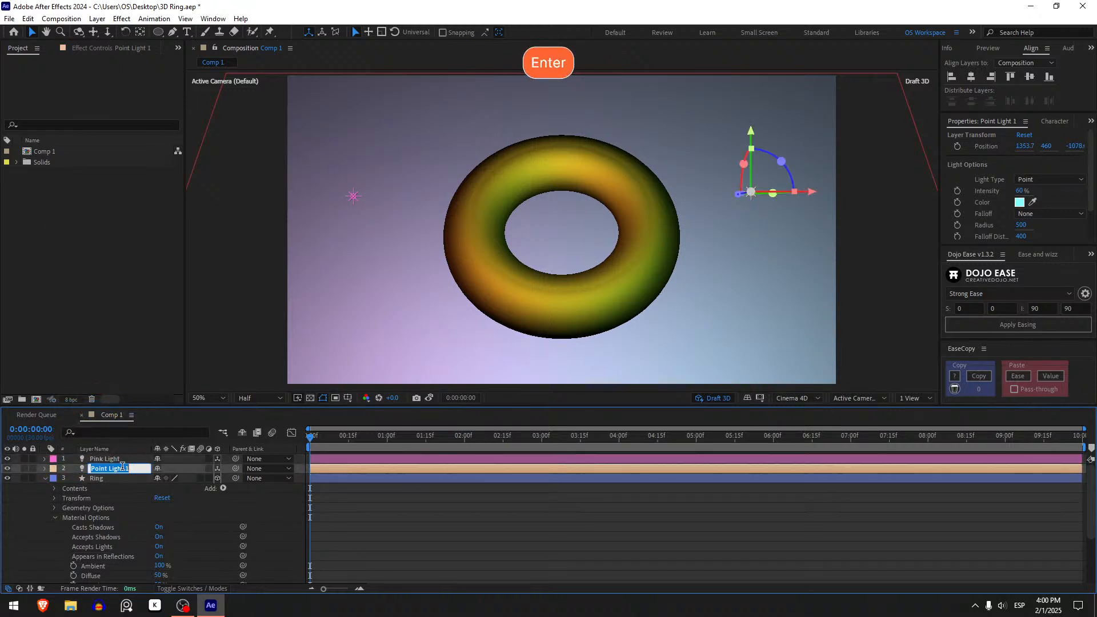
text(Cyan Light)
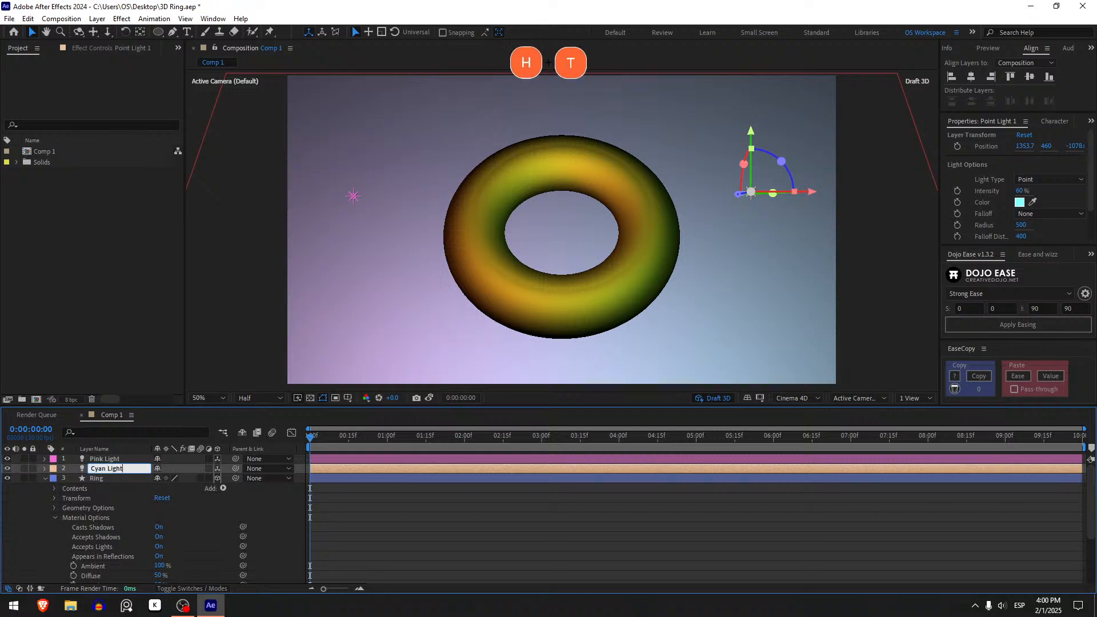
key(Return)
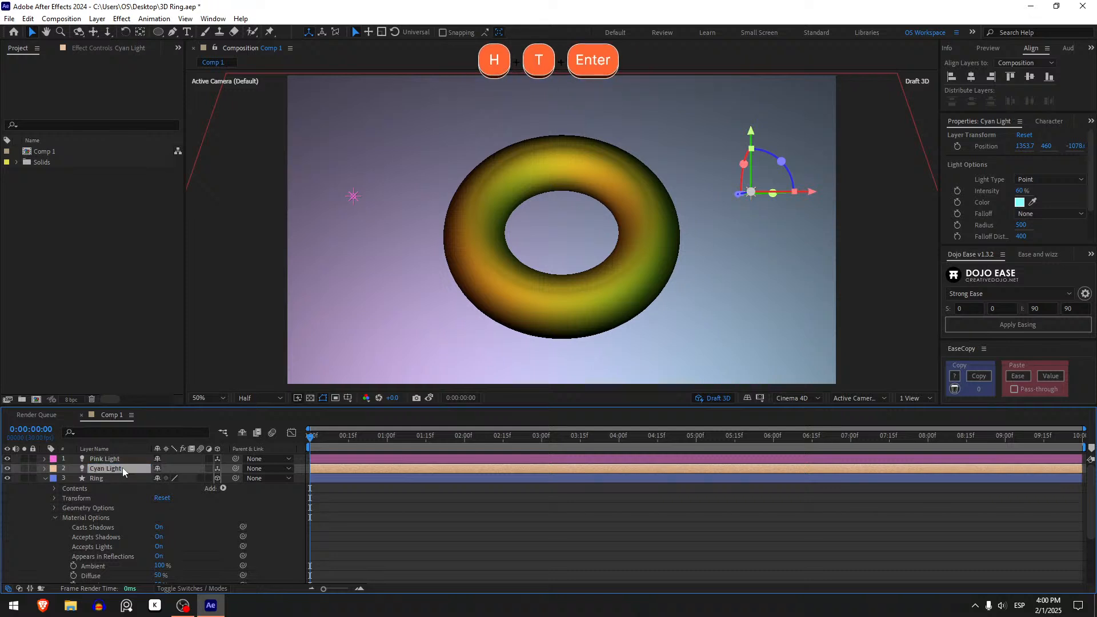
click(51, 469)
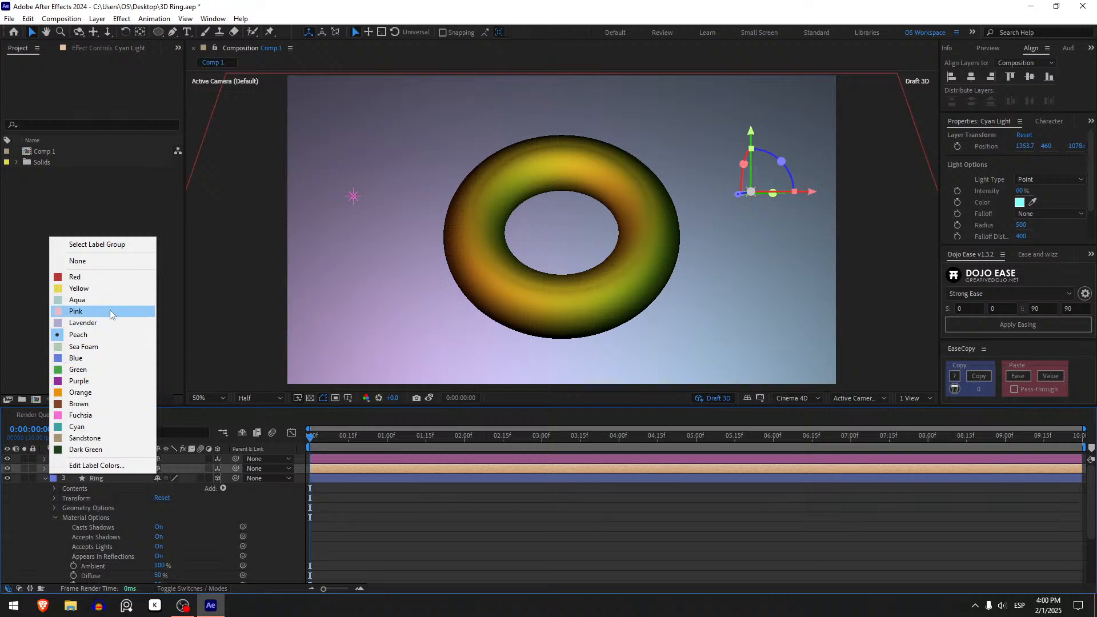
click(99, 427)
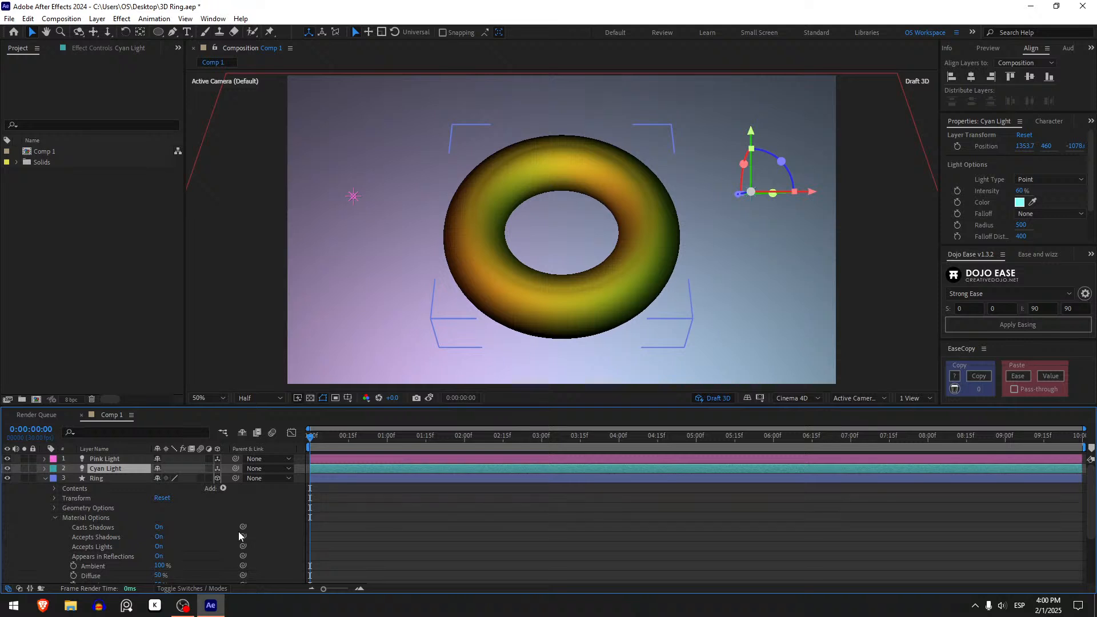
Set the Ring layer's Reflection Intensity to 25% in its material options and turn off Draft 3D.
click(109, 464)
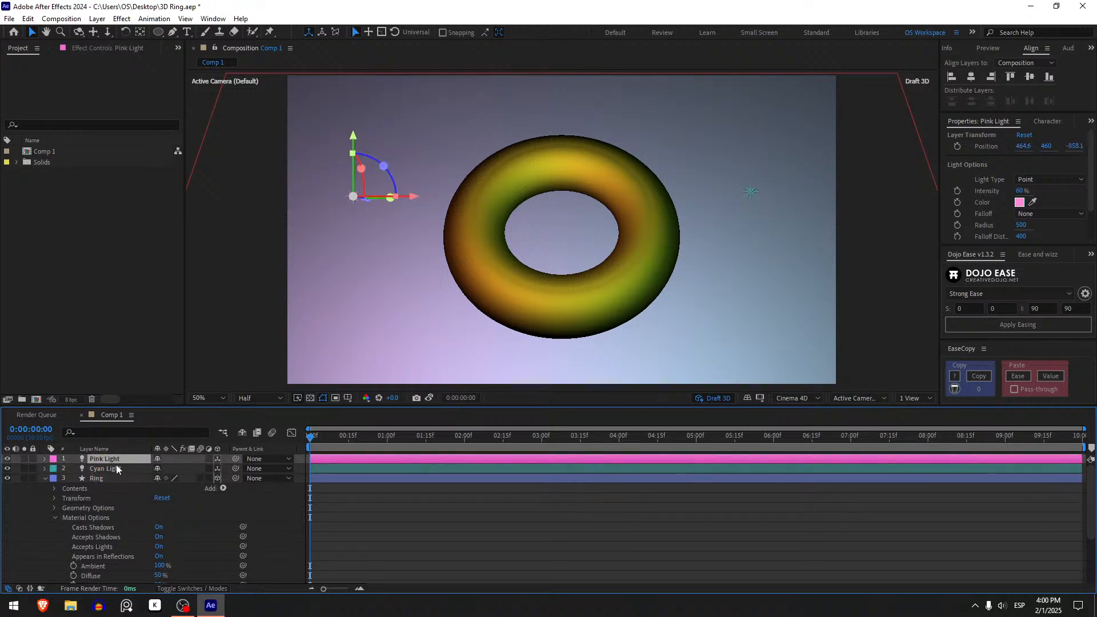
click(117, 470)
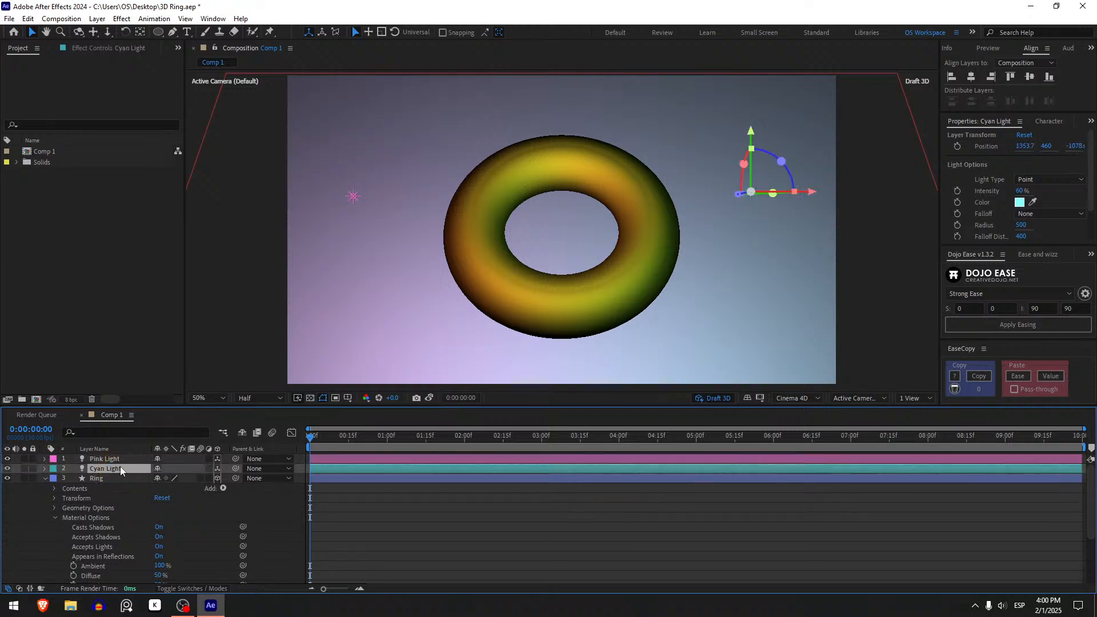
click(130, 477)
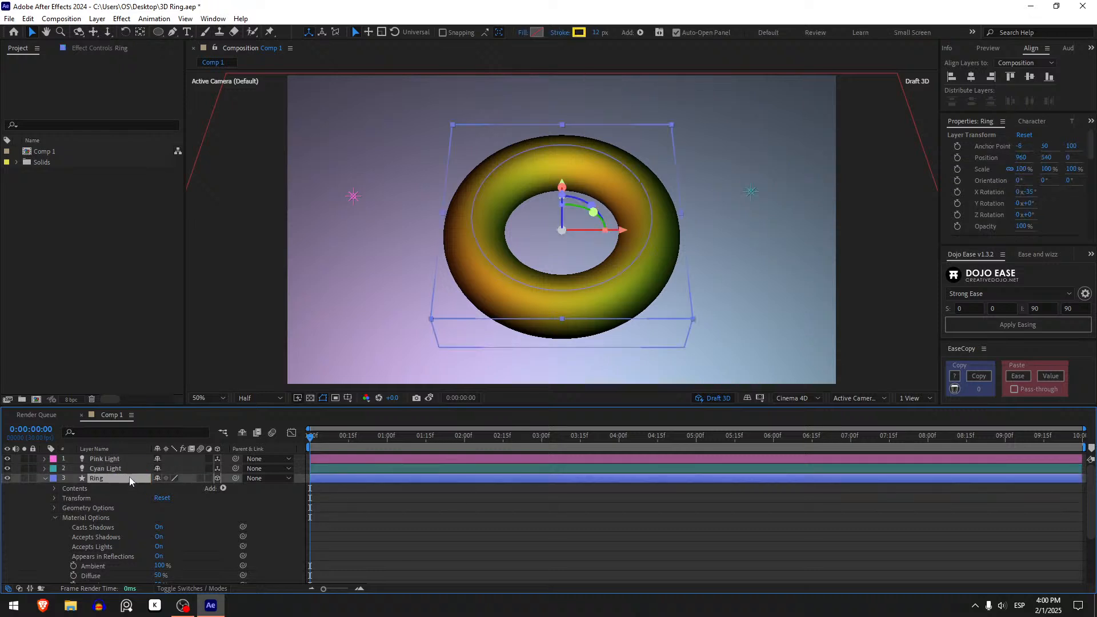
scroll(129, 479, down, 3)
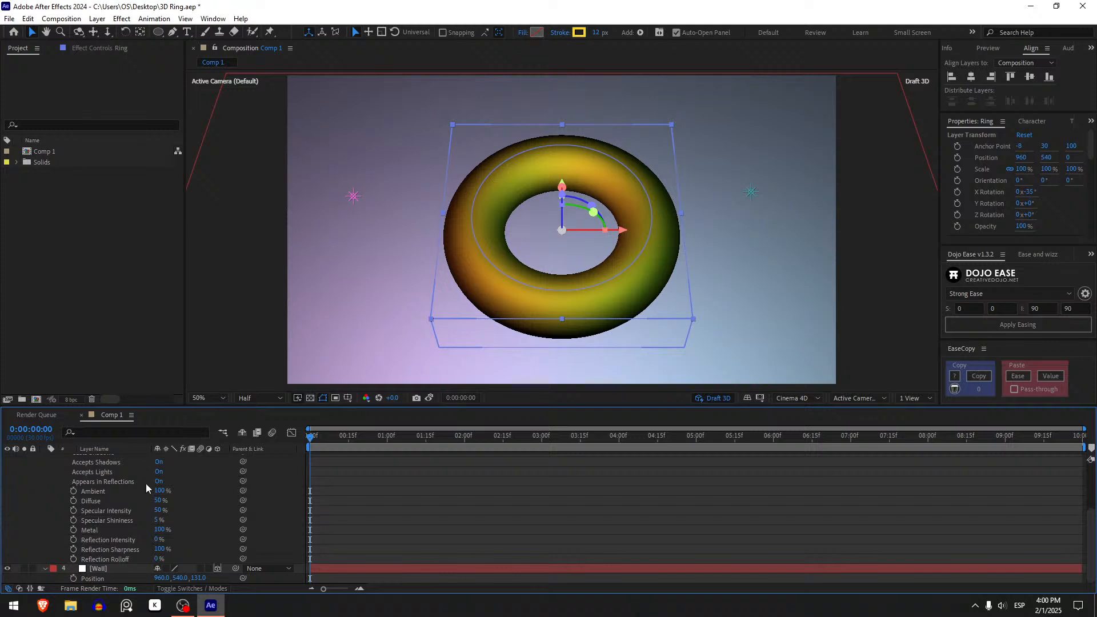
scroll(139, 522, up, 2)
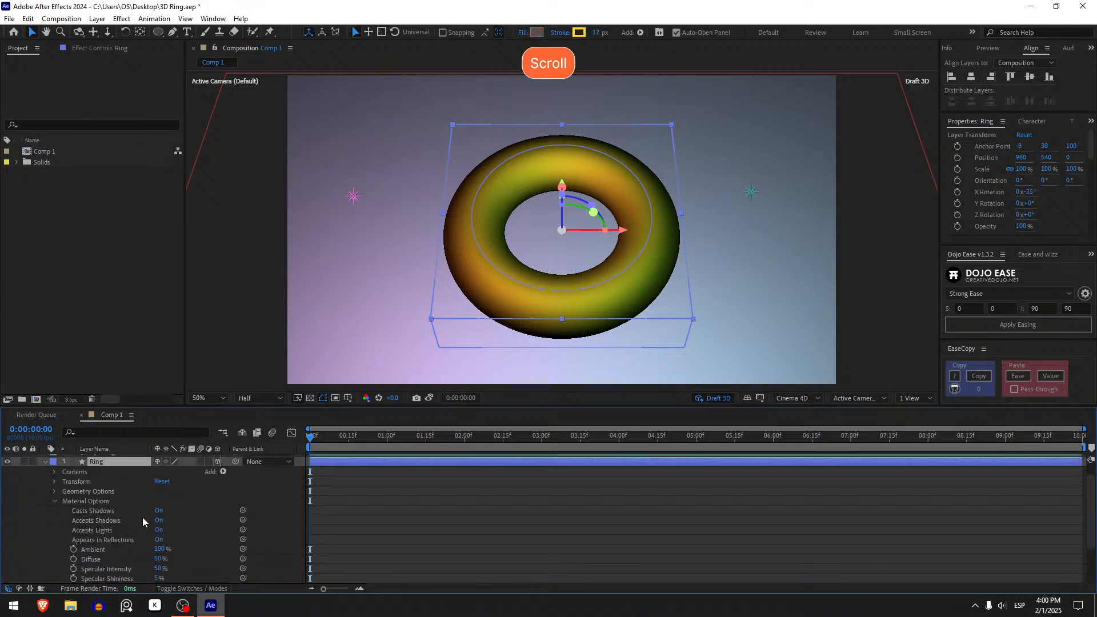
scroll(142, 516, down, 2)
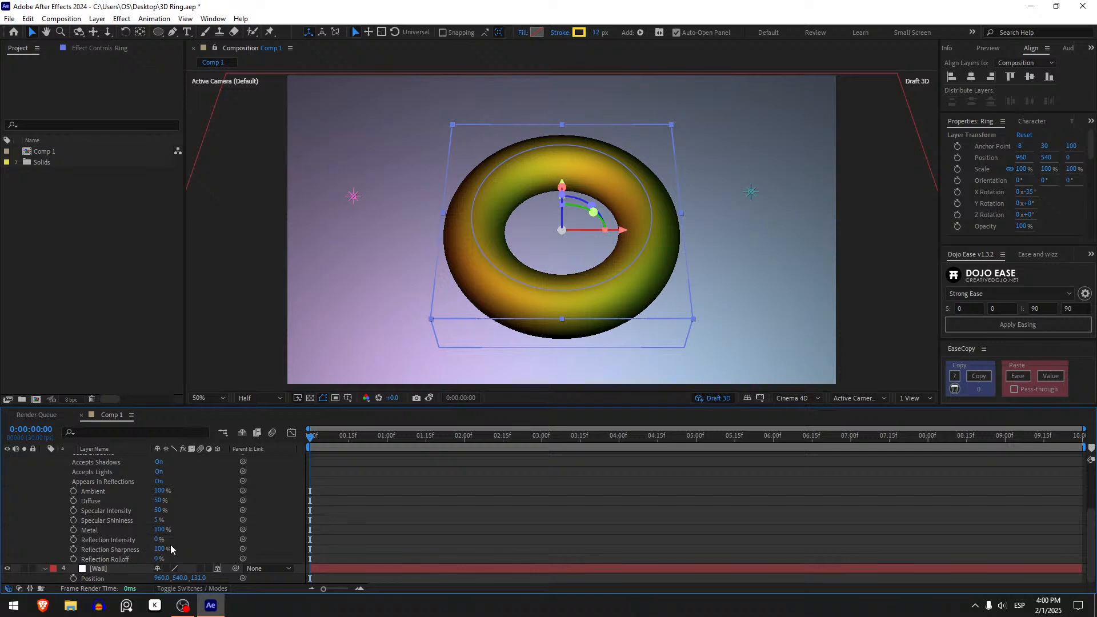
click(159, 539)
text(25)
key(Return)
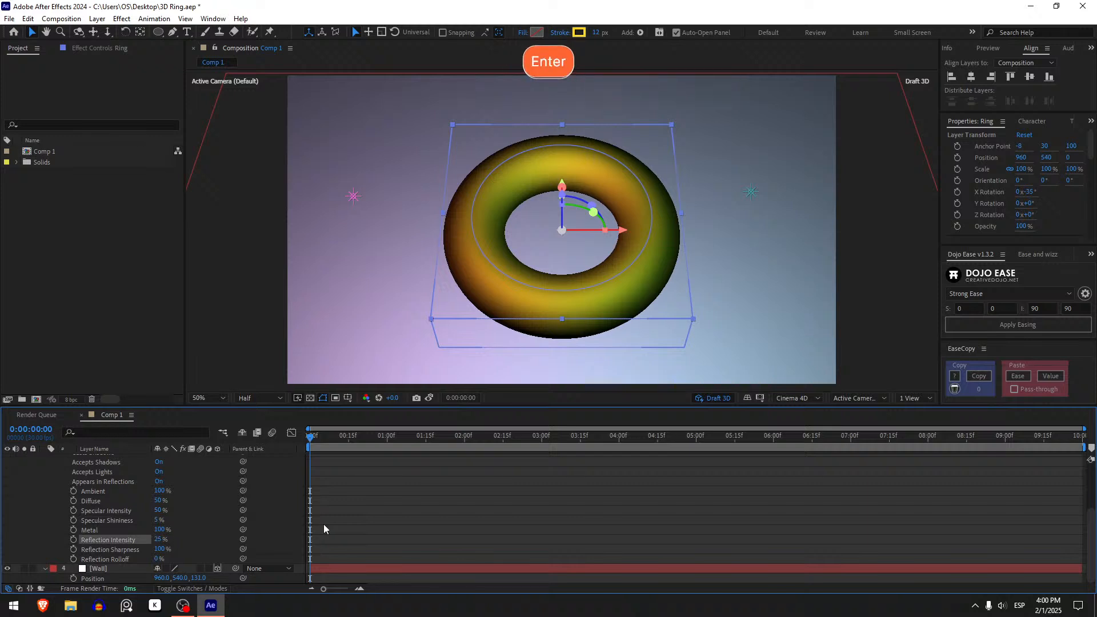
click(581, 495)
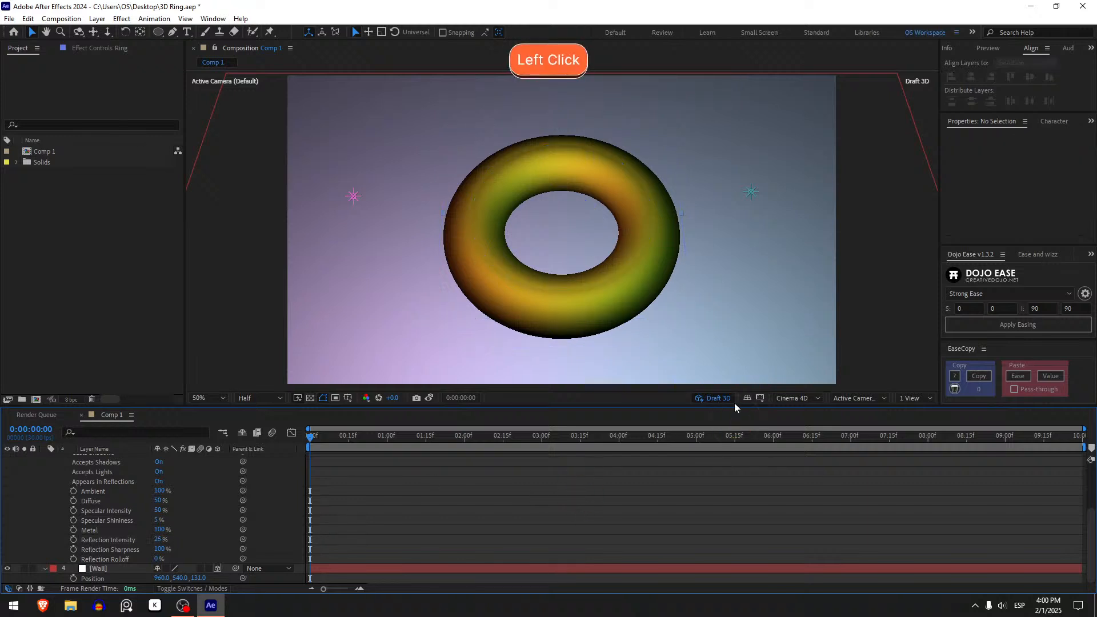
click(707, 398)
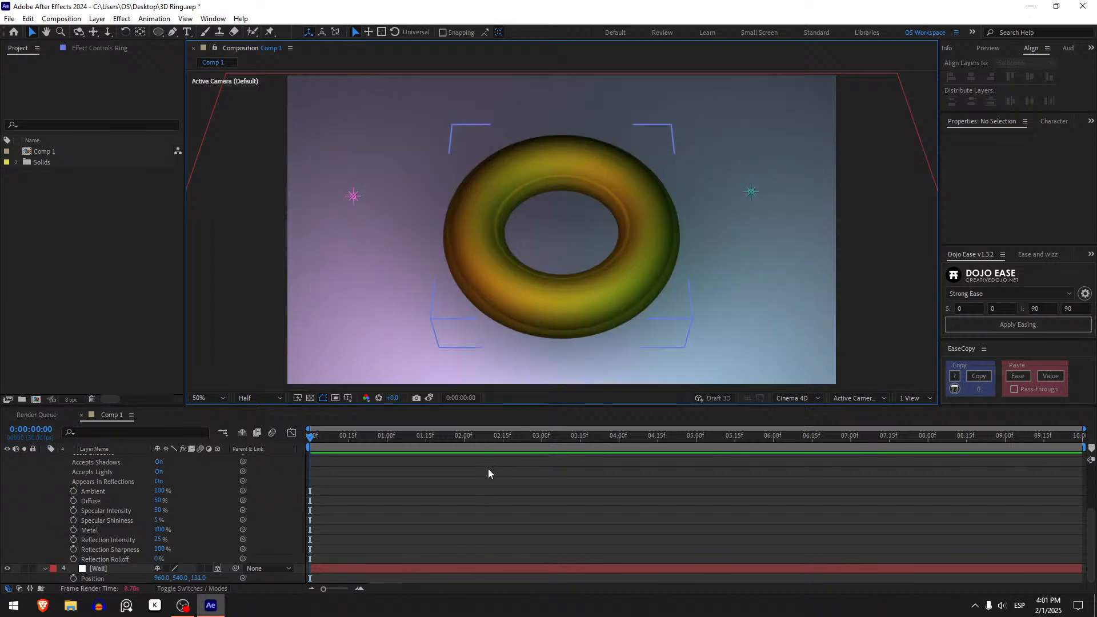
Tilt the Ring layer to an X Rotation of -53° and a Y Rotation of -24°.
click(533, 242)
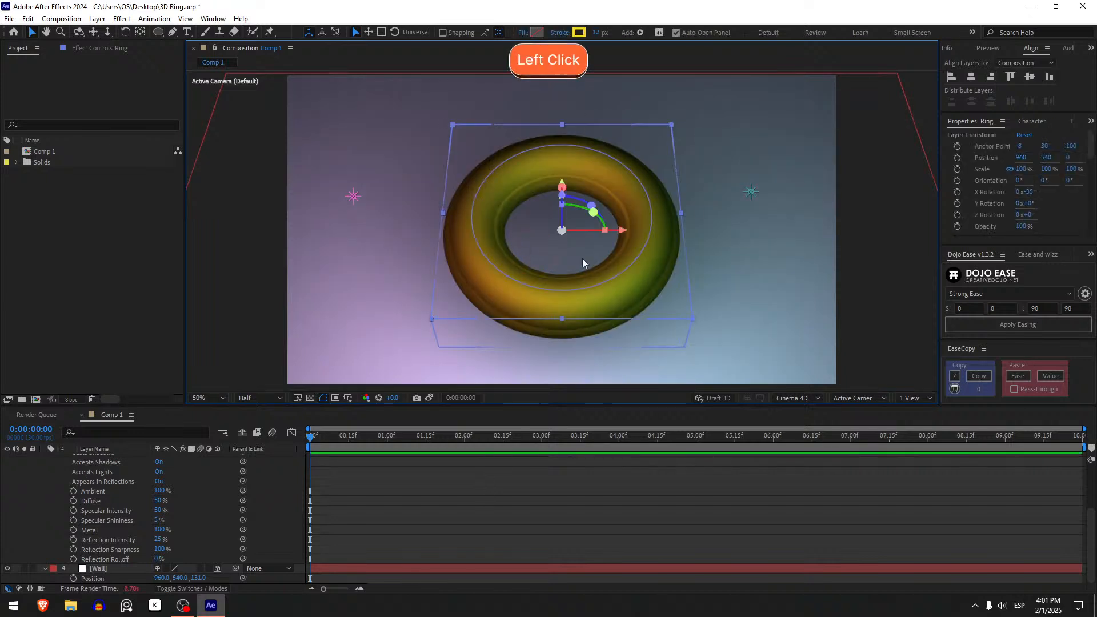
scroll(373, 529, up, 5)
key(r)
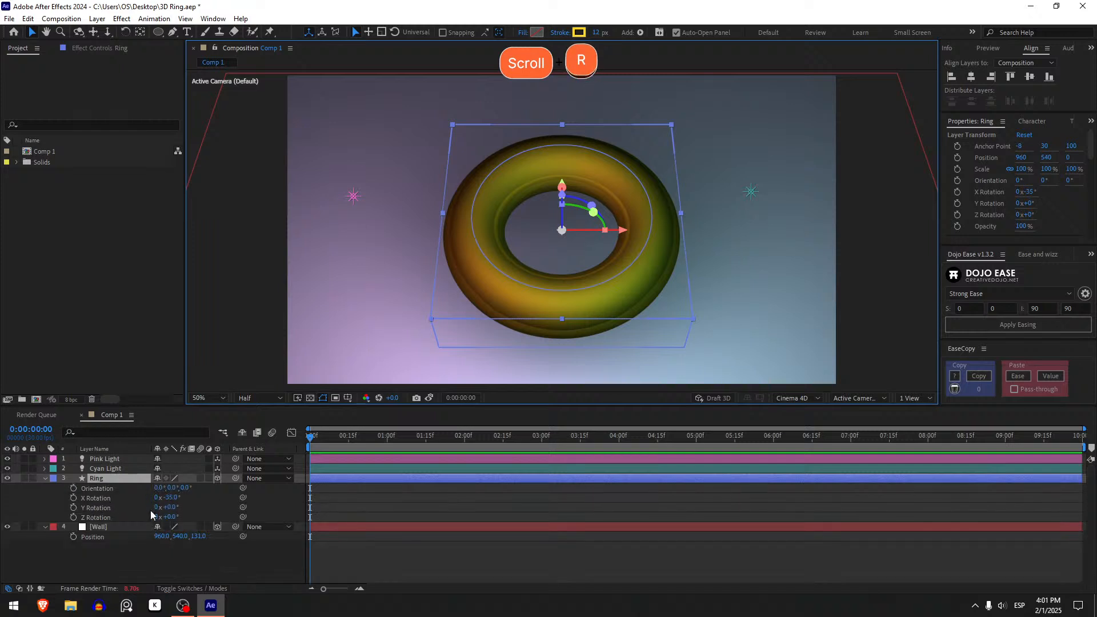
mouse_move(169, 507)
mouse_down()
mouse_move(182, 507)
mouse_move(163, 506)
mouse_move(147, 484)
mouse_move(196, 511)
mouse_move(171, 506)
mouse_up()
click(439, 497)
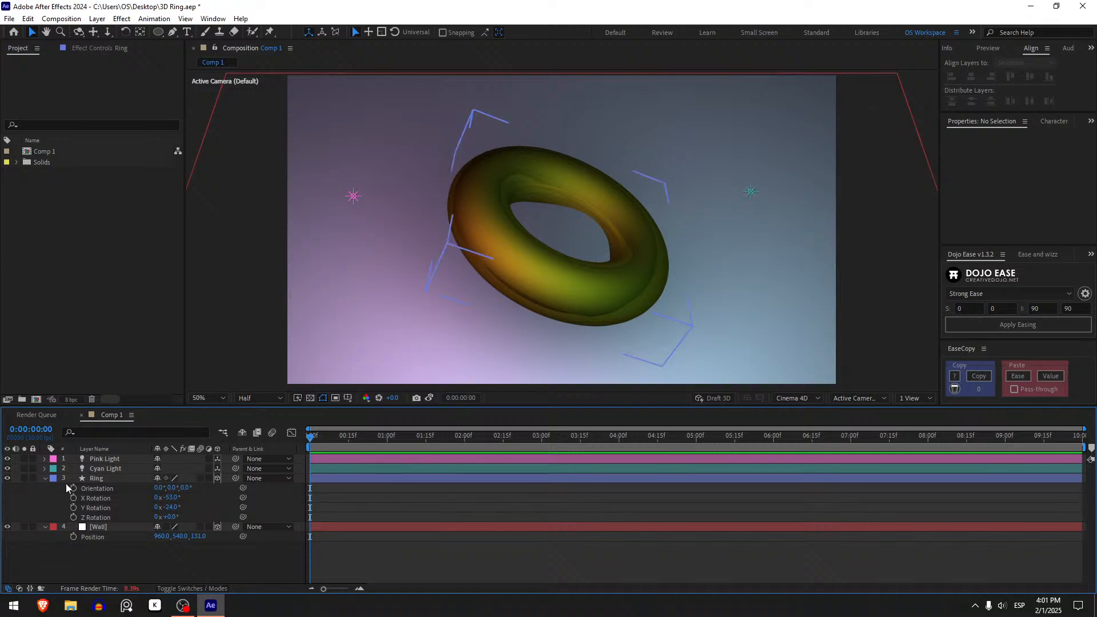
Expand the Ring layer's Material Options in the timeline, keeping its Transform group collapsed.
click(45, 479)
click(45, 479)
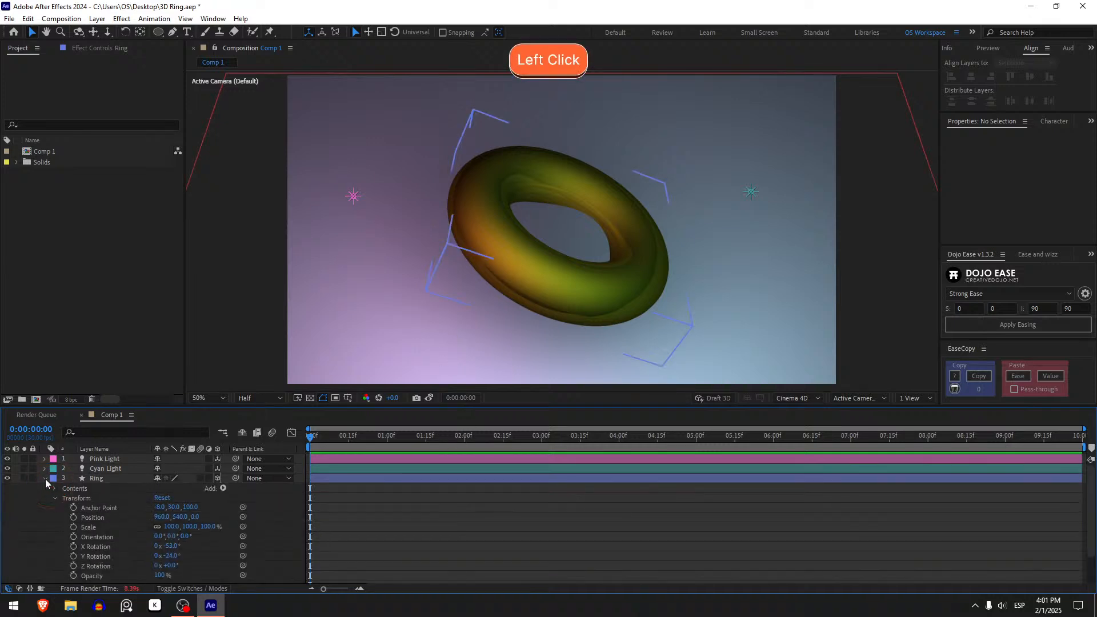
click(56, 498)
click(54, 518)
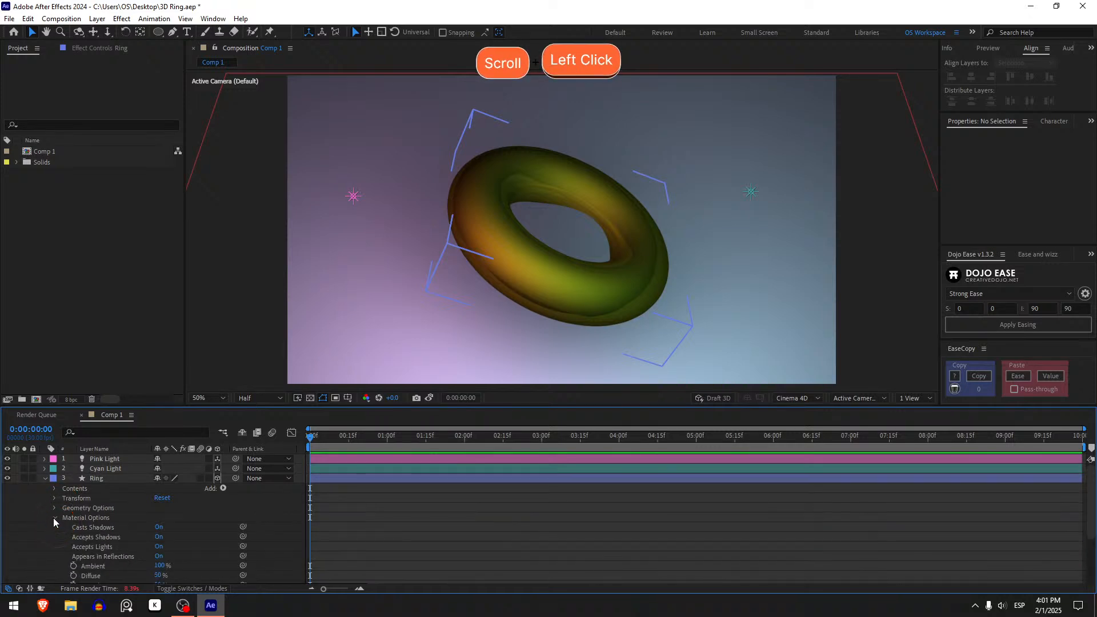
scroll(57, 510, down, 3)
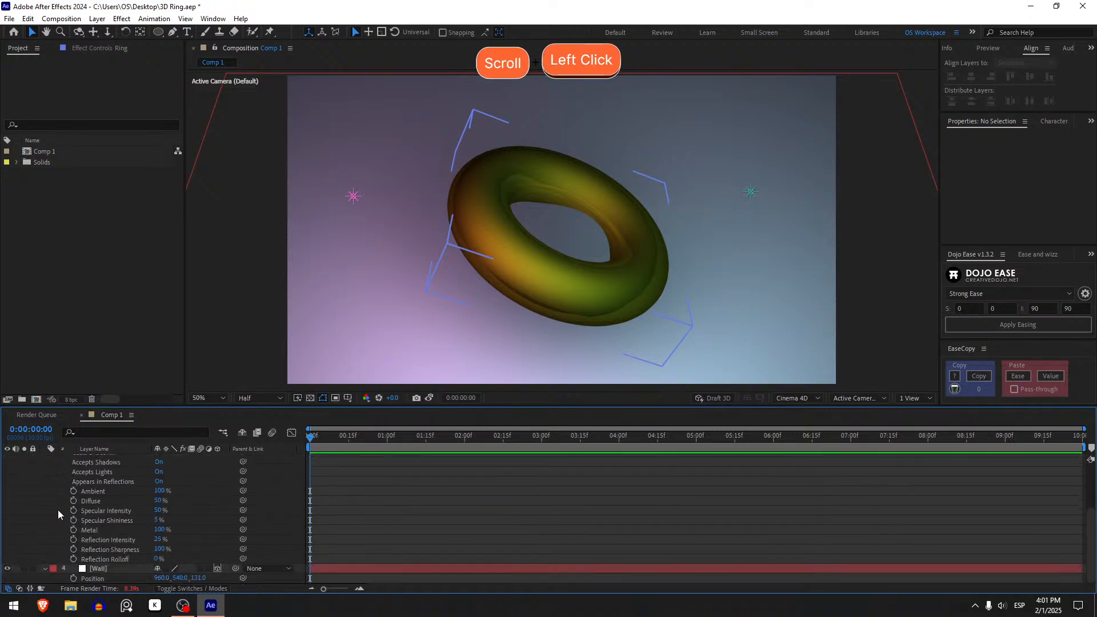
Try a Reflection Intensity of 75% on the Ring layer and undo the change.
click(157, 540)
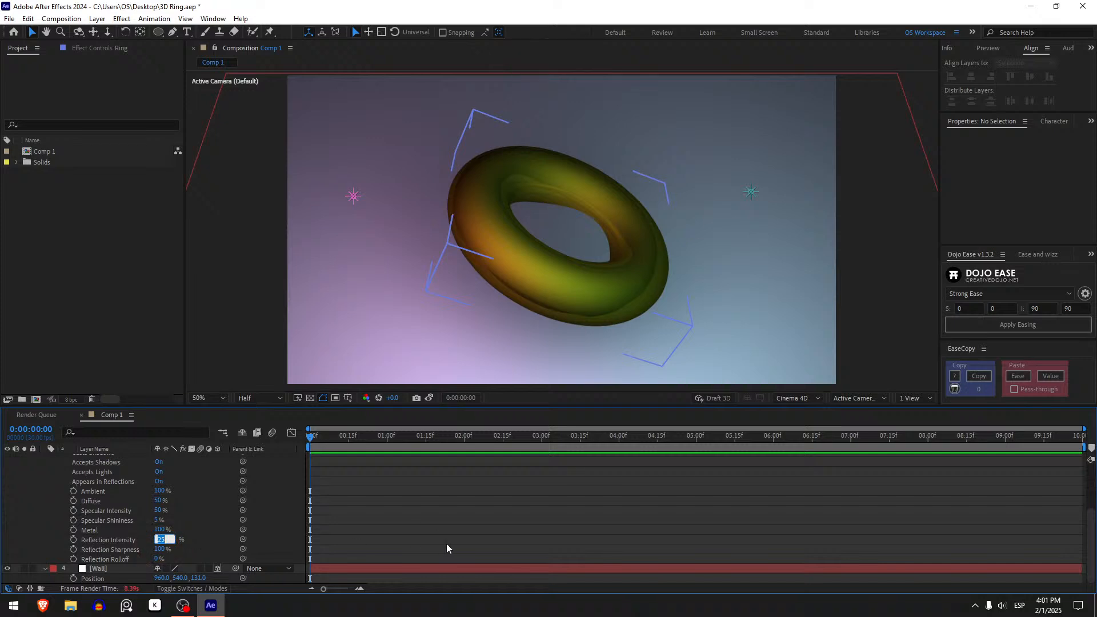
text(75)
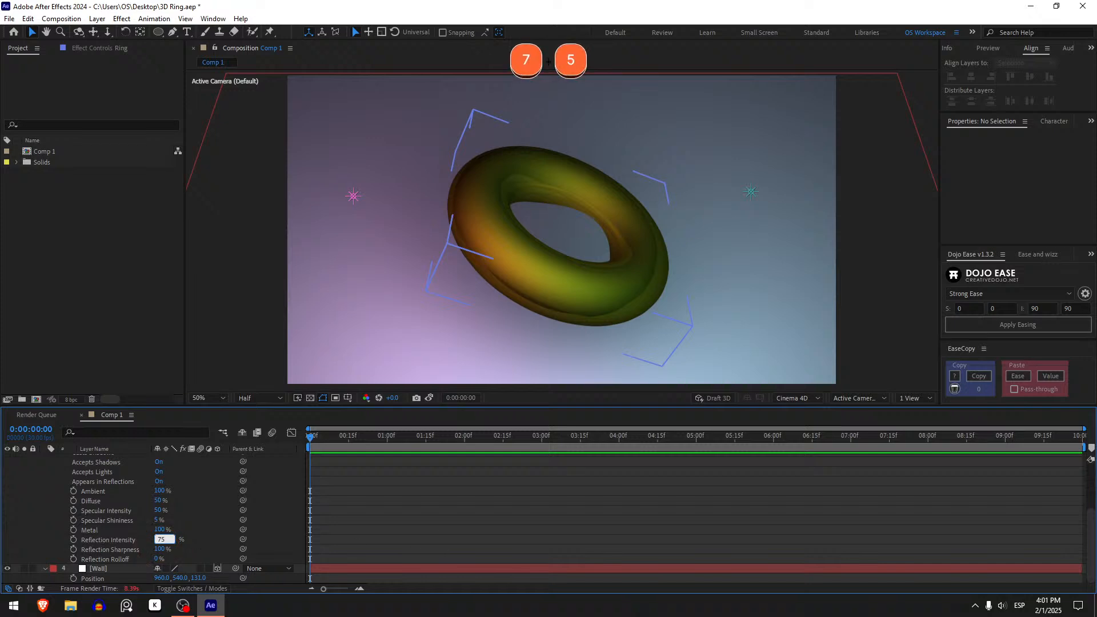
key(Return)
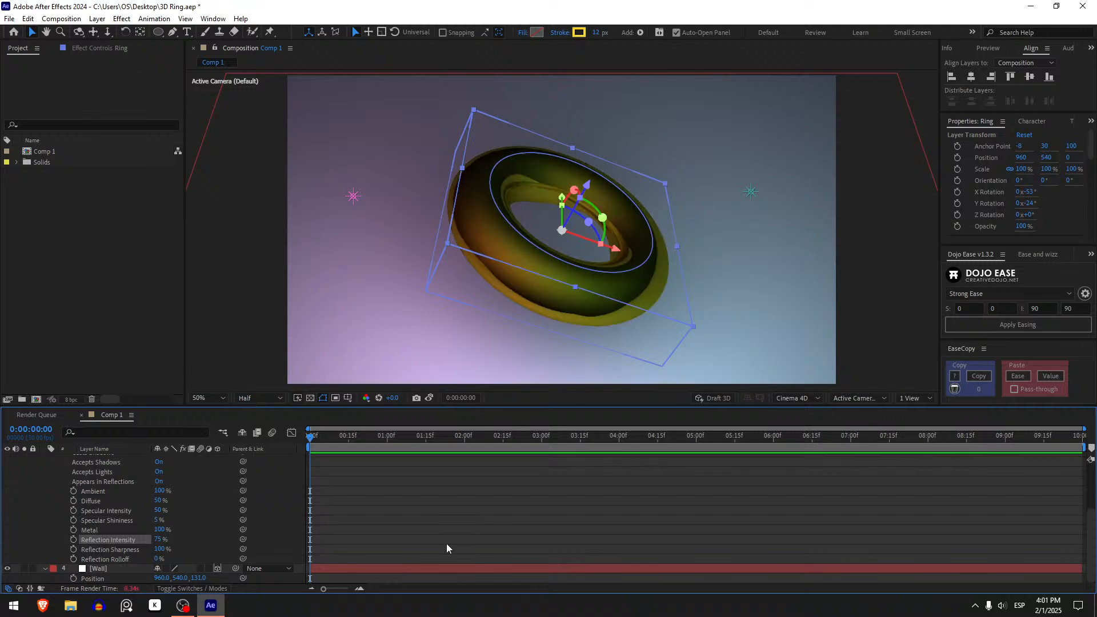
click(446, 548)
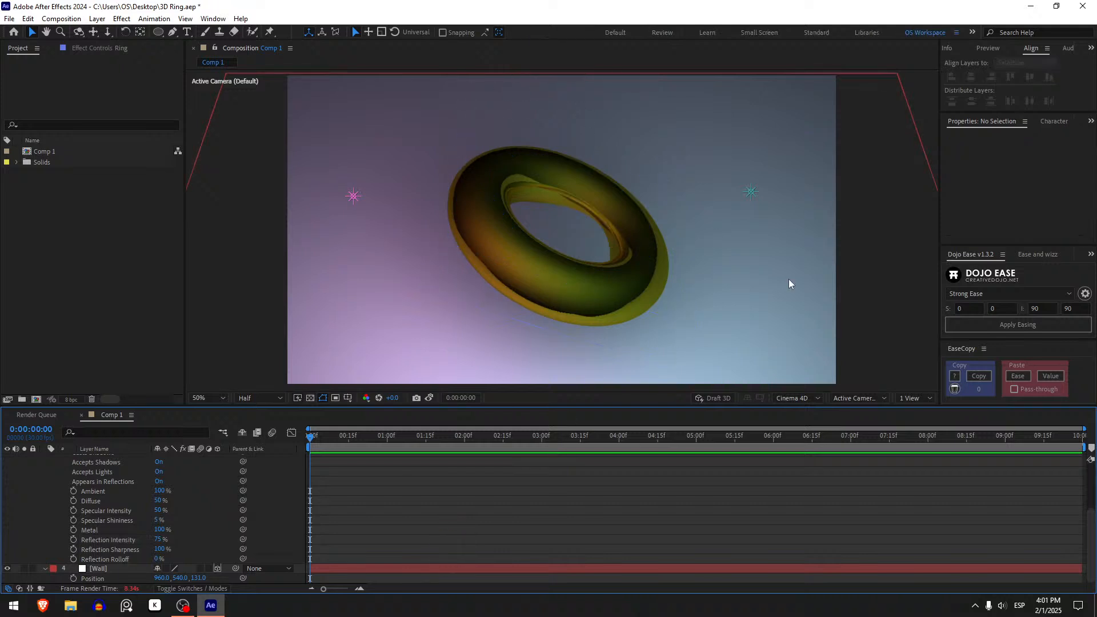
key(ctrl+z)
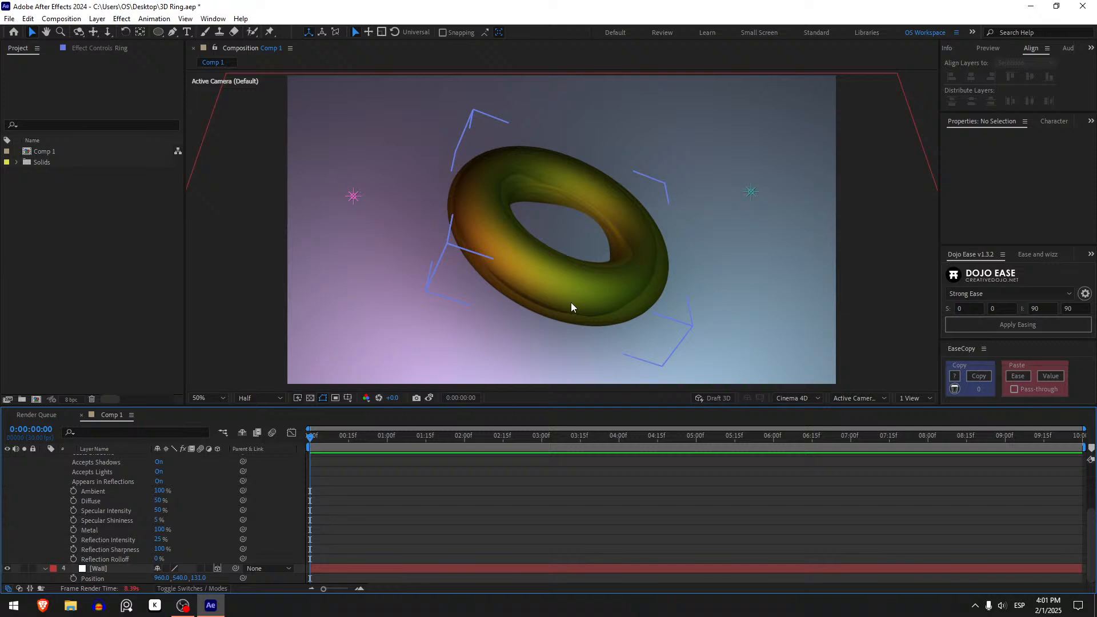
Raise the Ring material's Diffuse and Specular Intensity to 100% each.
scroll(378, 506, up, 1)
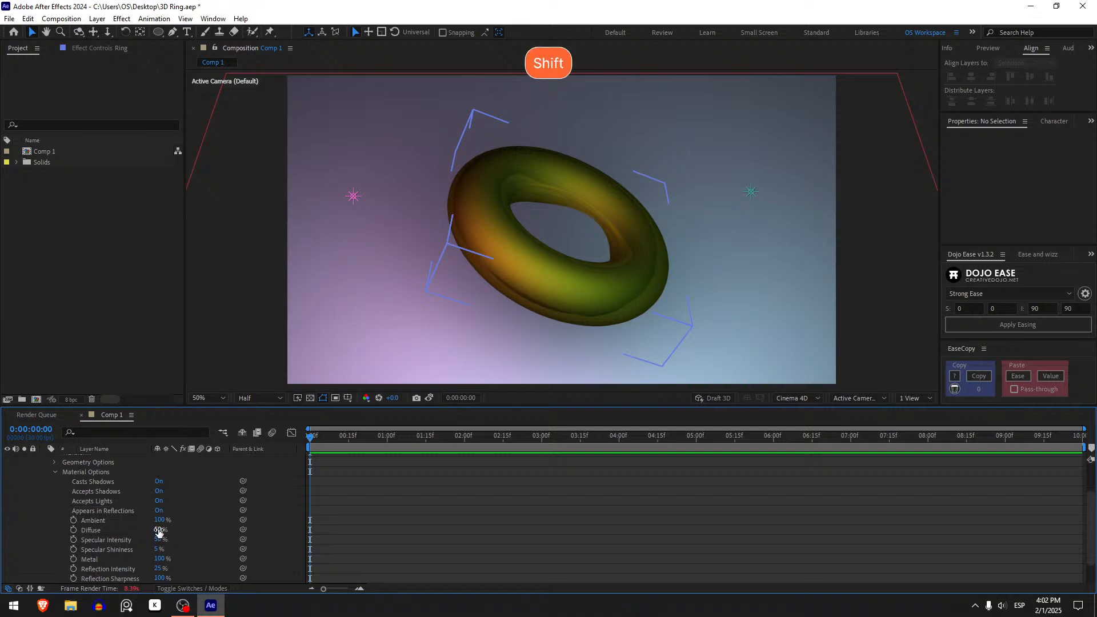
drag(159, 533, 437, 510)
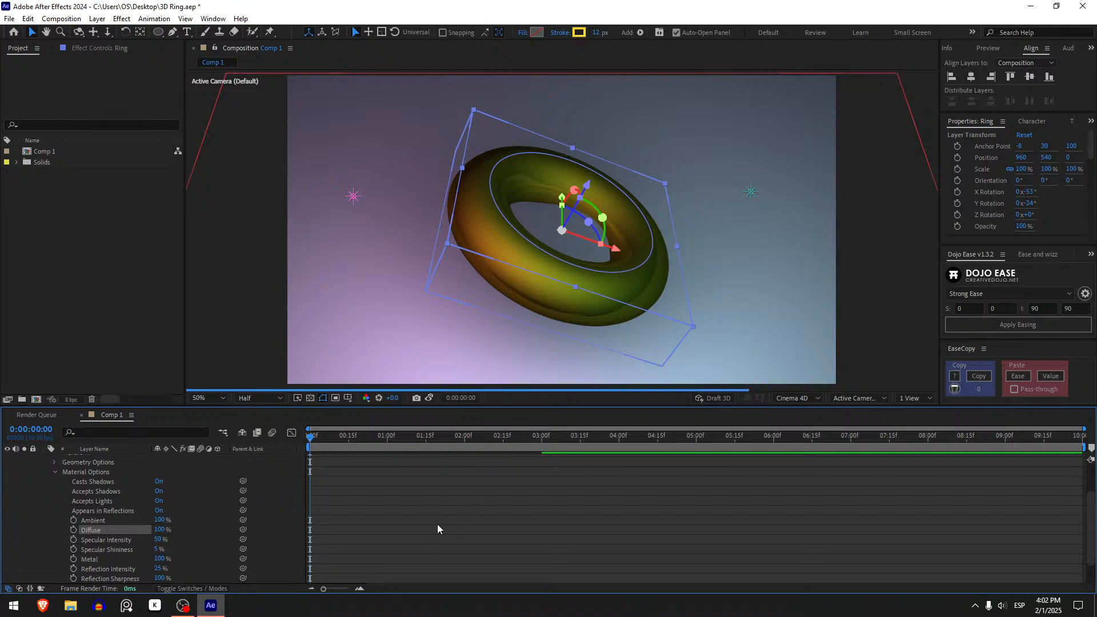
click(407, 512)
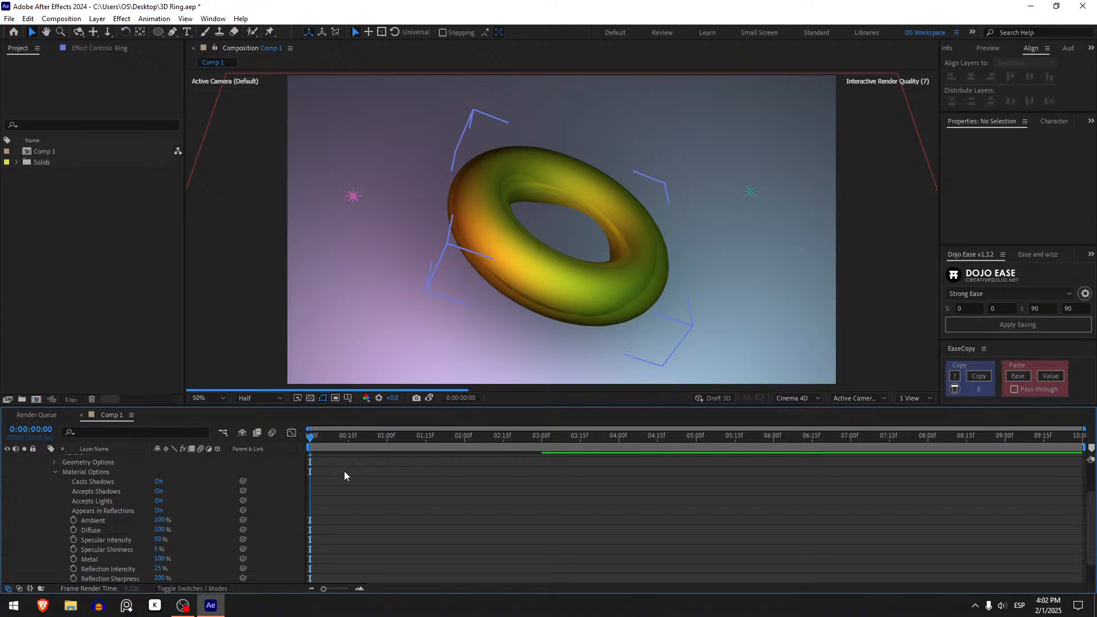
scroll(344, 472, down, 2)
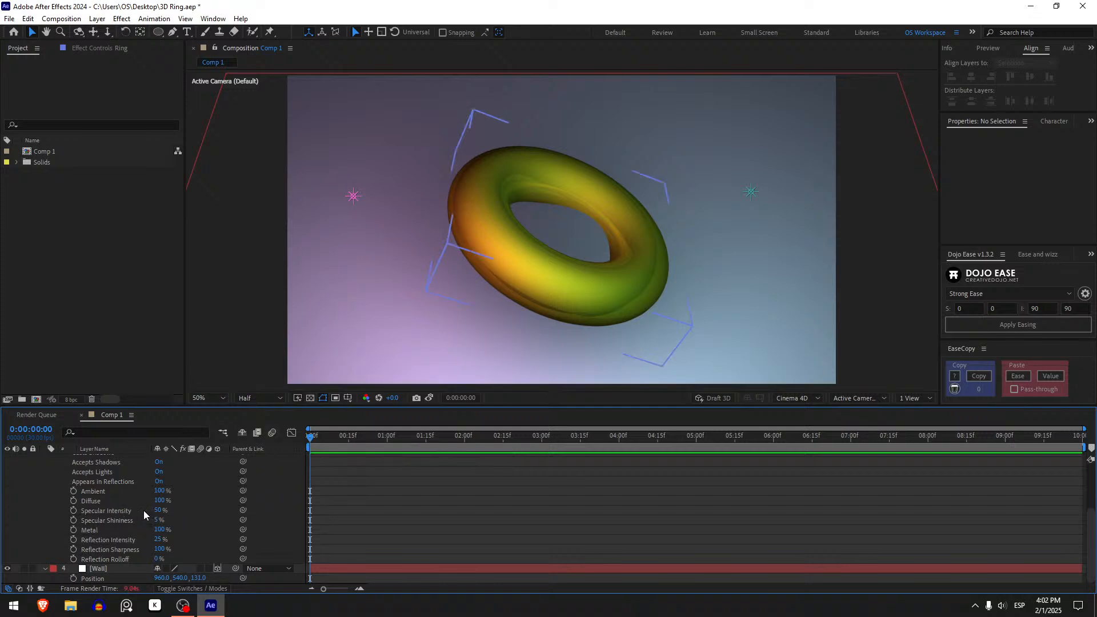
drag(155, 511, 485, 503)
click(486, 505)
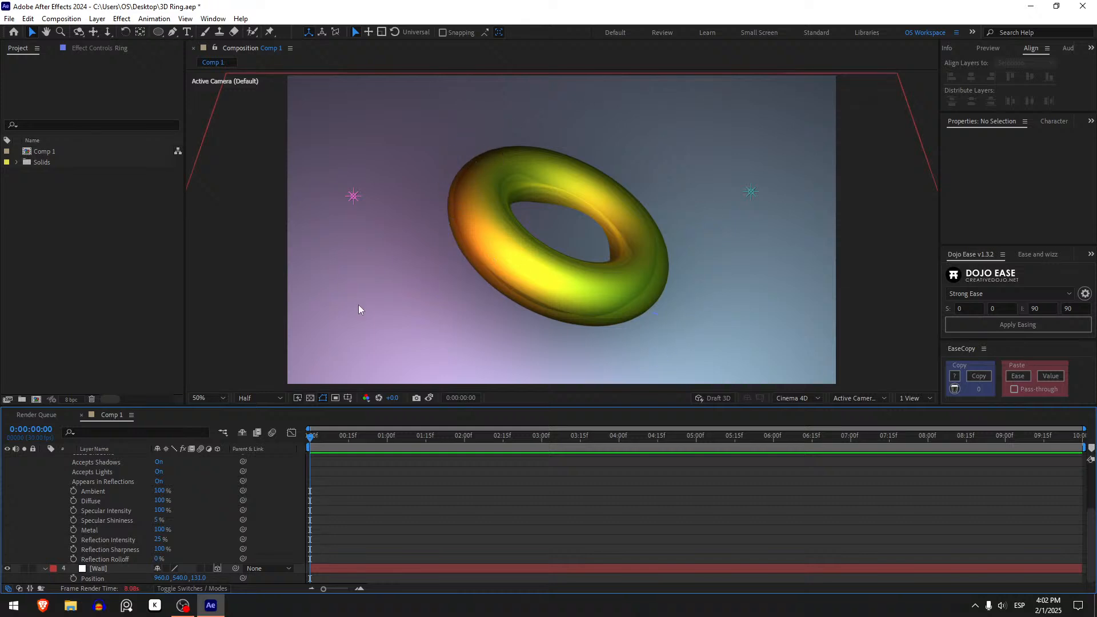
Set the Ring material's Specular Shininess to 3% and deselect the layer.
click(160, 520)
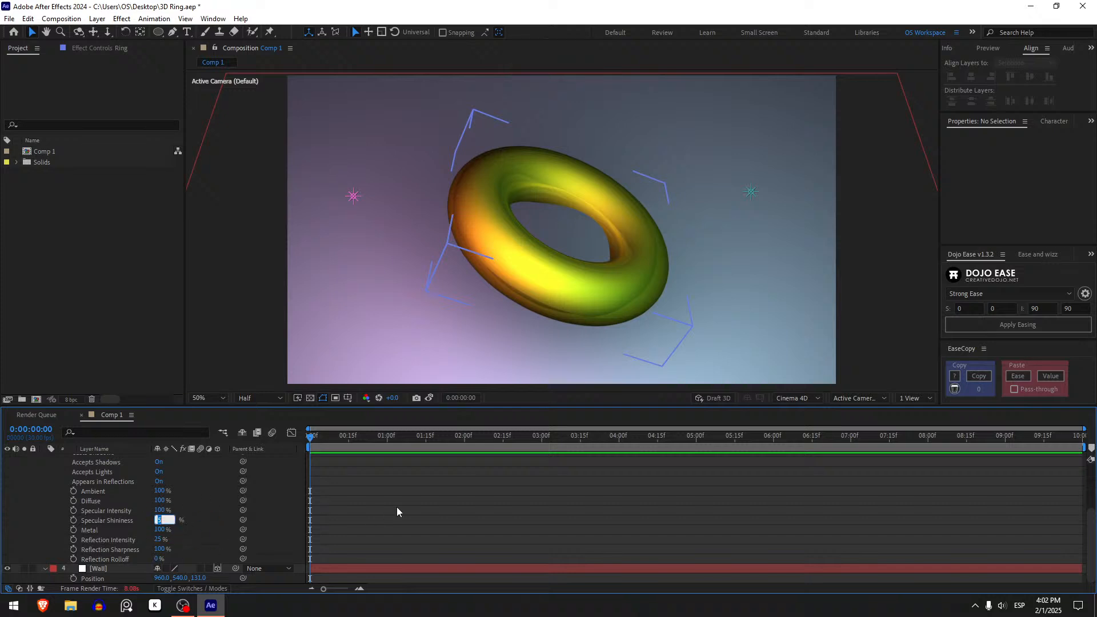
text(3)
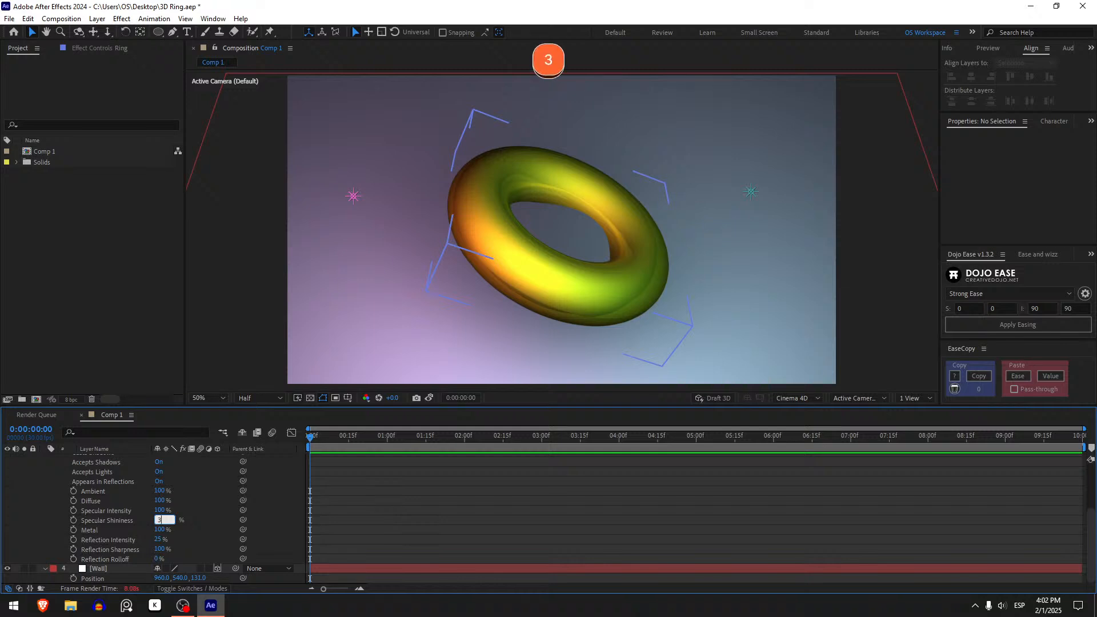
key(Return)
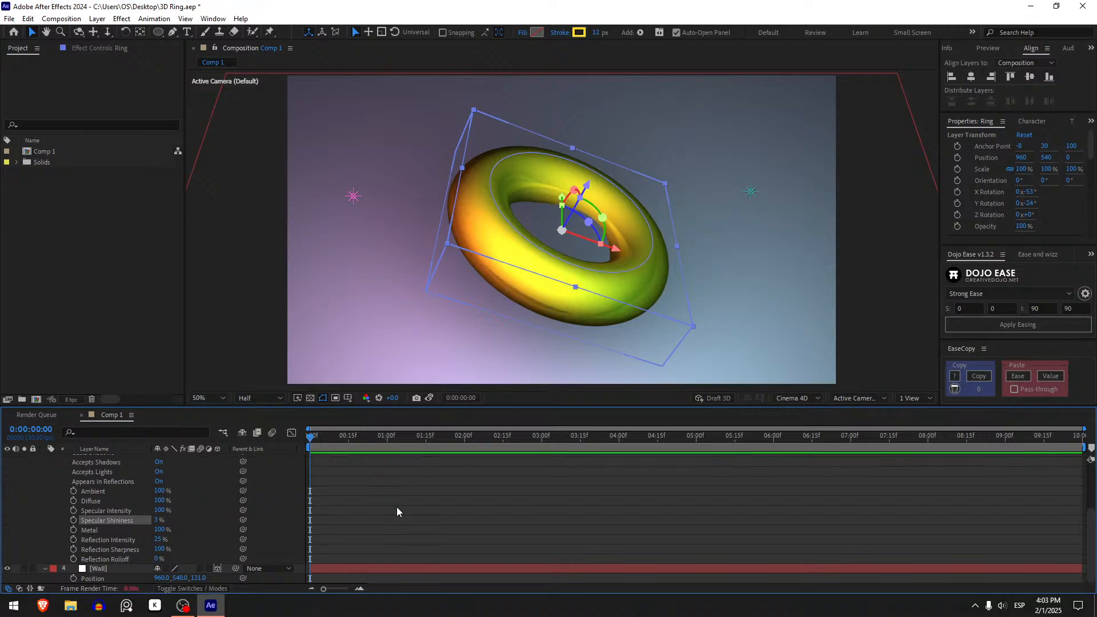
click(397, 508)
scroll(492, 472, down, 1)
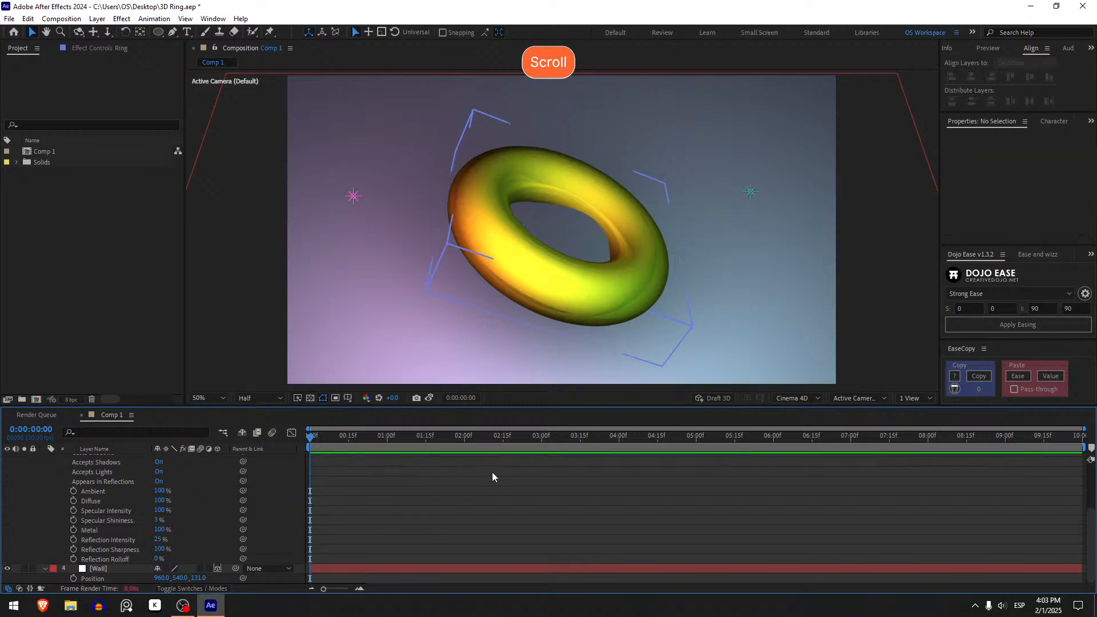
Collapse all expanded properties of the Ring layer in the timeline.
scroll(521, 478, up, 3)
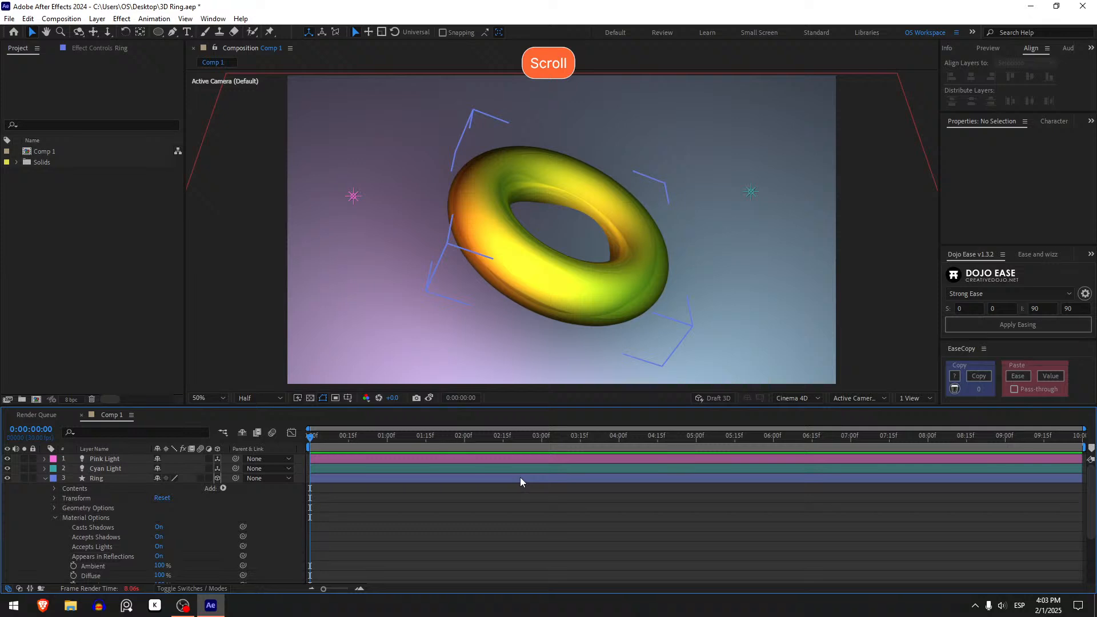
click(422, 468)
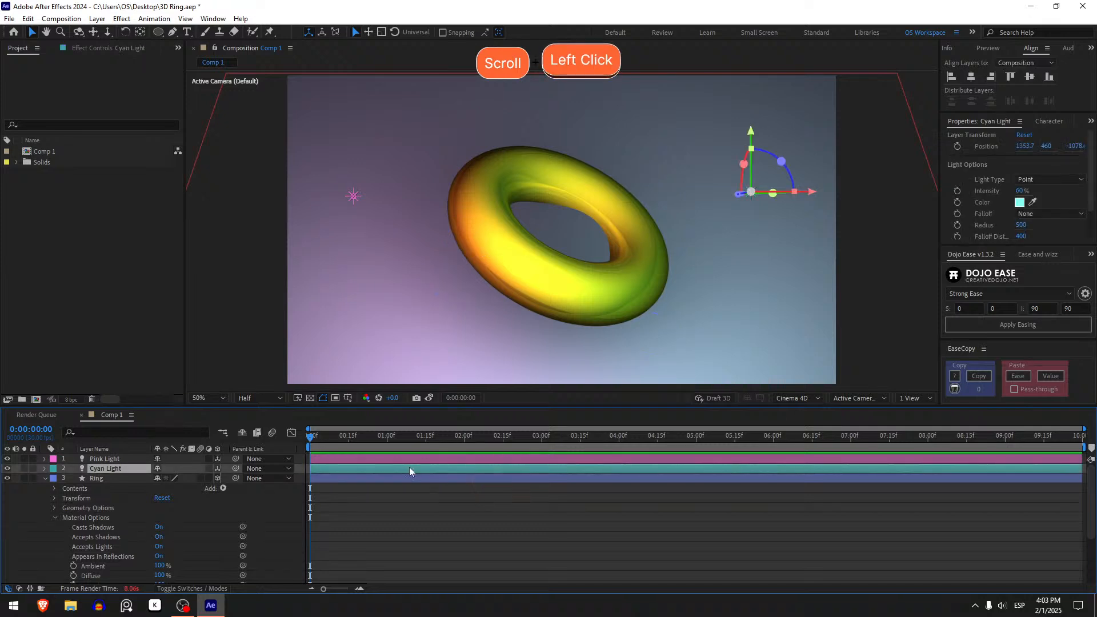
click(118, 477)
key(u)
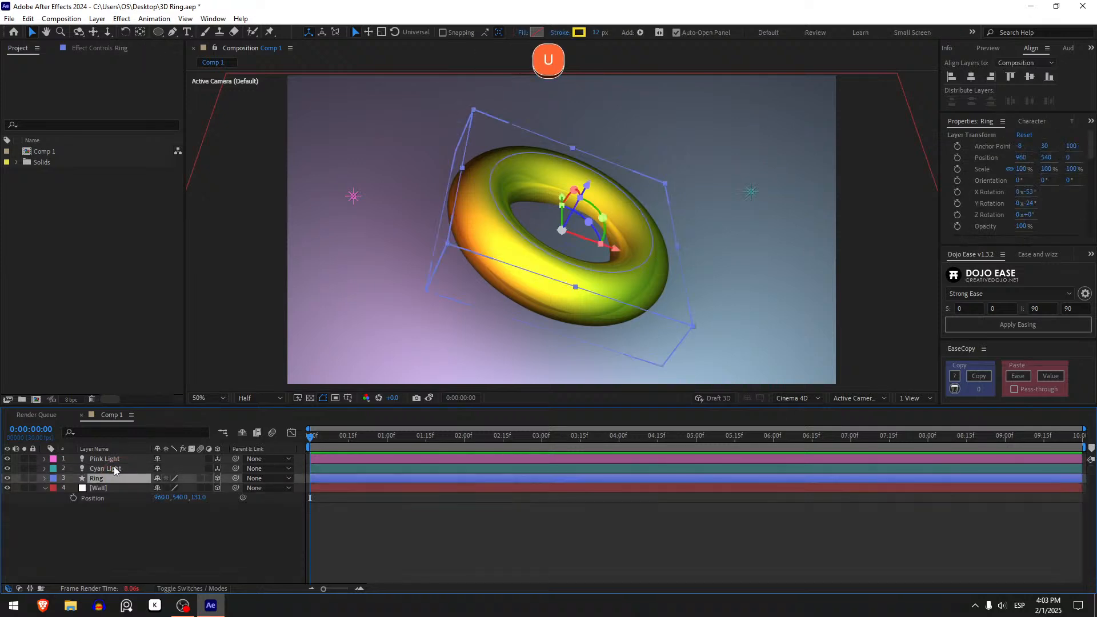
Change the Cyan Light's color to a paler, slightly bluer cyan, AAF2FF.
click(115, 468)
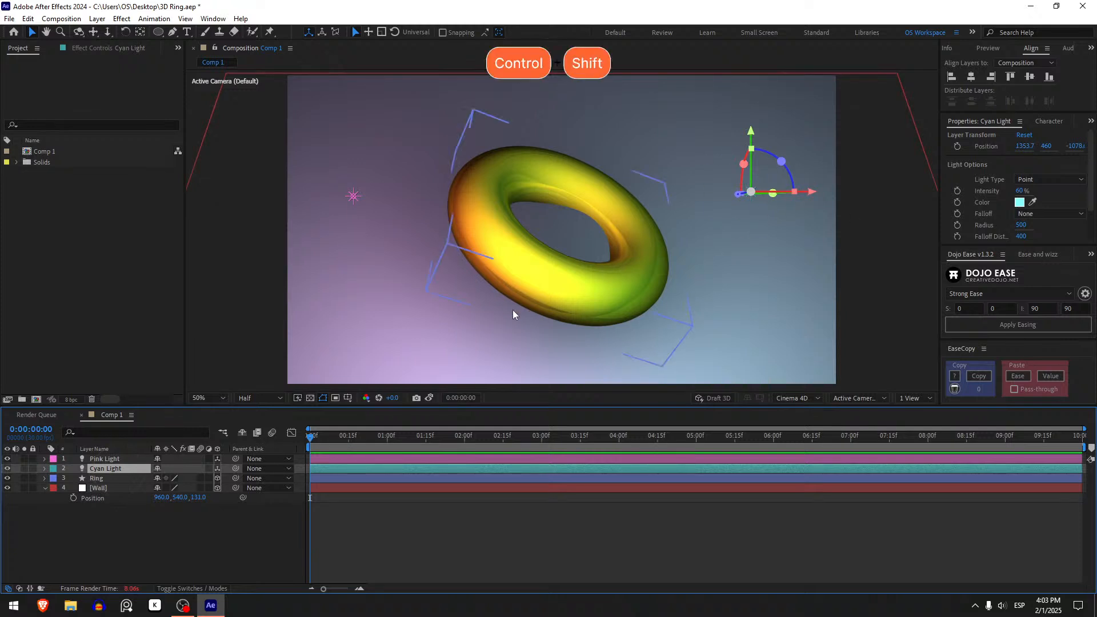
key(ctrl+shift+y)
click(345, 238)
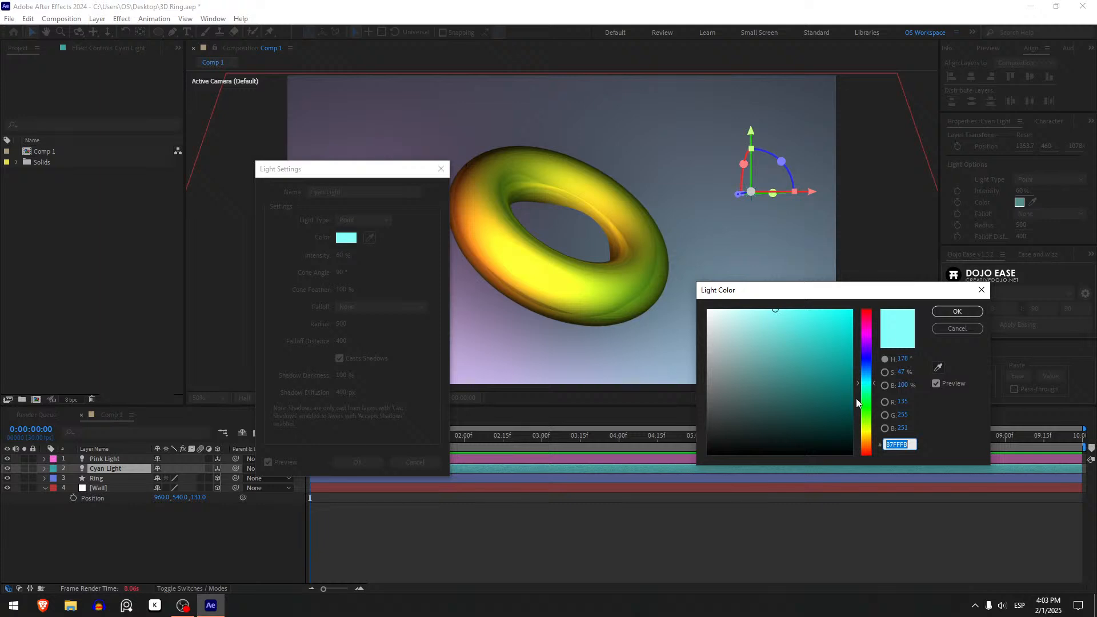
click(868, 384)
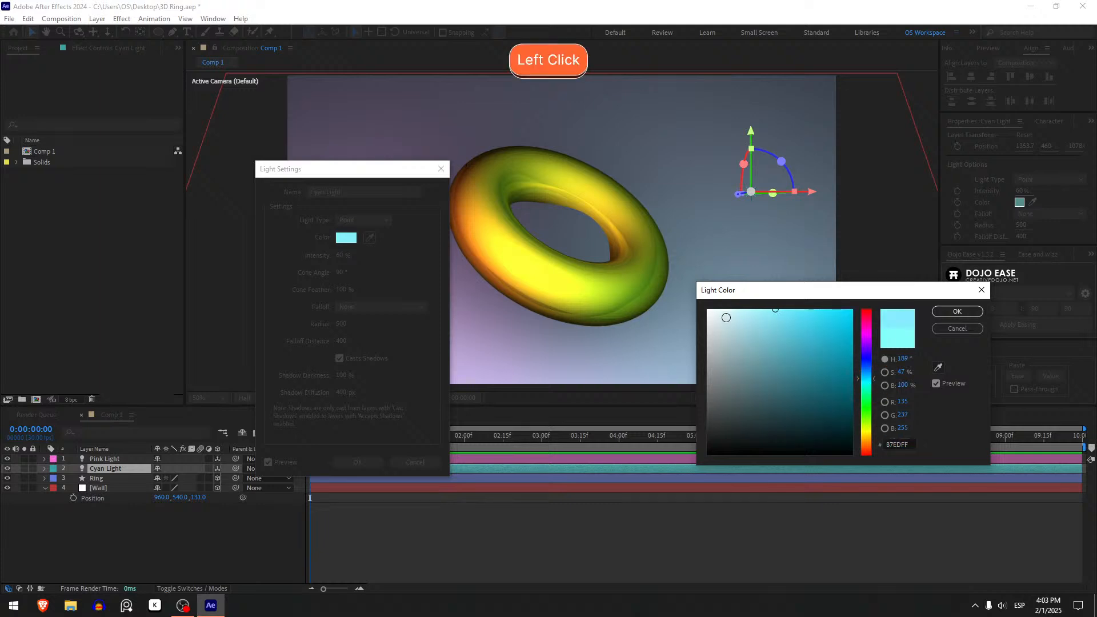
click(755, 310)
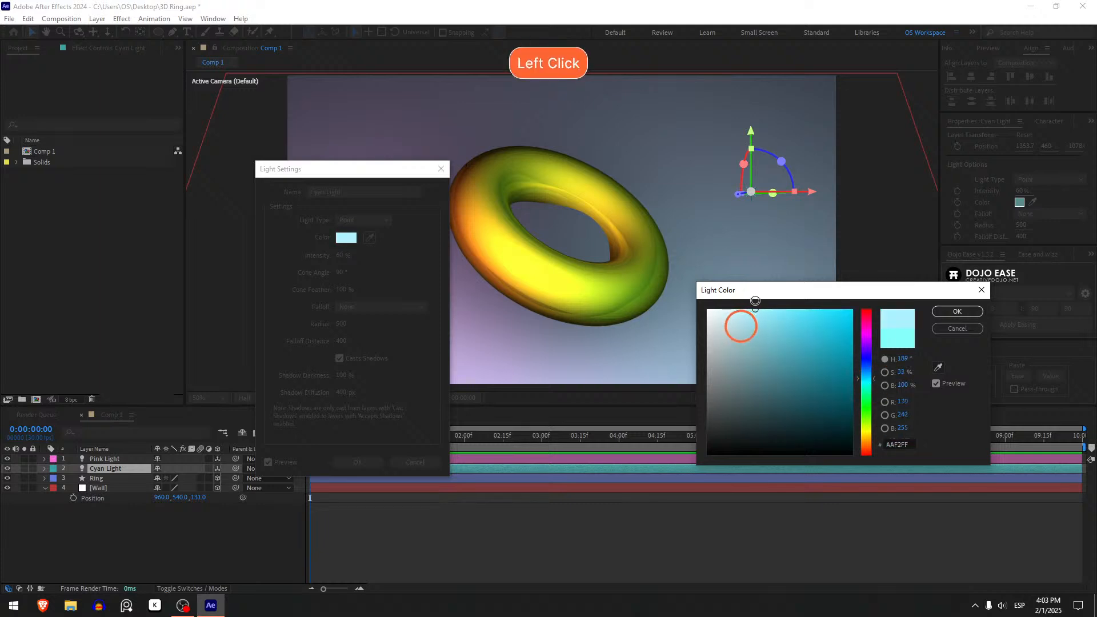
click(948, 314)
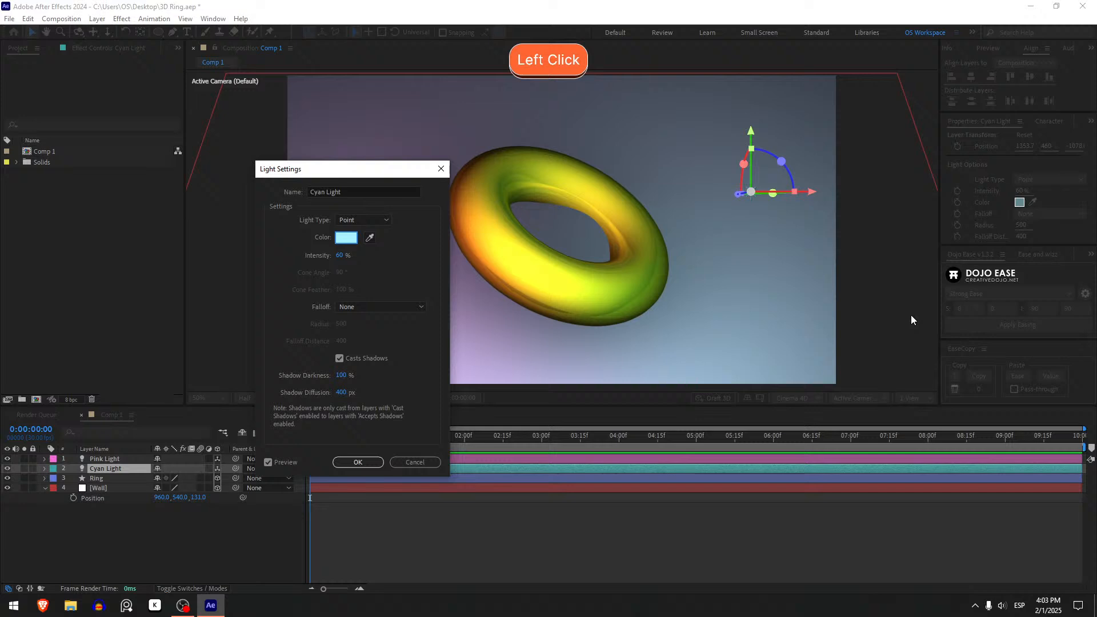
Set the Cyan Light's intensity to 65% and apply the light settings.
click(346, 238)
click(958, 328)
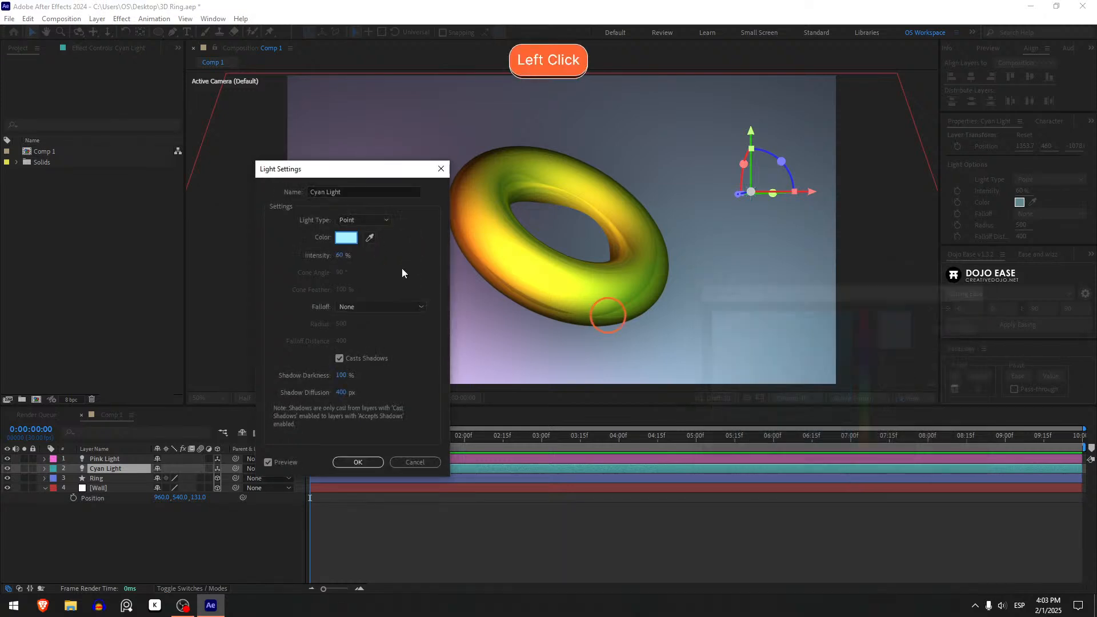
click(340, 257)
text(65)
key(Return)
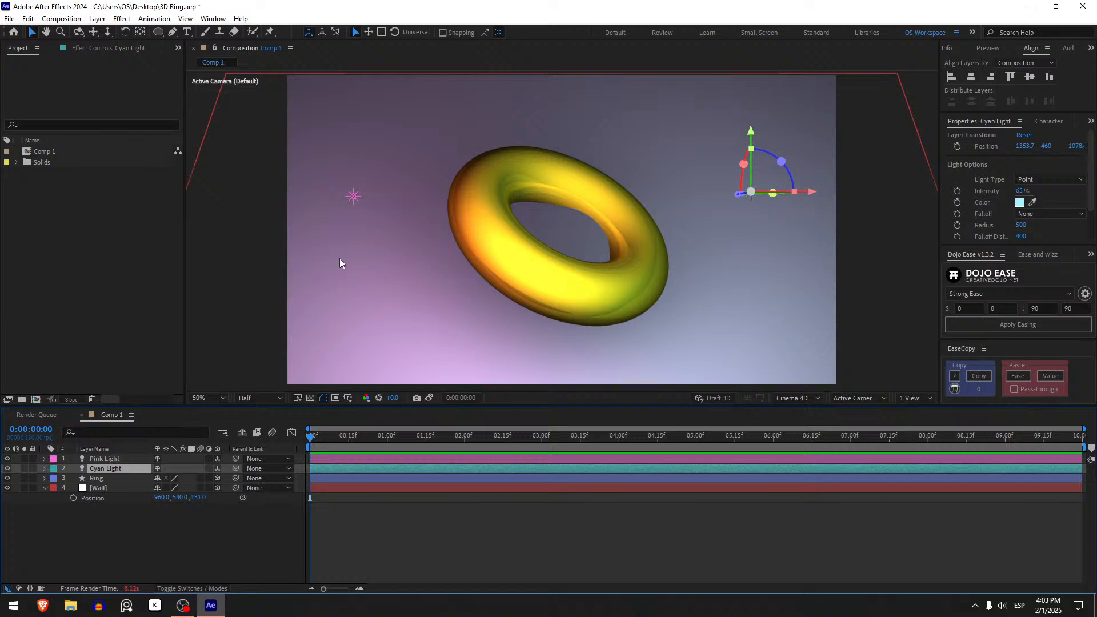
Move the Cyan Light layer above the Pink Light layer in the stack, leaving both lights' settings unedited.
click(129, 458)
key(ctrl+shift+y)
key(Escape)
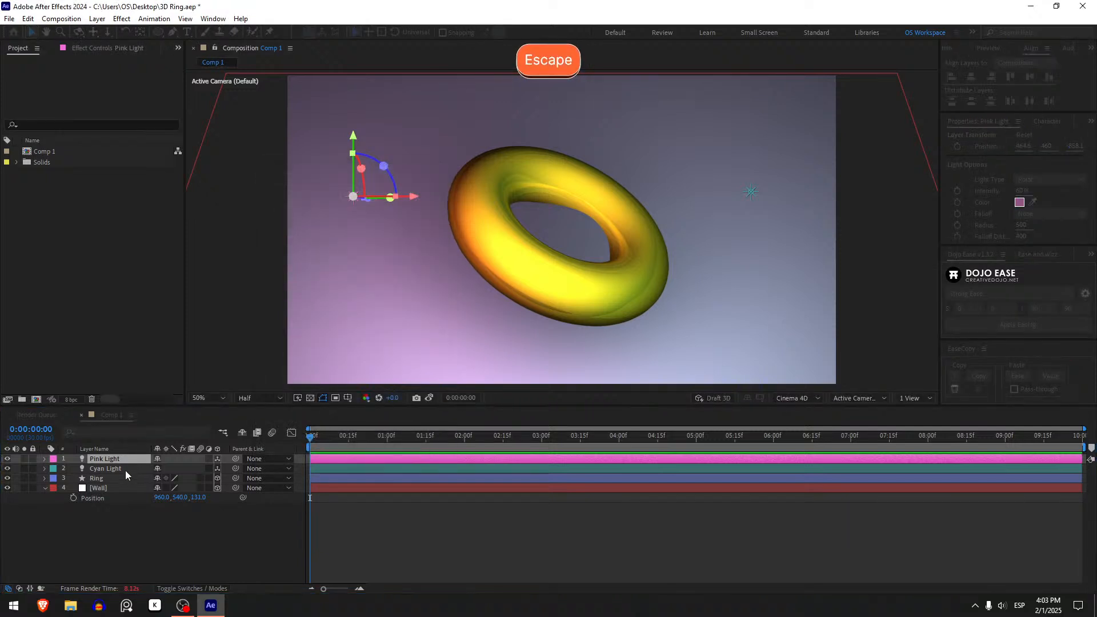
drag(125, 470, 116, 461)
key(ctrl+shift+y)
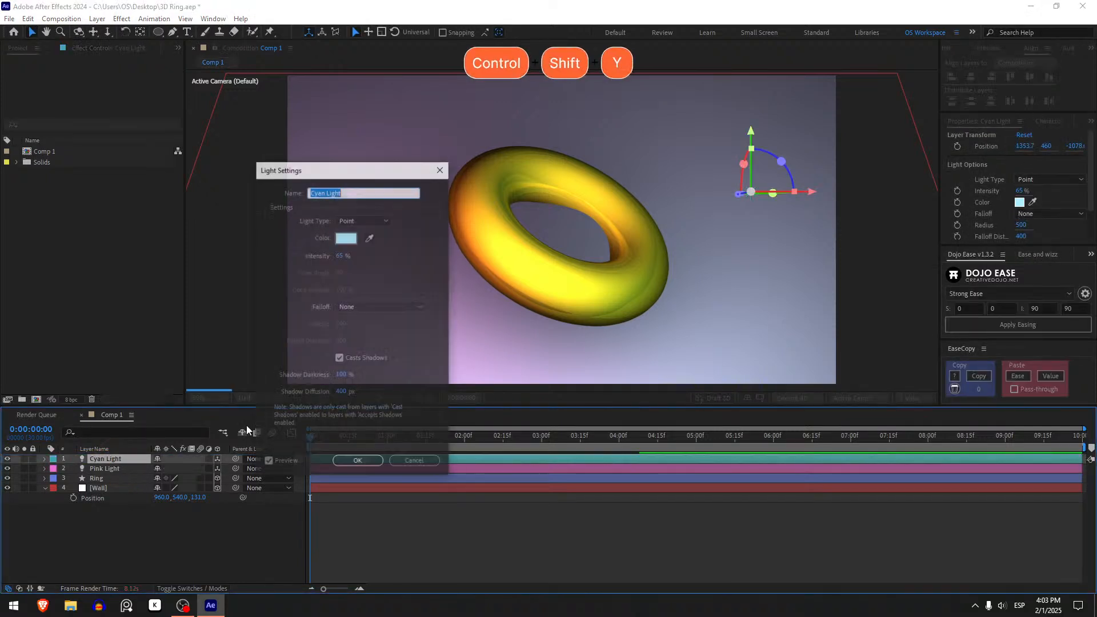
drag(366, 182, 878, 171)
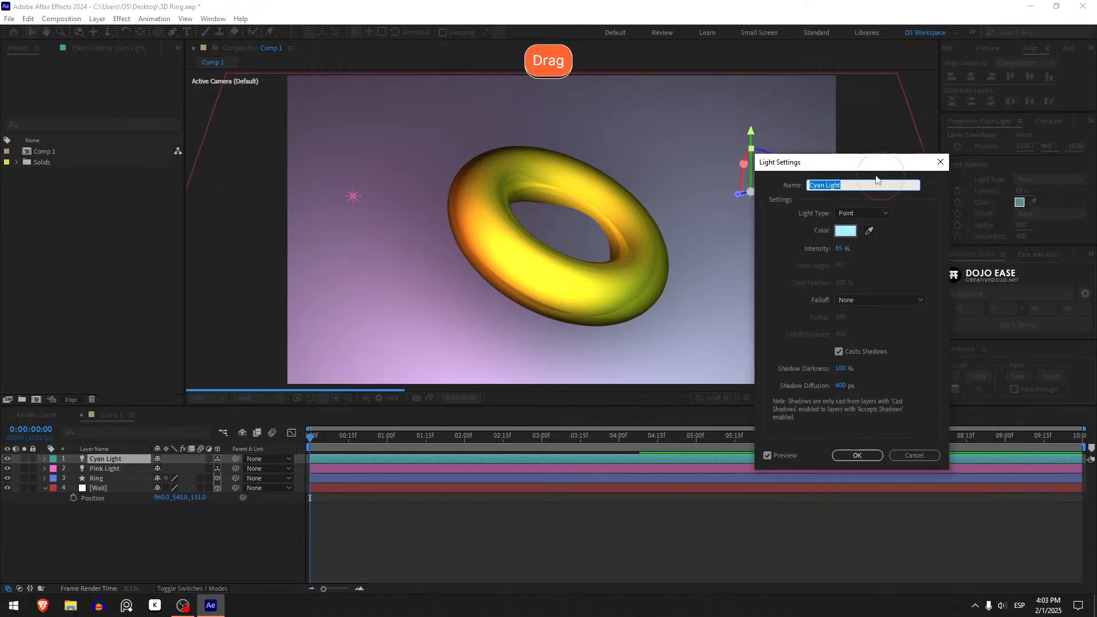
click(928, 456)
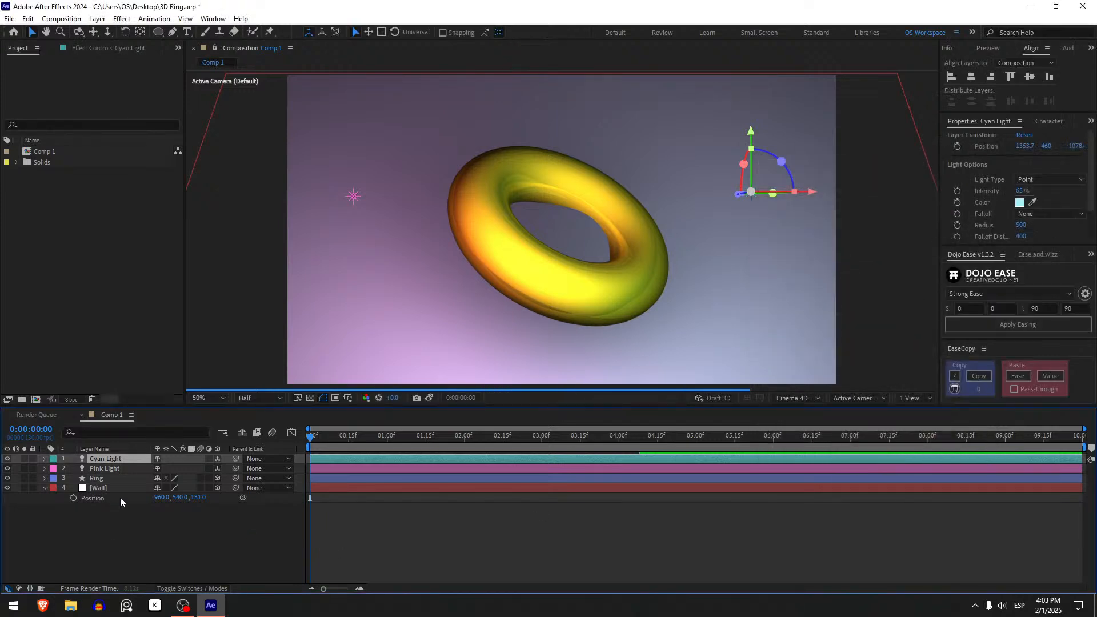
Set the Pink Light's intensity to 50% in its light settings.
click(105, 470)
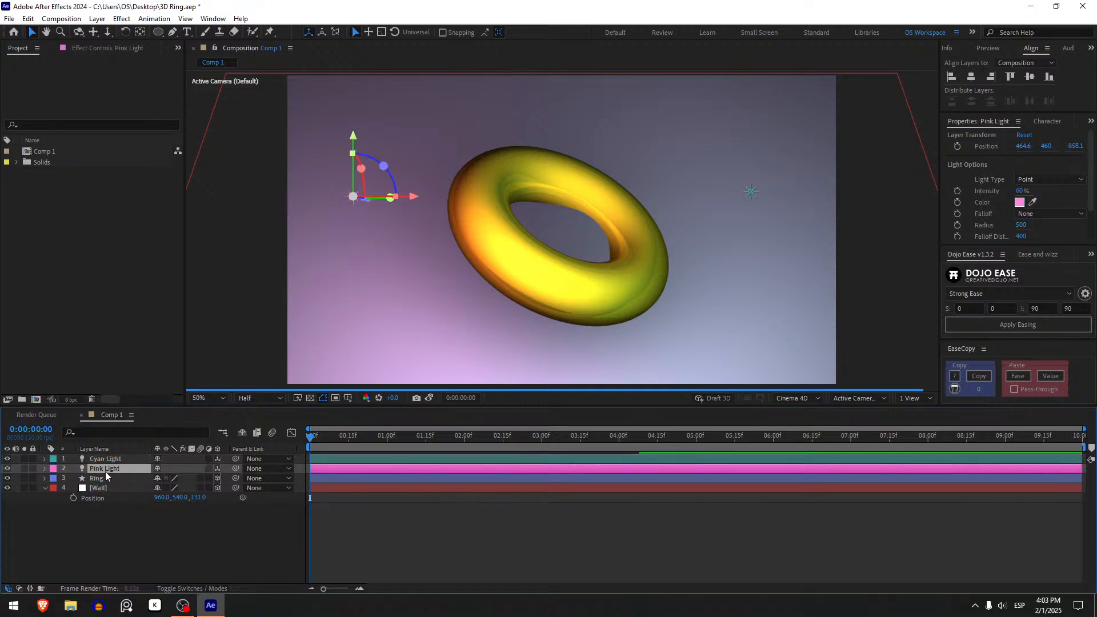
key(ctrl+shift+y)
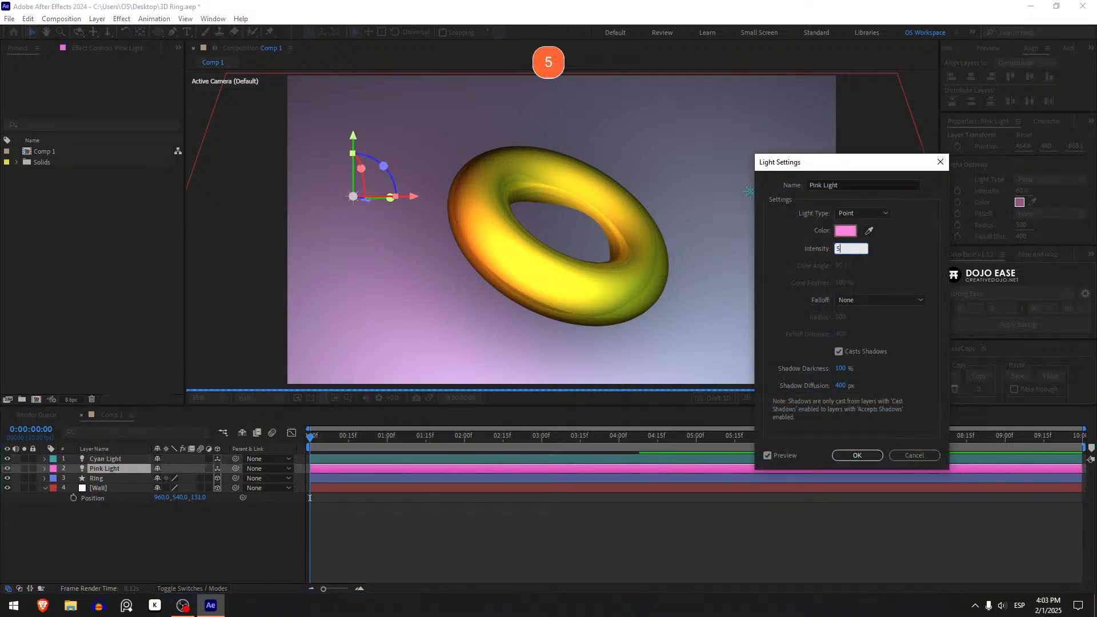
key(Return)
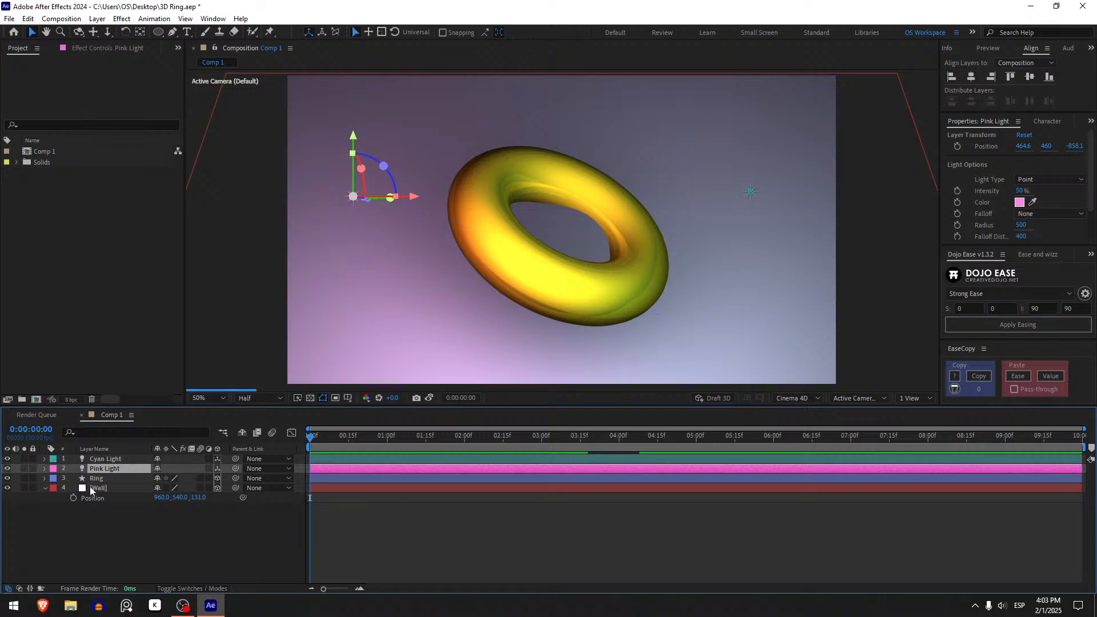
Enable Draft 3D and move both lights horizontally inward toward the ring, the Cyan Light to about X 1302 and the Pink Light to the ring's edge.
click(82, 460)
click(724, 399)
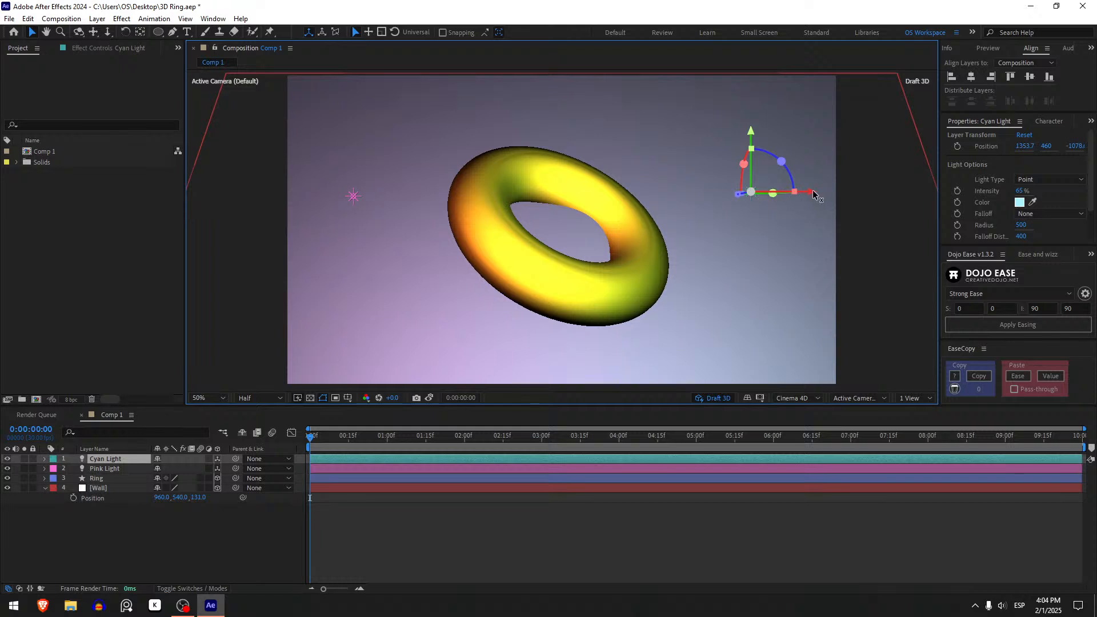
drag(813, 194, 756, 200)
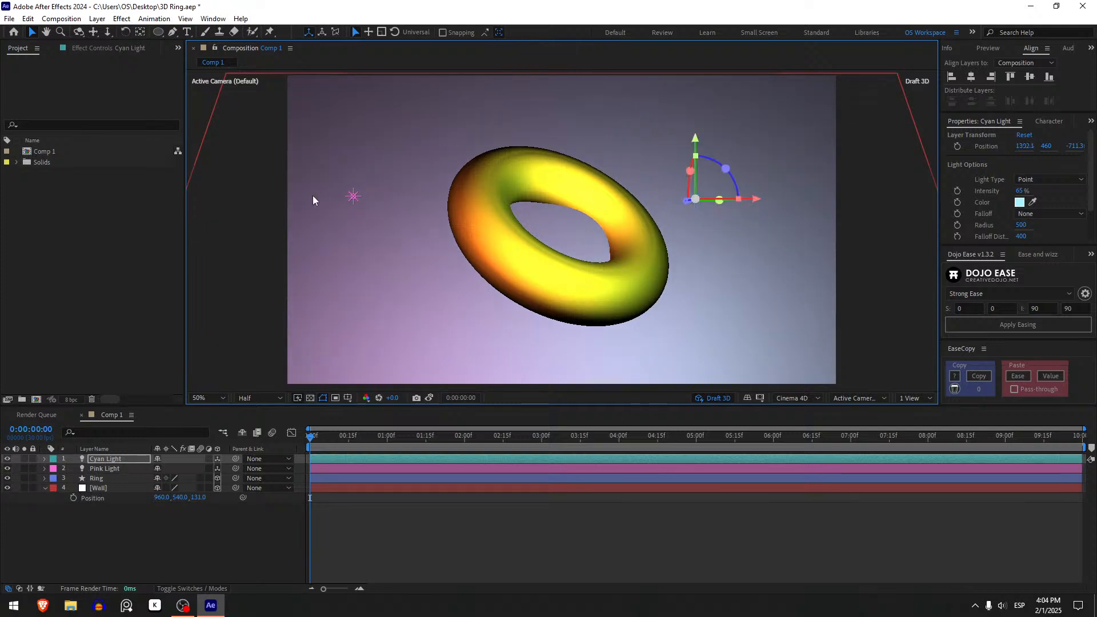
click(354, 196)
drag(420, 197, 512, 205)
Change the Cyan Light's color to a more saturated light cyan.
click(121, 460)
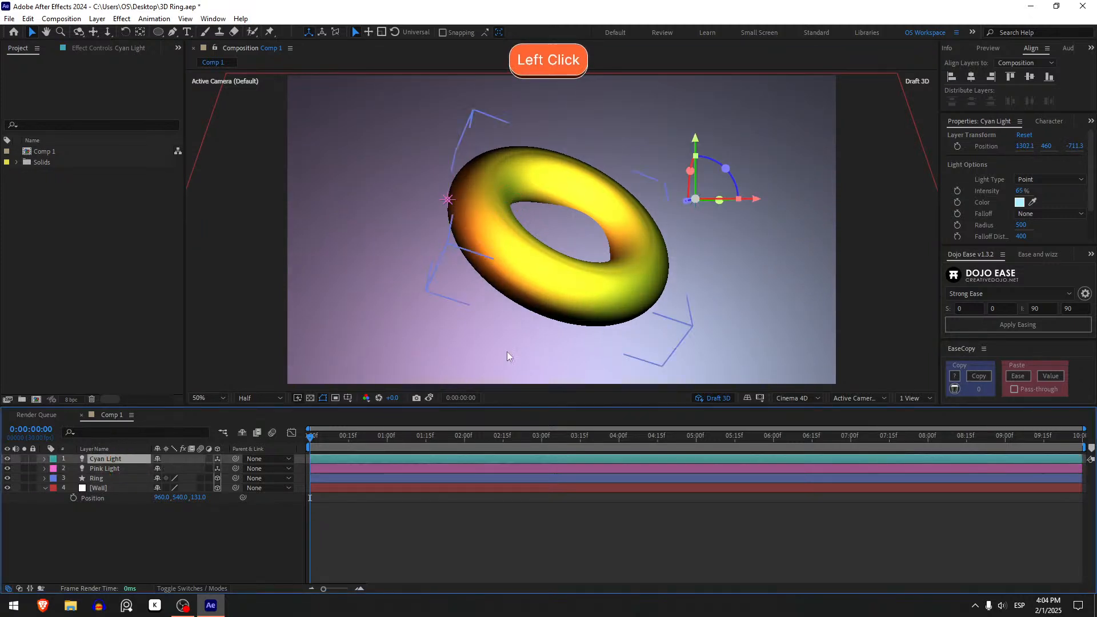
key(ctrl+shift+y)
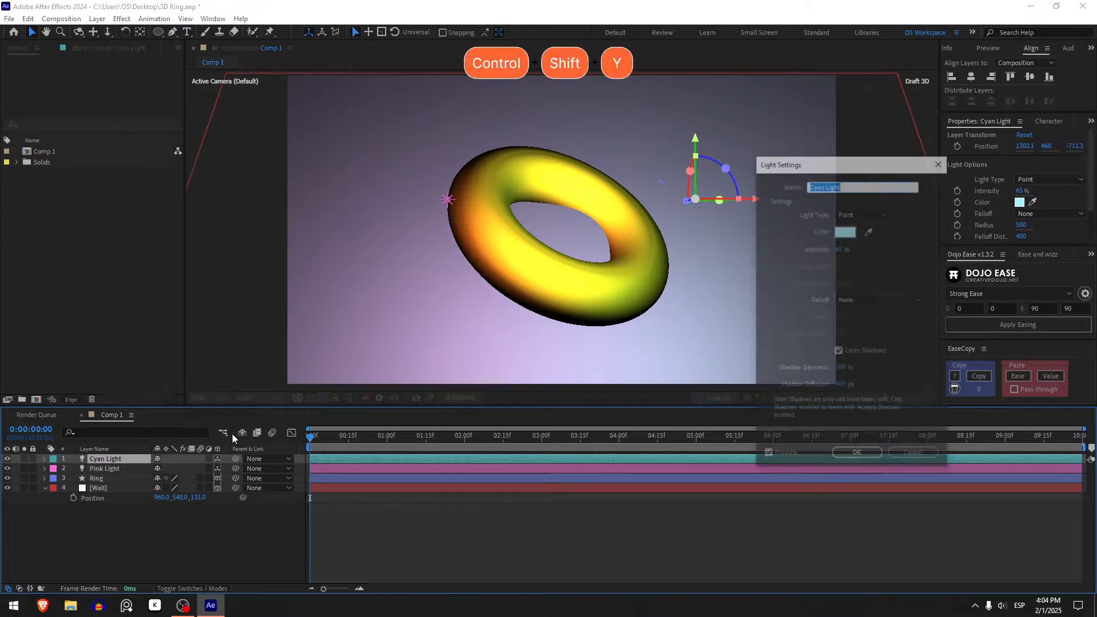
click(848, 232)
mouse_move(836, 325)
mouse_down()
mouse_move(875, 277)
mouse_move(852, 306)
mouse_move(781, 294)
mouse_move(769, 309)
mouse_up()
click(830, 316)
click(864, 387)
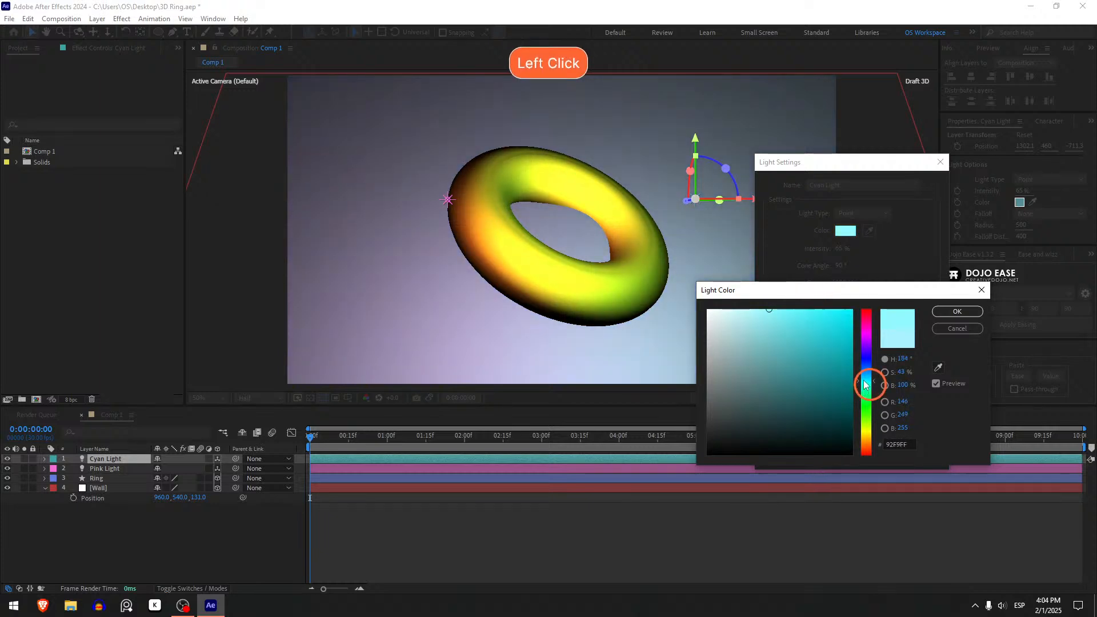
drag(864, 384, 864, 385)
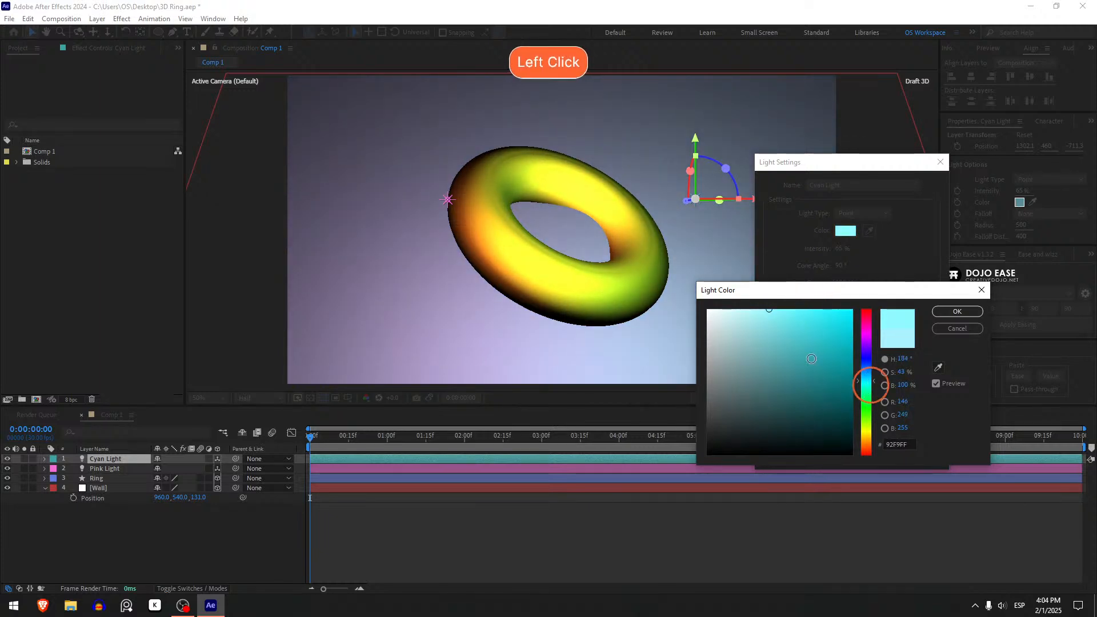
mouse_move(811, 358)
mouse_down()
mouse_move(816, 264)
mouse_move(780, 255)
mouse_up()
click(957, 311)
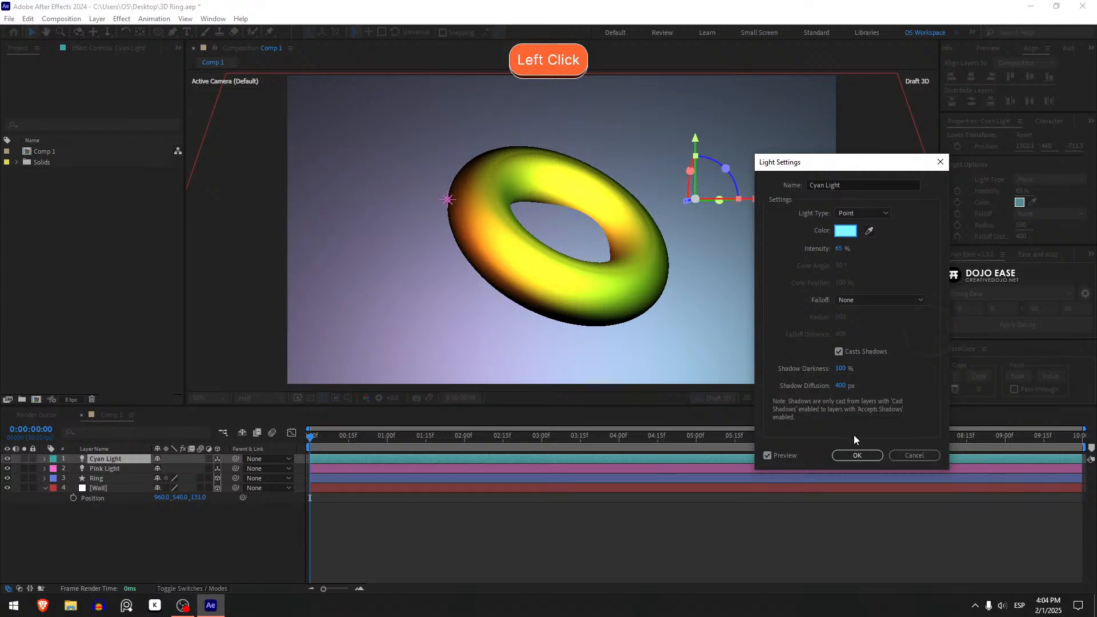
Set the Cyan Light's intensity to 80% and apply the light settings.
click(838, 249)
text(80)
click(890, 271)
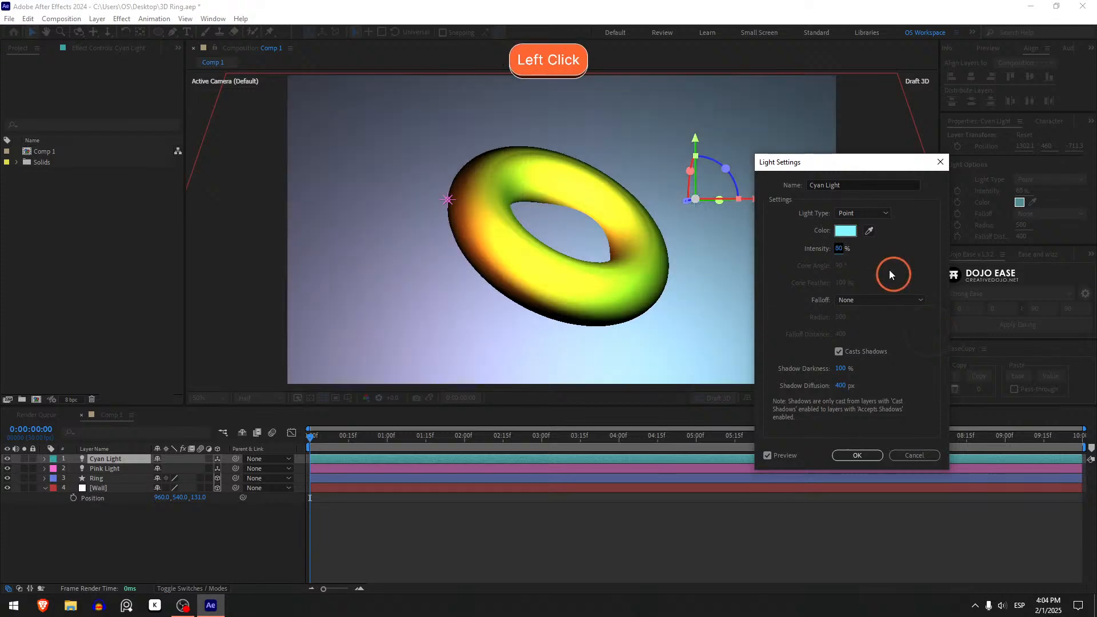
click(840, 250)
click(857, 455)
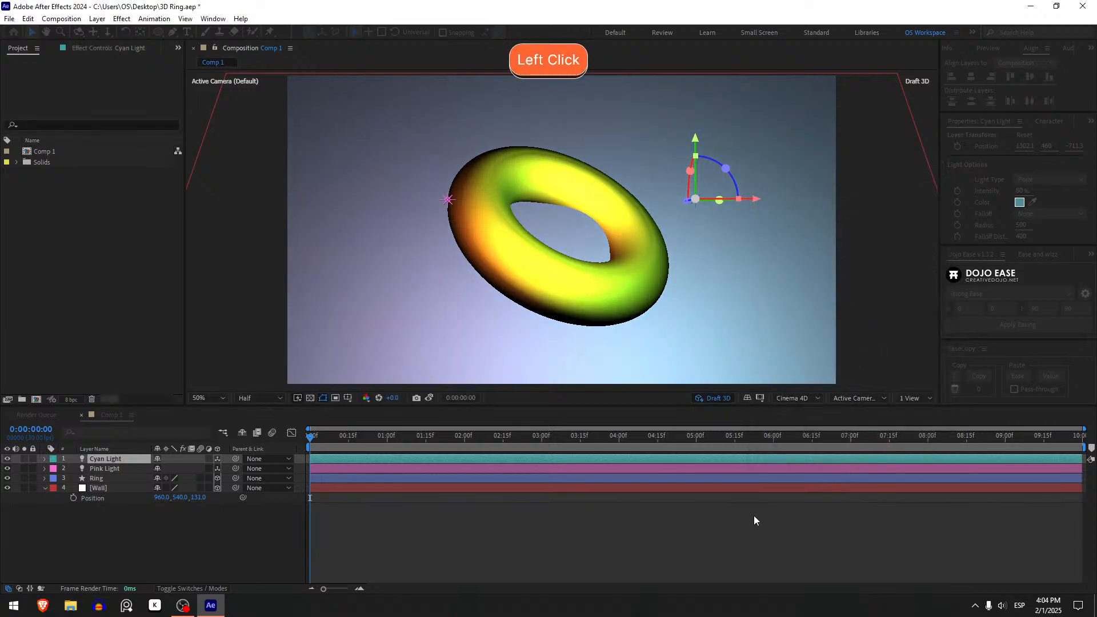
Deselect all layers and turn off Draft 3D to check the fully rendered lighting and shadows.
click(712, 532)
click(711, 399)
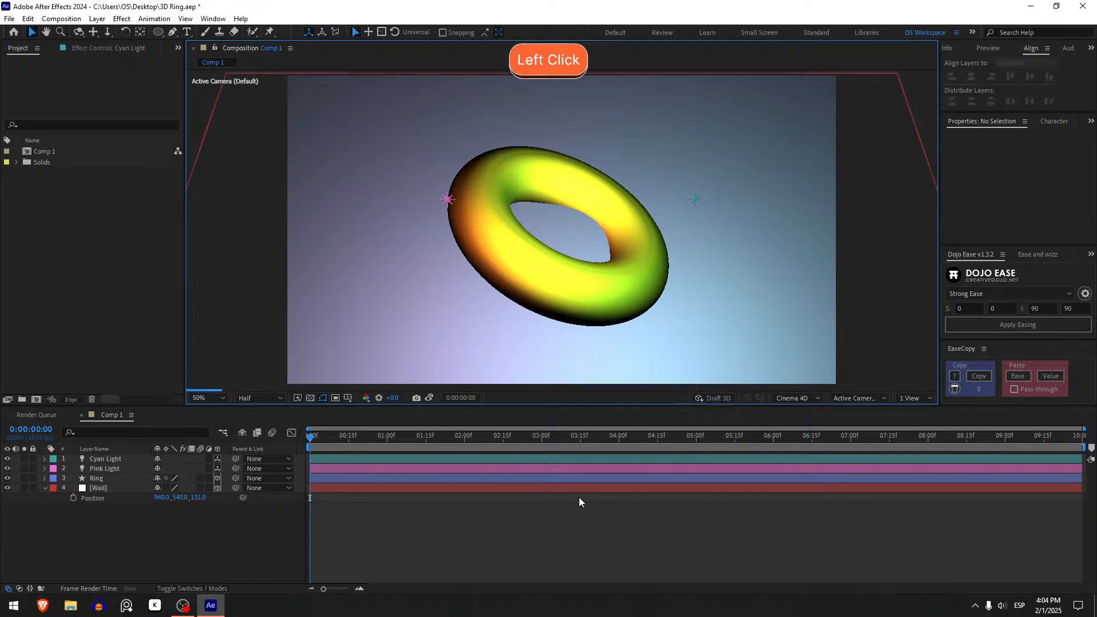
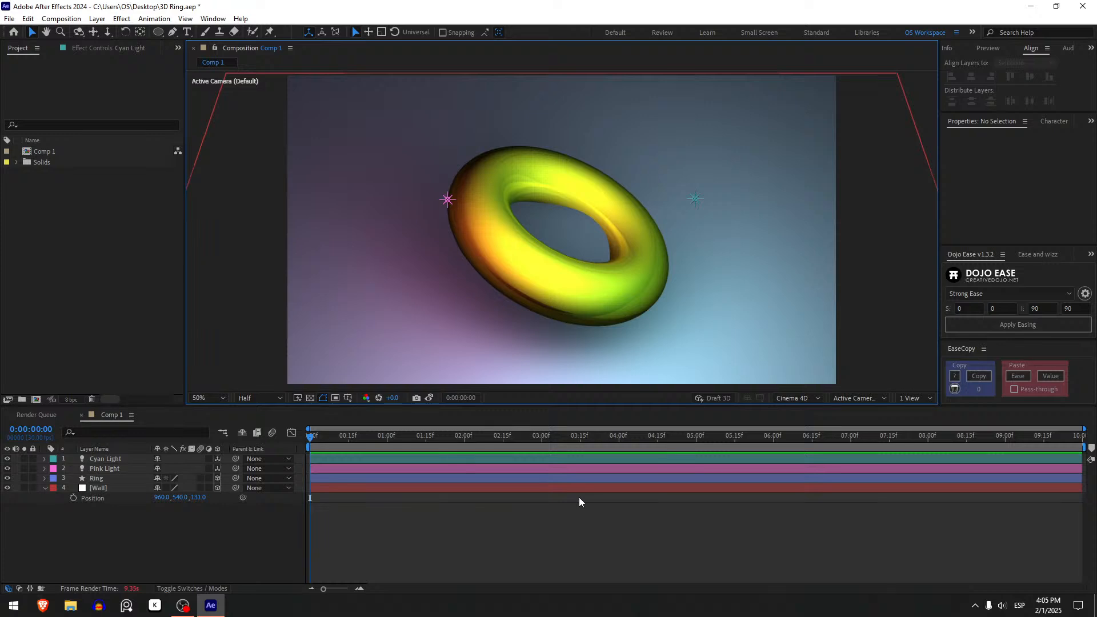
click(580, 497)
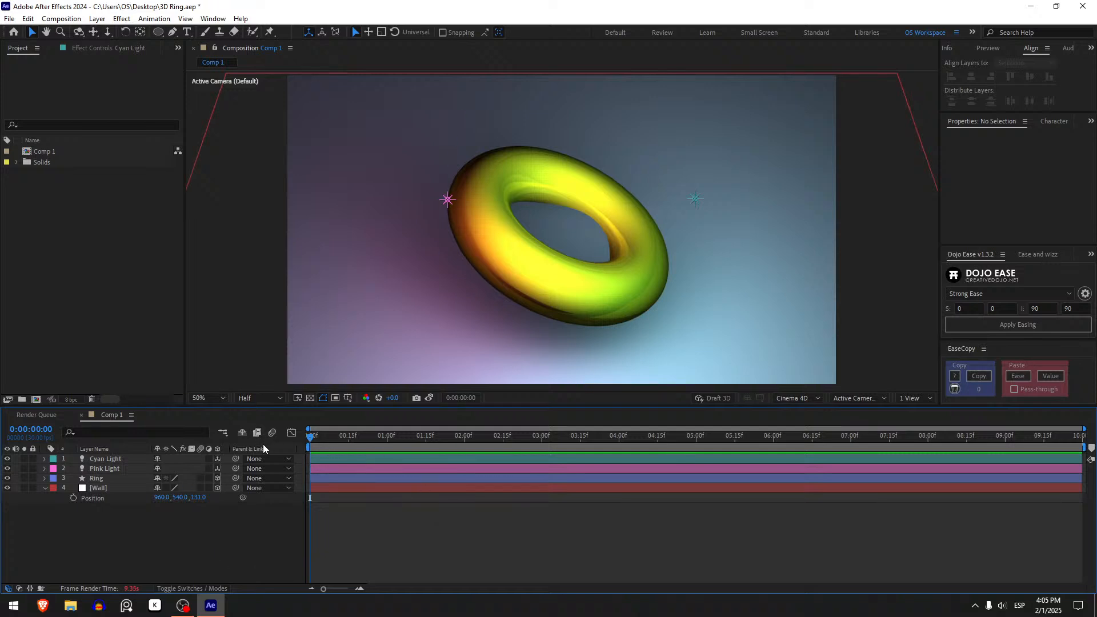
Expand the Ring layer's Geometry Options with Draft 3D on and move the current time to 0:00:01:00.
click(164, 478)
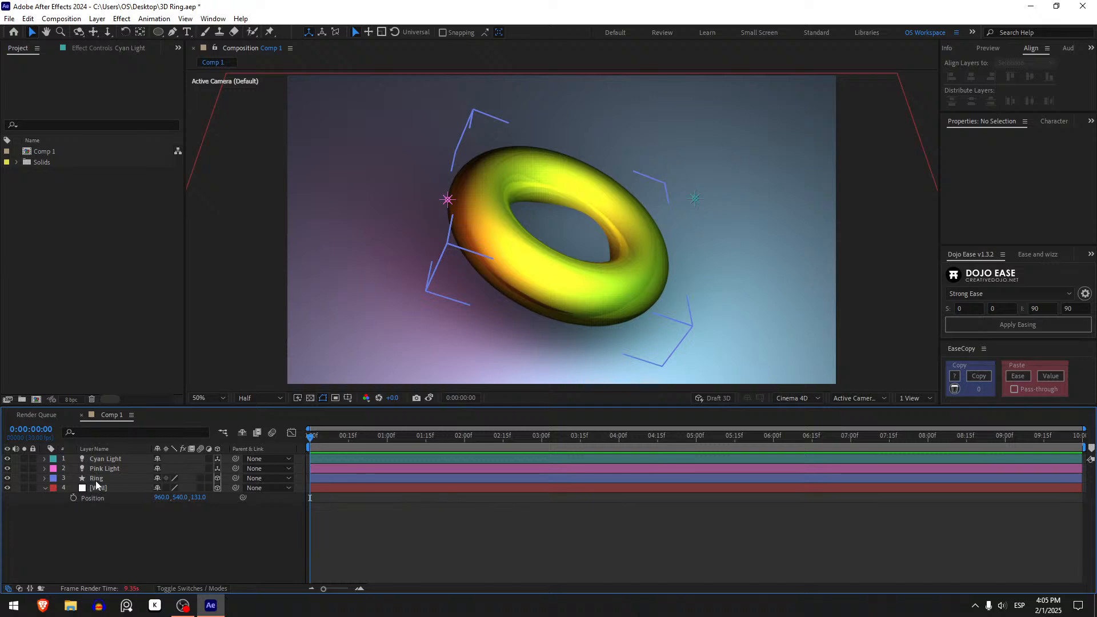
click(44, 479)
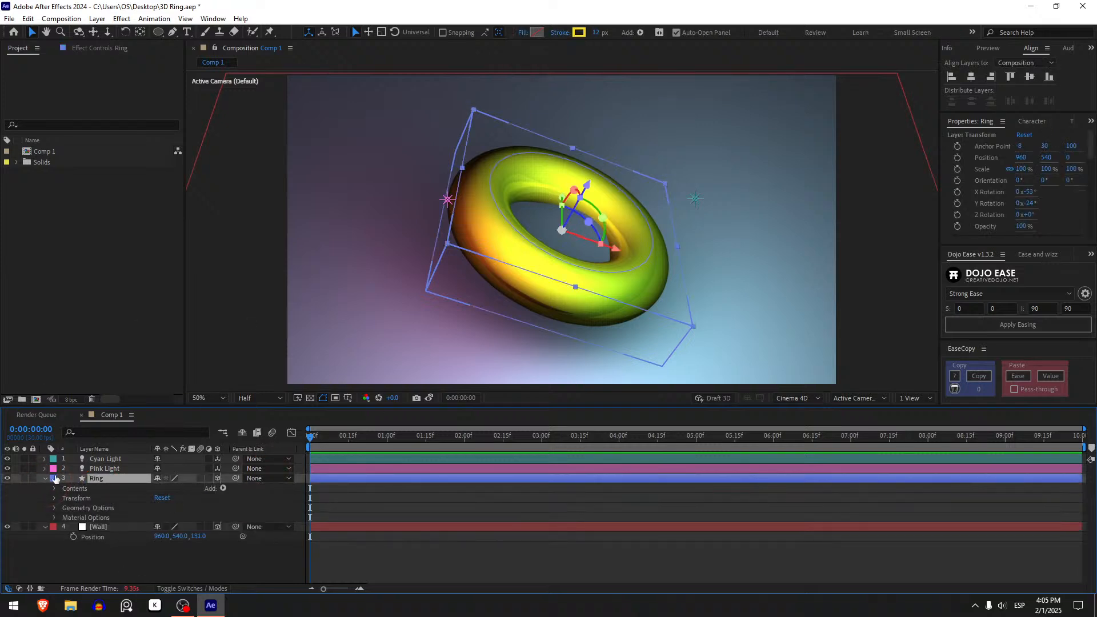
click(415, 535)
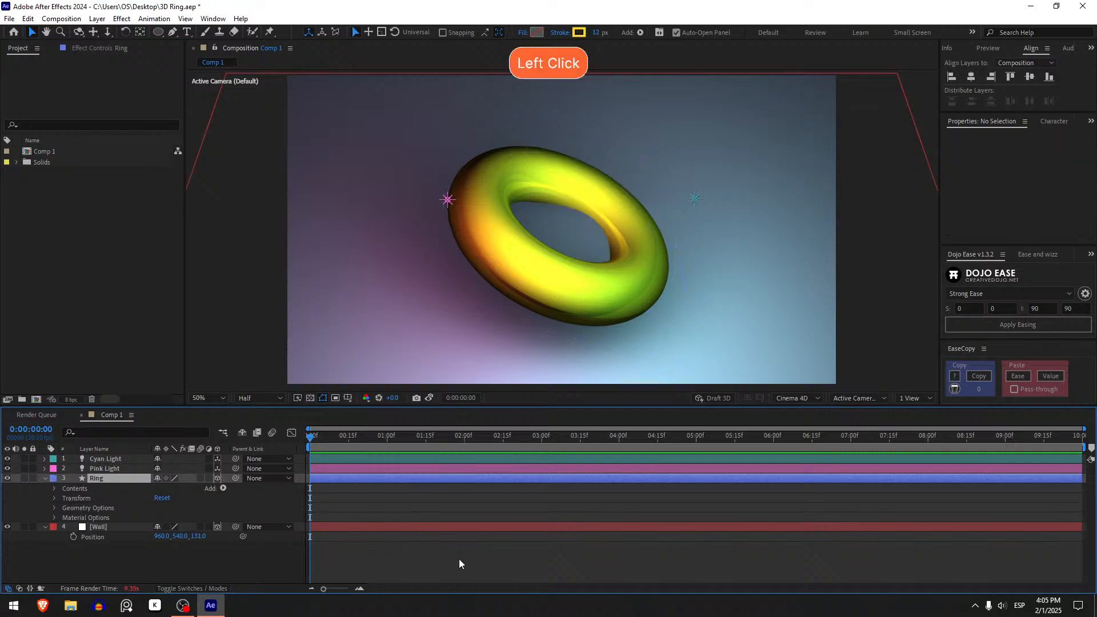
click(726, 398)
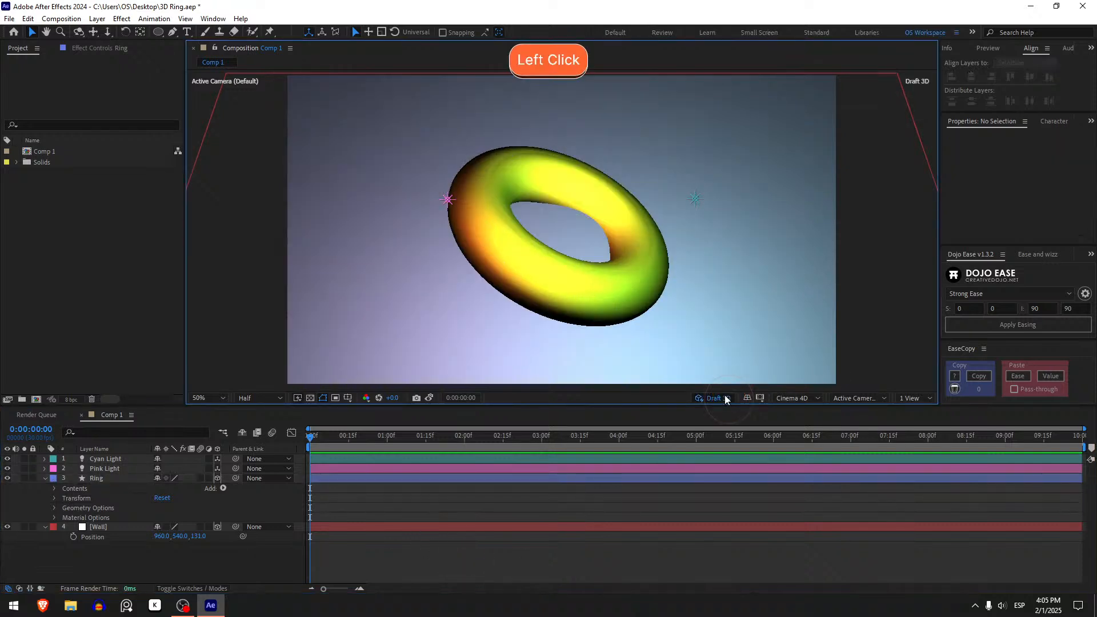
click(55, 508)
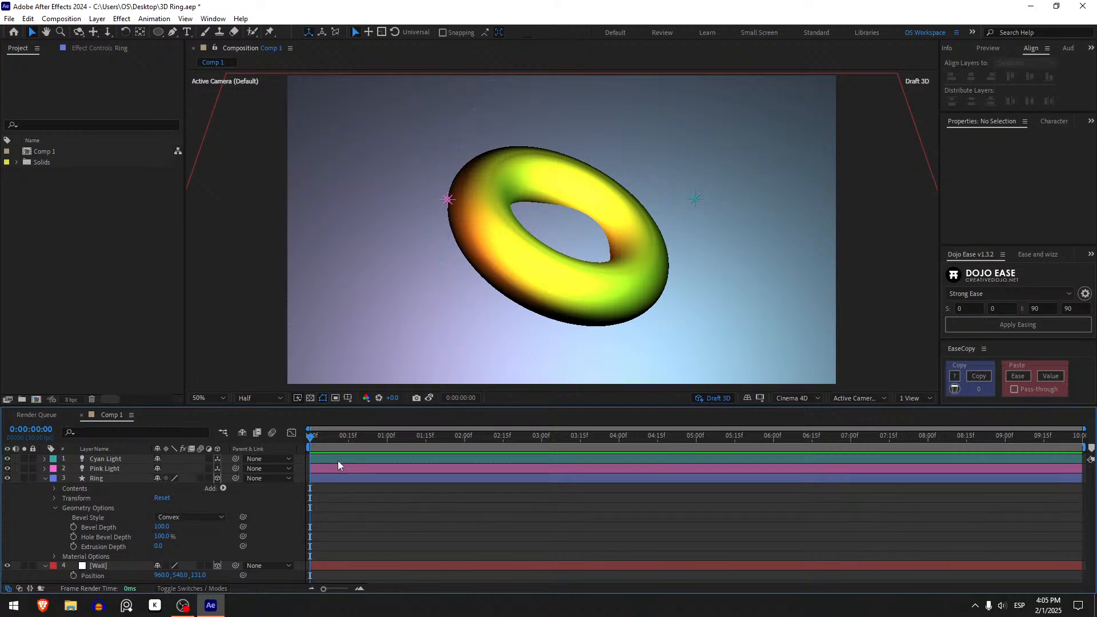
drag(331, 438, 387, 446)
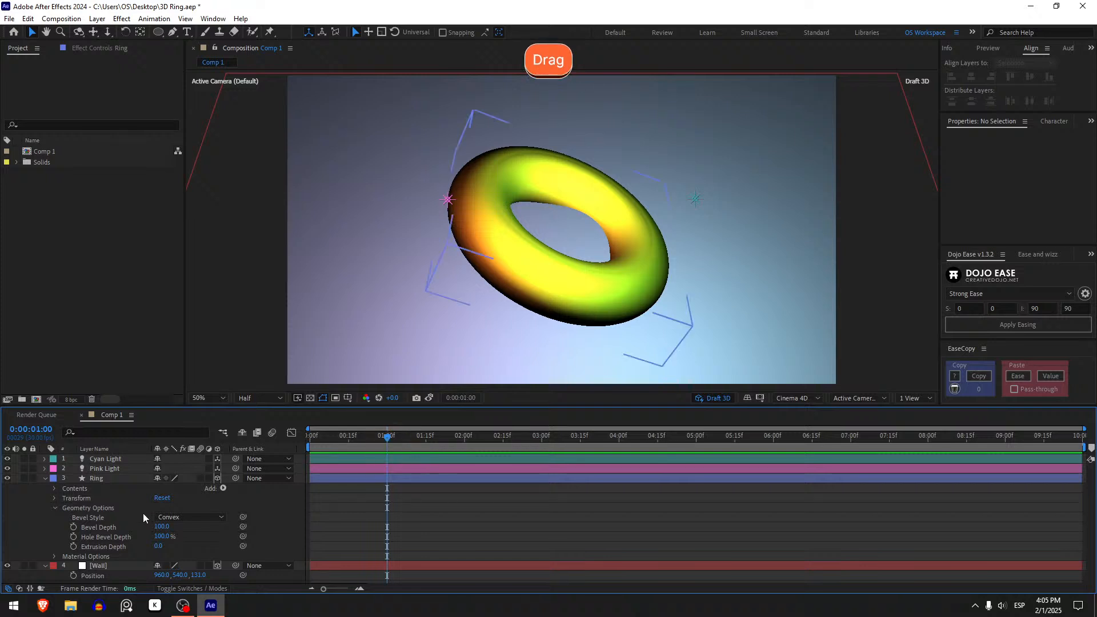
Keyframe the Ring's Bevel Depth at 0:00:01:00 with its current value and set it to 0 at 0:00:00:00.
click(74, 527)
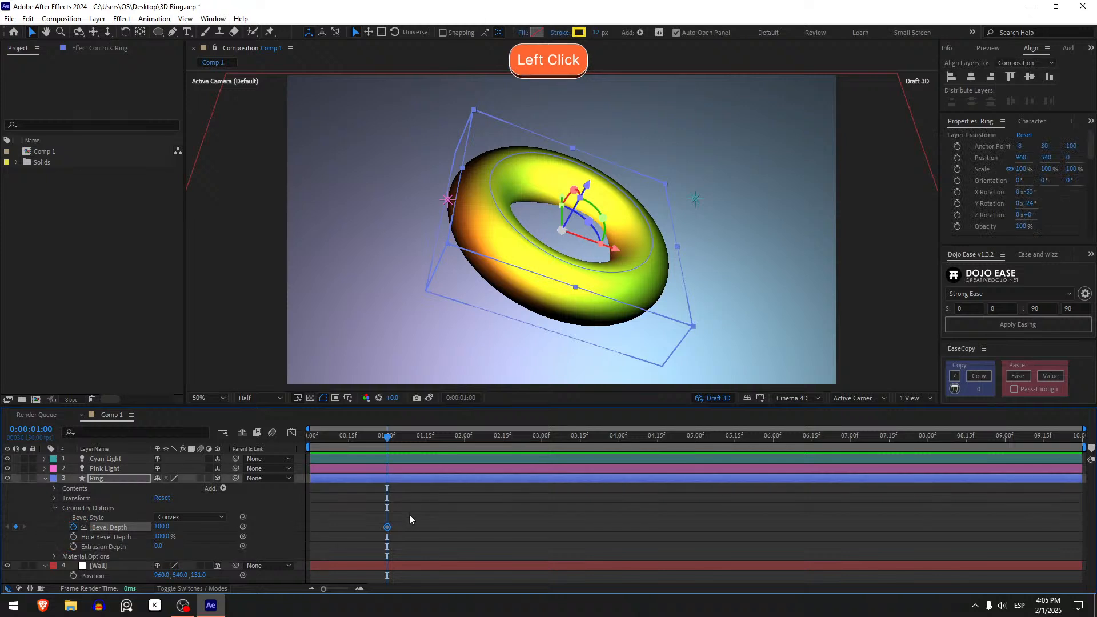
drag(387, 437, 310, 439)
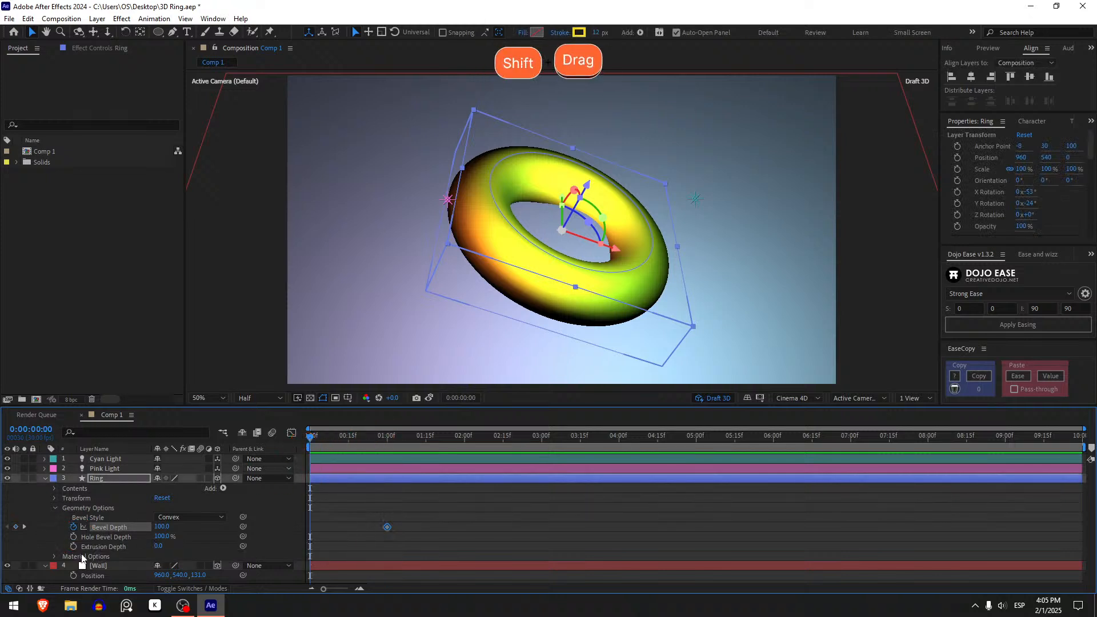
click(160, 527)
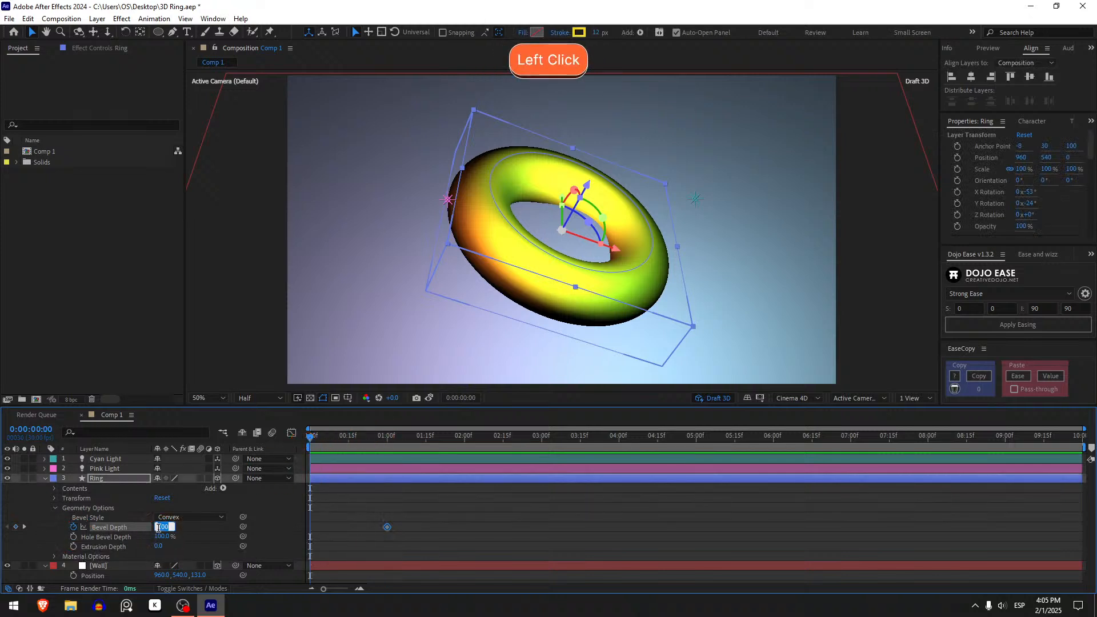
text(0)
key(Return)
click(365, 510)
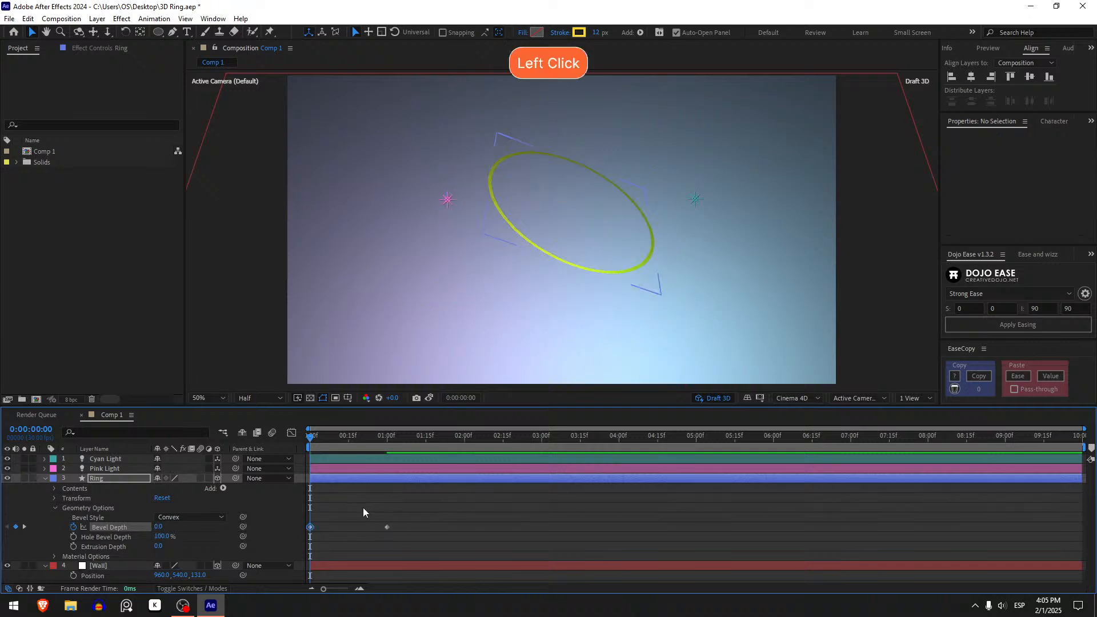
Play back the Bevel Depth animation several times from the start and return the current time to 0:00:00:00.
key(space)
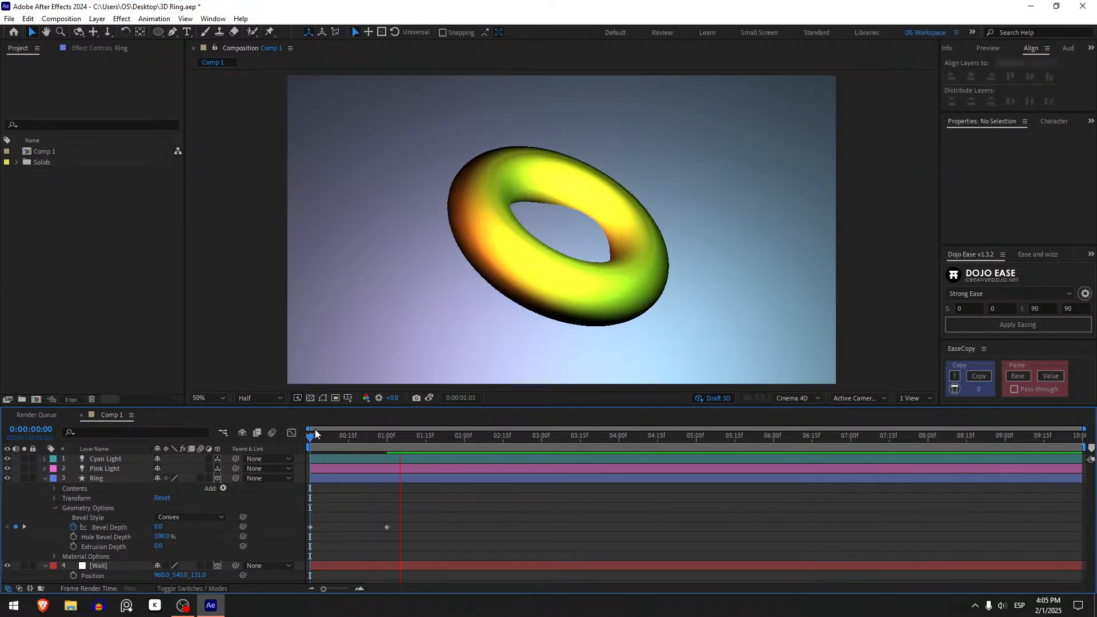
click(307, 438)
key(space)
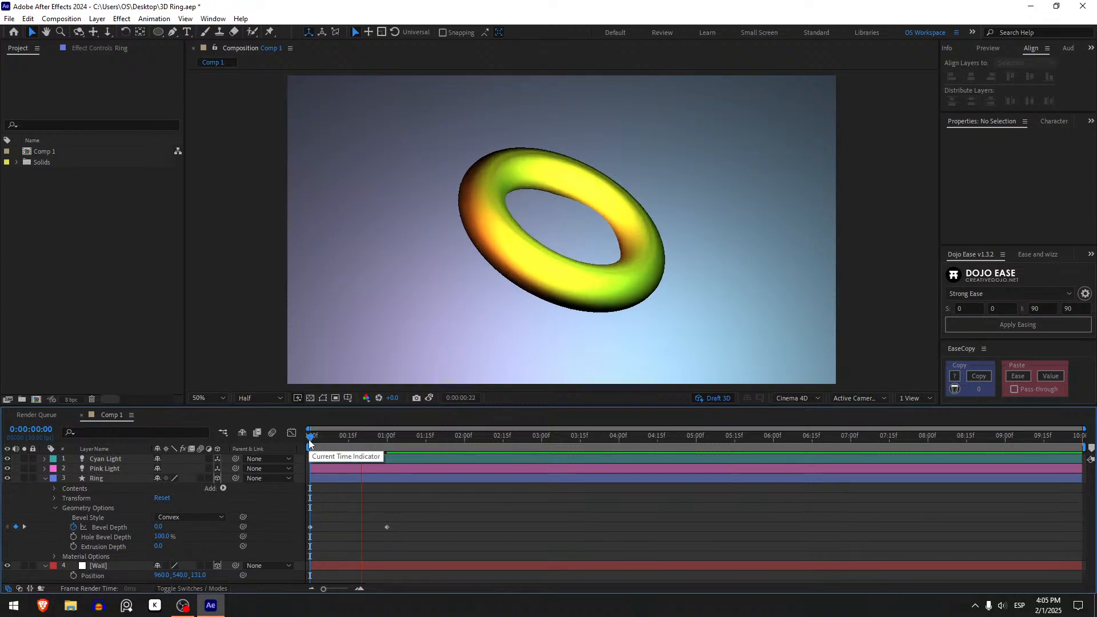
click(309, 440)
key(space)
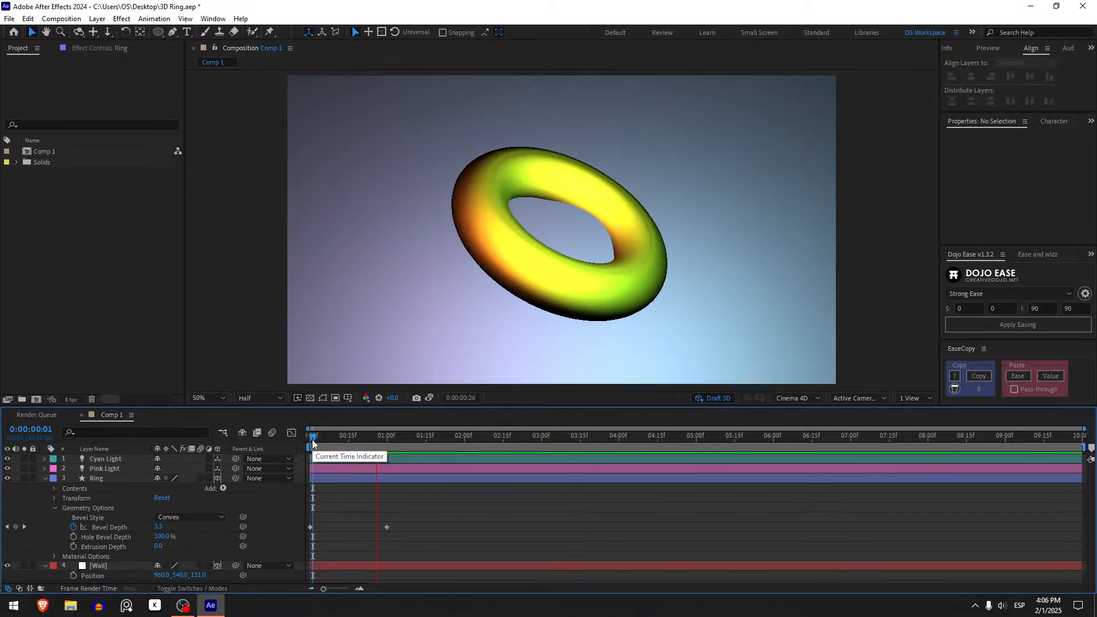
click(313, 443)
drag(314, 441, 282, 473)
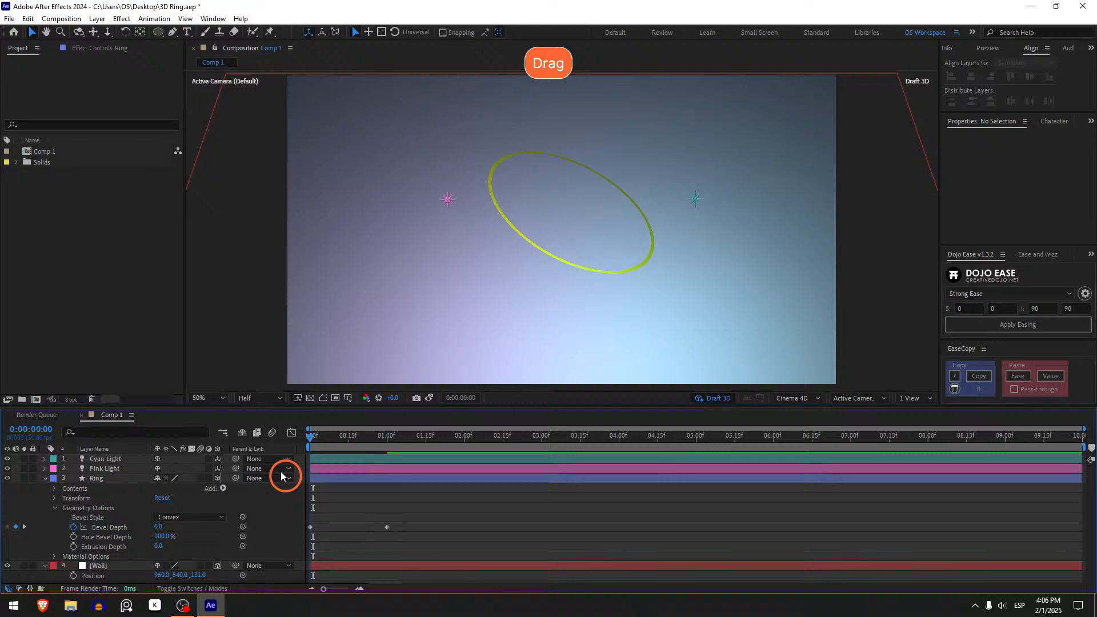
click(332, 493)
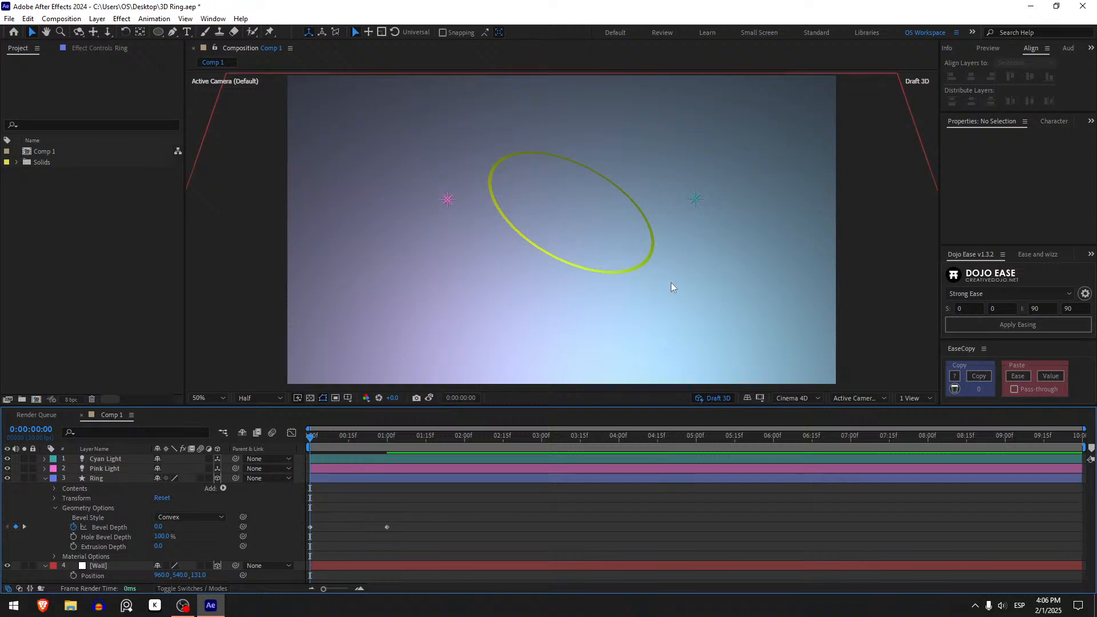
Add a Stroke Width keyframe to the Ring's Stroke 1 and move it to 0:00:01:00, in line with the Bevel Depth keyframe.
click(54, 488)
click(64, 499)
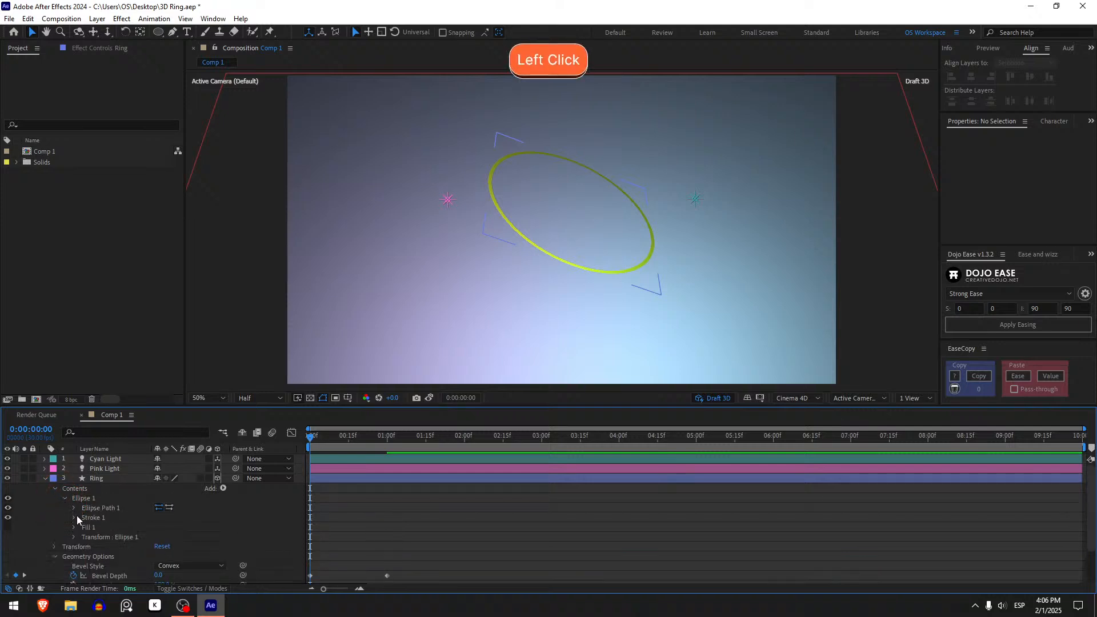
click(73, 517)
scroll(97, 510, down, 3)
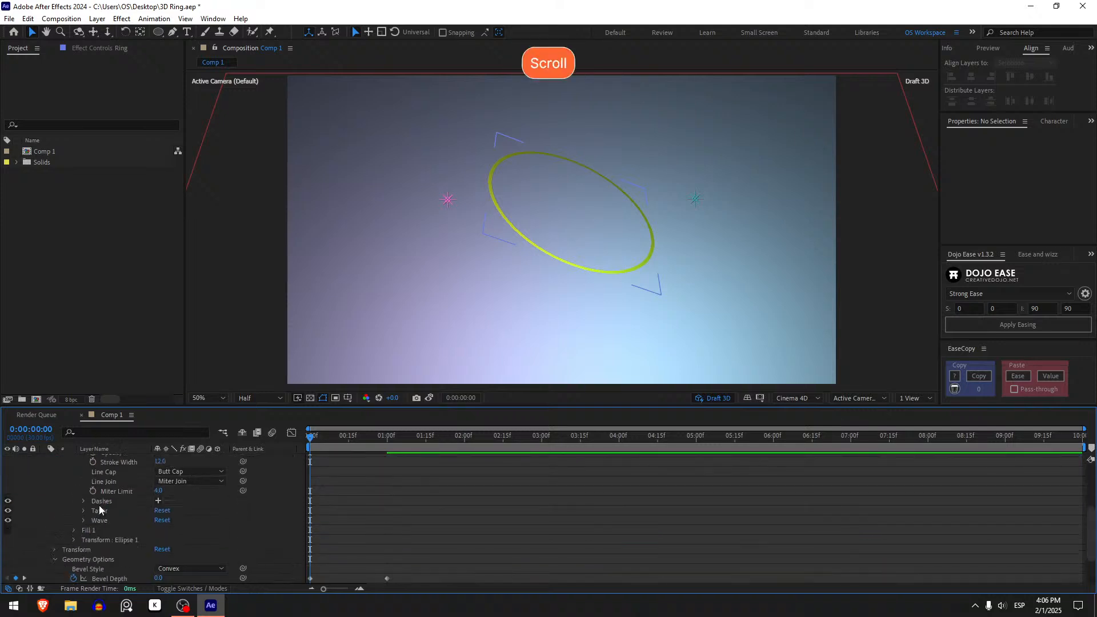
scroll(99, 509, up, 2)
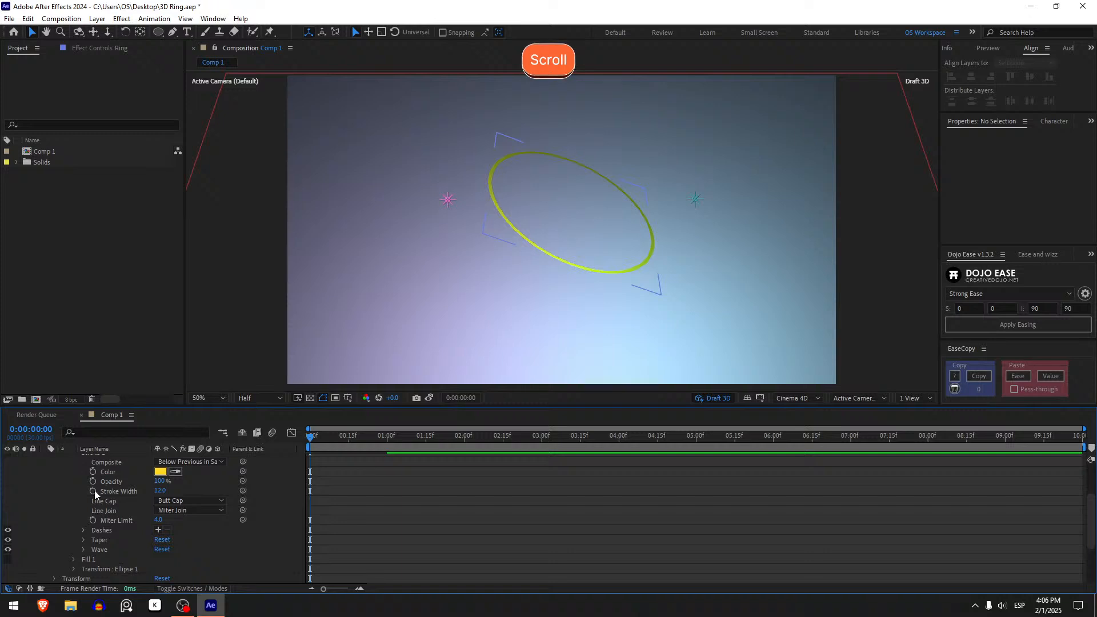
click(93, 492)
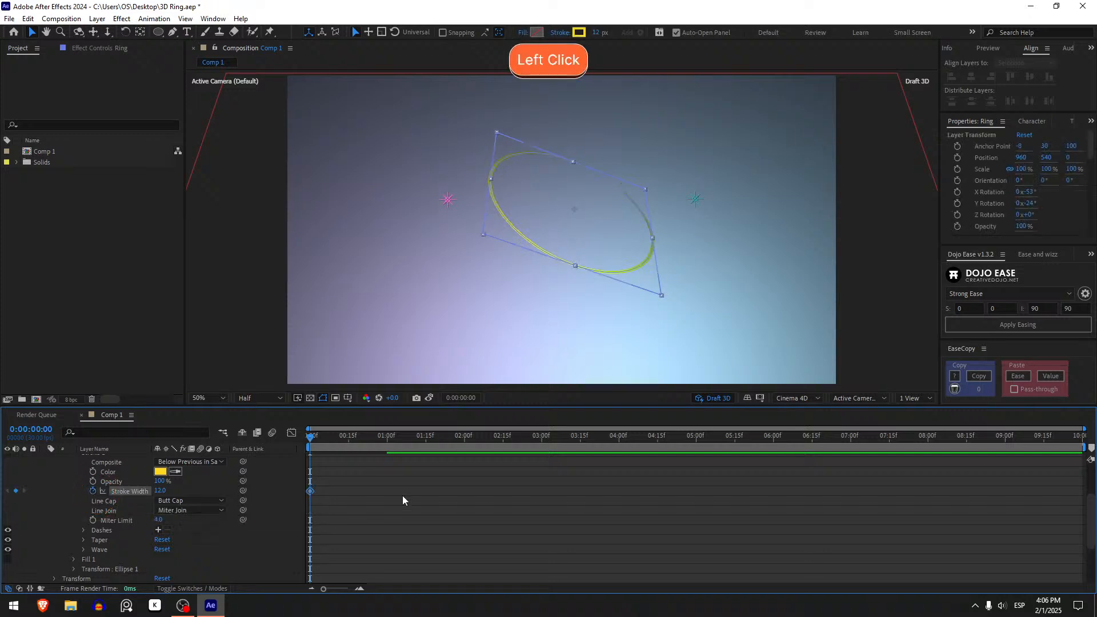
key(u)
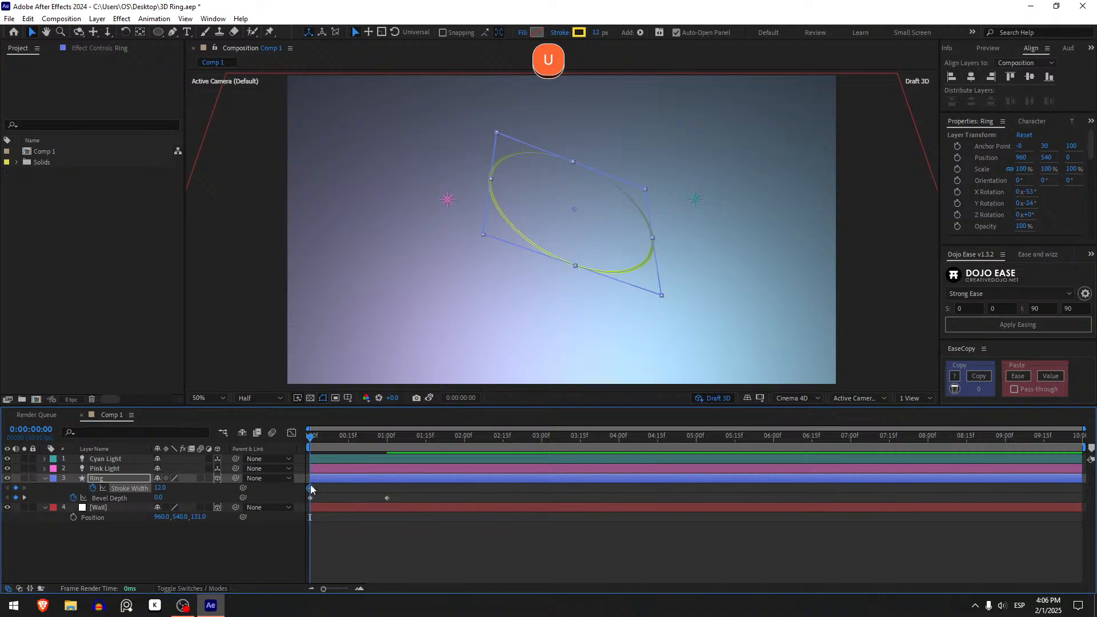
drag(311, 489, 389, 495)
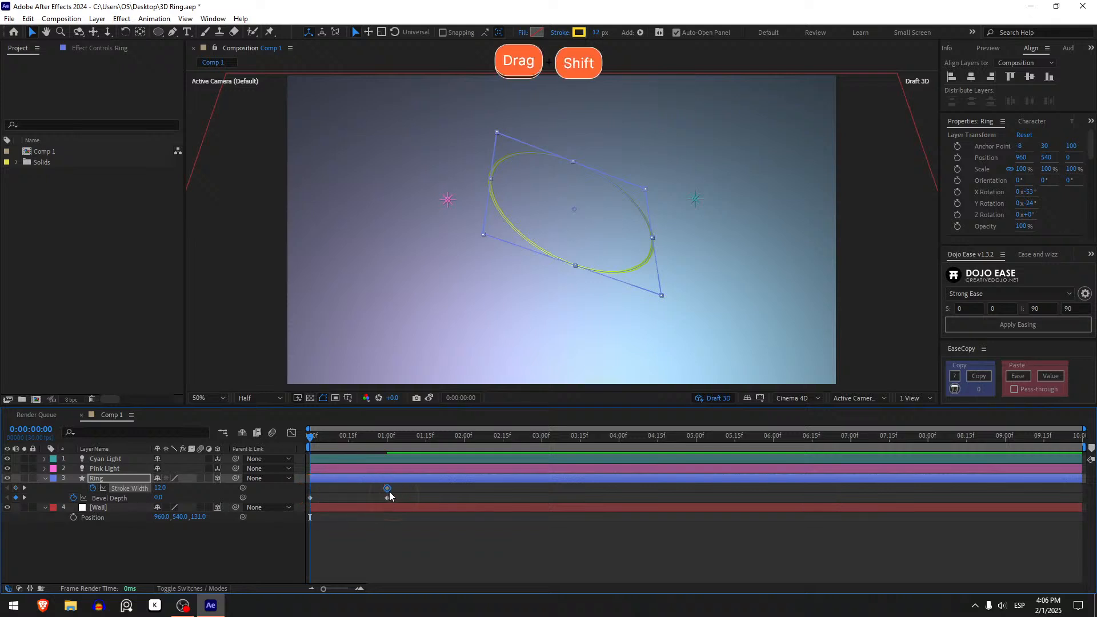
Set the Ring's Stroke Width to 0 at 0:00:00:00 and play back the growth from the start.
click(163, 489)
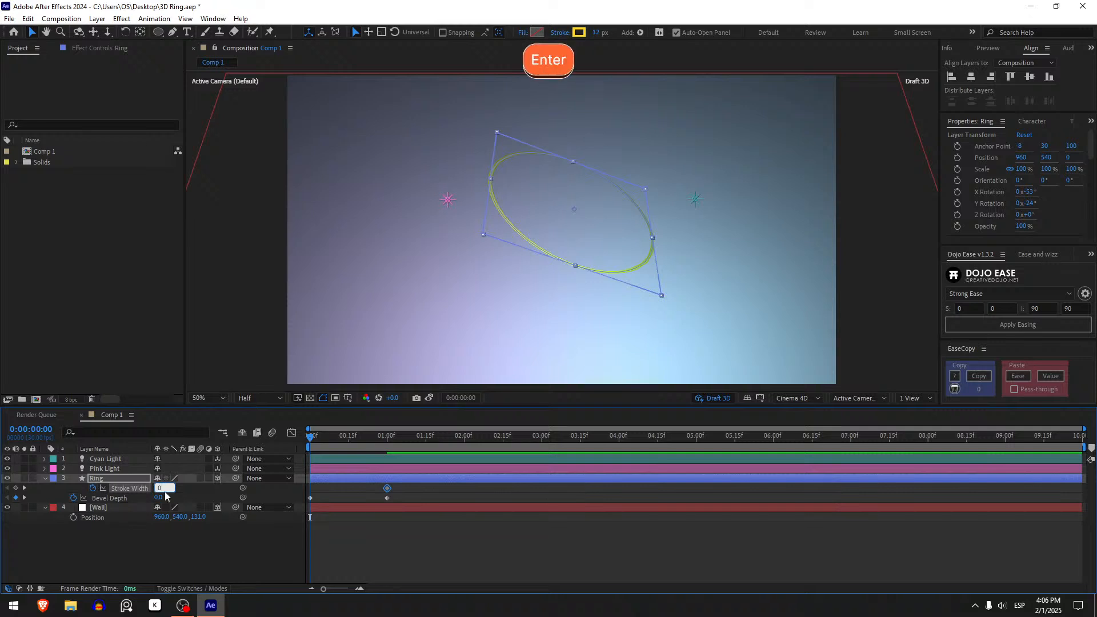
text(0)
key(Return)
click(343, 492)
key(space)
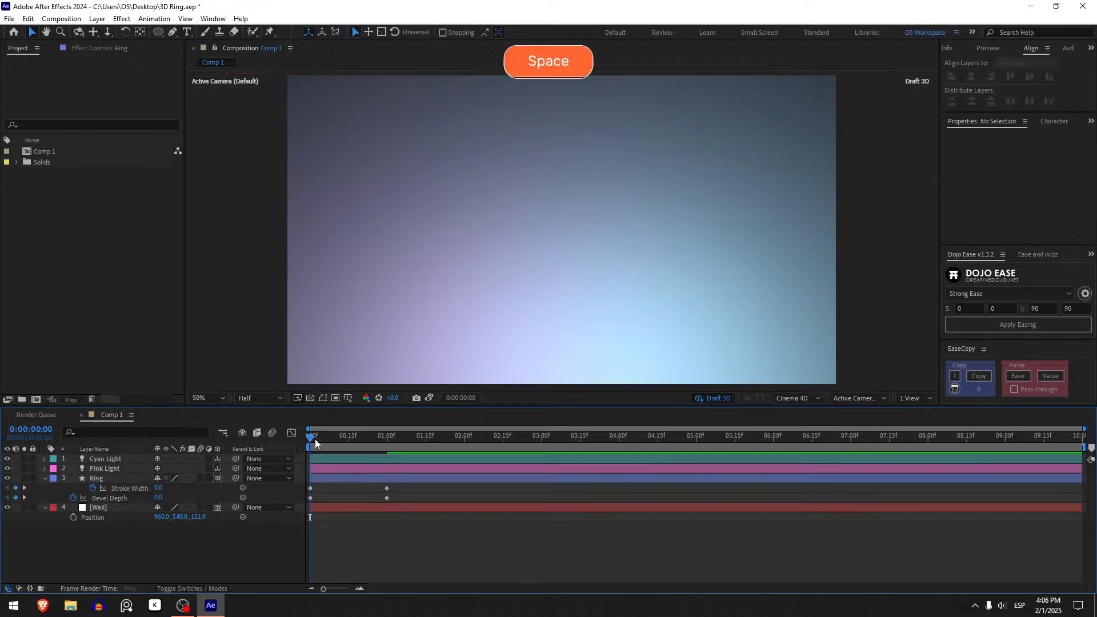
key(space)
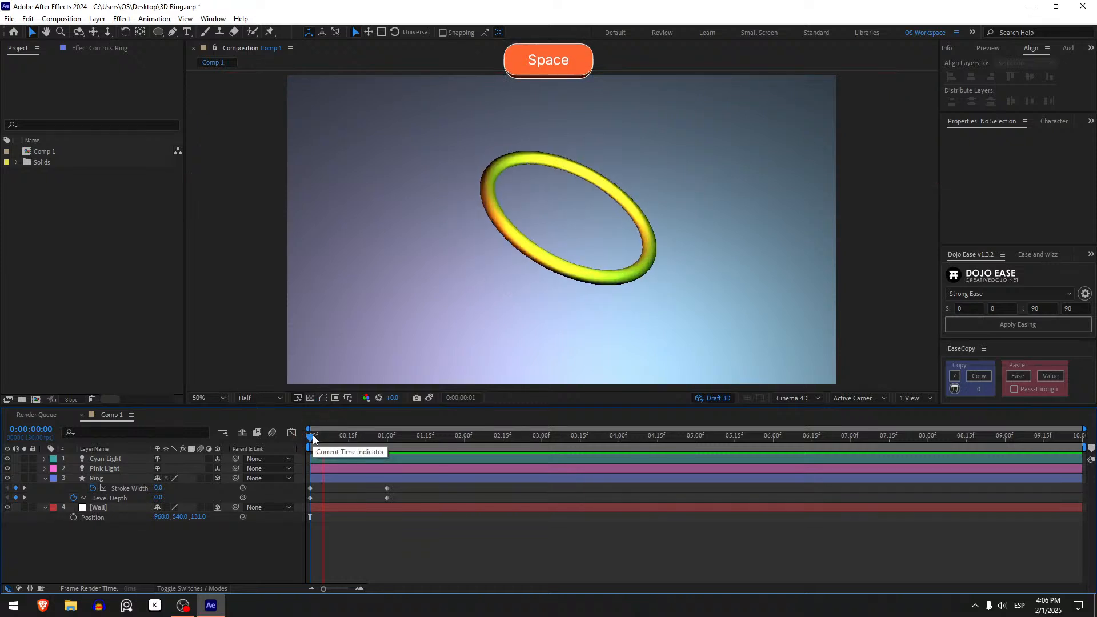
click(313, 436)
Easy Ease the Stroke Width and Bevel Depth keyframes at 0:00:01:00 and stretch their incoming speed handles toward the start for a long slowdown.
drag(313, 435, 383, 488)
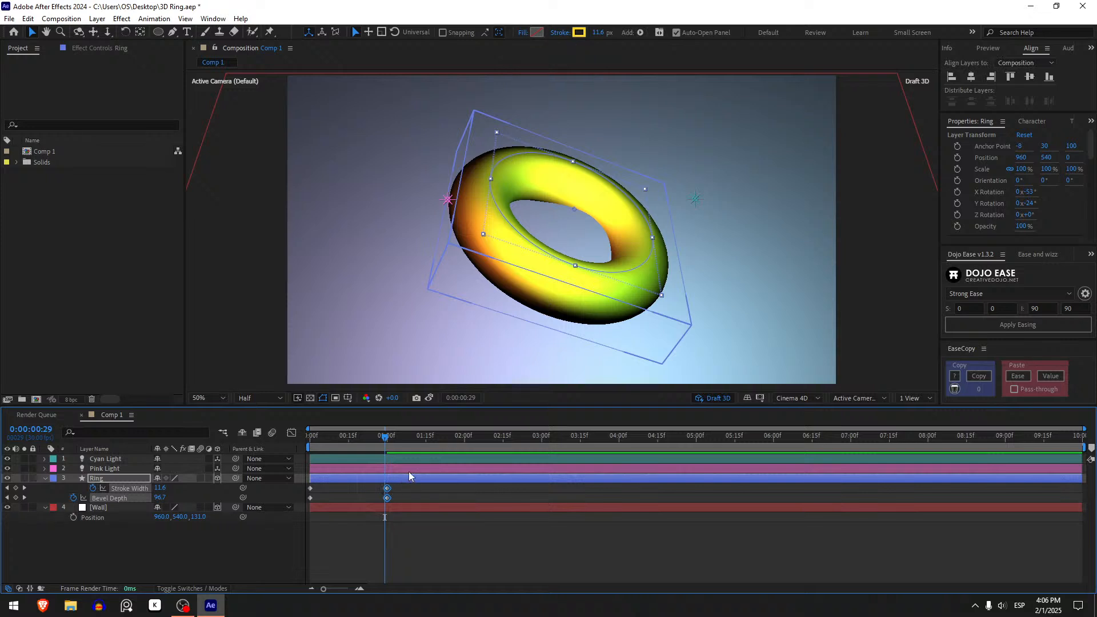
key(F9)
click(291, 435)
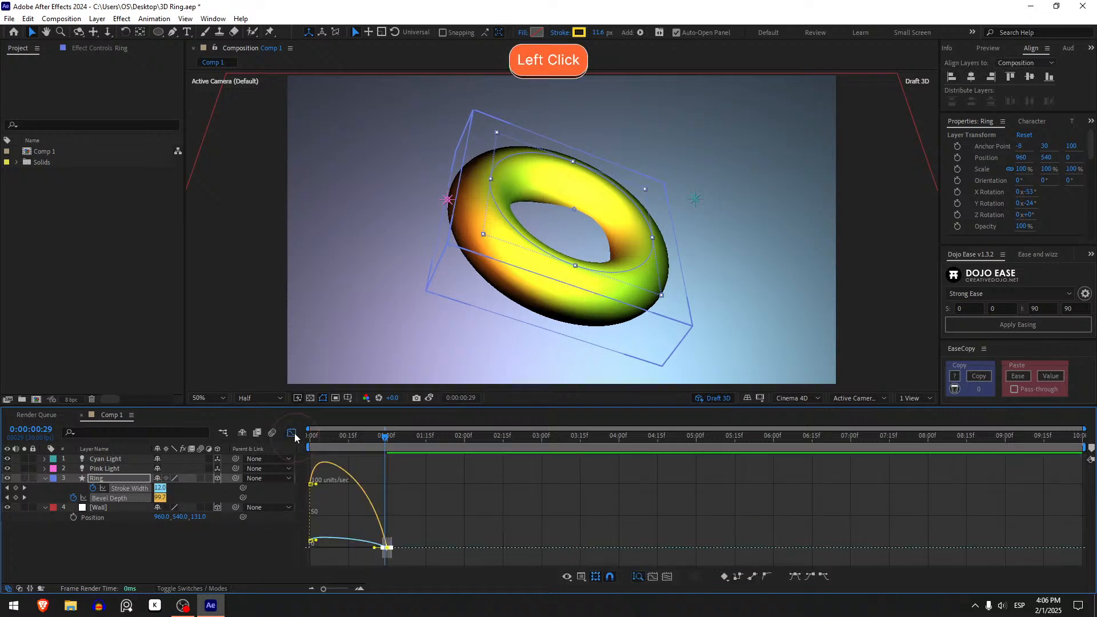
drag(374, 549, 323, 557)
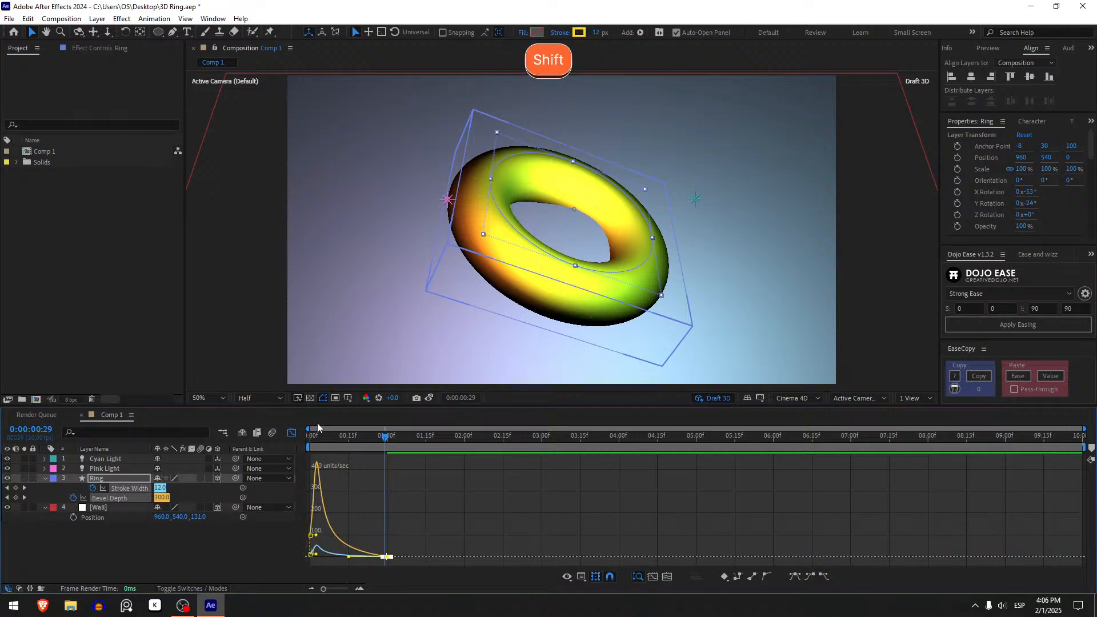
click(291, 433)
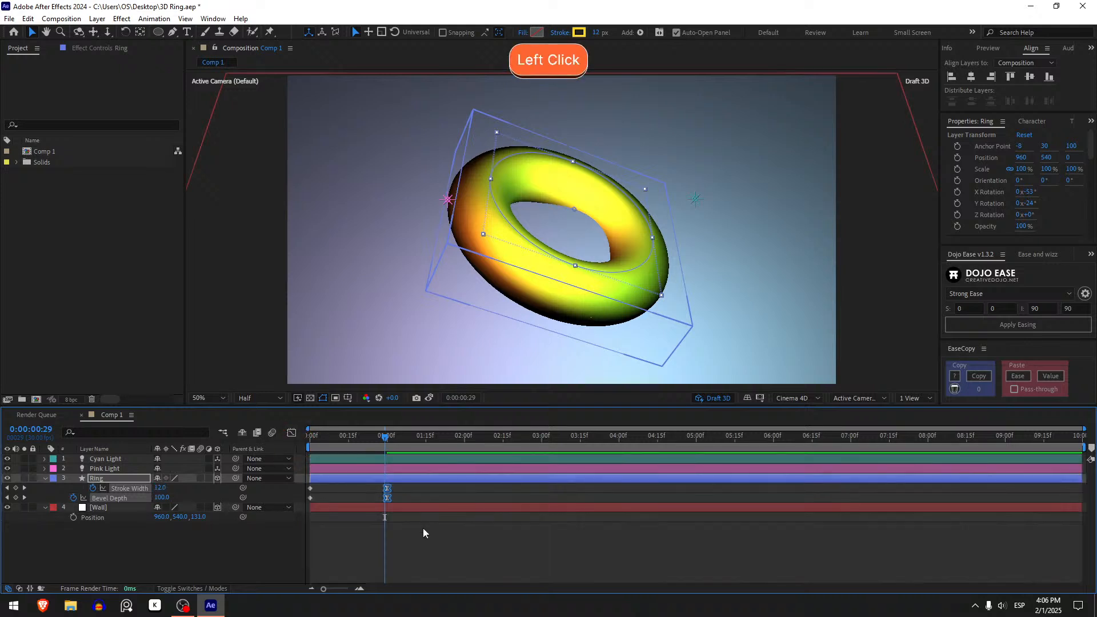
click(403, 542)
Replay the eased ring growth repeatedly from 0:00:00:00 to check its timing.
drag(369, 437, 293, 439)
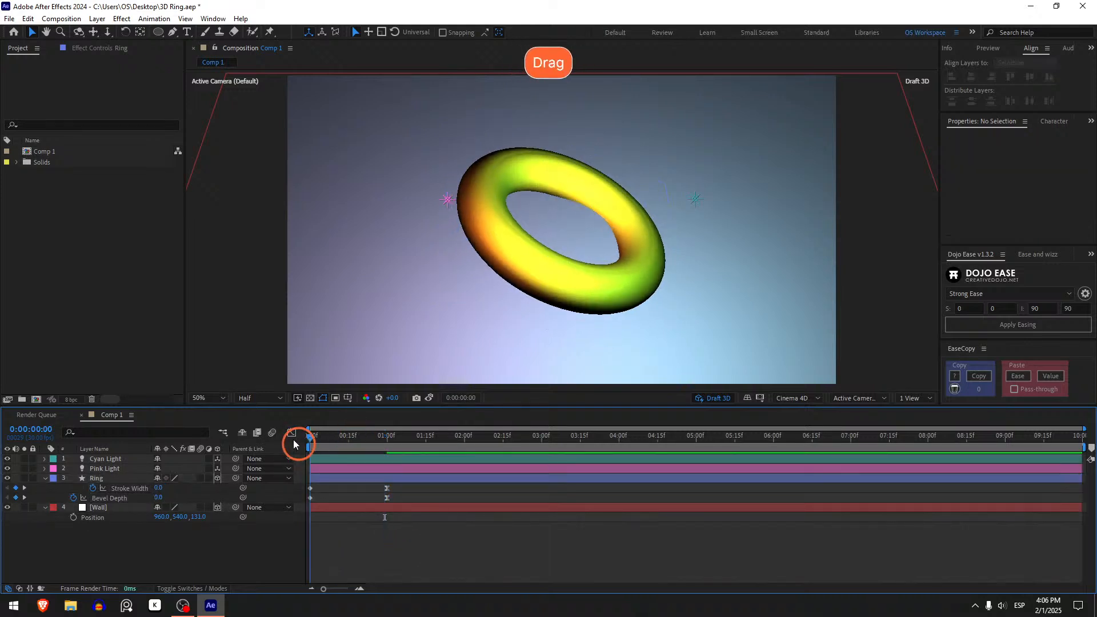
click(357, 566)
key(space)
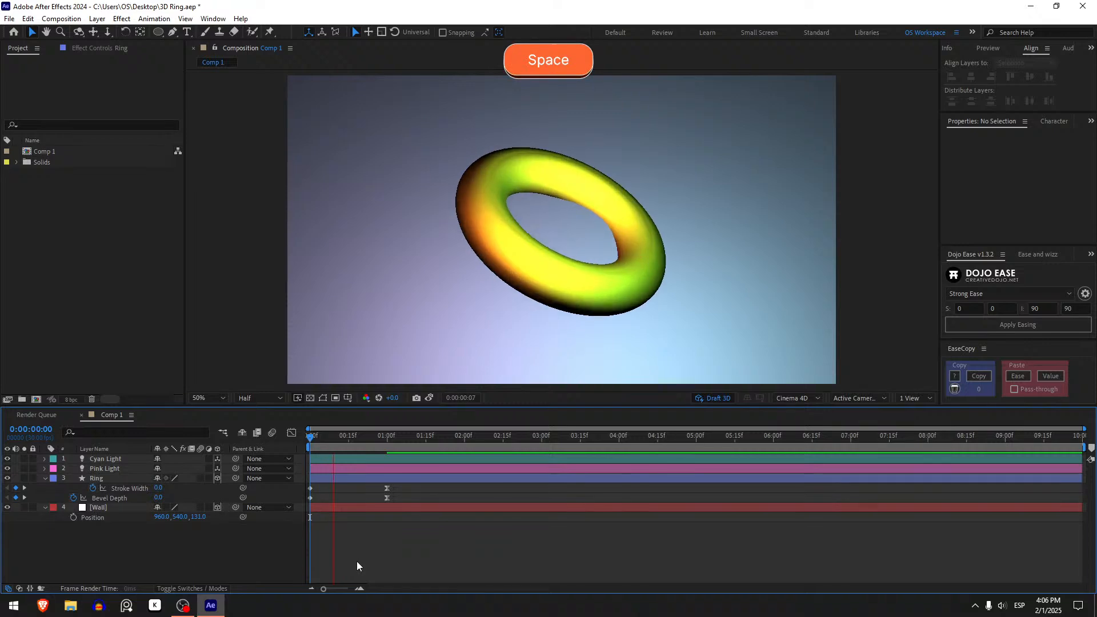
key(space)
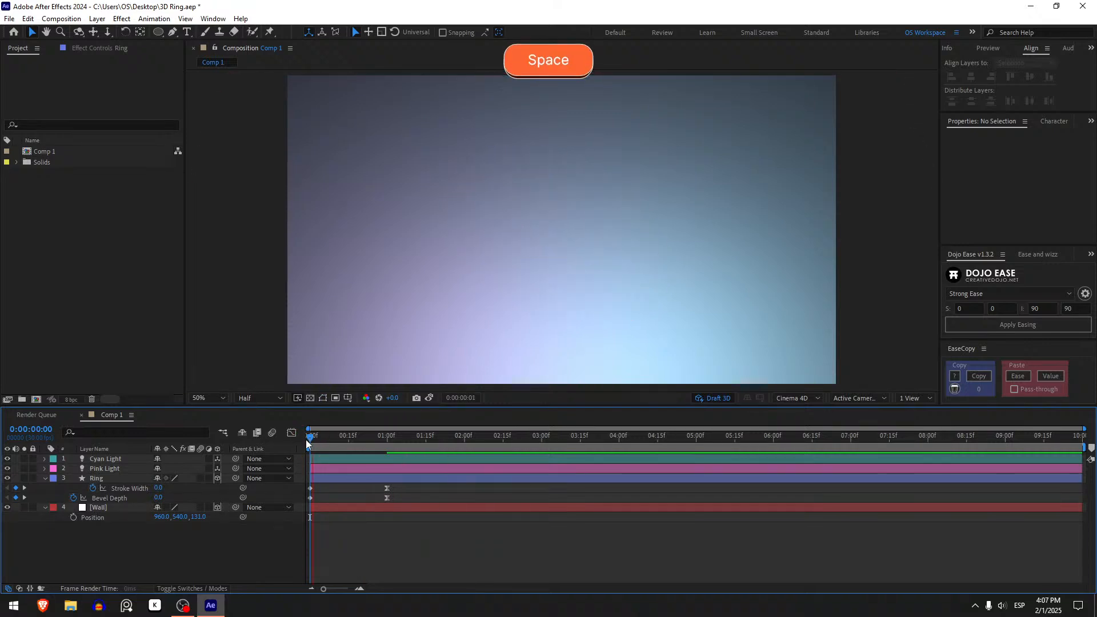
key(space)
key(space)
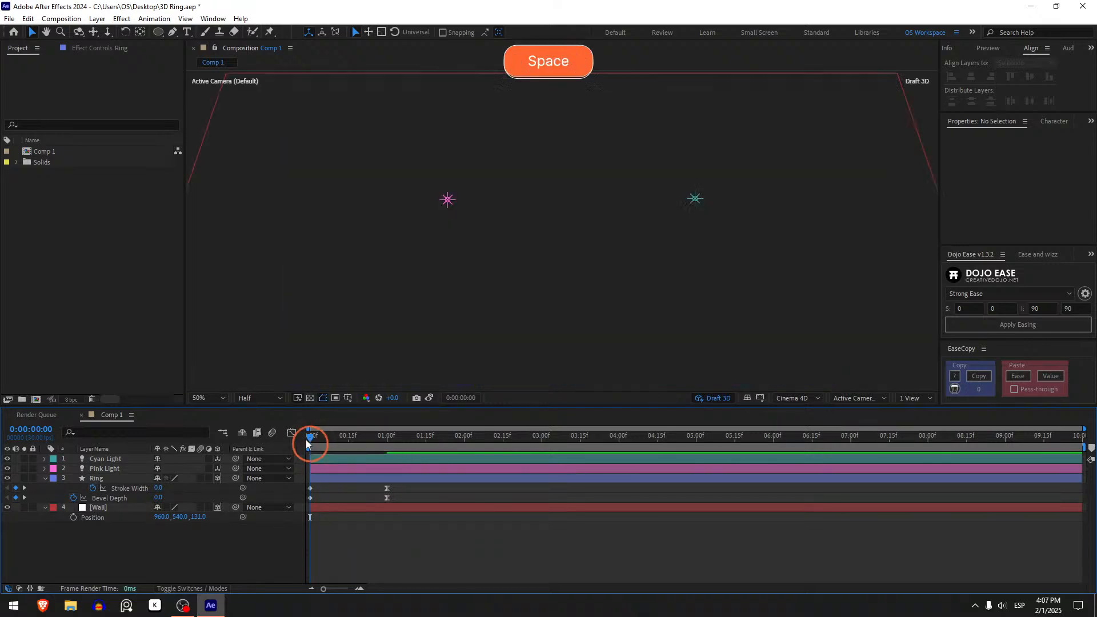
key(space)
click(306, 440)
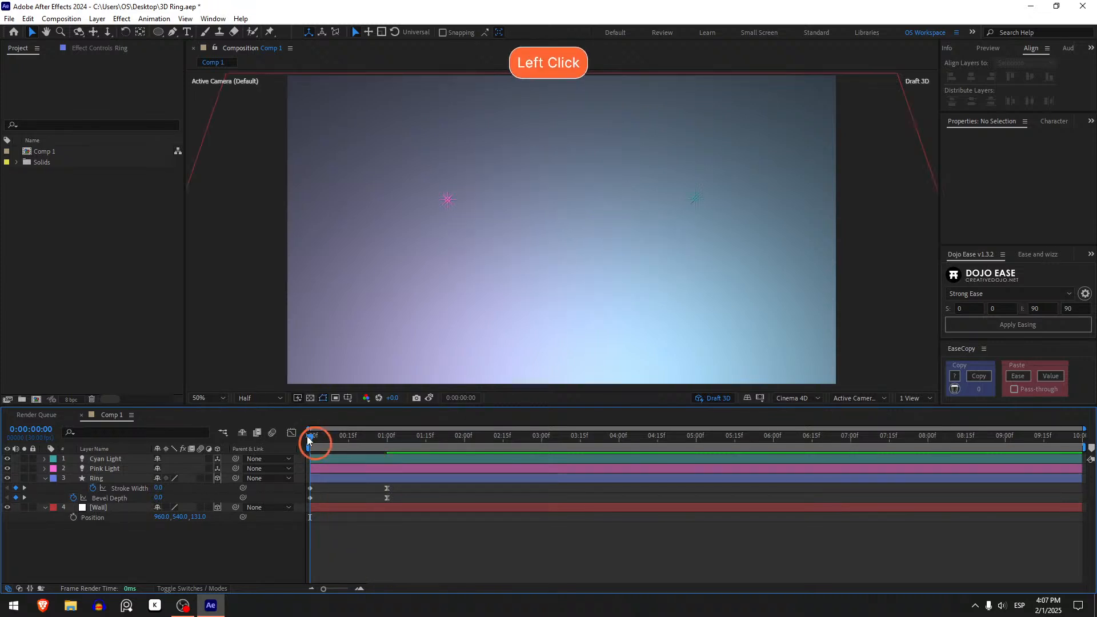
key(space)
click(309, 439)
key(space)
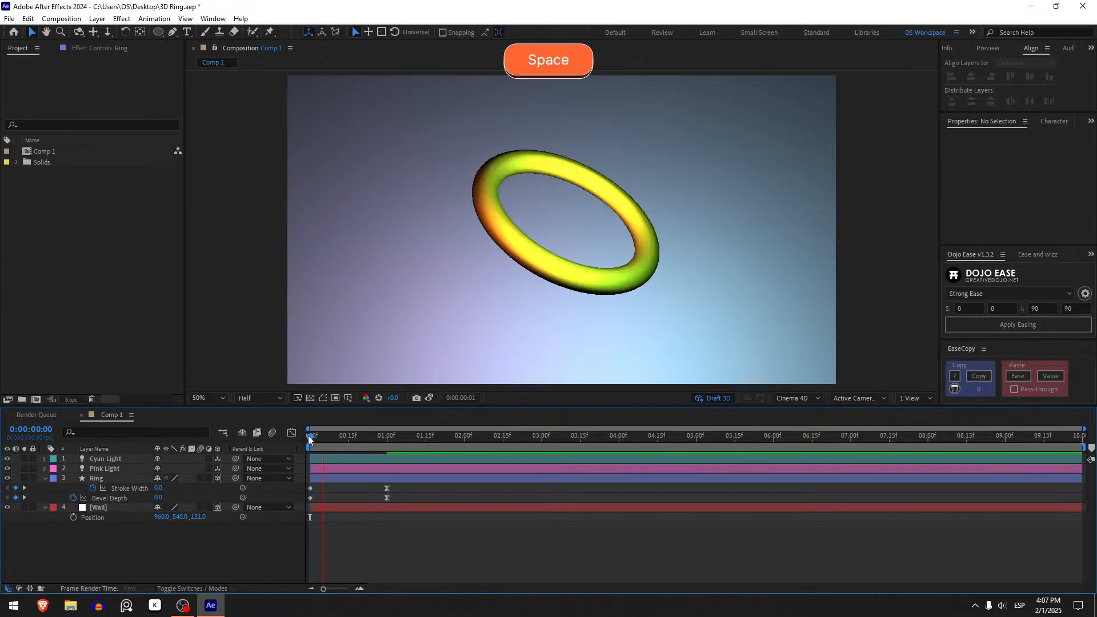
click(309, 438)
mouse_move(309, 438)
mouse_down()
mouse_move(371, 454)
mouse_move(267, 454)
mouse_move(382, 448)
mouse_move(350, 463)
mouse_move(302, 462)
mouse_up()
key(space)
click(313, 440)
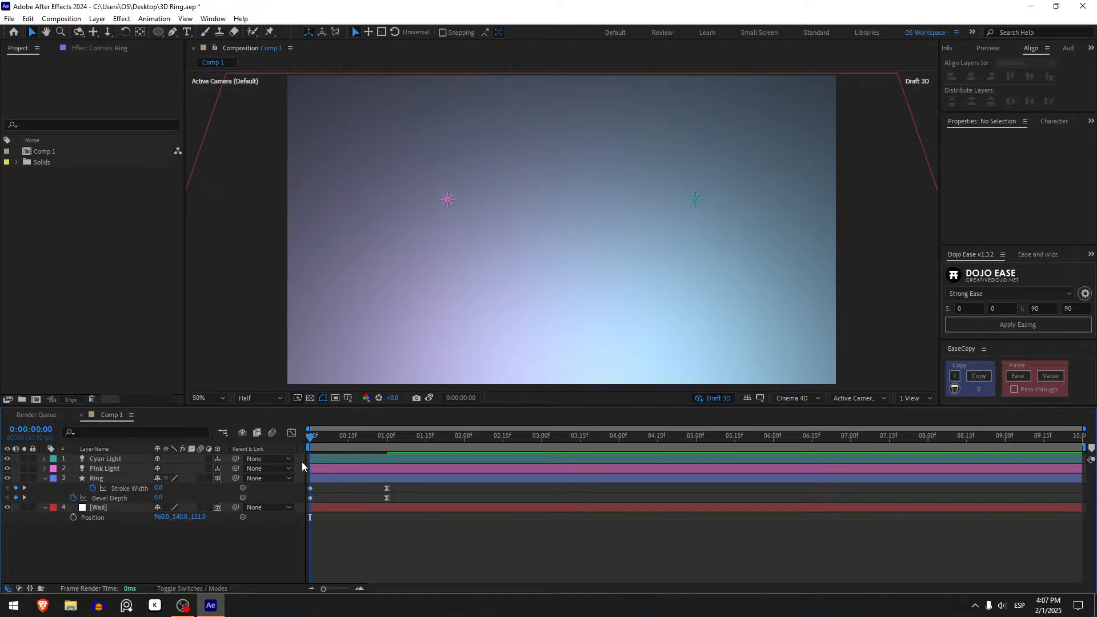
Add a Size keyframe to the Ring's Ellipse Path 1 and move it to 0:00:01:00, in line with the other keyframes.
click(44, 478)
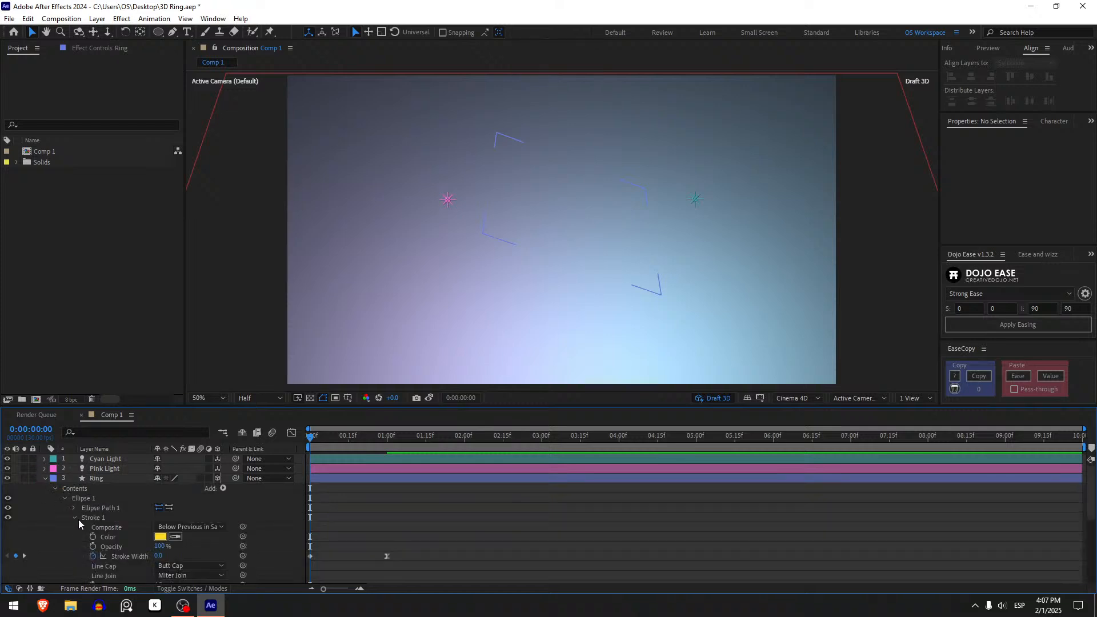
click(75, 519)
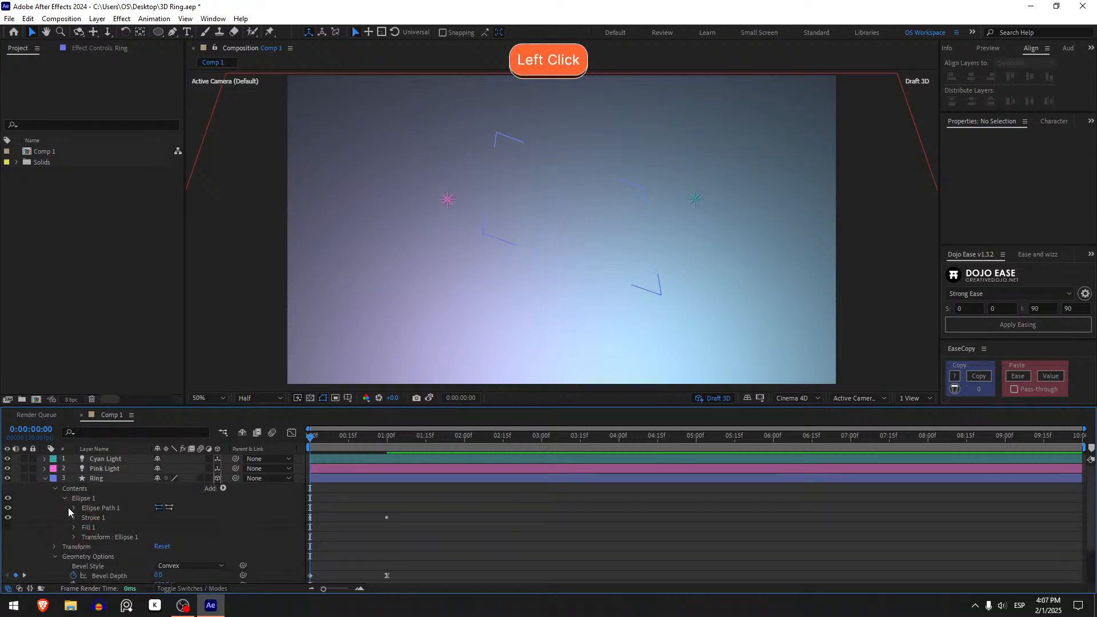
click(74, 508)
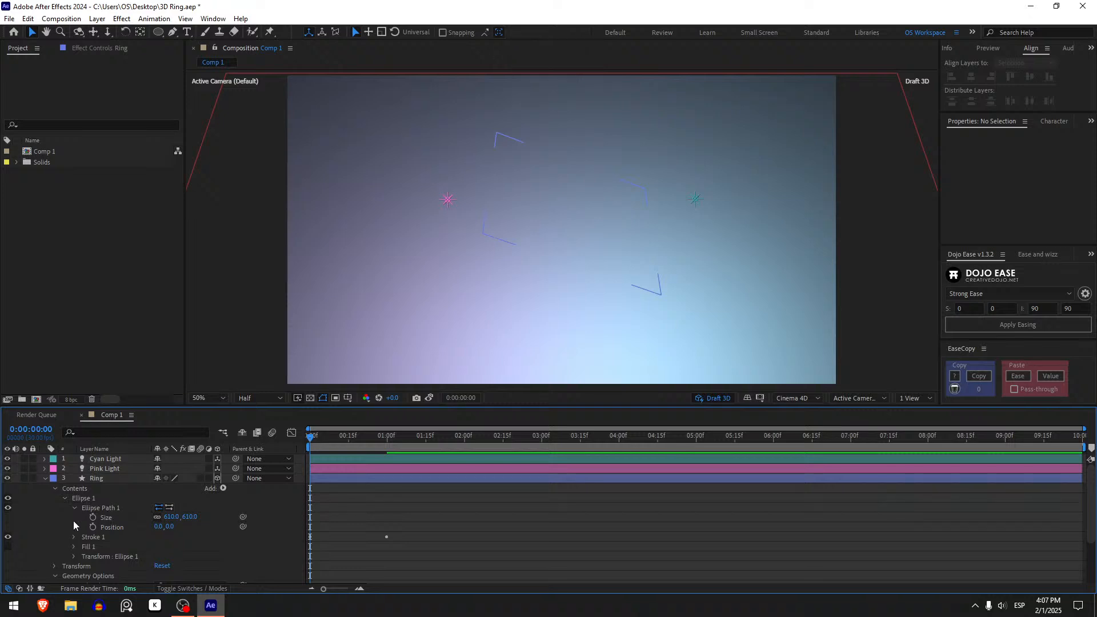
click(90, 517)
key(u)
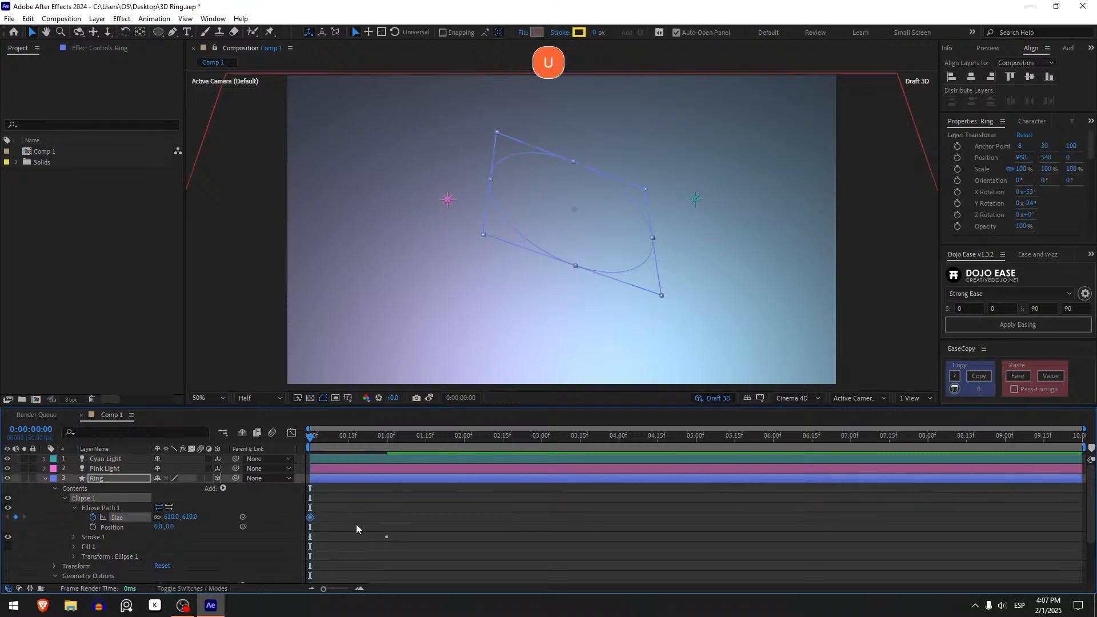
drag(311, 490, 384, 495)
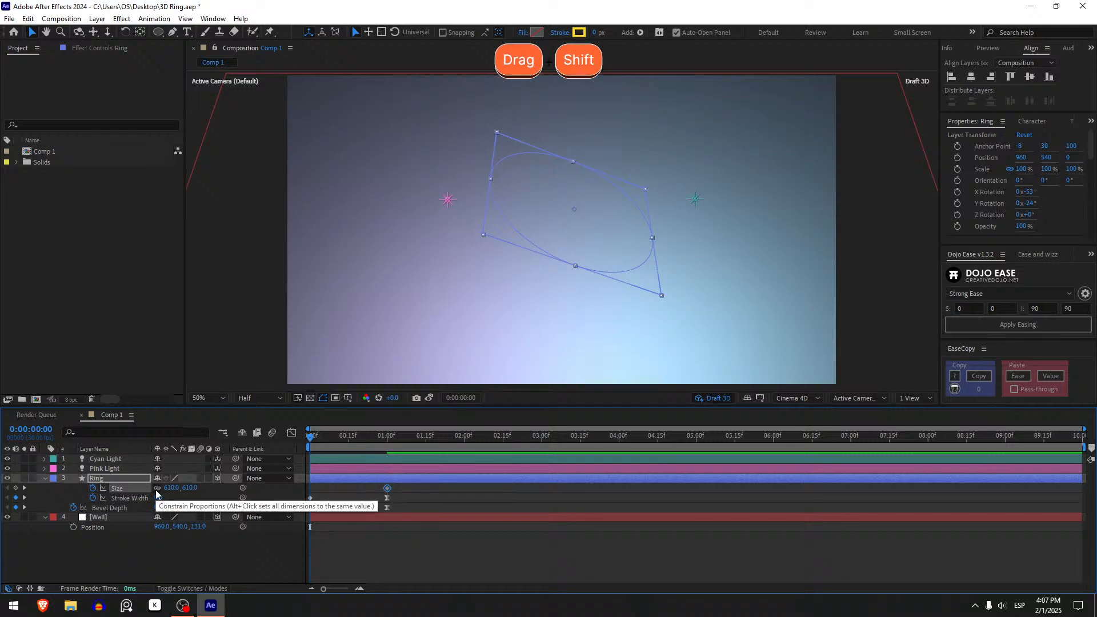
Set the Ring's ellipse Size to 0, 0 at 0:00:00:00.
click(185, 491)
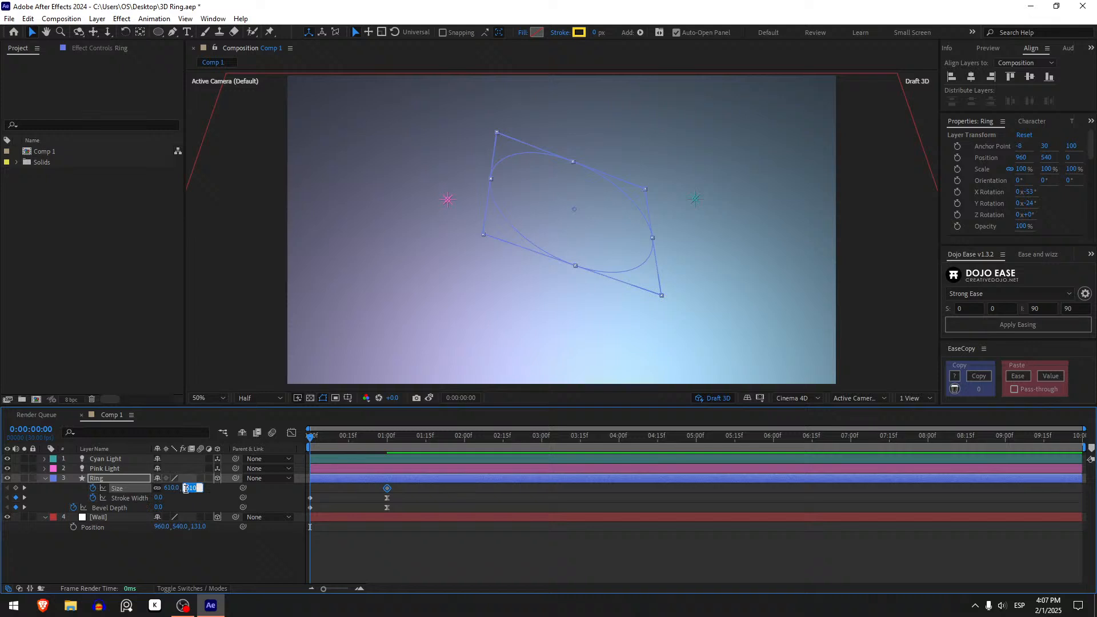
text(0)
key(Return)
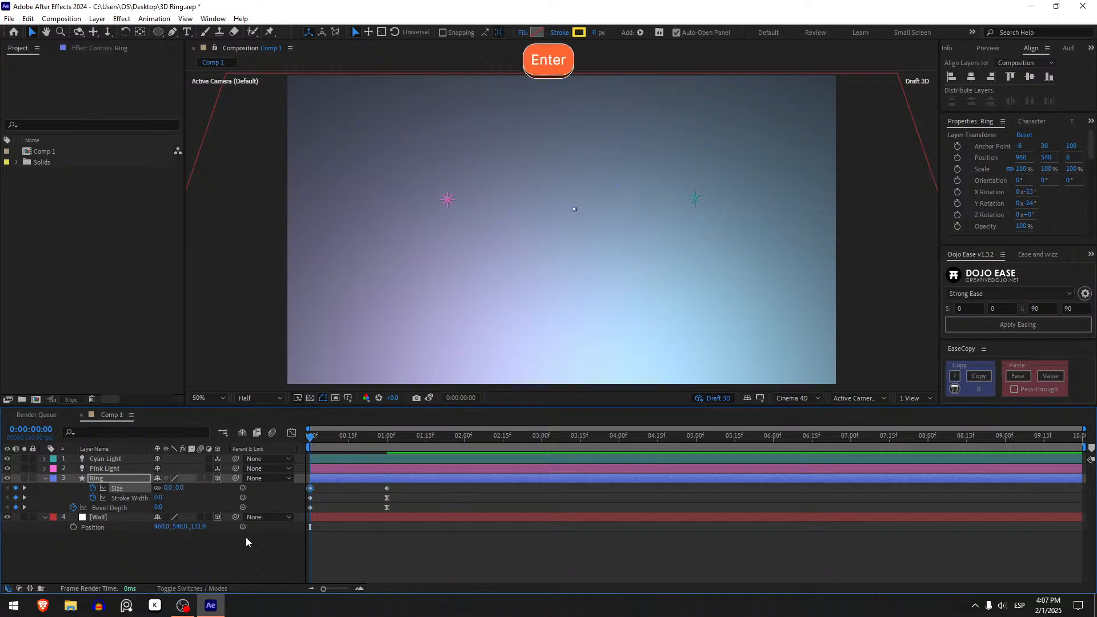
Replay the ring's size growth repeatedly from 0:00:00:00 and scrub through it to 0:00:01:00.
click(321, 561)
key(space)
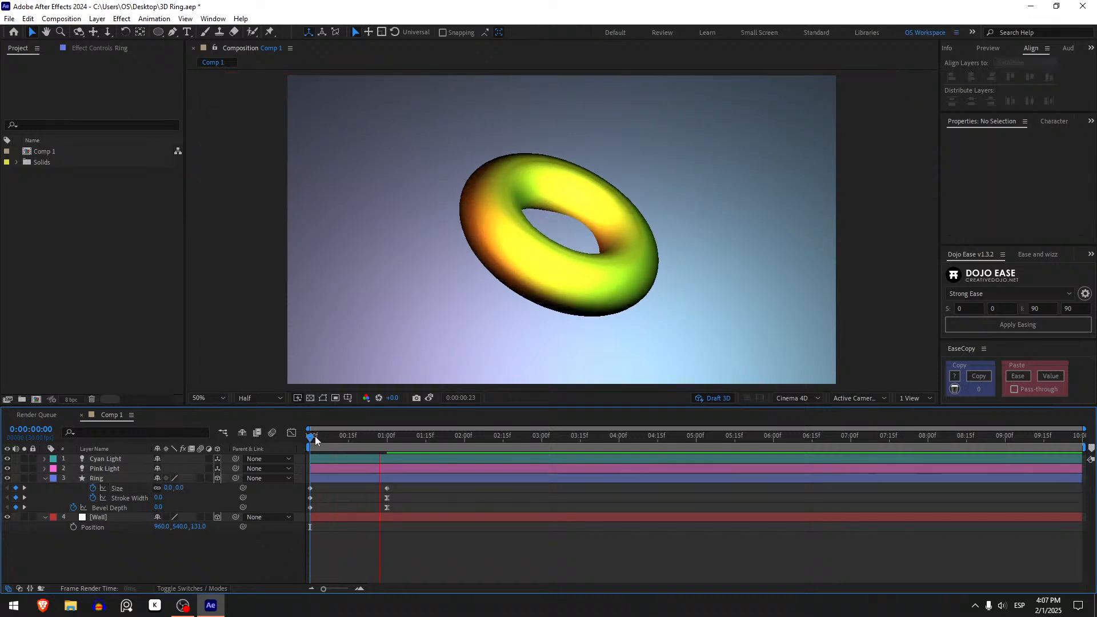
click(307, 437)
key(space)
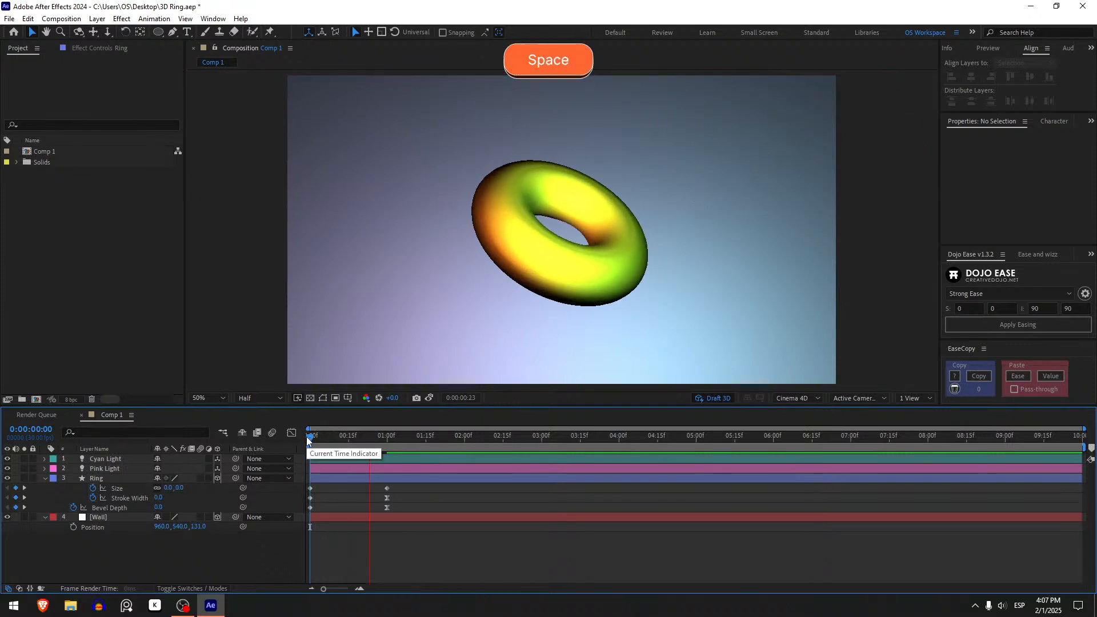
click(306, 437)
key(space)
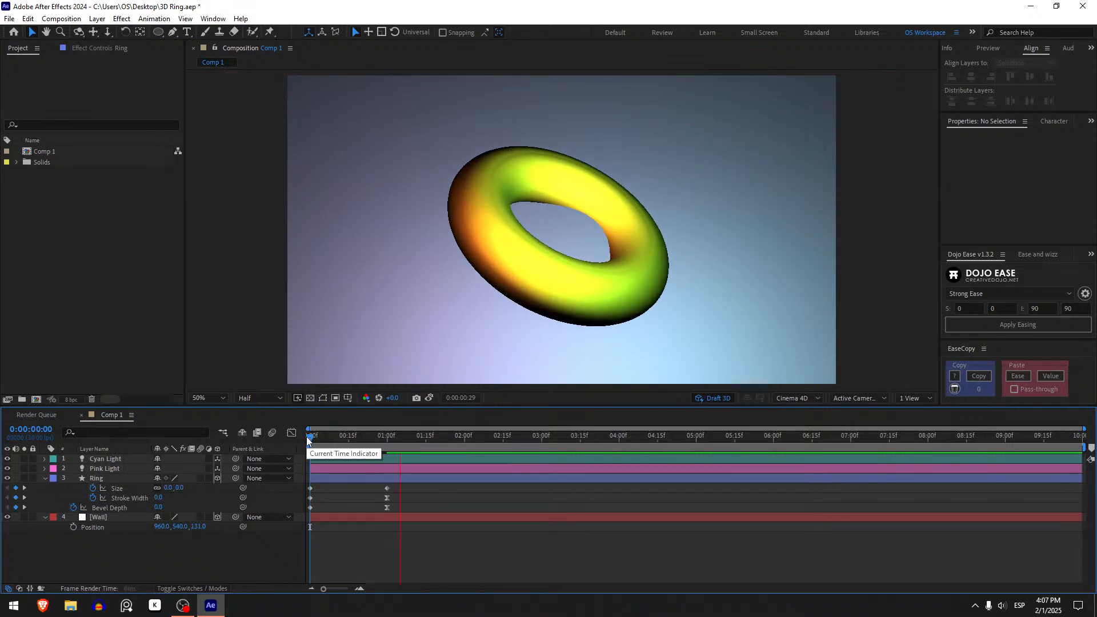
click(307, 437)
key(space)
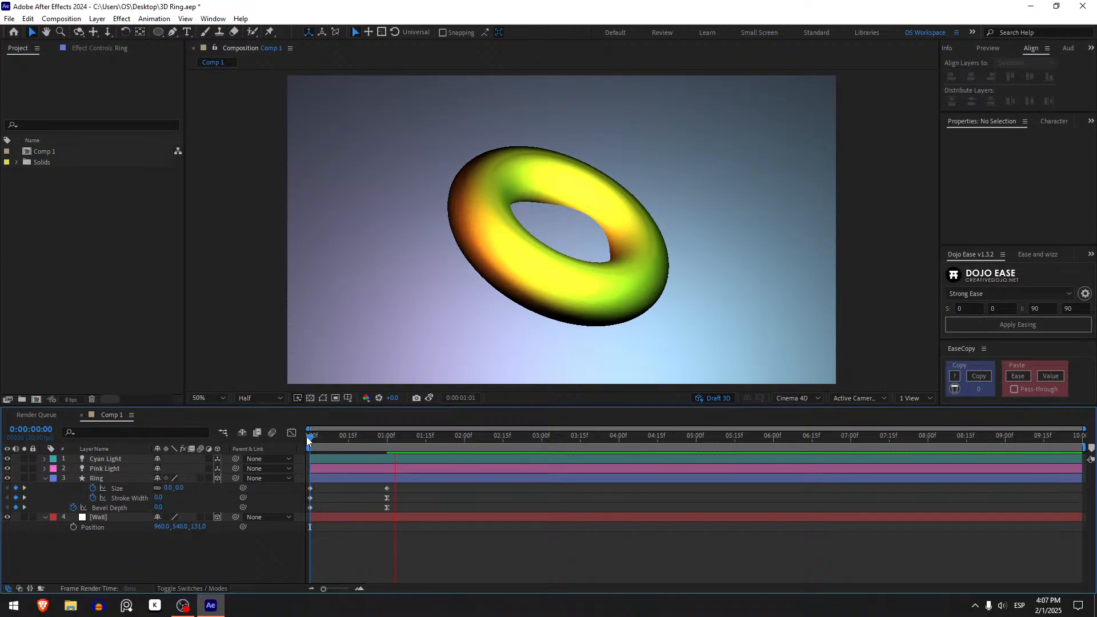
click(307, 438)
drag(312, 438, 389, 475)
shift+click(390, 475)
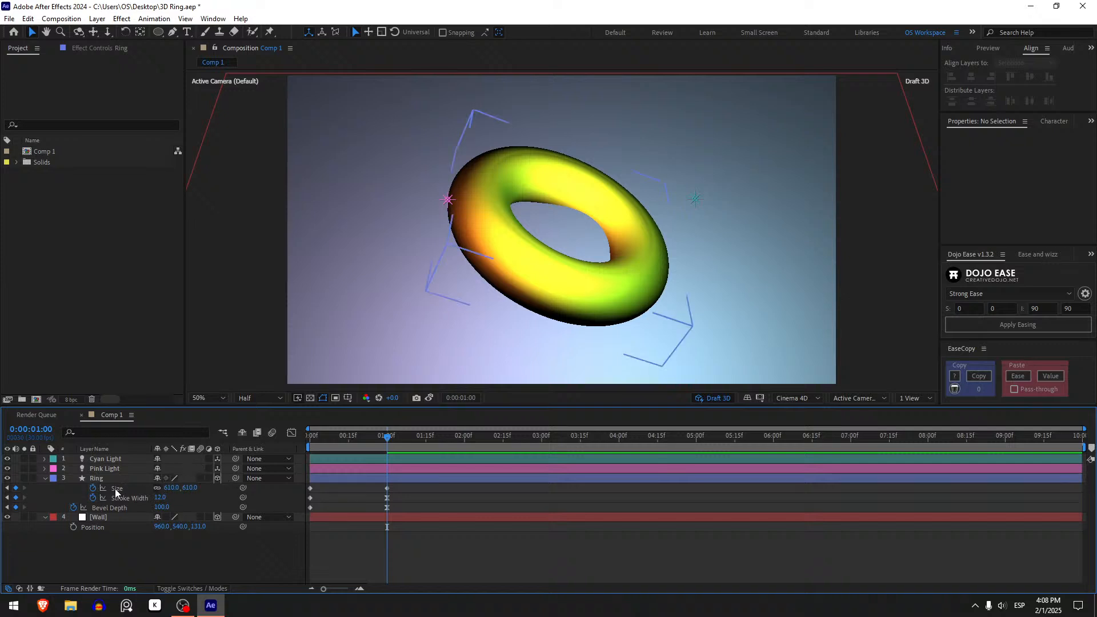
Paste the copied bounce expression with freq = 3 and decay = 5 onto the Ring's Size and play it back from the start.
drag(331, 438, 310, 437)
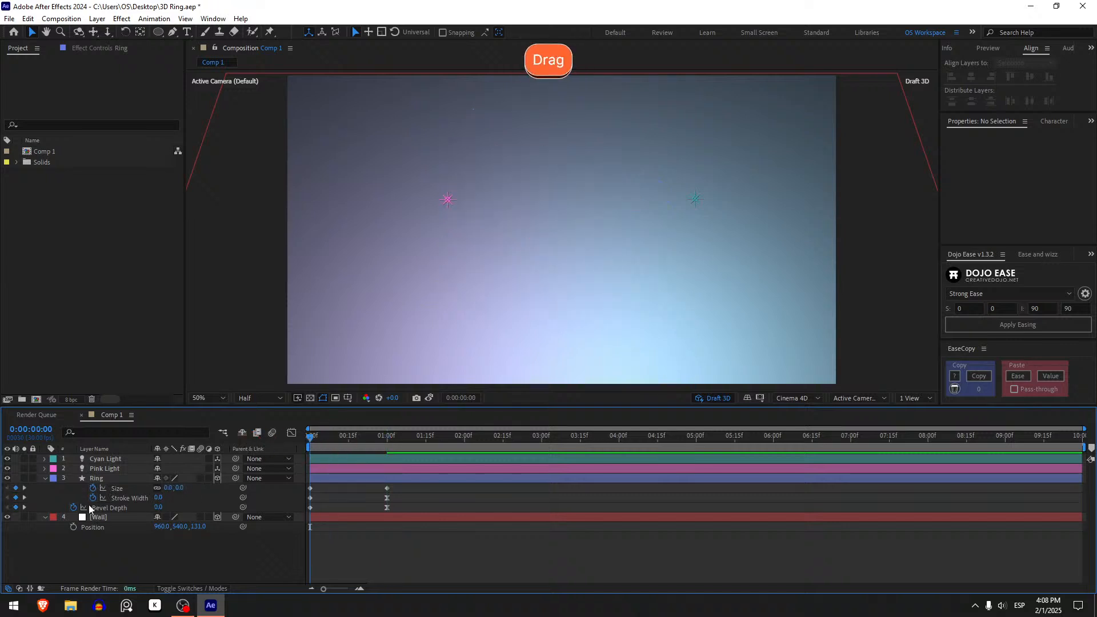
alt+click(92, 490)
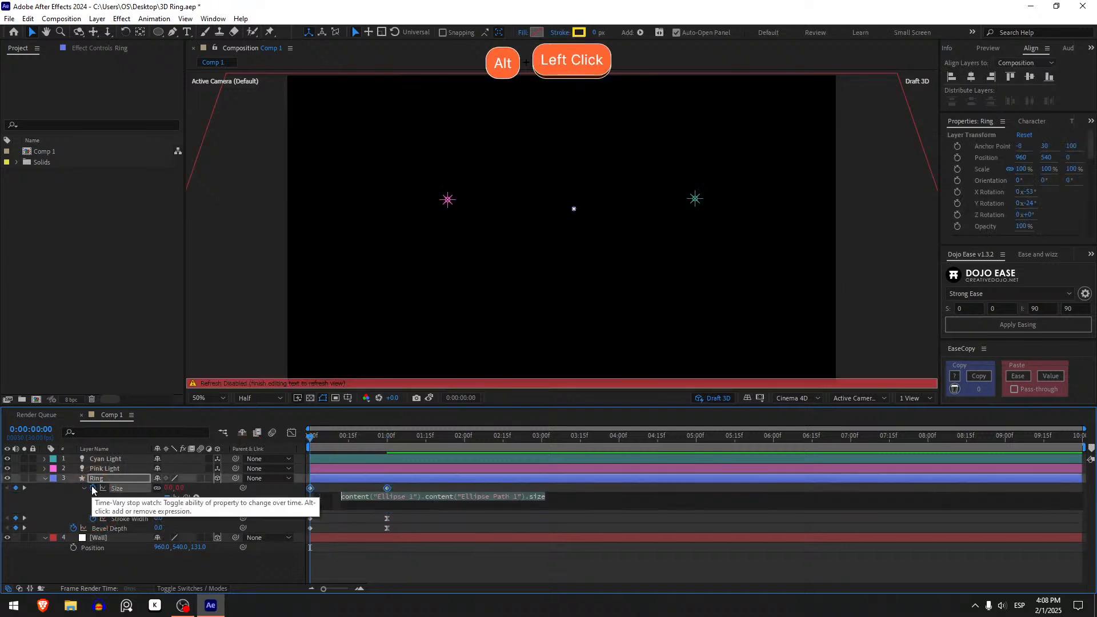
key(ctrl+v)
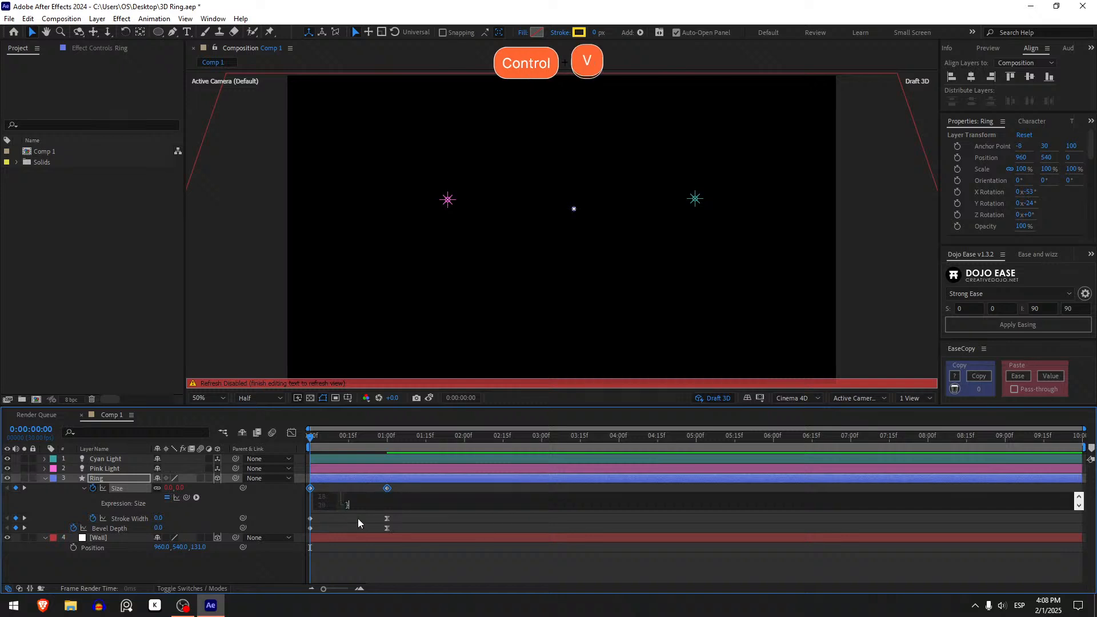
click(332, 530)
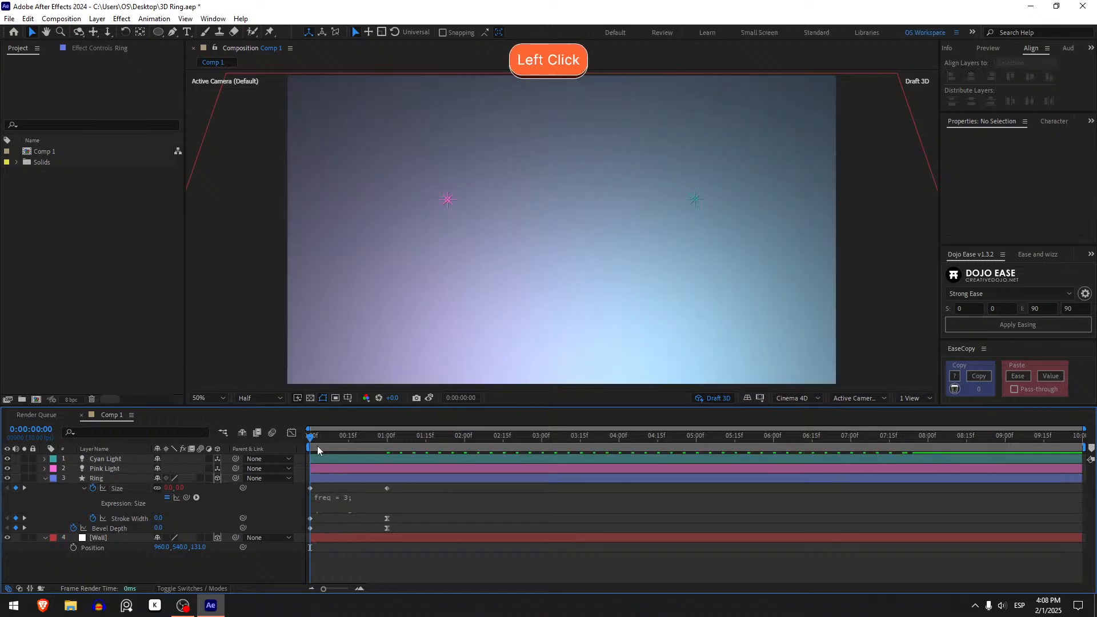
click(309, 438)
key(space)
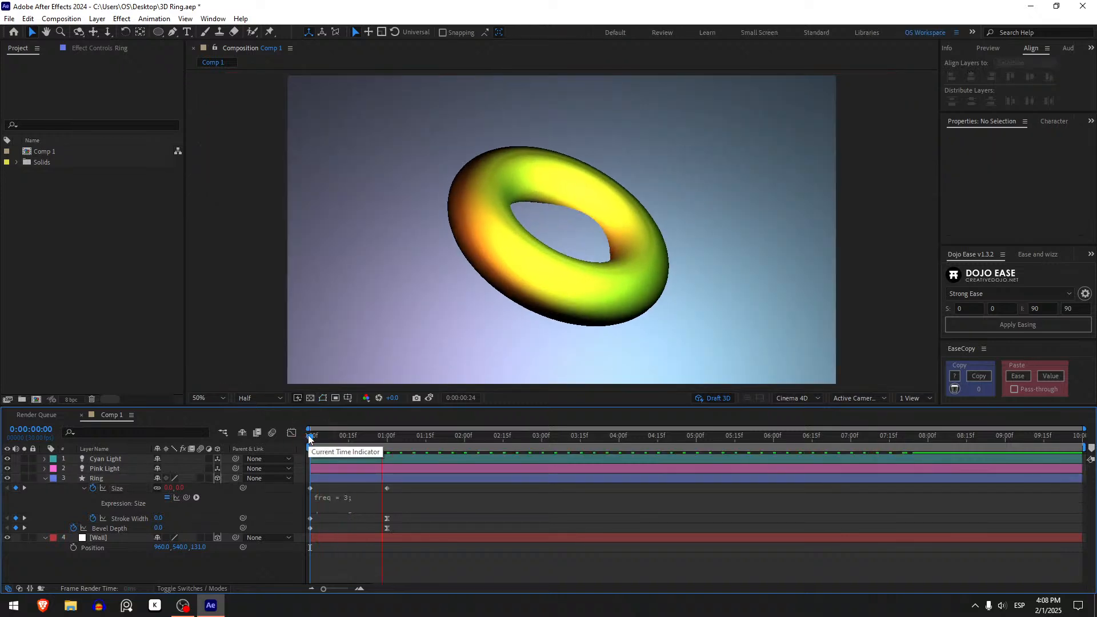
click(308, 437)
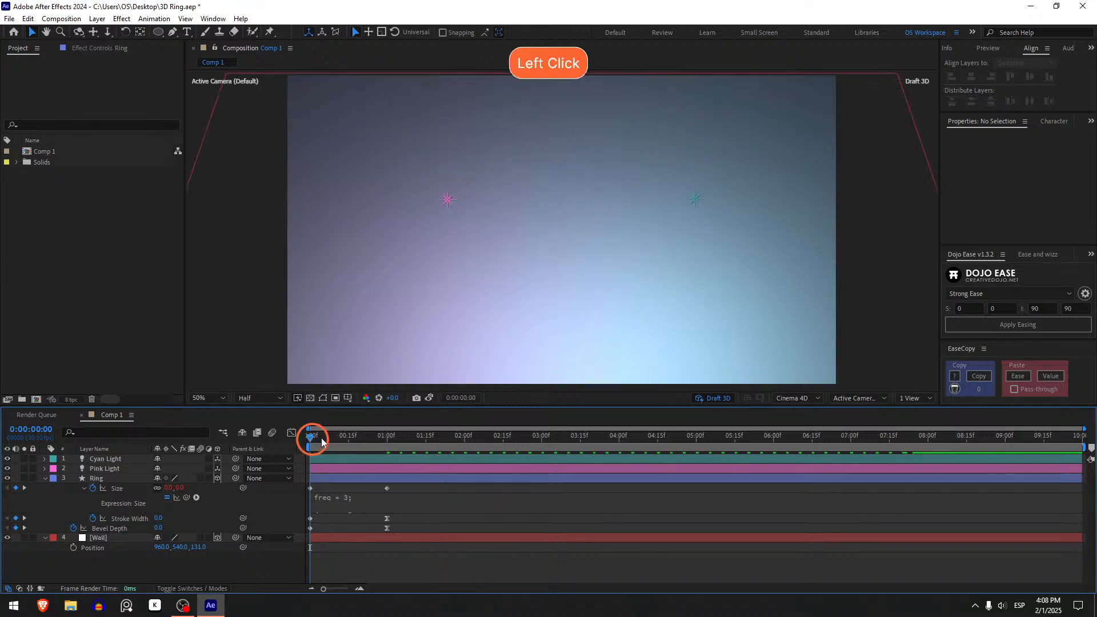
Try the Ring's ending Size keyframe at about 0:00:00:06 and about 0:00:00:04, and play back the bounce from the start.
drag(314, 437, 325, 489)
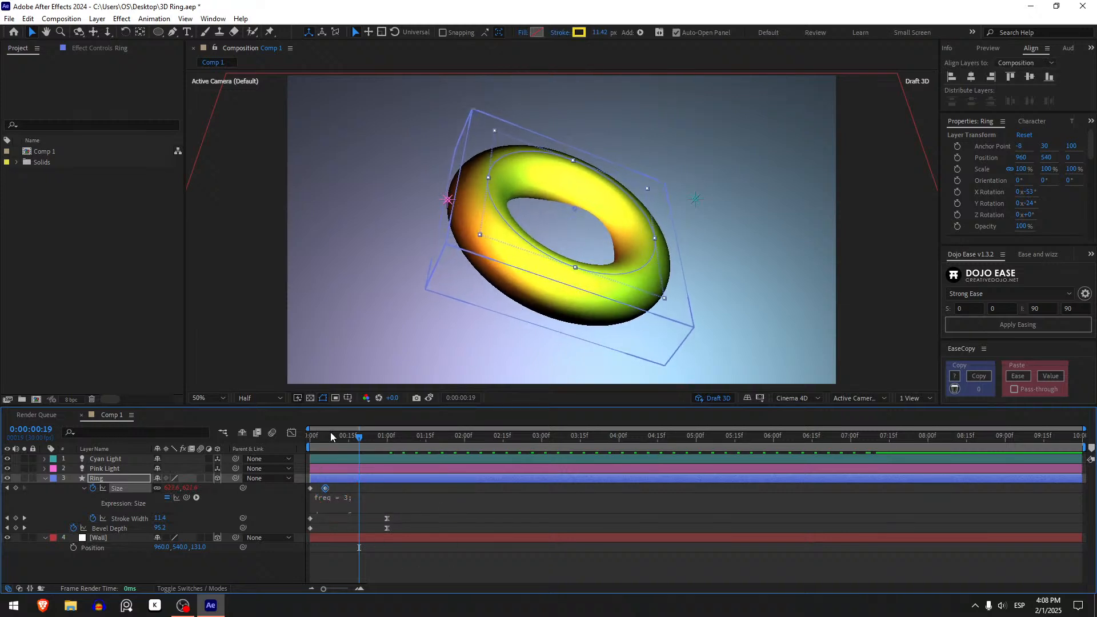
drag(330, 432, 325, 466)
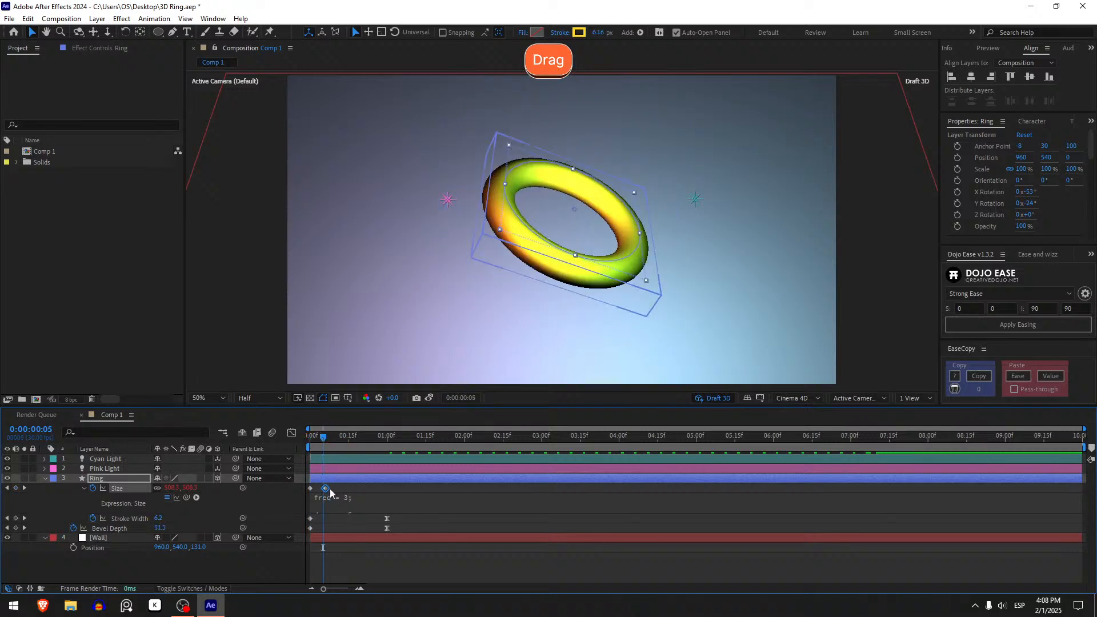
mouse_move(326, 495)
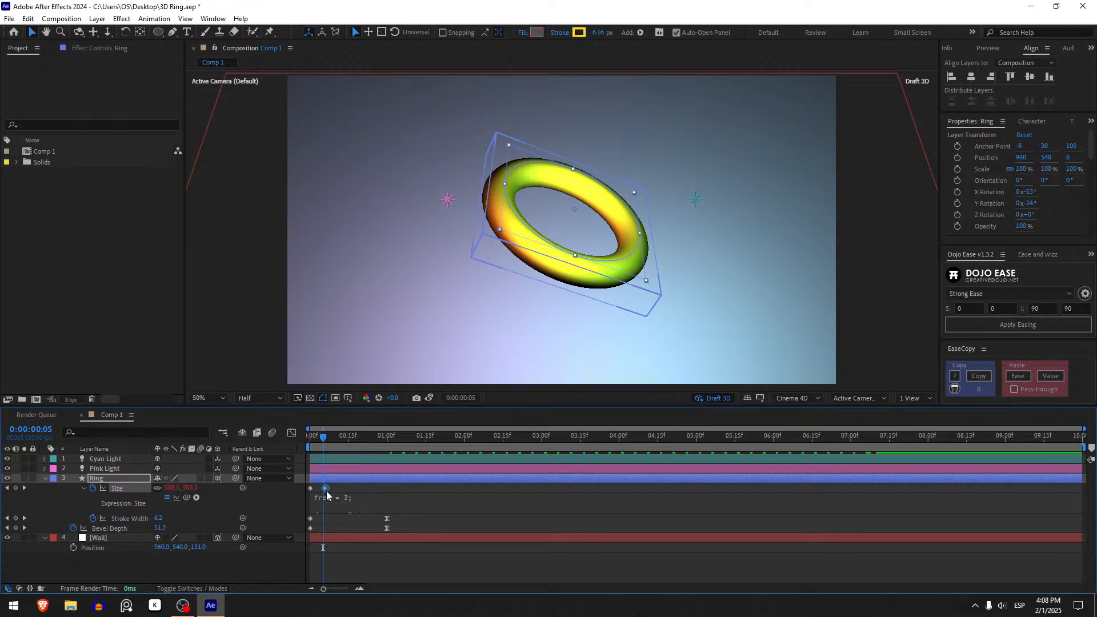
click(319, 441)
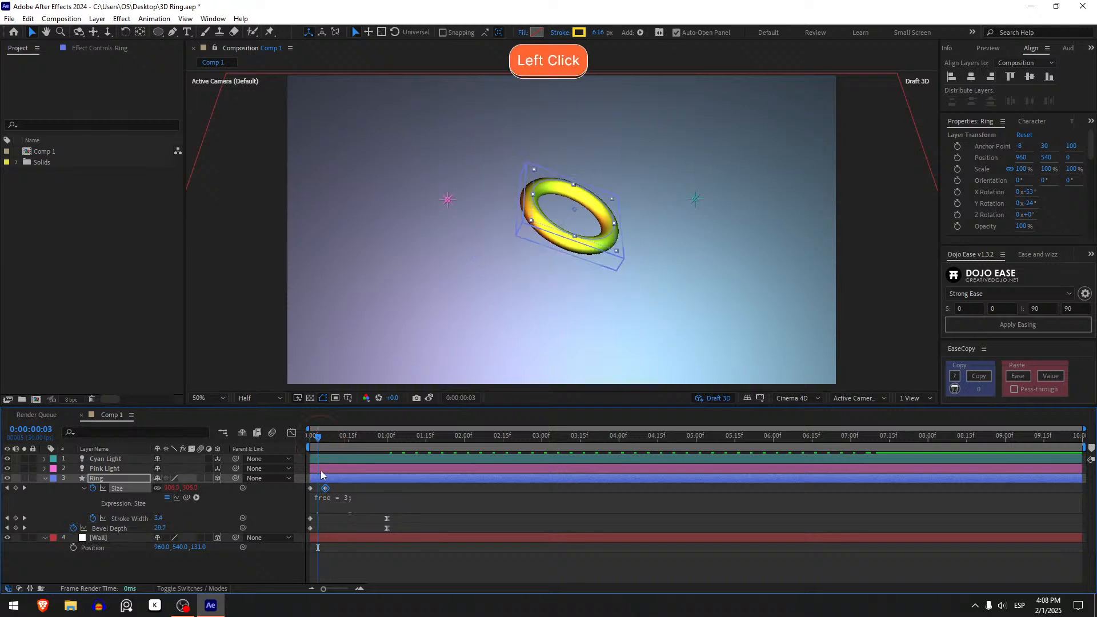
drag(326, 490, 320, 490)
shift+click(311, 440)
key(space)
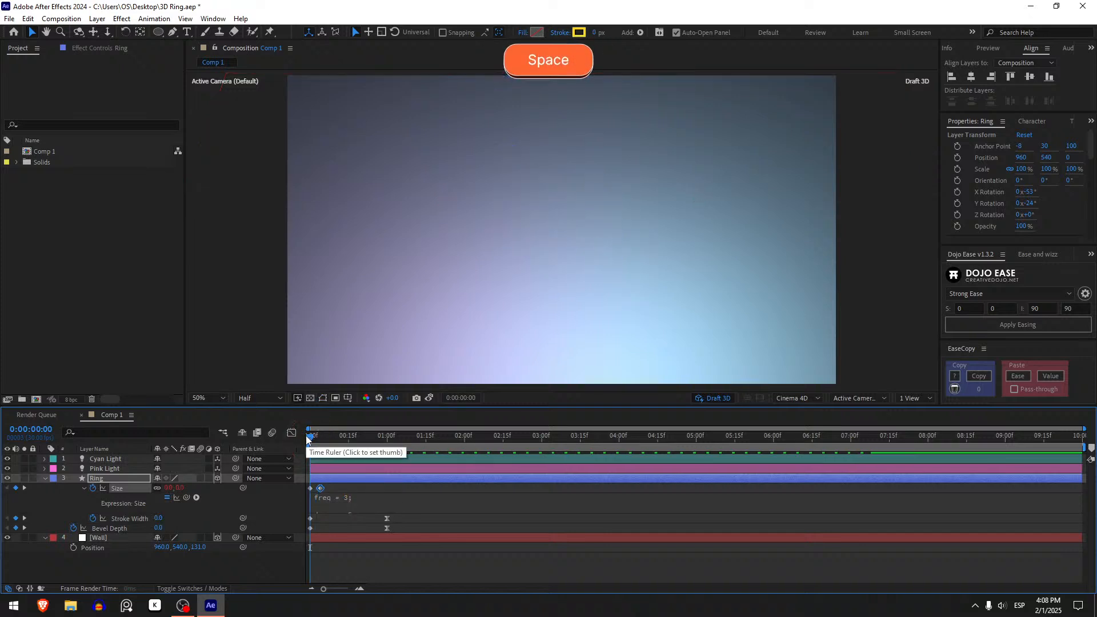
click(308, 439)
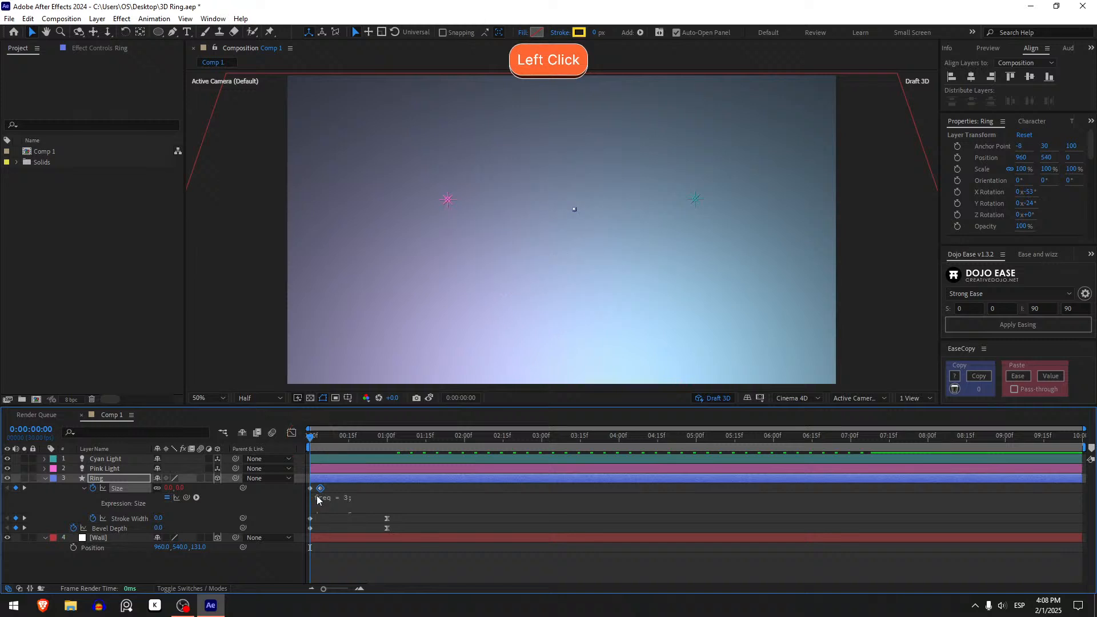
Move the Ring's ending Size keyframe to about 0:00:00:07 and play back the growth.
drag(322, 491, 330, 491)
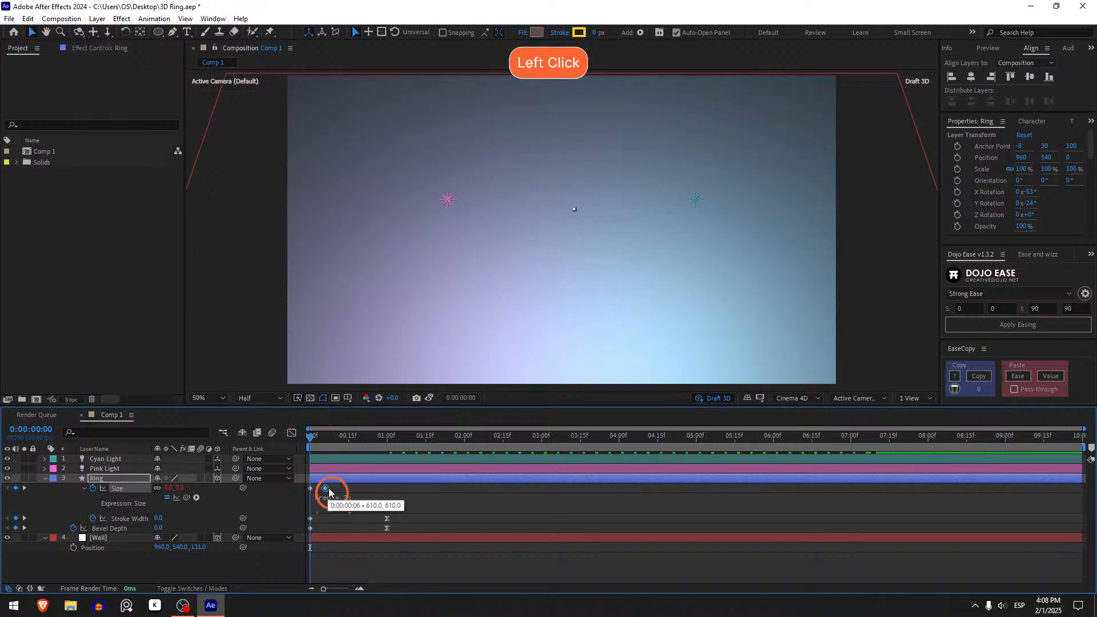
click(333, 564)
key(space)
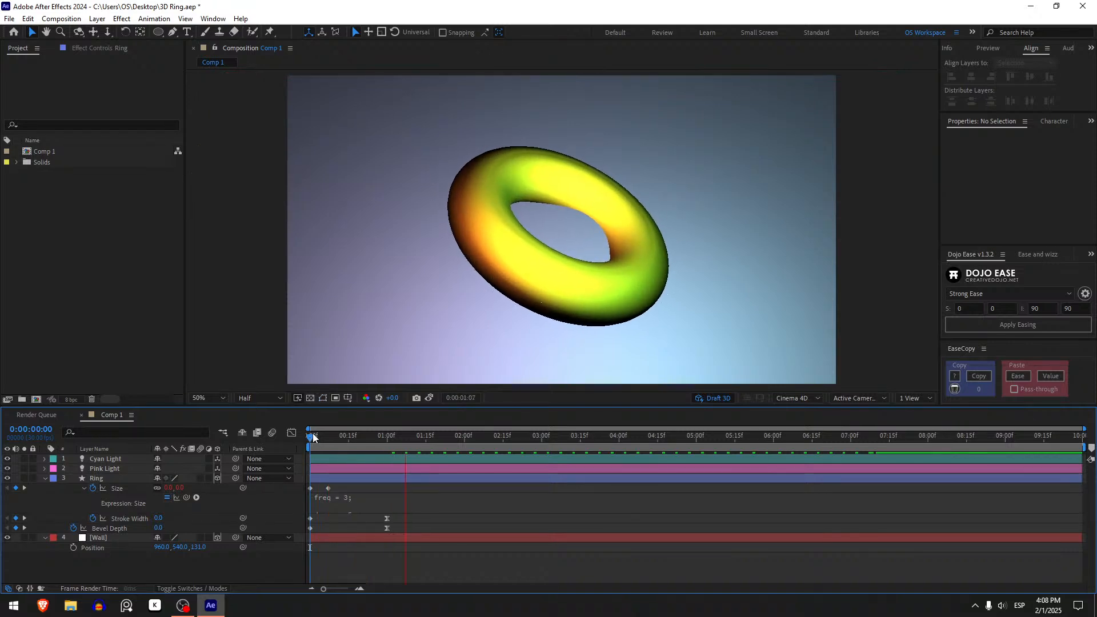
Replay the ring's bouncing growth repeatedly from 0:00:00:00 and view the Size expression without editing it.
click(311, 435)
key(space)
click(311, 437)
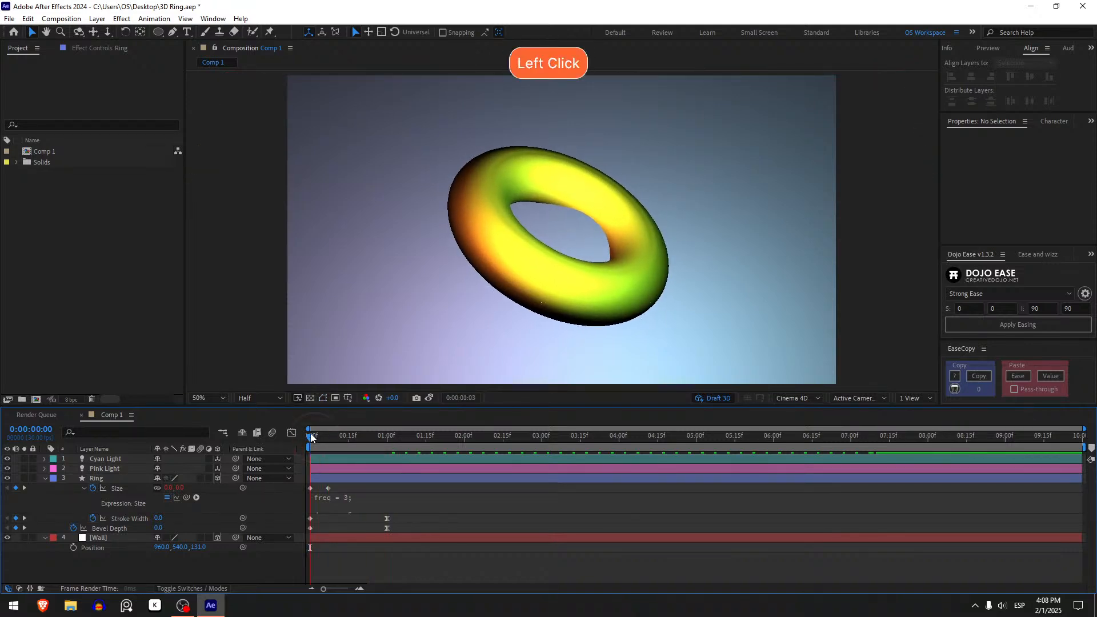
key(space)
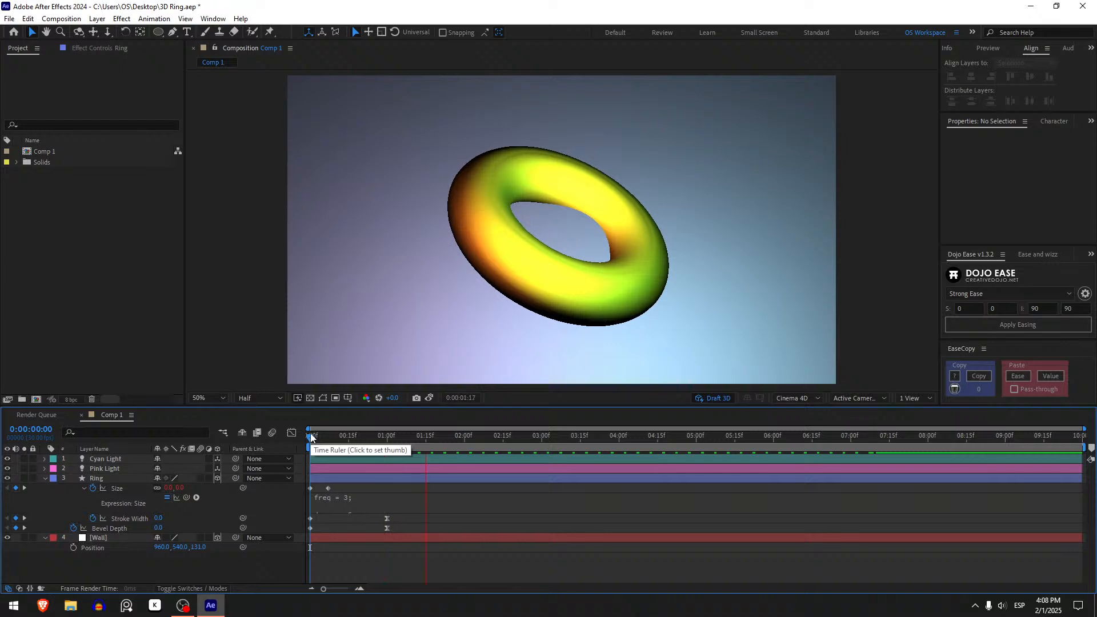
click(310, 438)
key(space)
key(space)
key(space)
click(310, 438)
key(space)
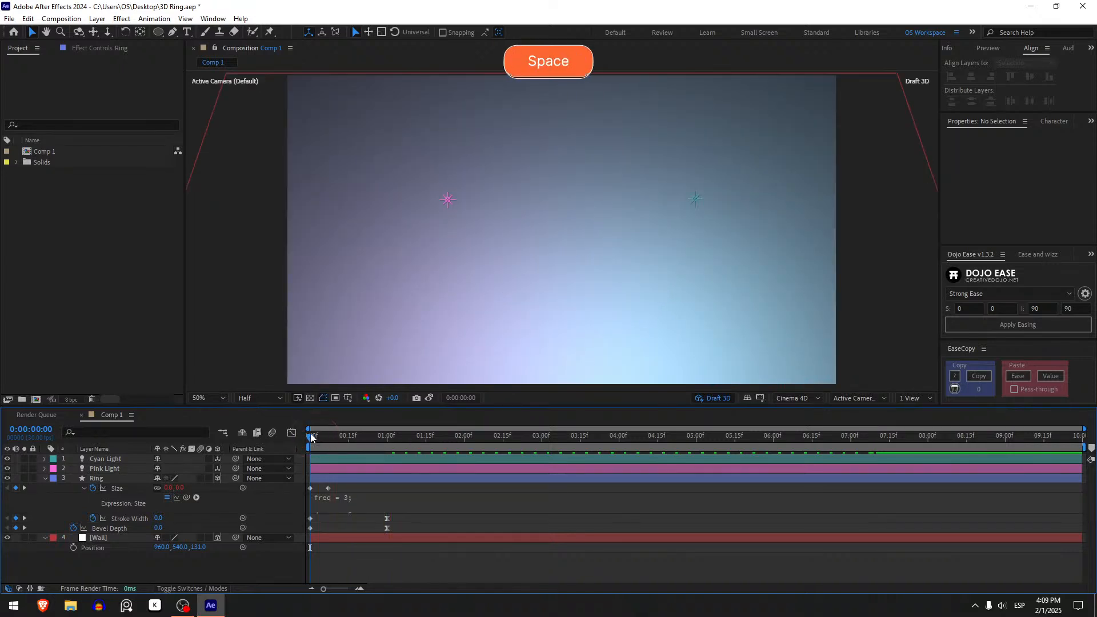
drag(311, 437, 311, 467)
click(400, 502)
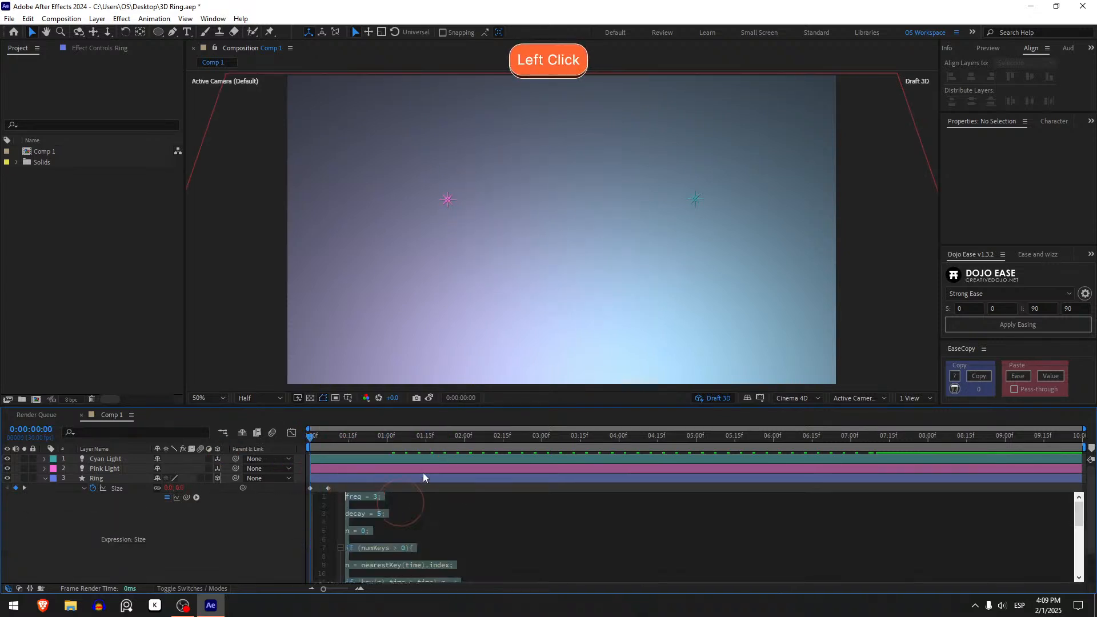
click(357, 488)
Collapse the Ring's keyframed properties, reveal its rotation properties and play back its growth from the start.
click(341, 480)
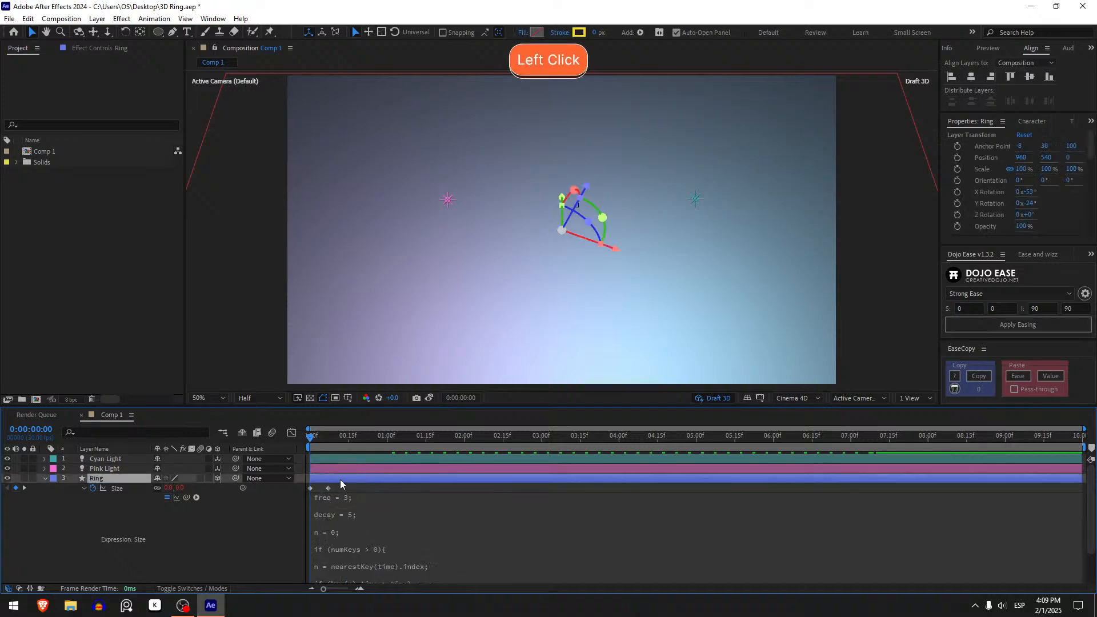
key(u)
drag(312, 441, 344, 478)
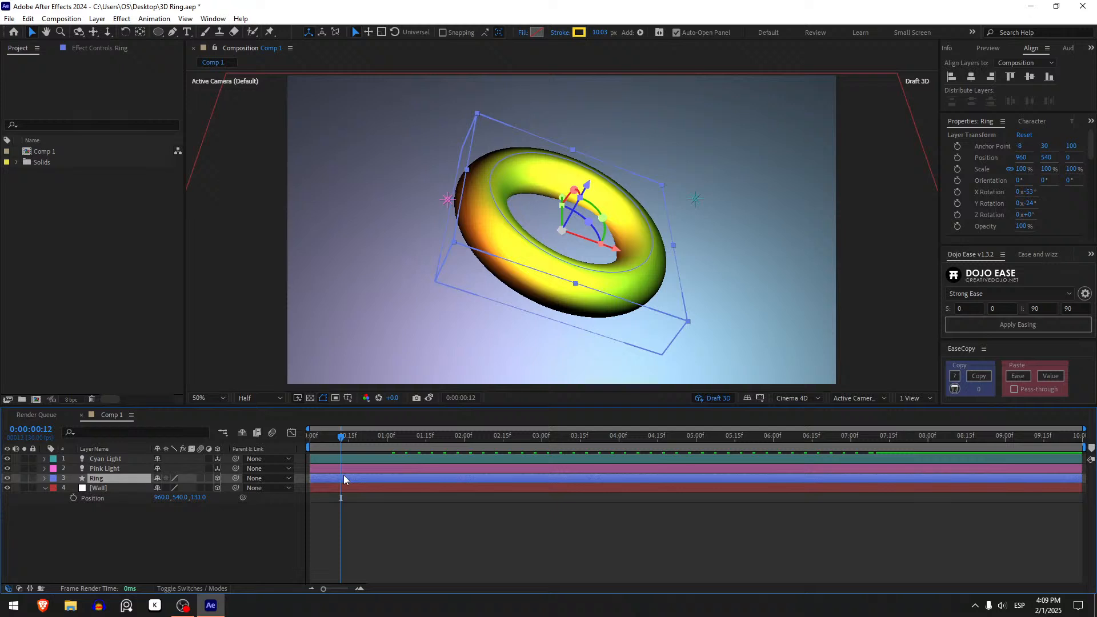
key(r)
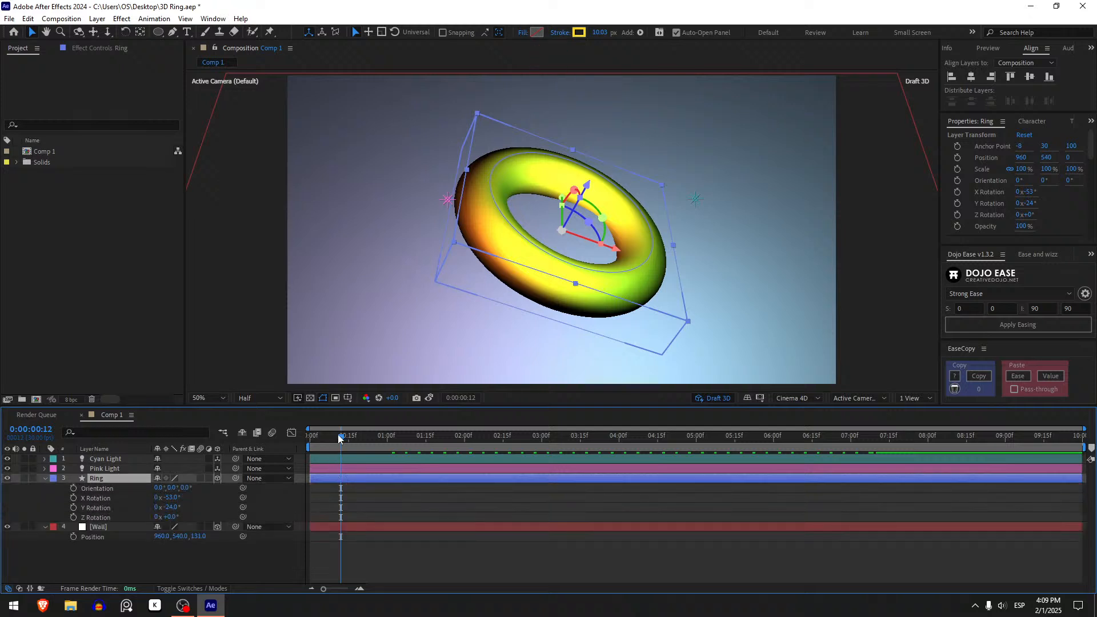
drag(339, 437, 303, 440)
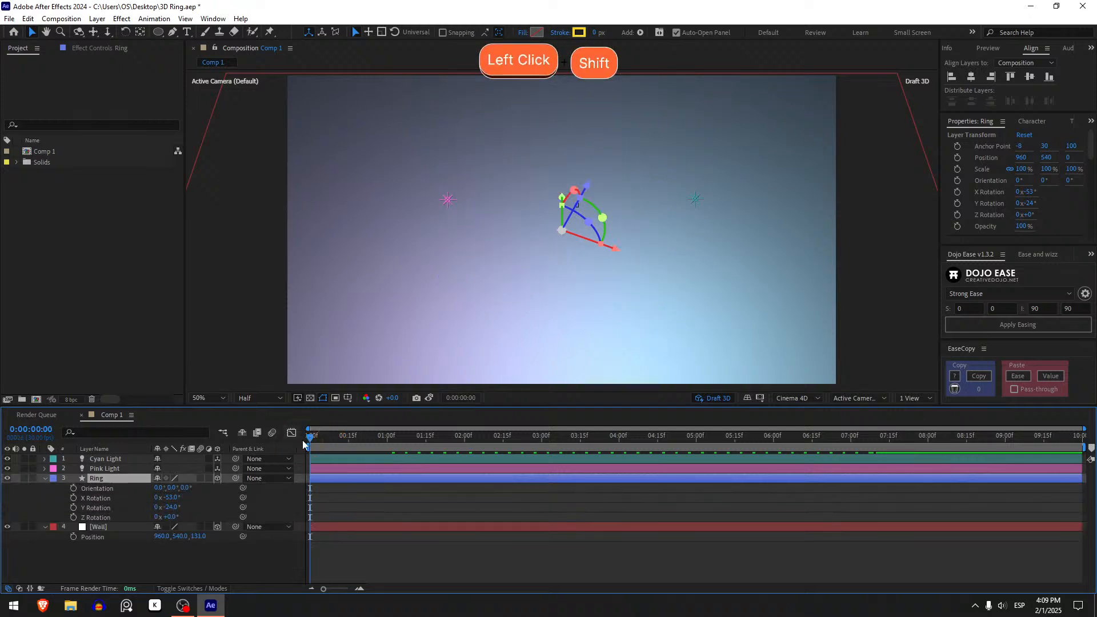
key(space)
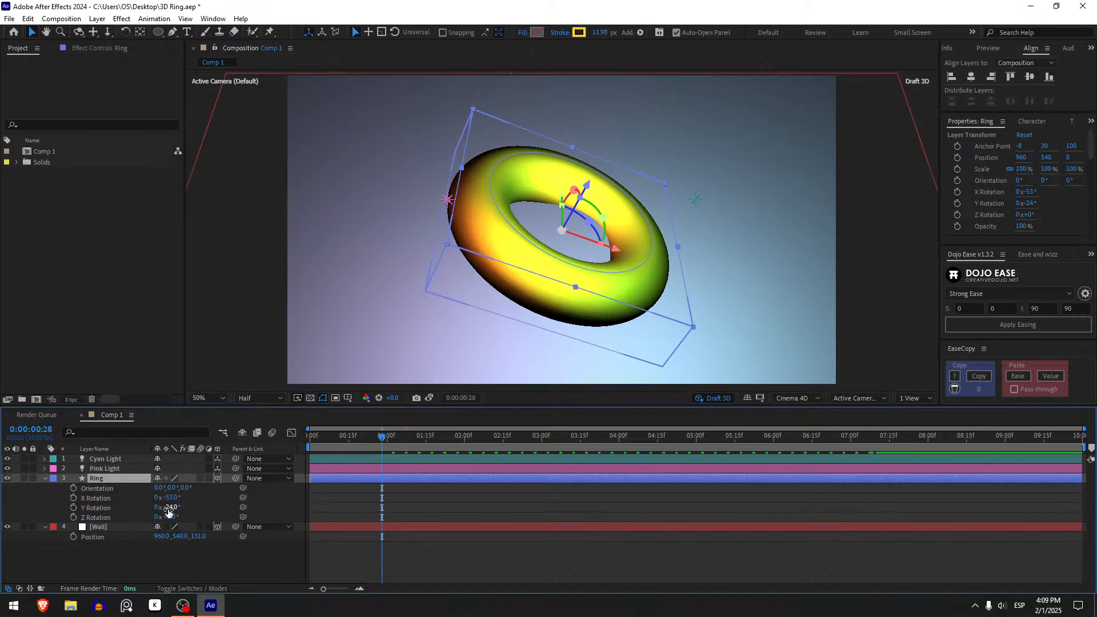
Add a Y Rotation keyframe to the Ring at 0:00:00:00, reveal all its keyframed properties and go to 0:00:02:00.
drag(168, 508, 221, 488)
key(ctrl+z)
click(348, 441)
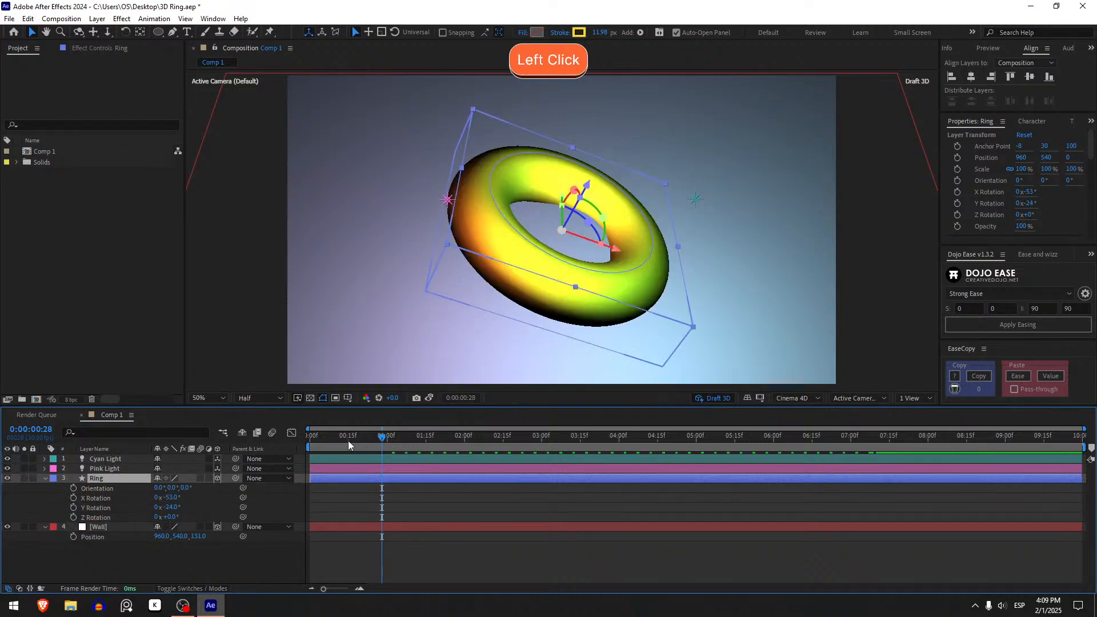
drag(348, 441, 286, 444)
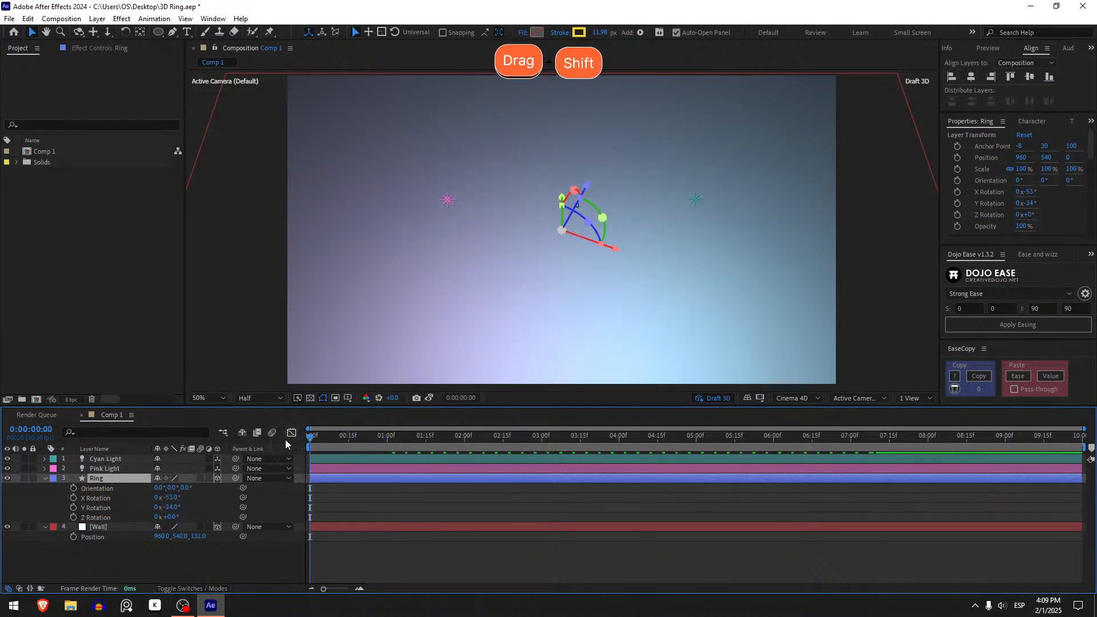
click(74, 508)
key(u)
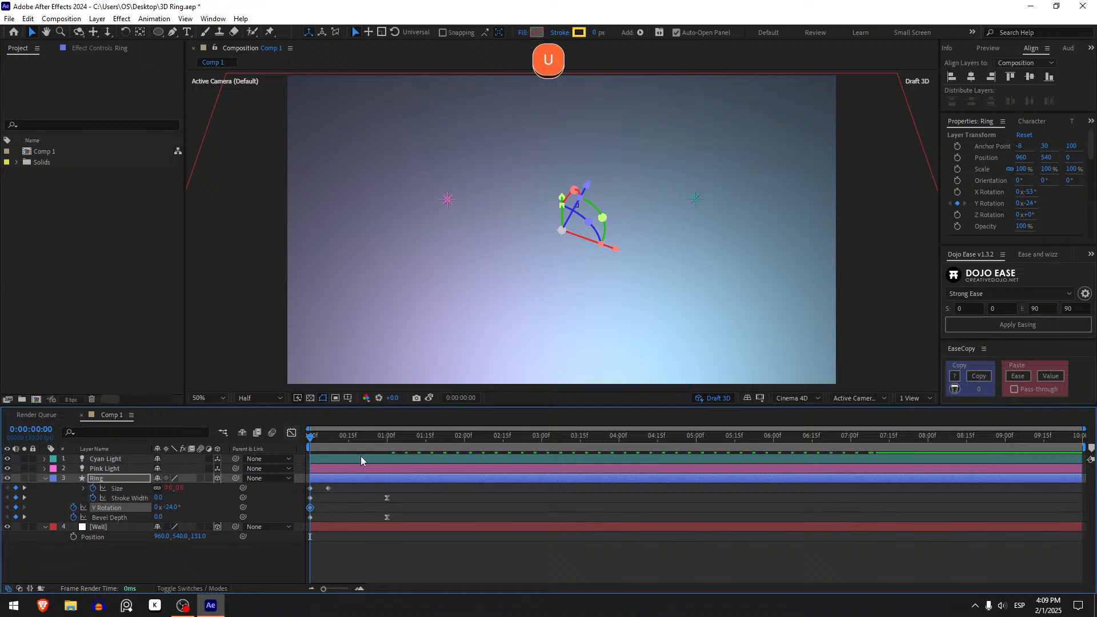
drag(327, 442, 464, 435)
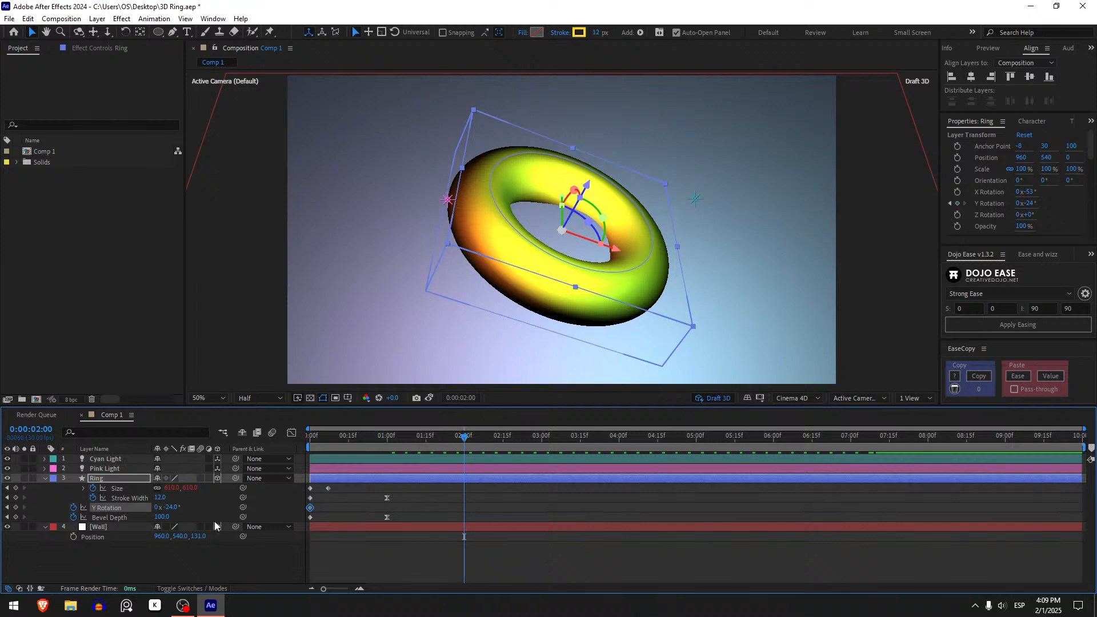
click(174, 507)
click(180, 507)
key(Escape)
drag(173, 508, 347, 519)
key(ctrl+z)
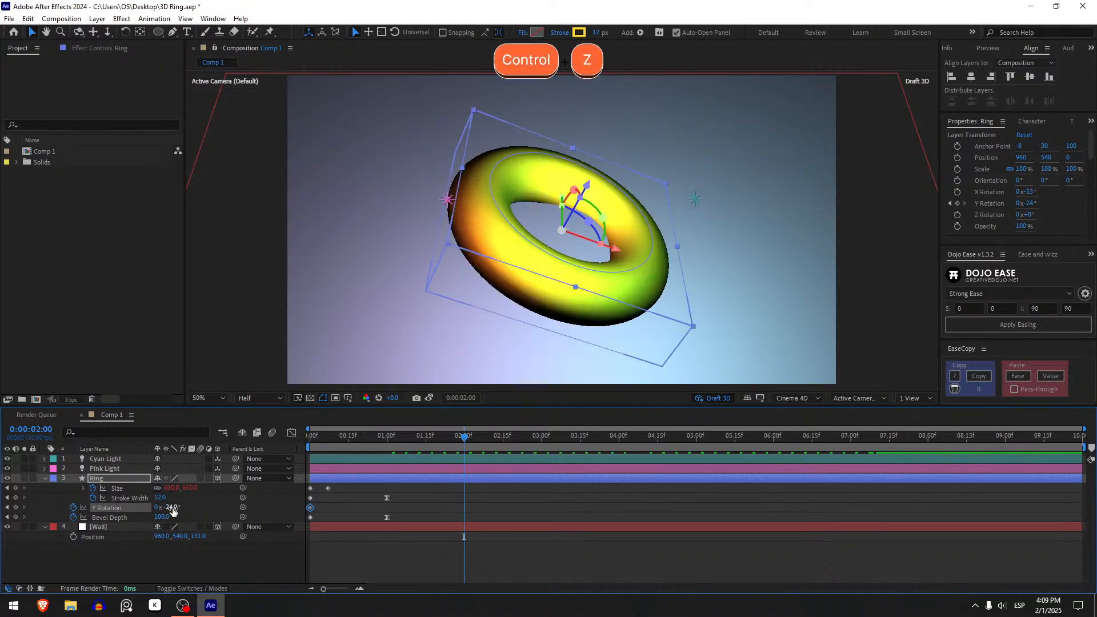
Set the Ring's Y Rotation to 166° at 0:00:02:00 and lengthen that keyframe's ease-in to about 0:00:01:00 in the speed graph.
drag(171, 509, 269, 512)
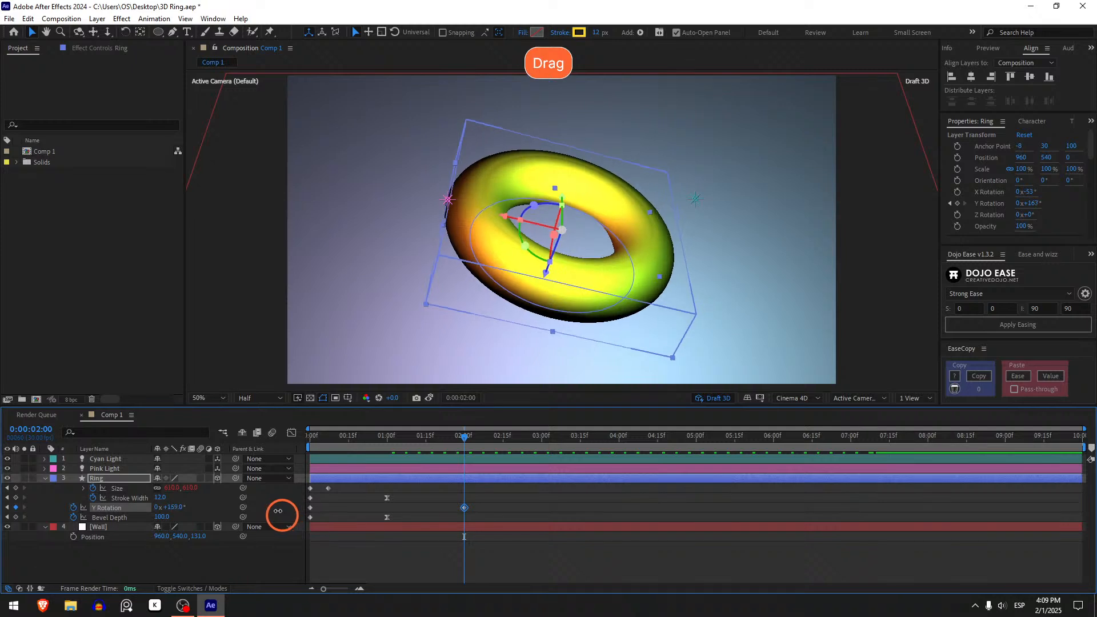
mouse_move(290, 510)
mouse_down()
mouse_move(245, 507)
mouse_move(276, 505)
mouse_up()
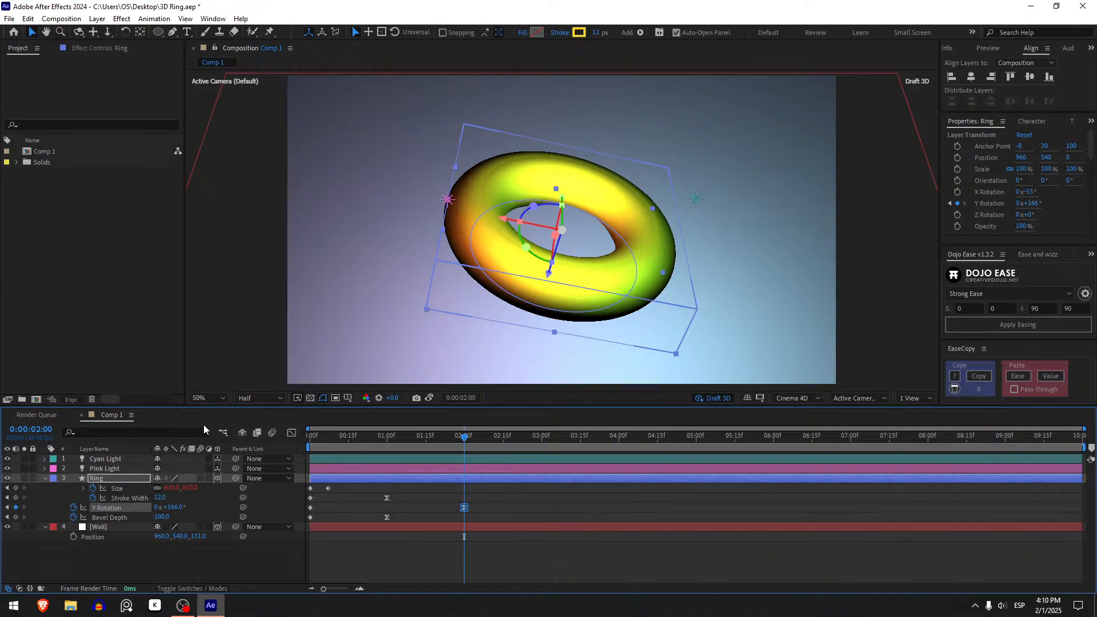
click(292, 434)
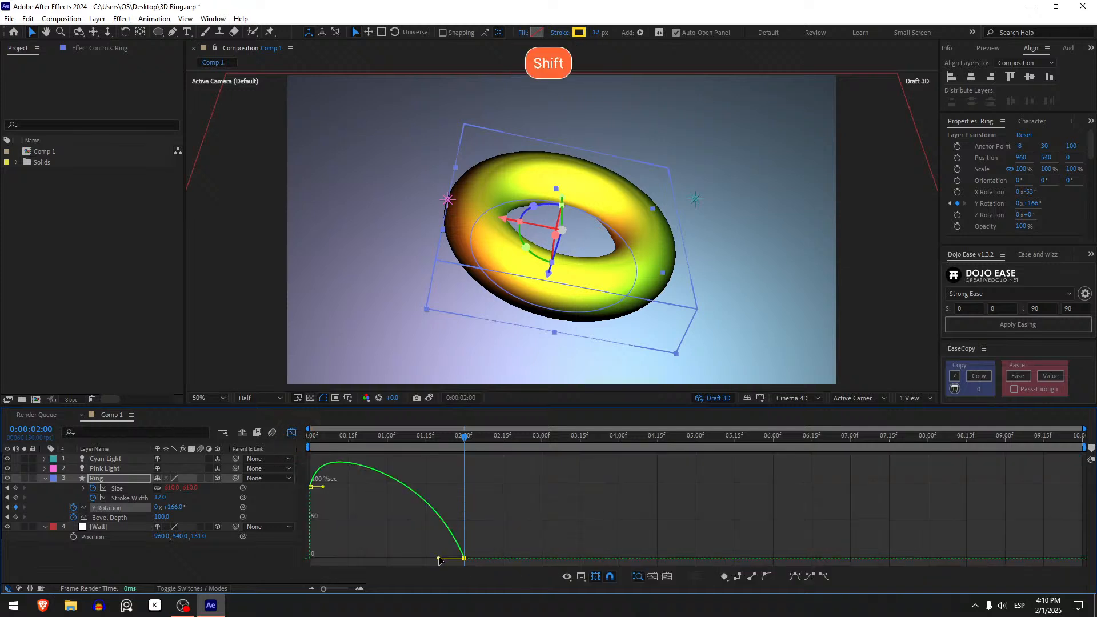
drag(438, 559, 366, 564)
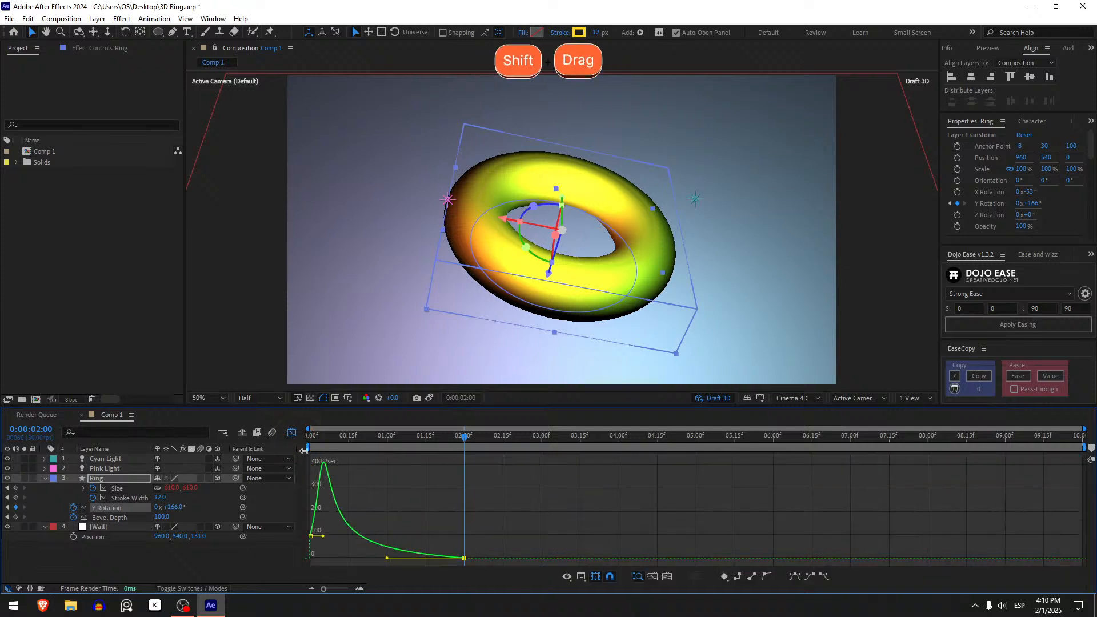
click(292, 434)
click(448, 542)
Set the Wall's Position to 960, 481, 351.
click(450, 526)
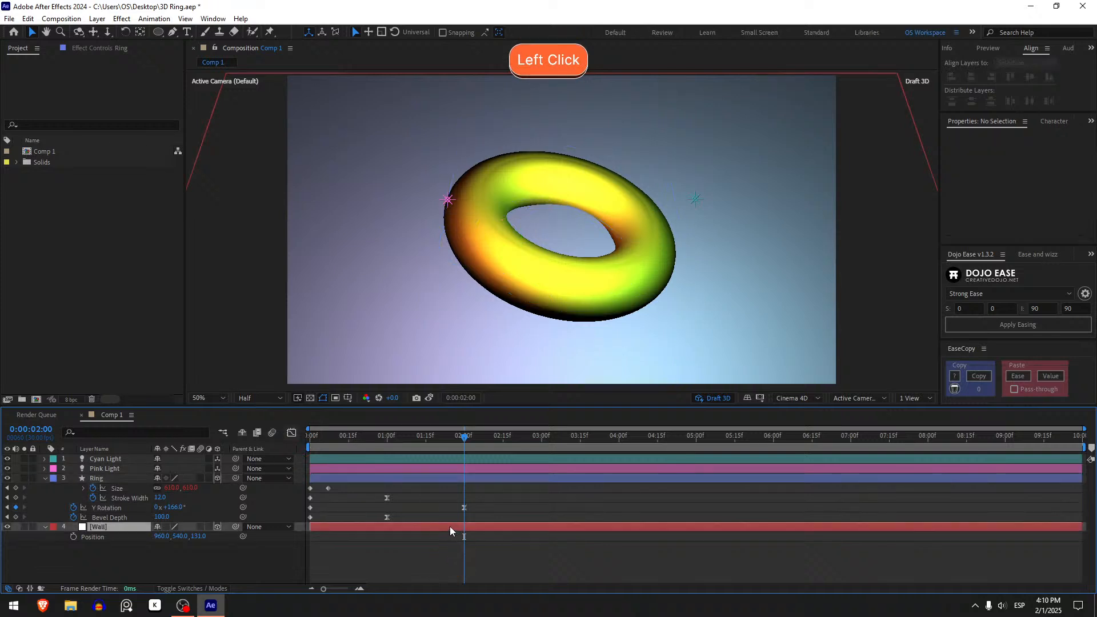
key(p)
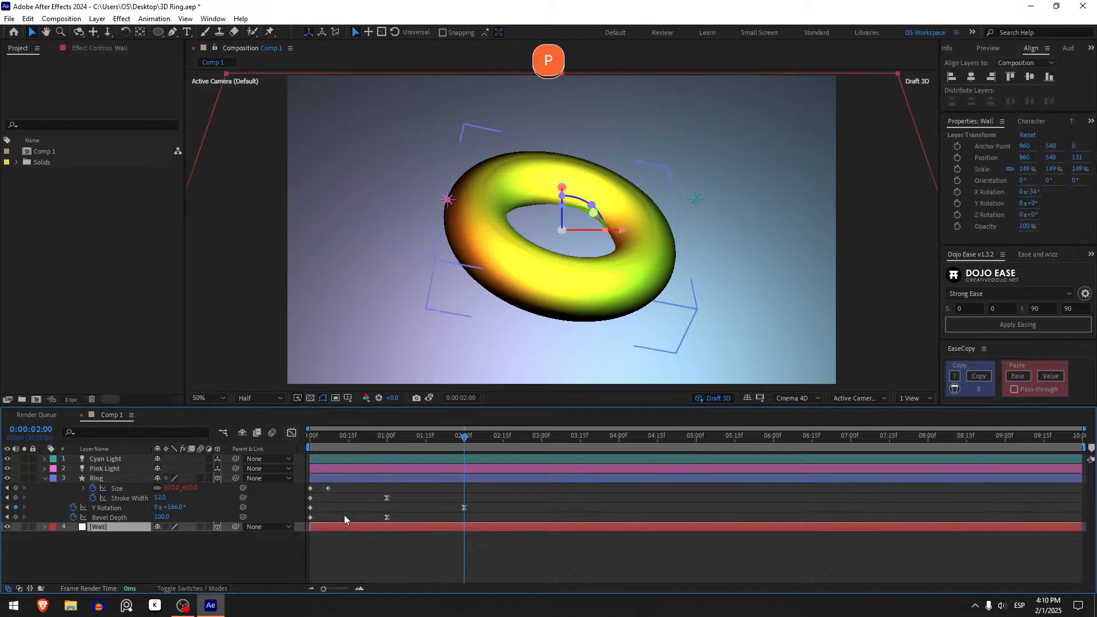
drag(198, 537, 335, 547)
mouse_move(161, 538)
mouse_down()
mouse_move(122, 524)
mouse_move(178, 537)
mouse_move(103, 484)
mouse_move(158, 526)
mouse_up()
key(ctrl+z)
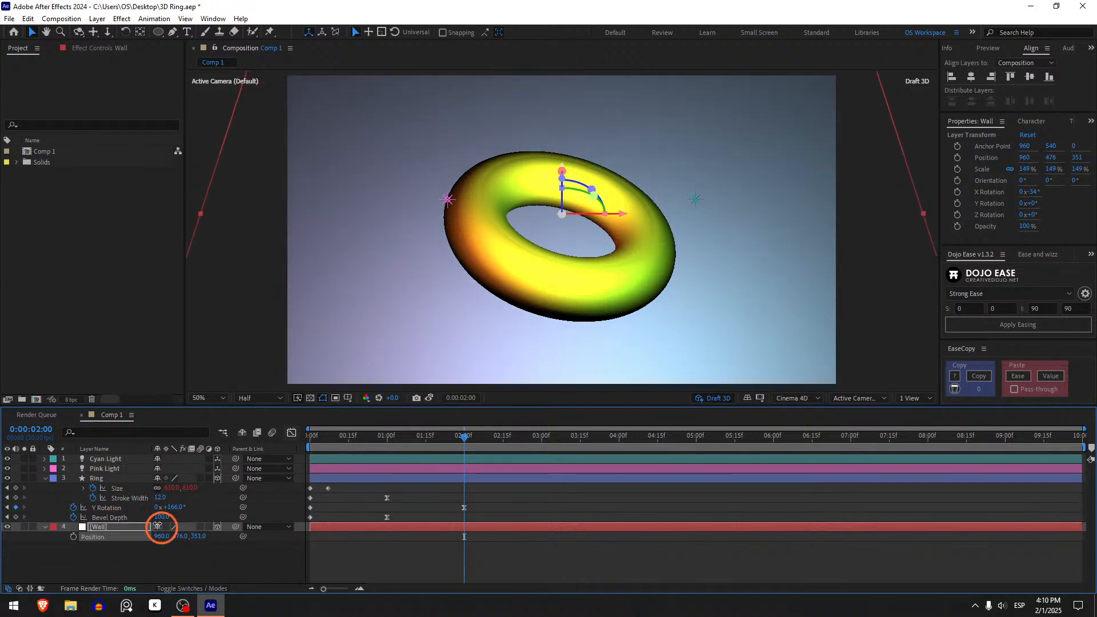
click(483, 560)
Play back the rotating ring from 0:00:00:00 several times, ending at 0:00:01:00.
drag(426, 434, 223, 463)
key(space)
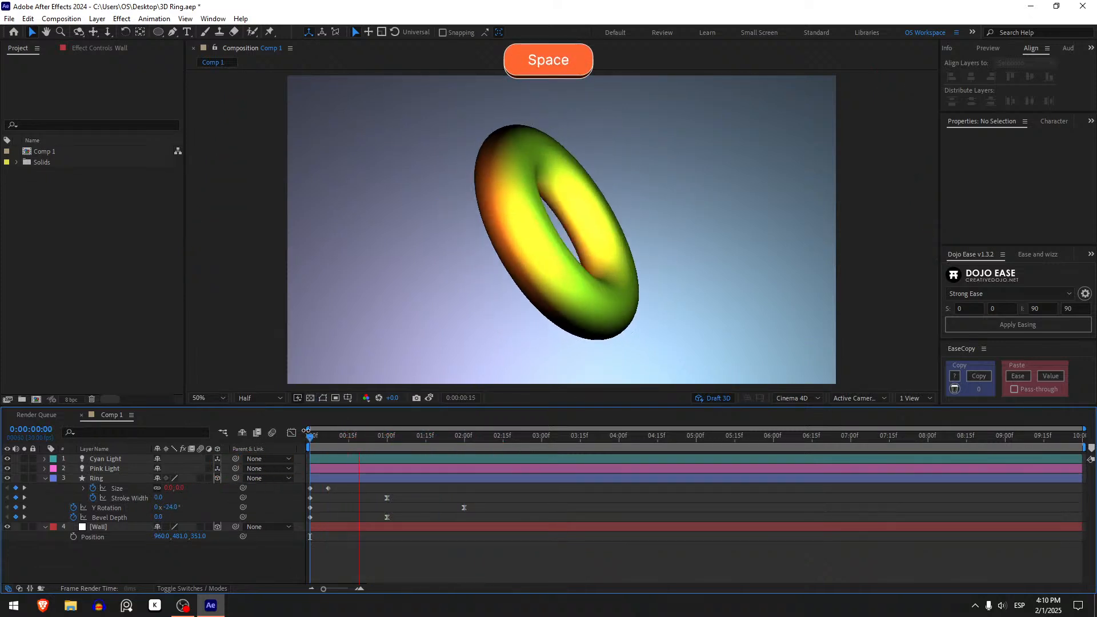
key(space)
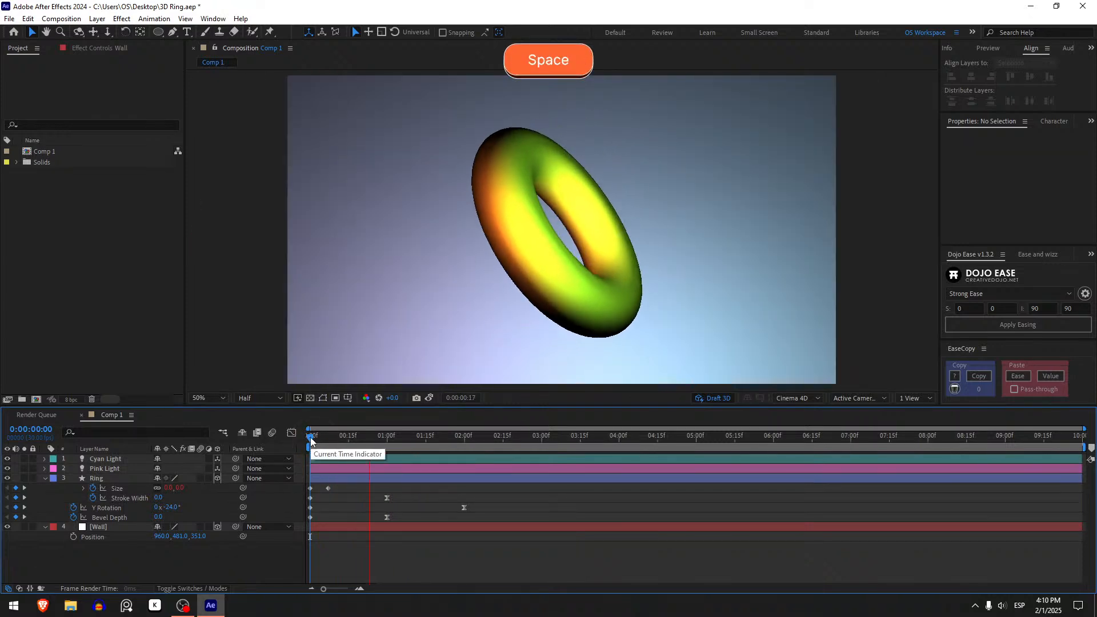
click(311, 439)
key(space)
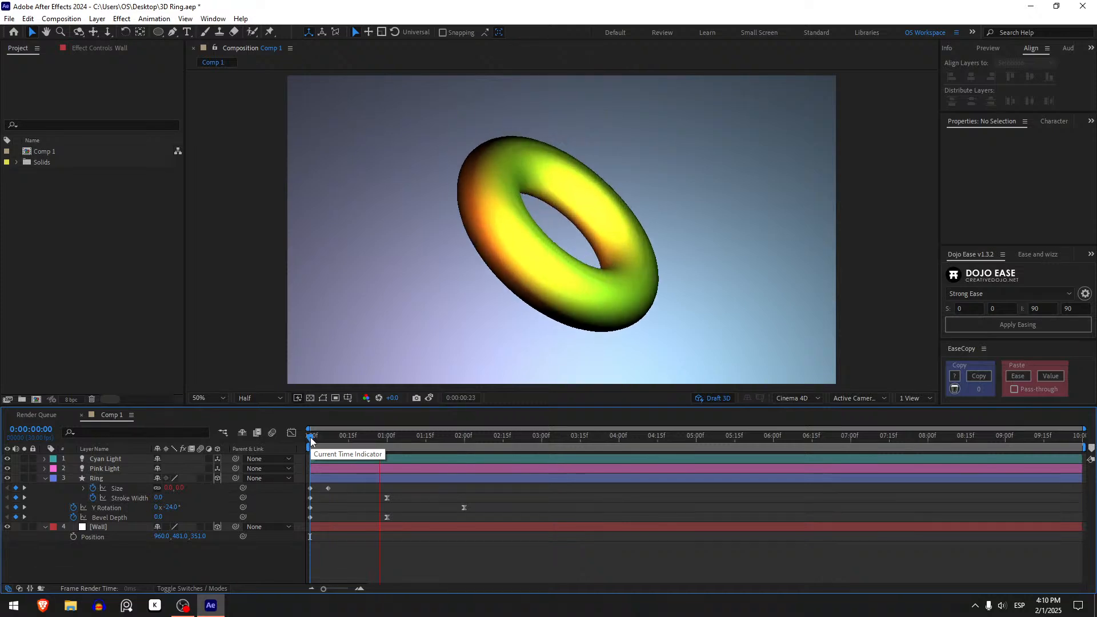
click(310, 440)
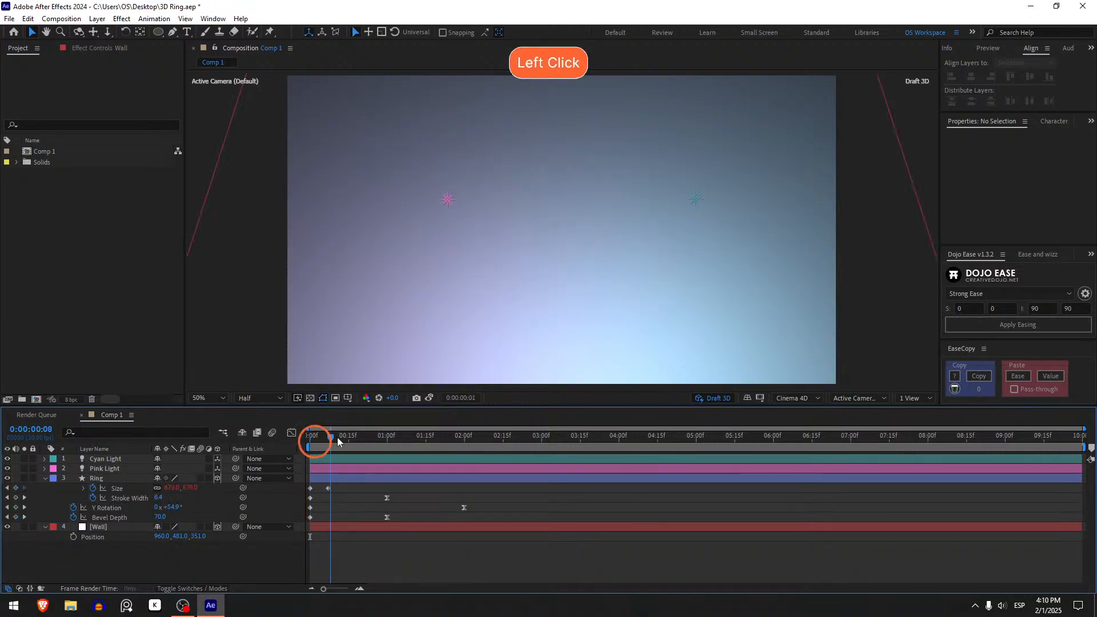
drag(312, 440, 389, 456)
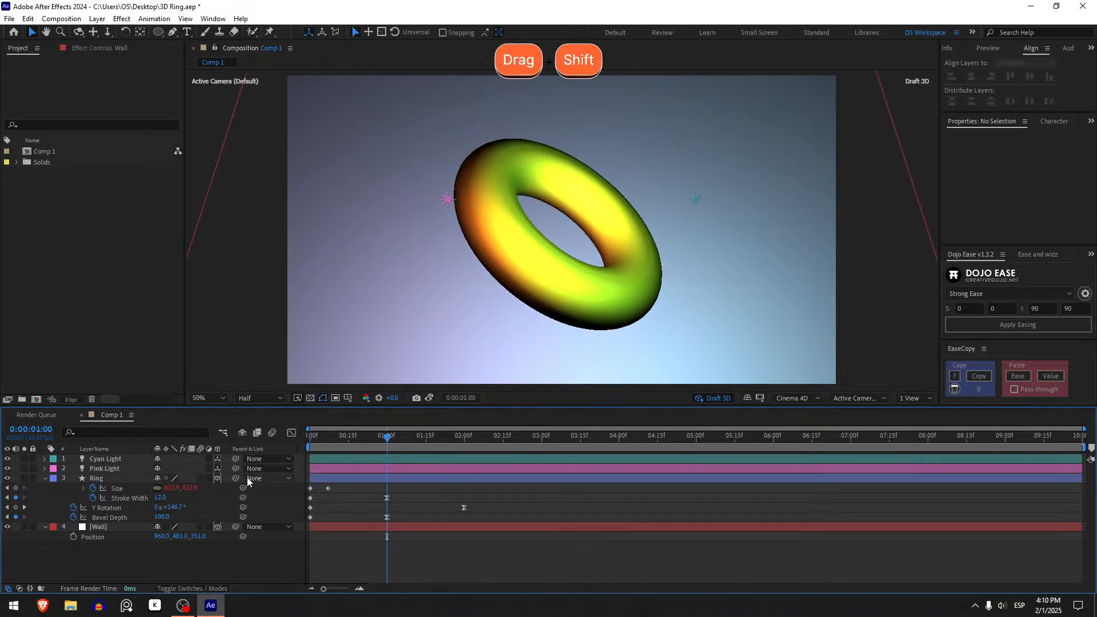
Try a different X Rotation on the Ring at 0:00:01:00 and undo it.
click(131, 482)
key(r)
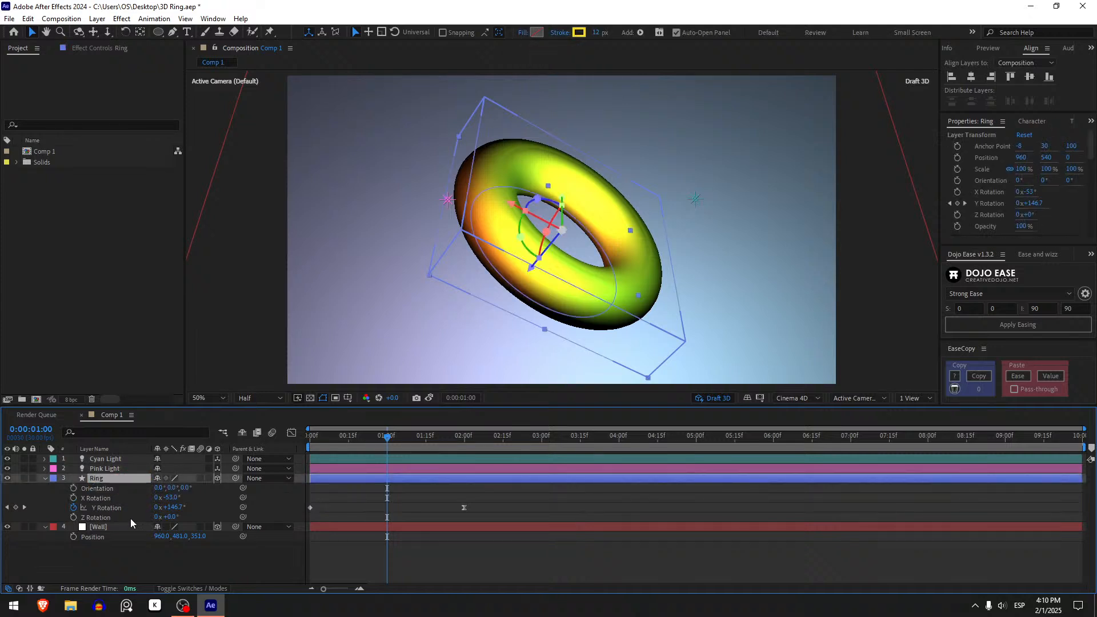
drag(171, 499, 362, 511)
key(ctrl+z)
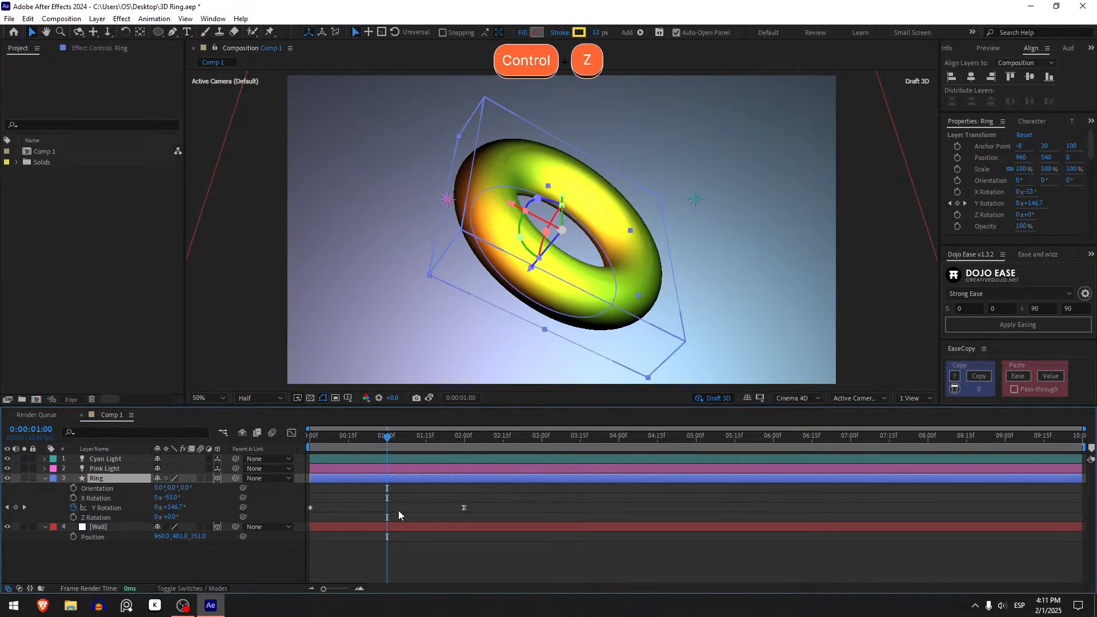
Move the Wall farther back and up to Position 960, 445, 449.
click(400, 520)
click(403, 524)
key(p)
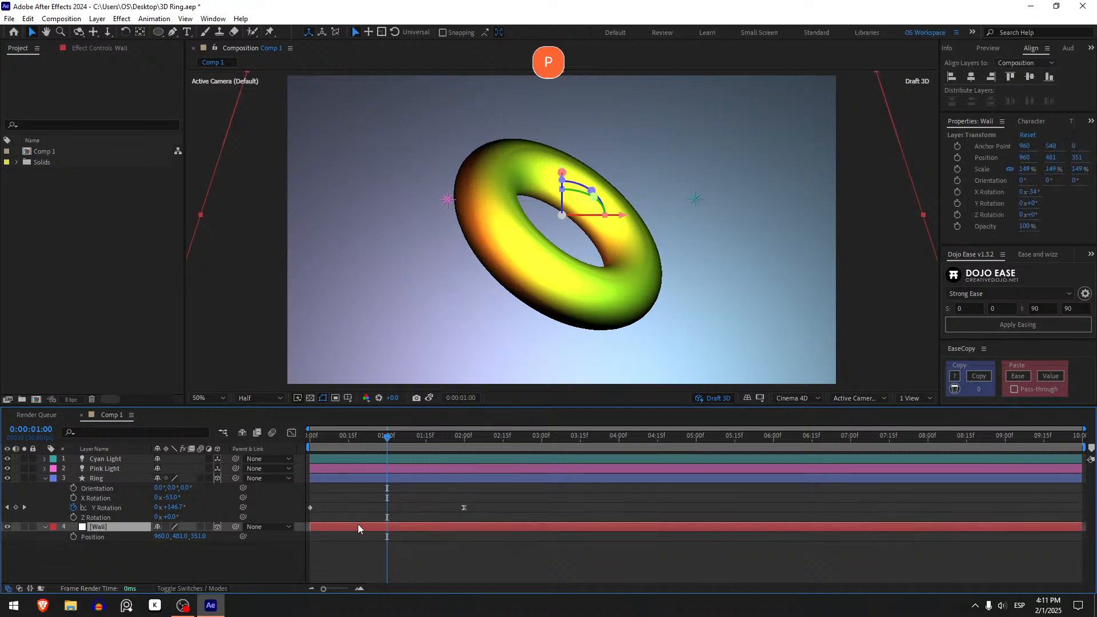
drag(191, 539, 252, 541)
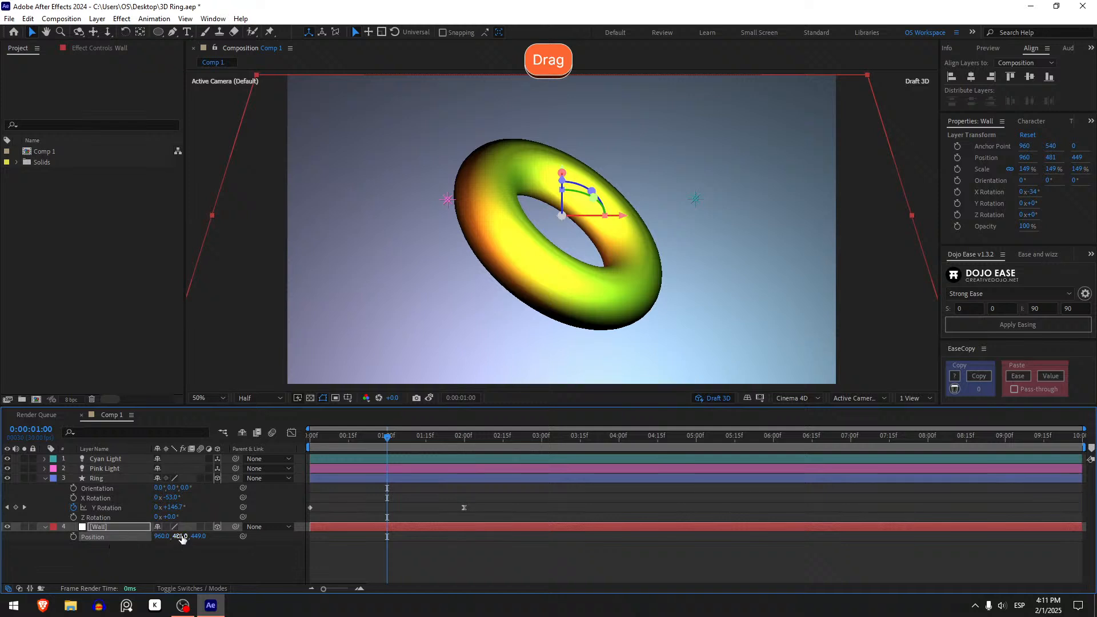
drag(182, 537, 163, 535)
click(309, 500)
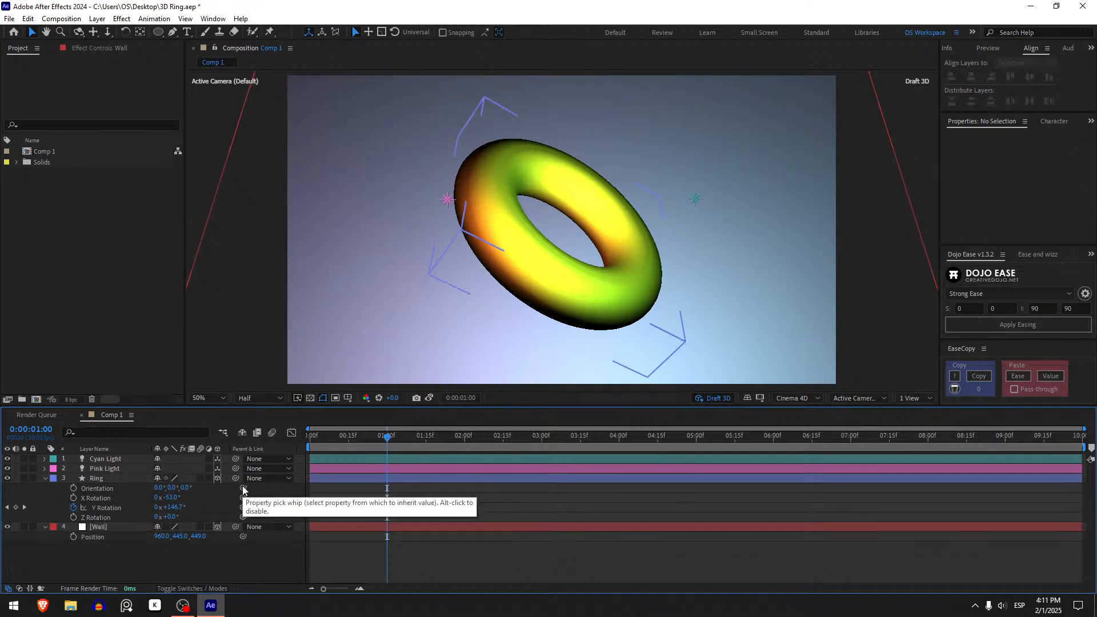
Test the Ring's X Rotation, undo the test and add an X Rotation keyframe at 0:00:01:00.
click(358, 479)
key(u)
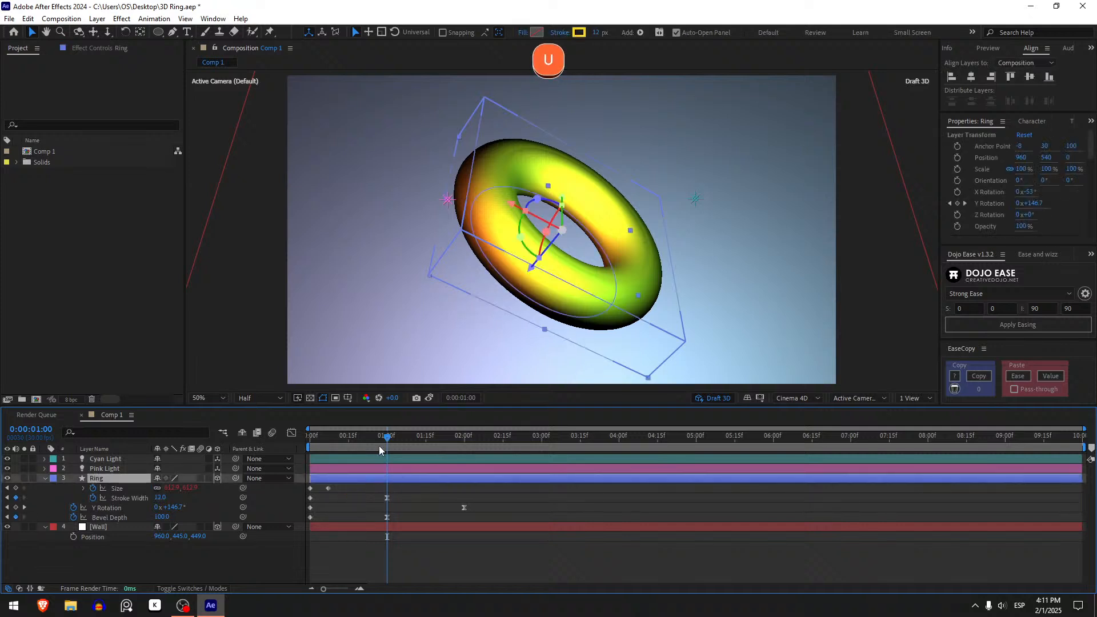
drag(360, 439, 388, 475)
key(r)
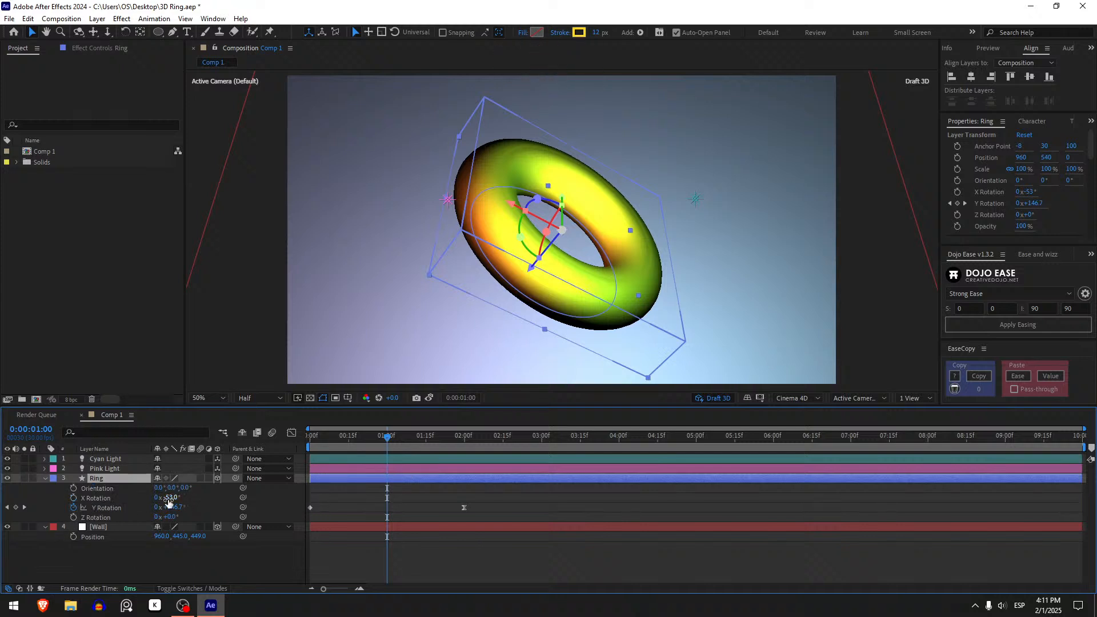
drag(169, 502, 240, 502)
key(ctrl+z)
click(73, 507)
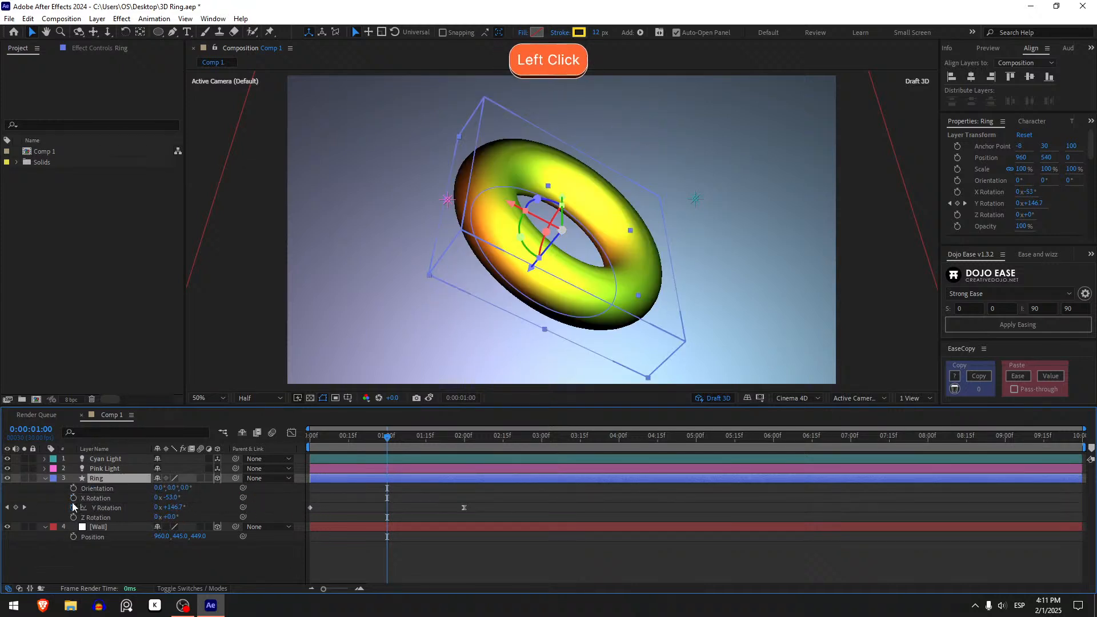
click(73, 498)
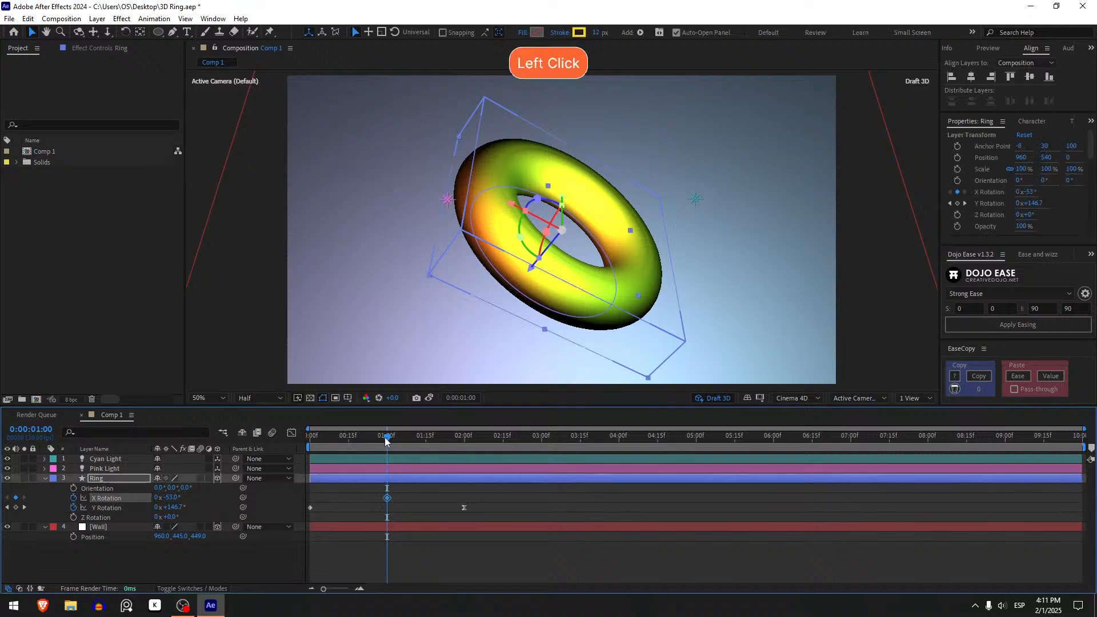
Set the Ring's X Rotation to 132° and its Y Rotation to 198° at 0:00:02:00.
drag(386, 440, 464, 451)
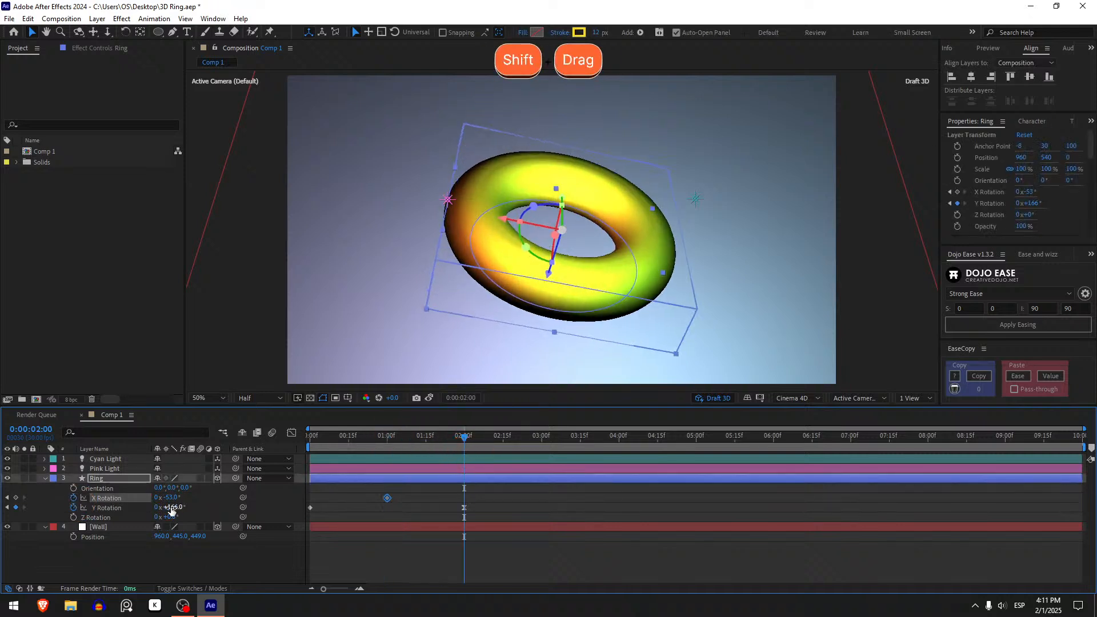
drag(172, 499, 292, 519)
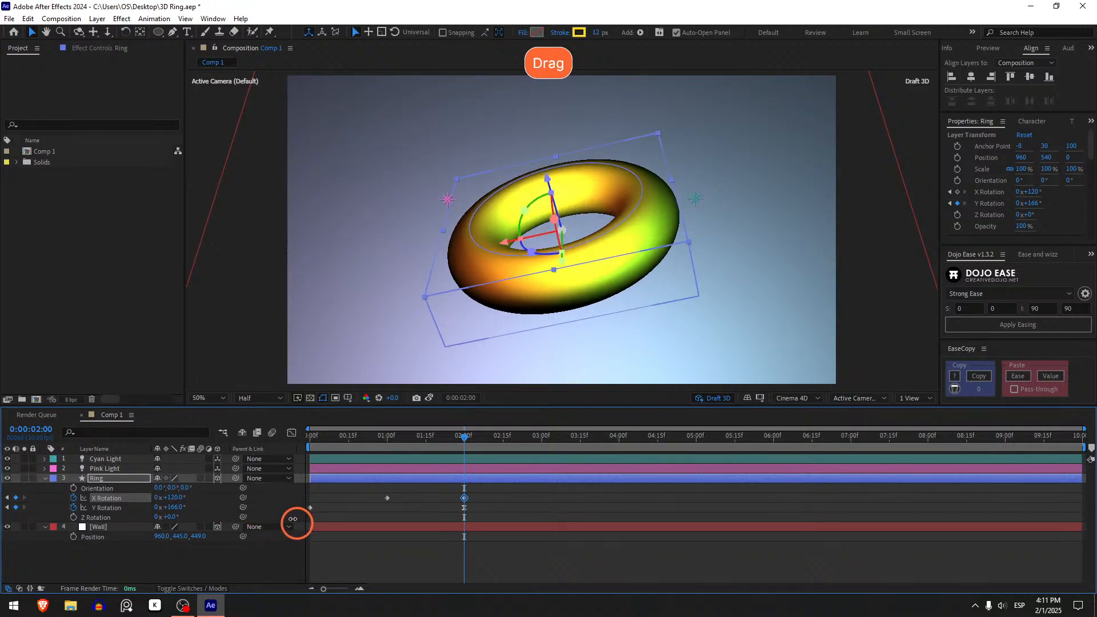
mouse_move(175, 507)
mouse_down()
mouse_move(203, 507)
mouse_move(181, 497)
mouse_move(177, 507)
mouse_up()
Stretch the incoming ease of the Ring's X Rotation keyframe at 0:00:02:00 in the speed graph and preview from the start.
click(420, 498)
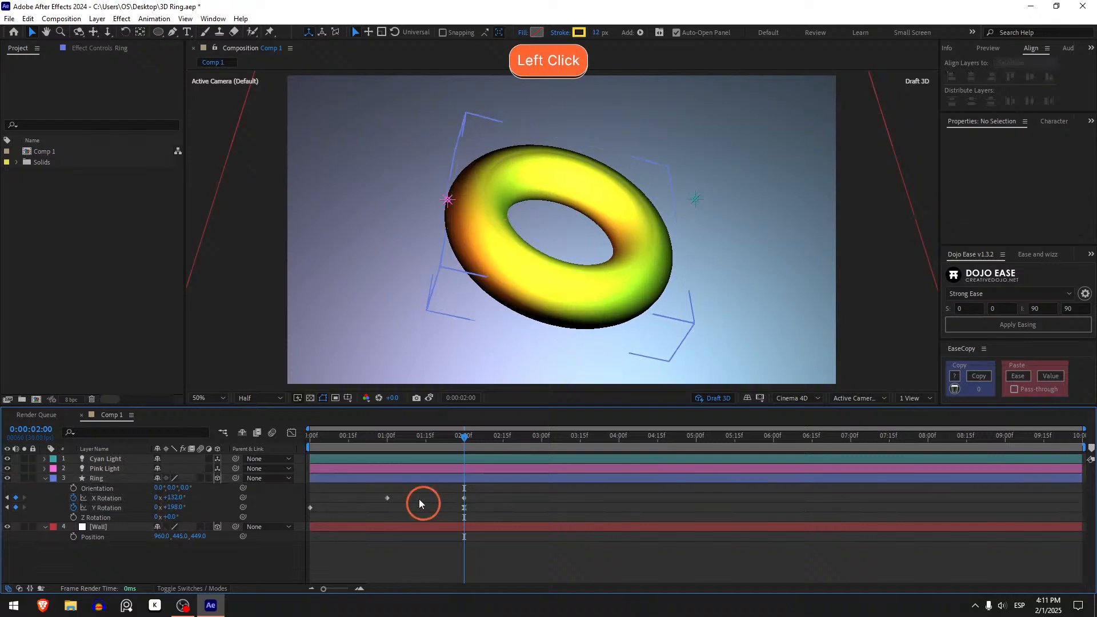
click(464, 498)
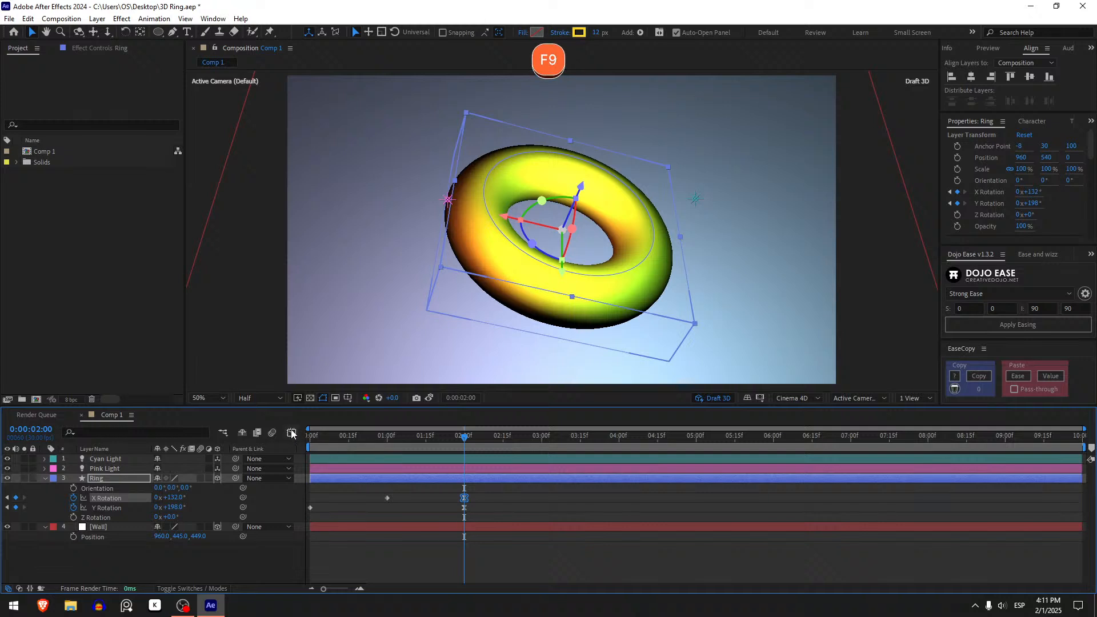
click(291, 433)
drag(451, 558, 413, 563)
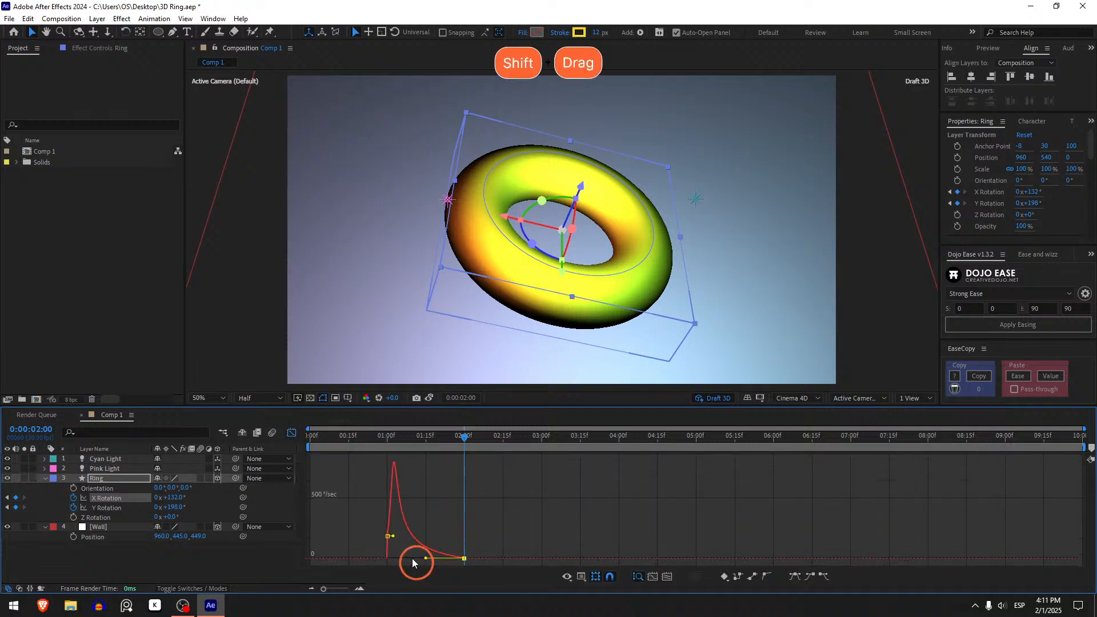
click(291, 433)
click(412, 521)
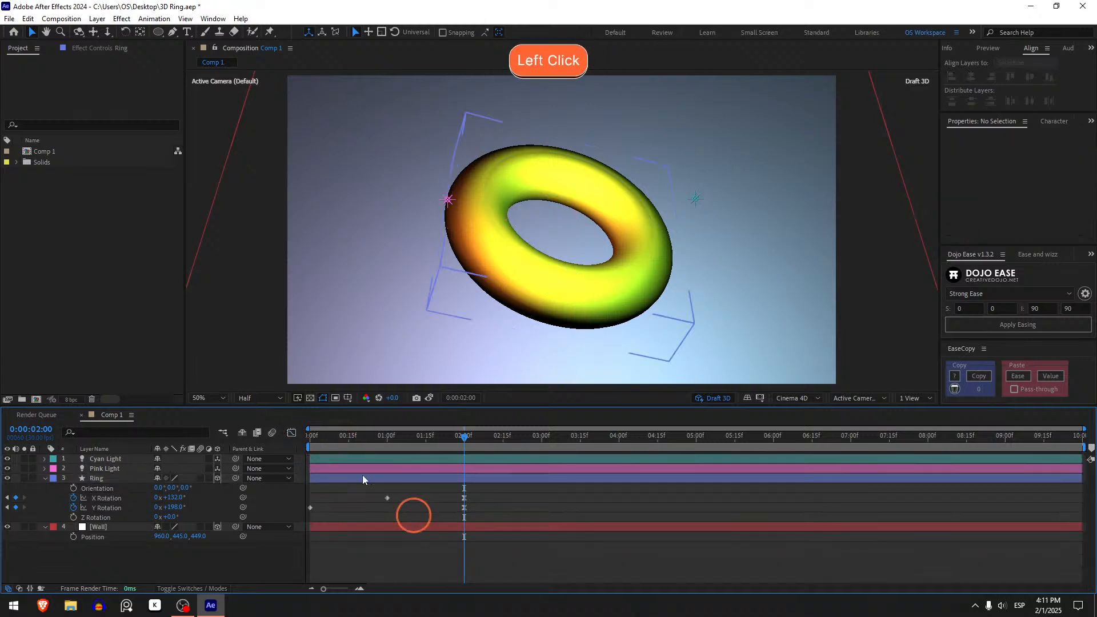
click(316, 437)
key(space)
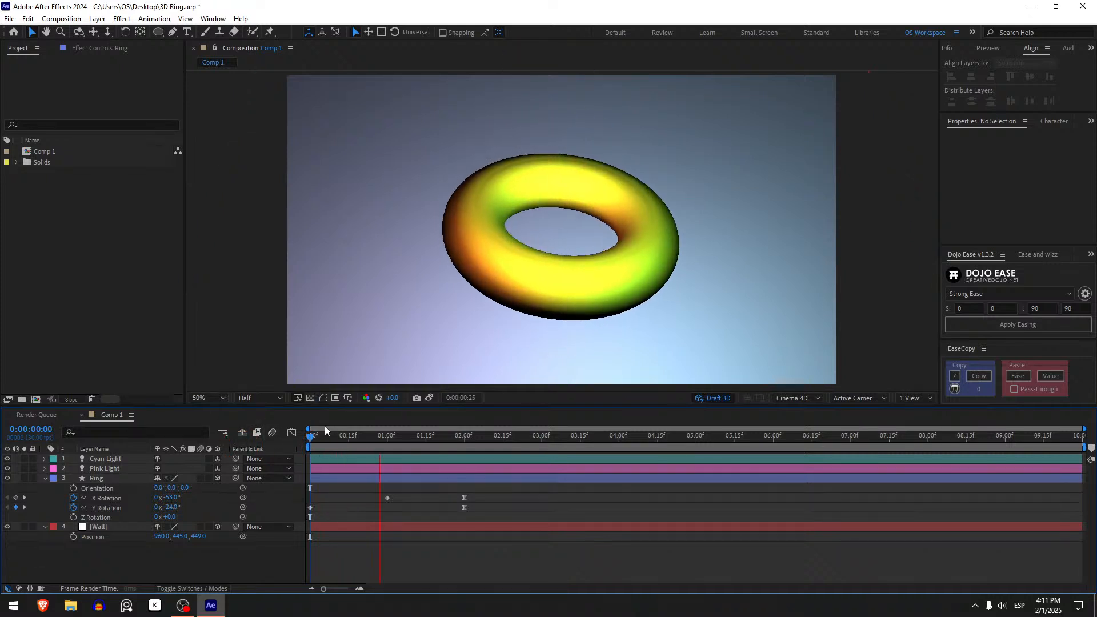
Apply Easy Ease to the Ring's X Rotation keyframe at 0:00:01:00 and preview with all of the Ring's animated properties revealed.
drag(324, 434, 386, 495)
click(387, 497)
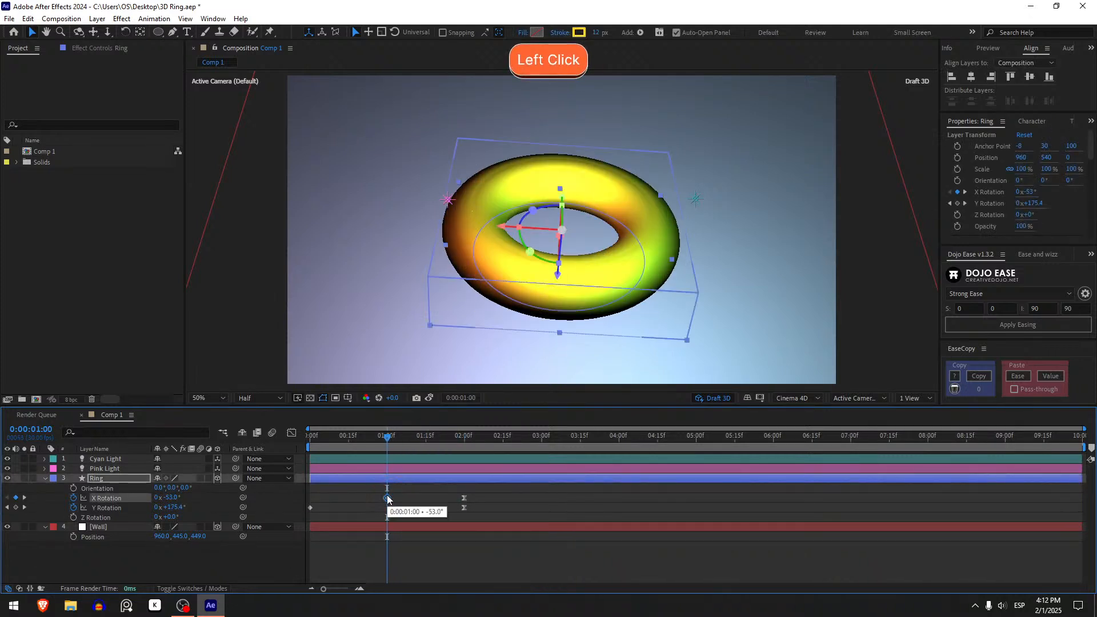
key(F9)
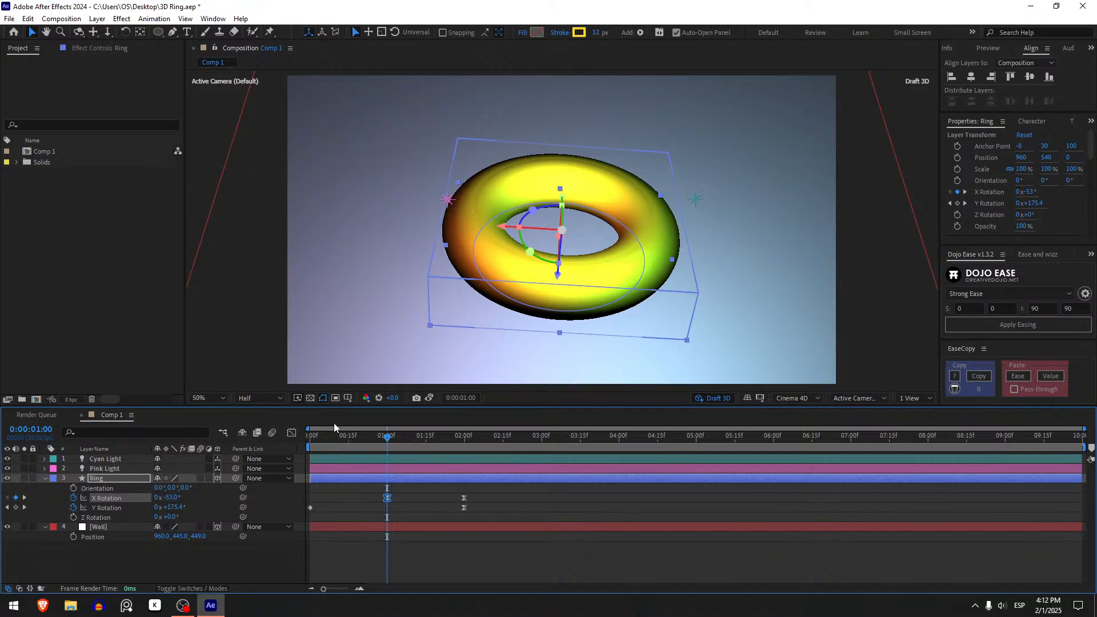
click(308, 437)
key(u)
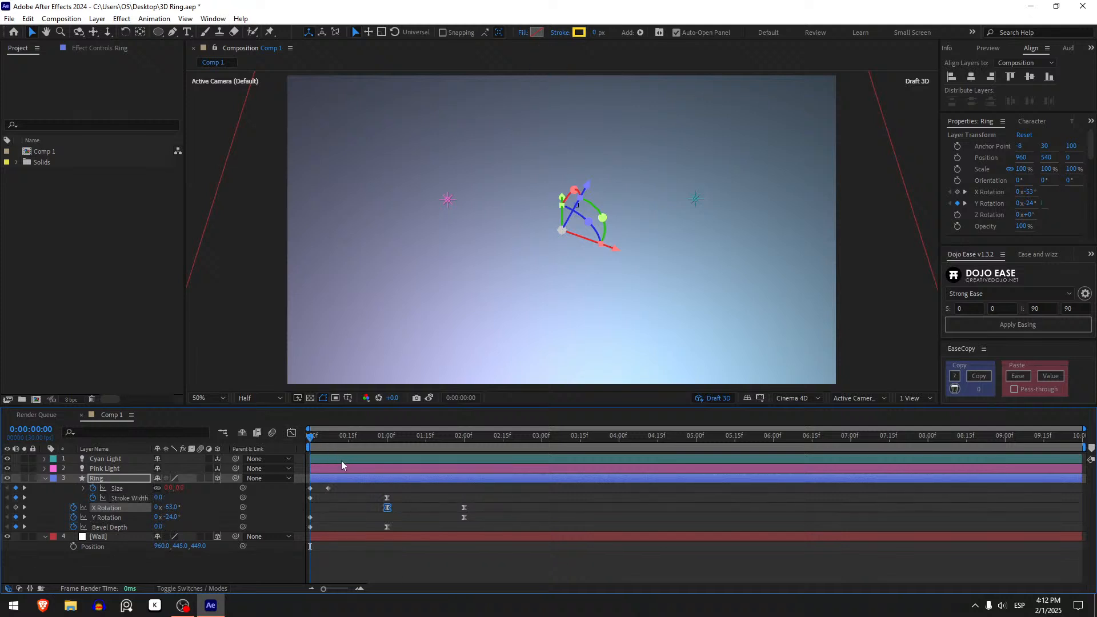
key(space)
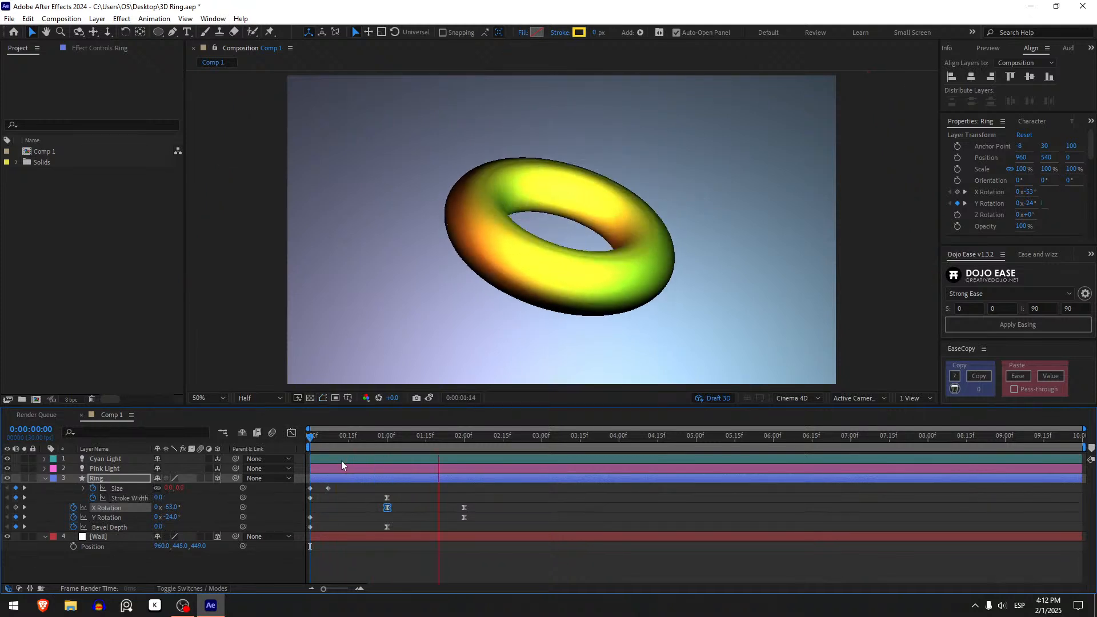
click(414, 525)
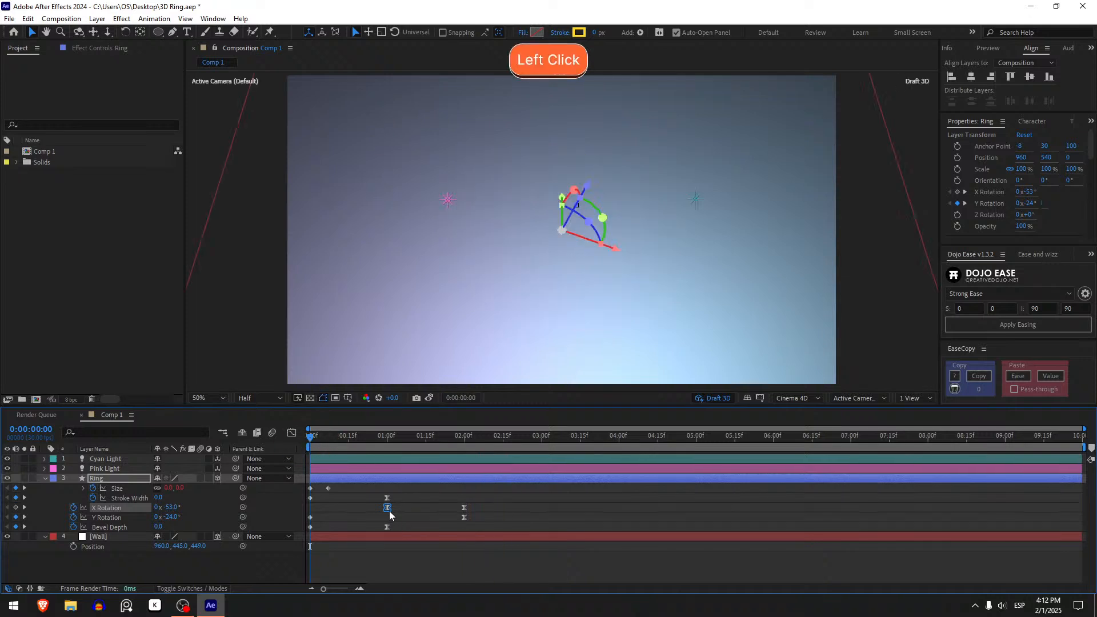
Try starting the Ring's X Rotation at 0:00:00:00, return its keyframe to 0:00:01:00 and preview.
drag(389, 511, 311, 510)
key(space)
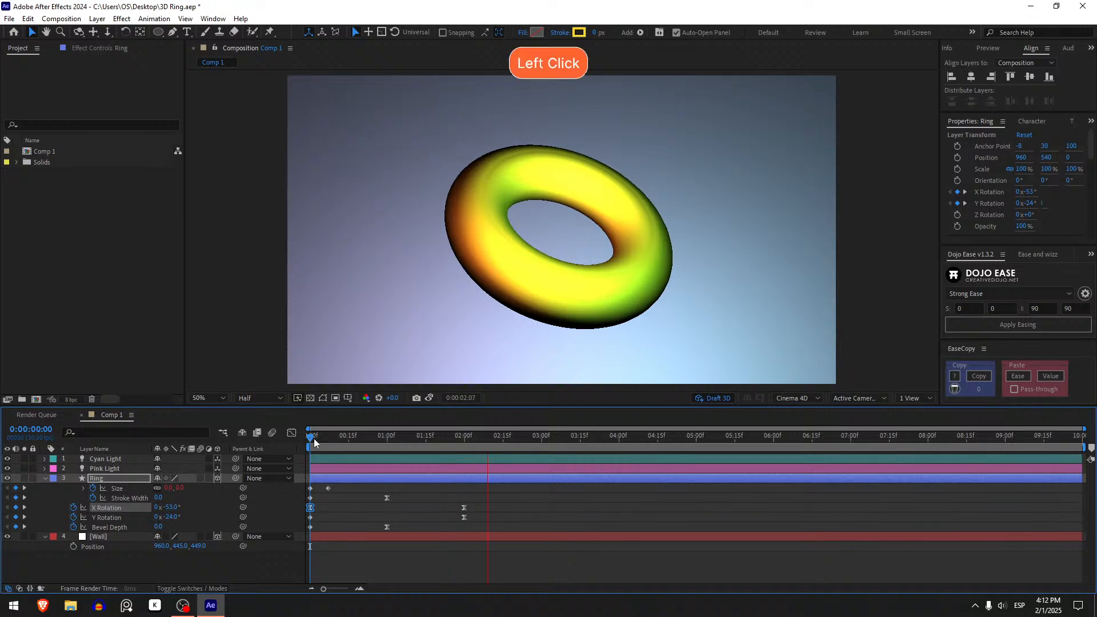
drag(314, 442, 379, 465)
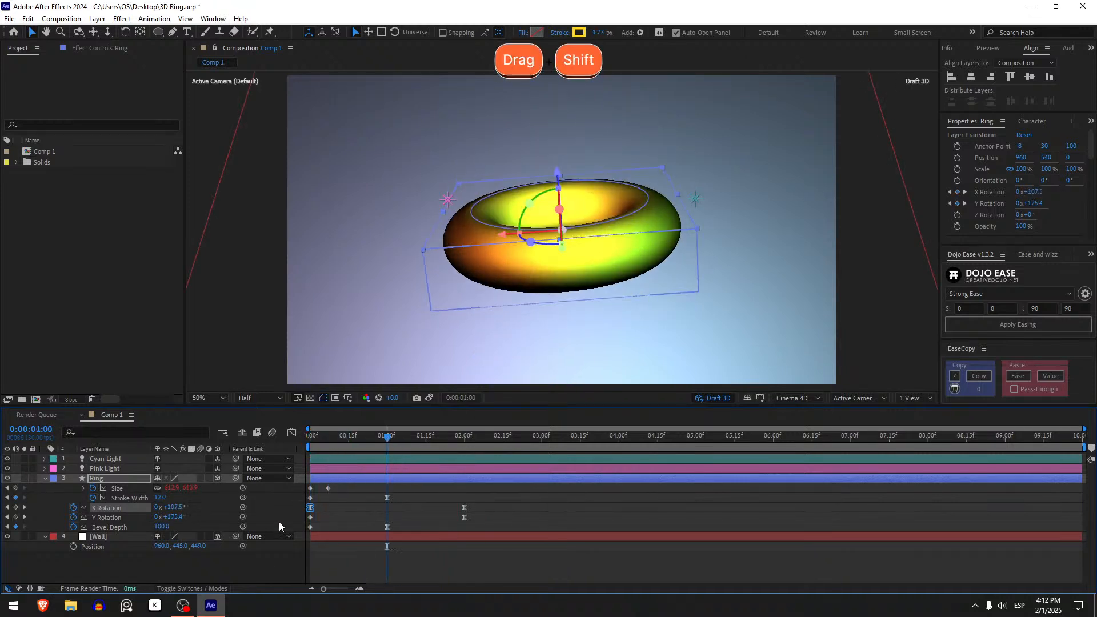
drag(310, 508, 386, 507)
drag(386, 436, 280, 436)
key(space)
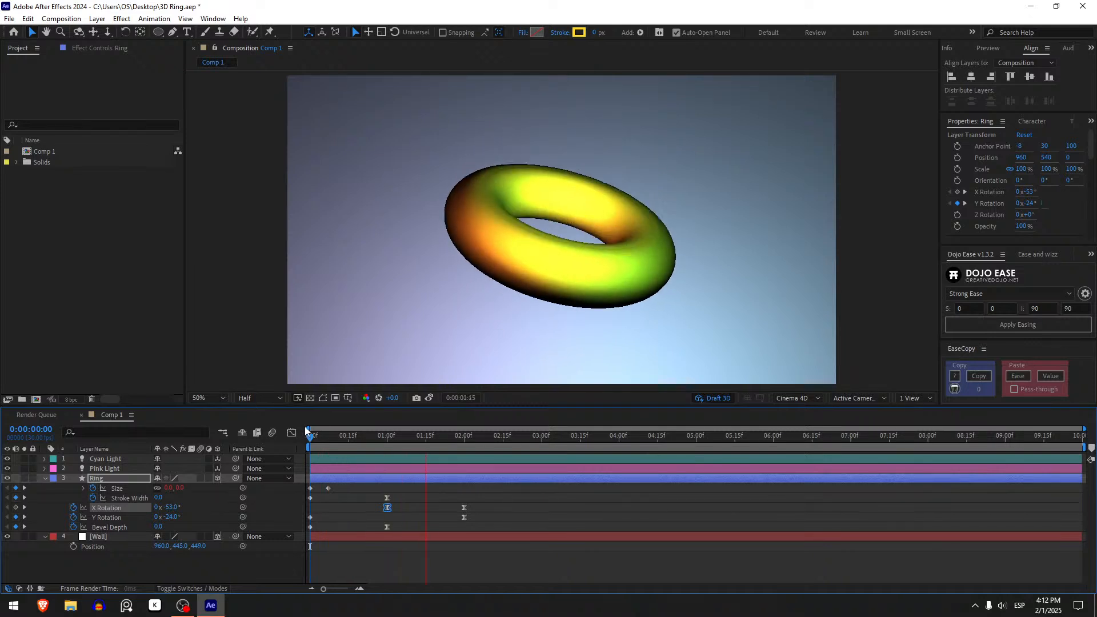
Move the Ring's first X Rotation keyframe to 0:00:00:21 and preview the animation.
drag(379, 436, 363, 442)
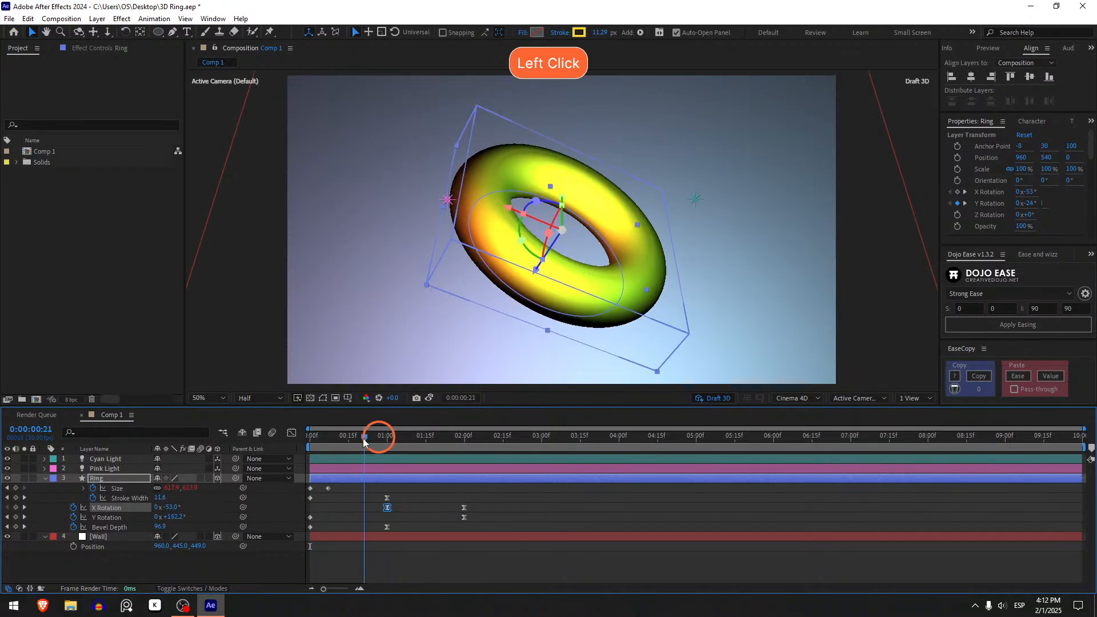
drag(387, 507, 365, 507)
drag(343, 440, 293, 440)
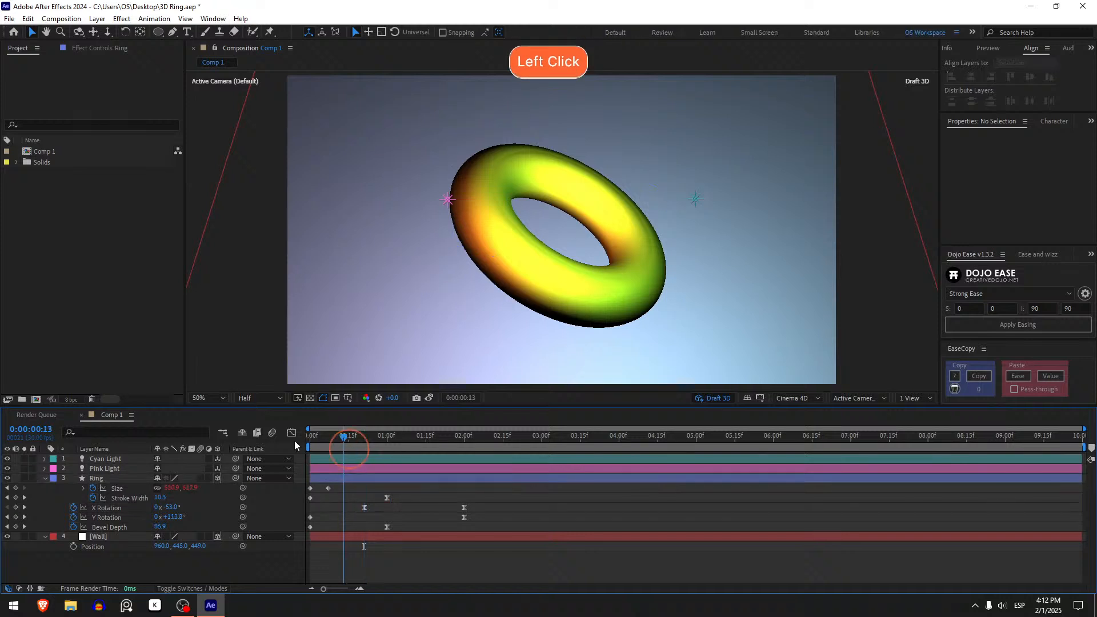
key(space)
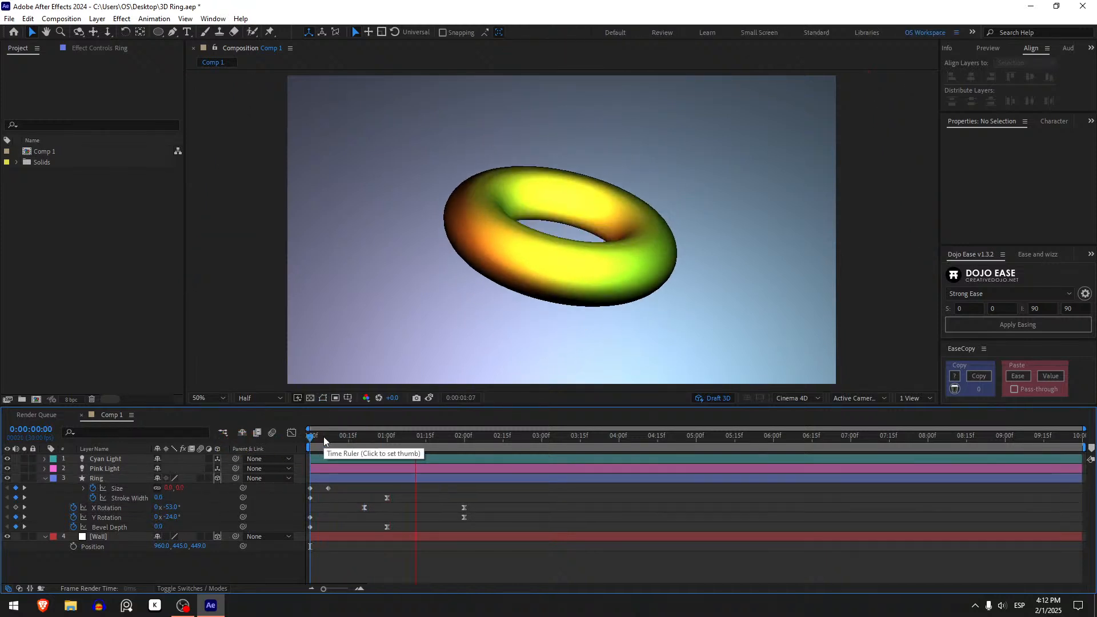
click(324, 436)
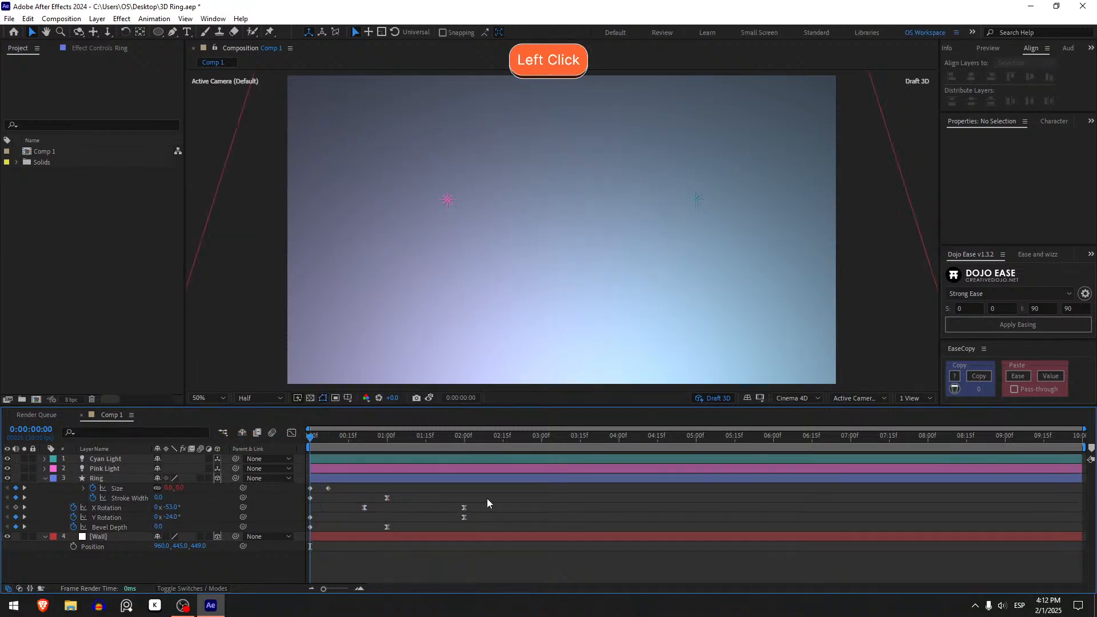
Try moving the Ring's last X and Y Rotation keyframes to 0:00:02:15 and preview the slower rotation.
drag(487, 499, 503, 518)
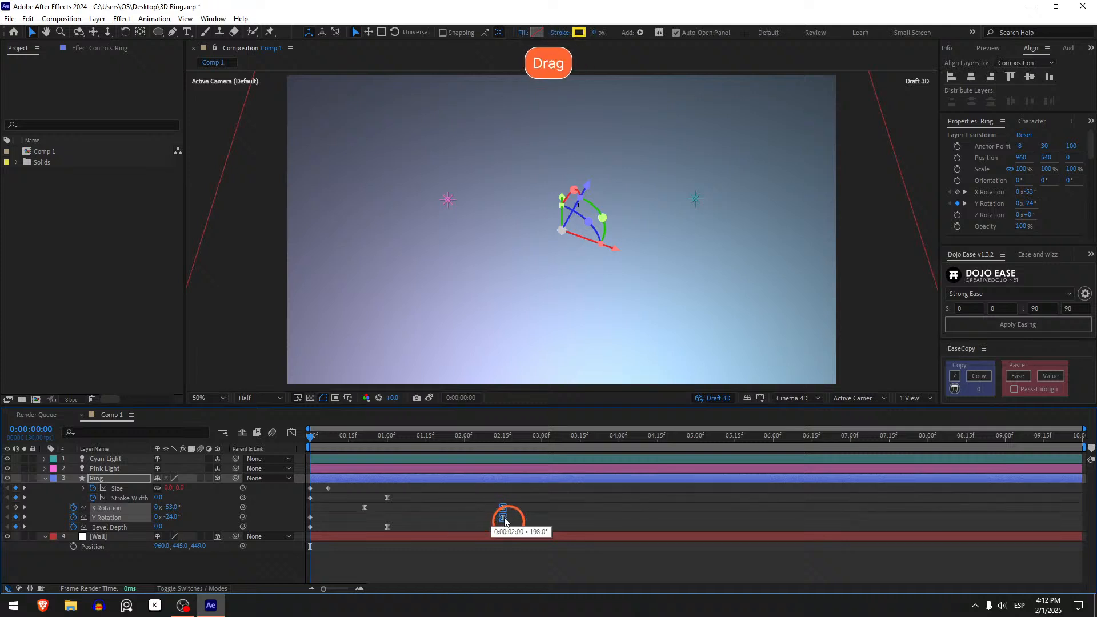
key(space)
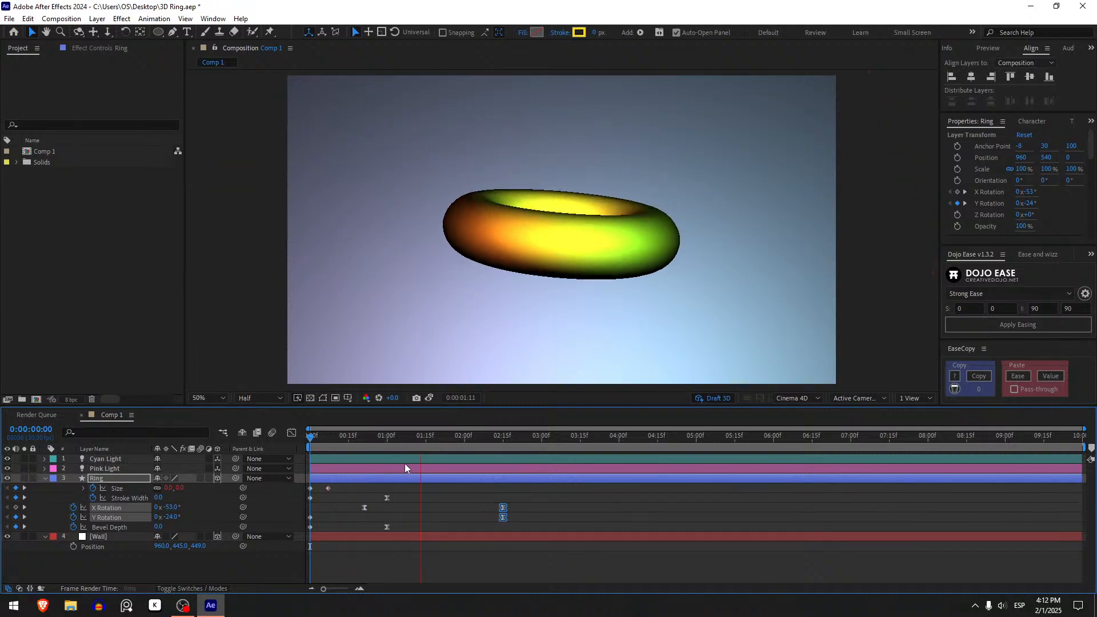
click(318, 444)
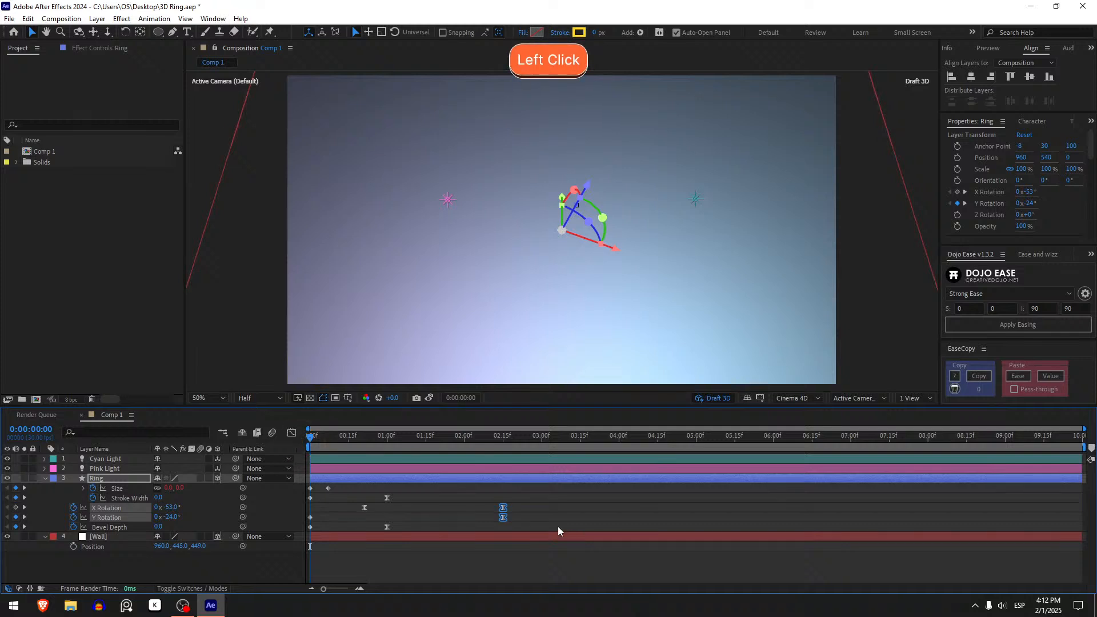
Move the Ring's last X and Y Rotation keyframes to 0:00:02:04 and preview the timing.
mouse_move(506, 510)
mouse_down()
mouse_move(476, 485)
mouse_move(495, 526)
mouse_up()
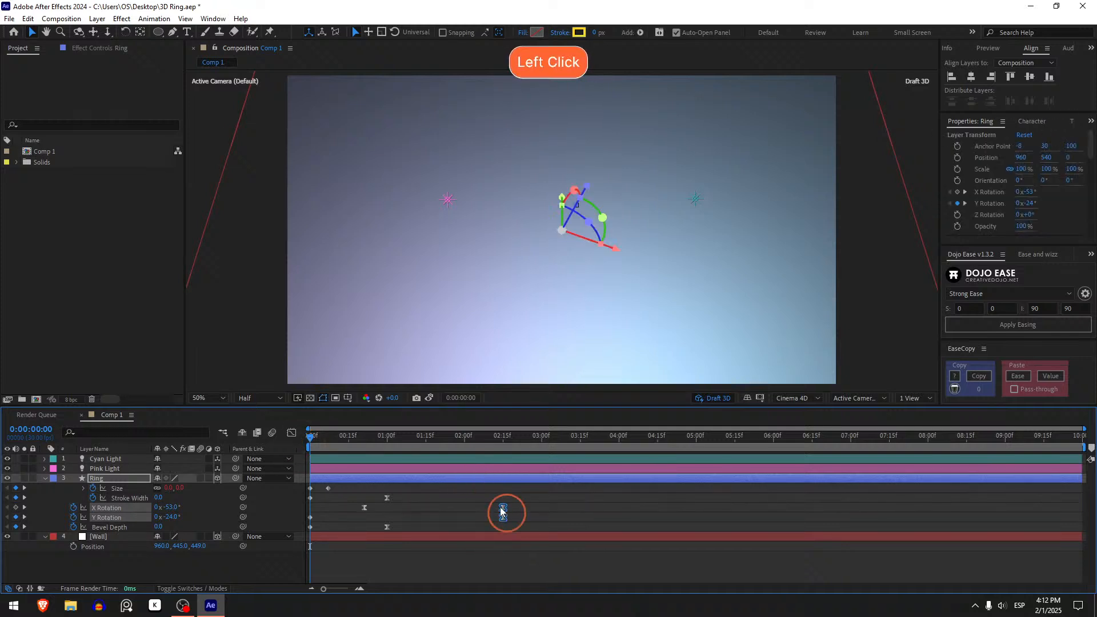
click(454, 505)
key(space)
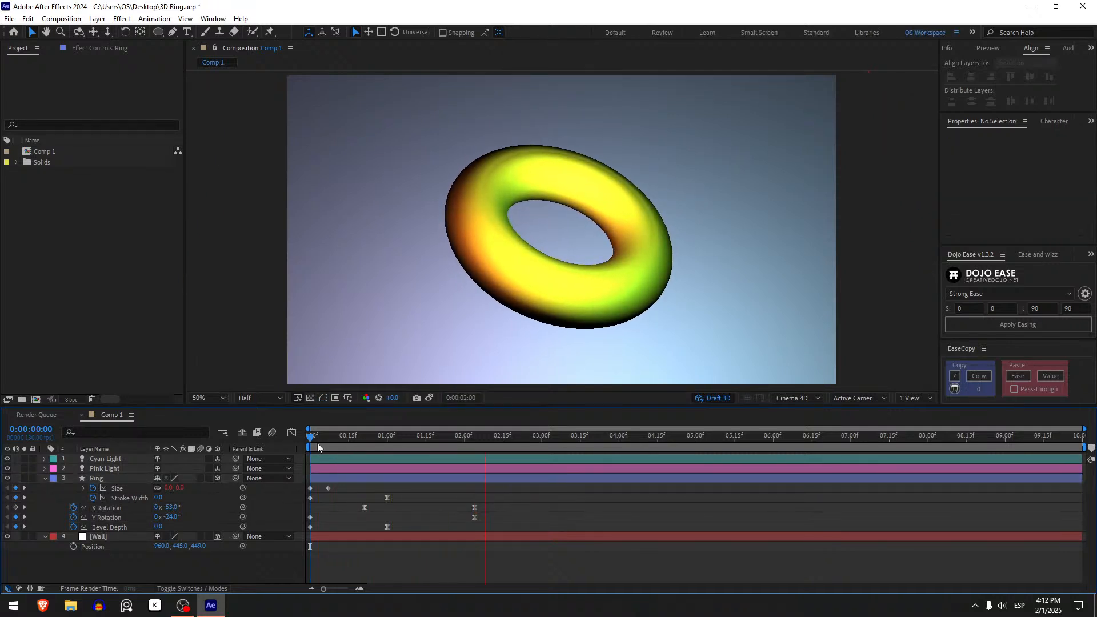
key(space)
key(space)
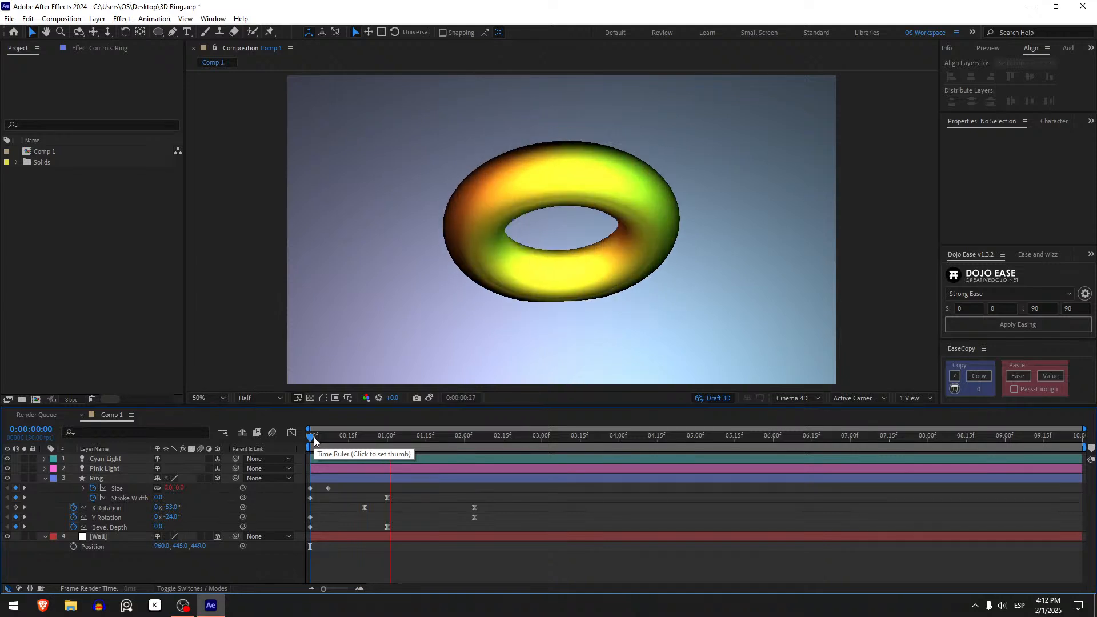
key(space)
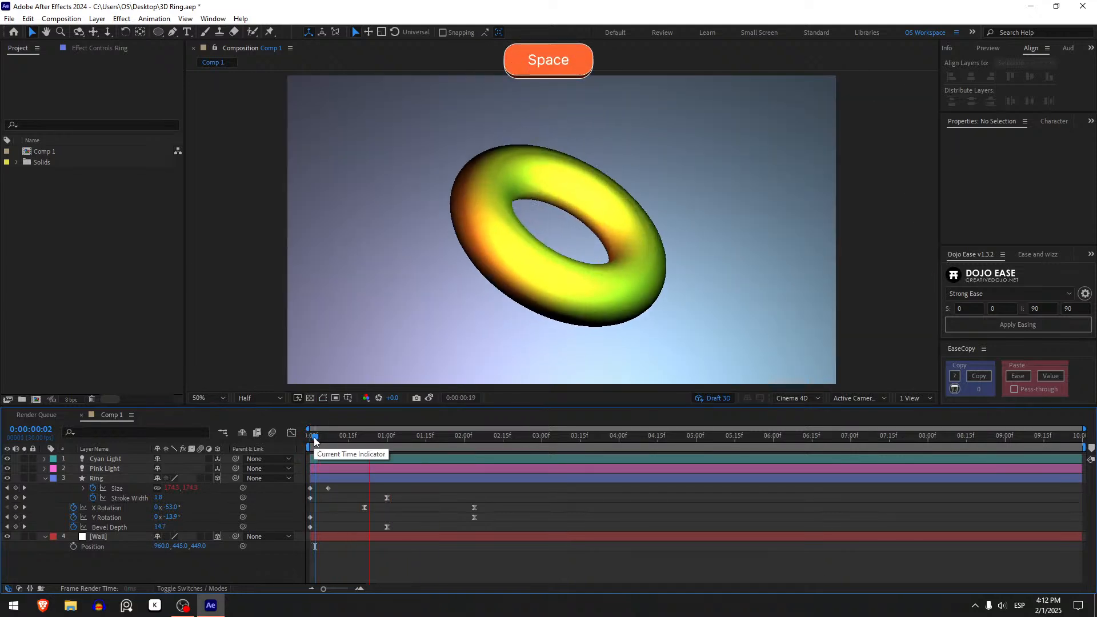
click(314, 439)
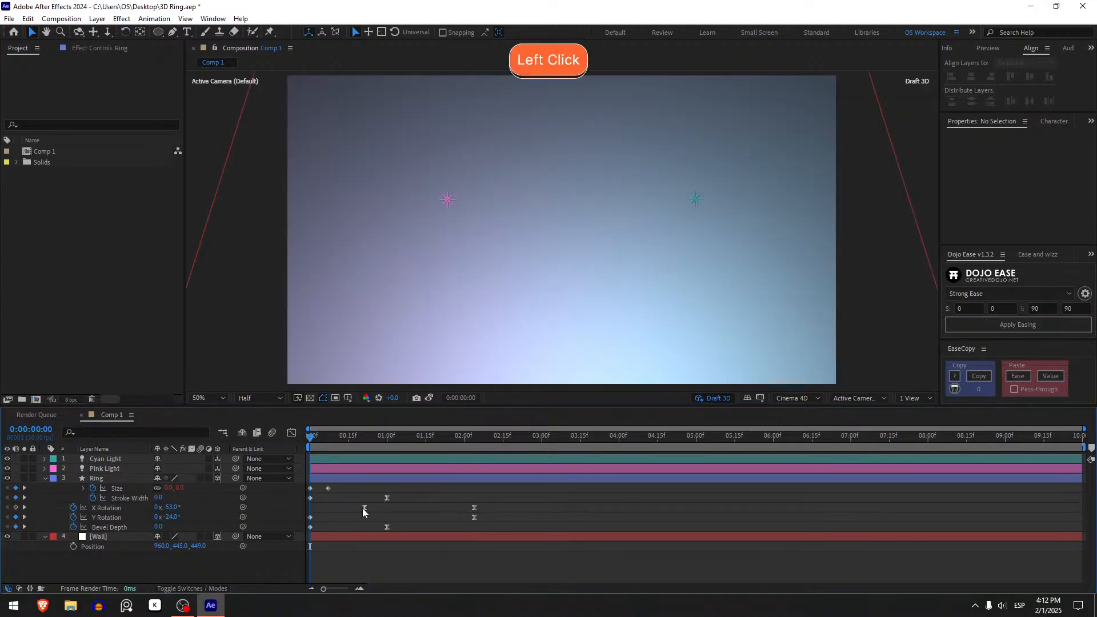
Move the Ring's first X Rotation keyframe earlier to 0:00:00:11 and preview the animation from the start.
drag(365, 507, 354, 508)
key(space)
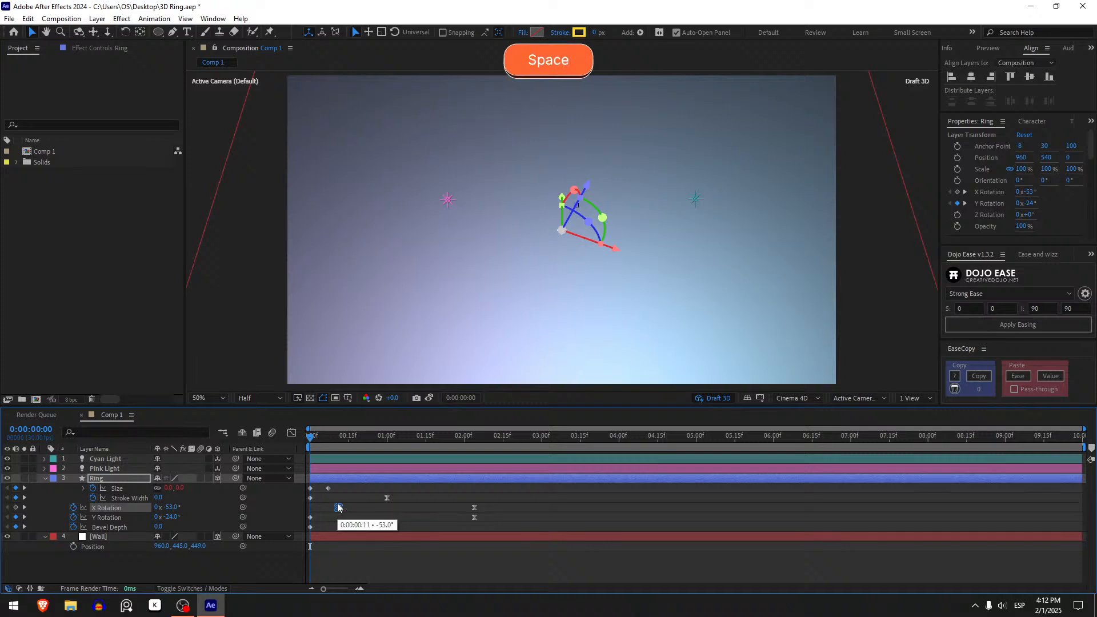
click(310, 442)
key(space)
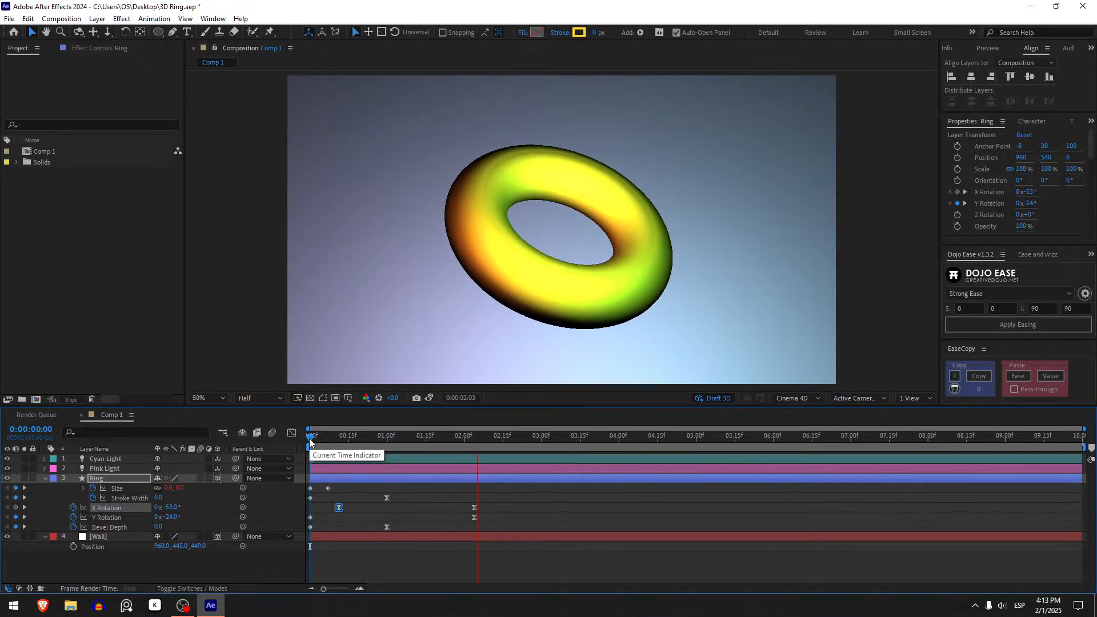
click(310, 442)
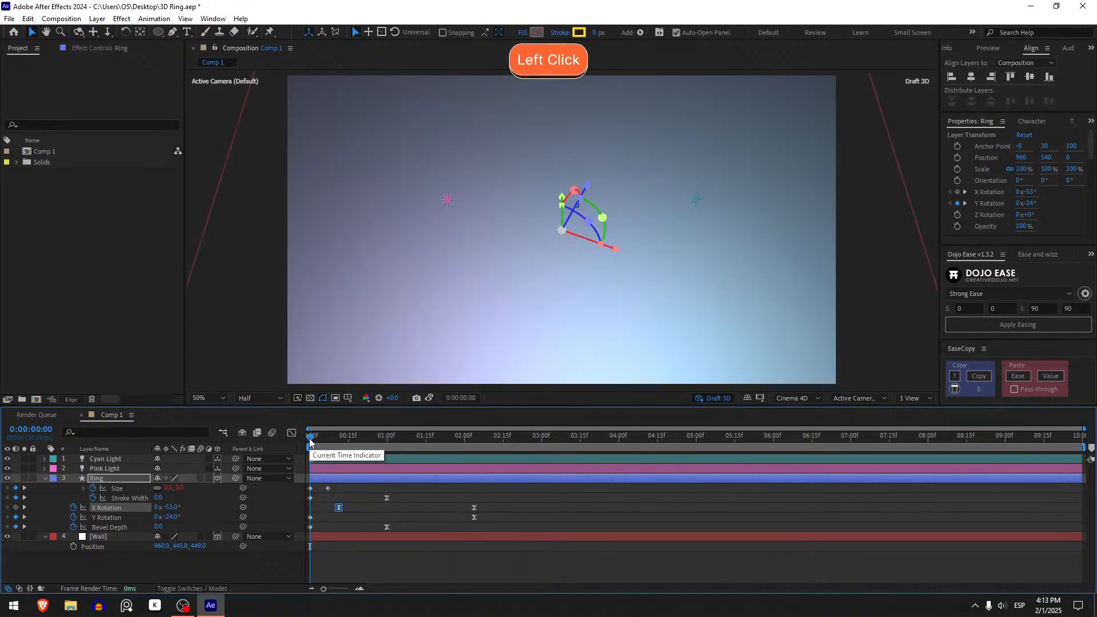
key(space)
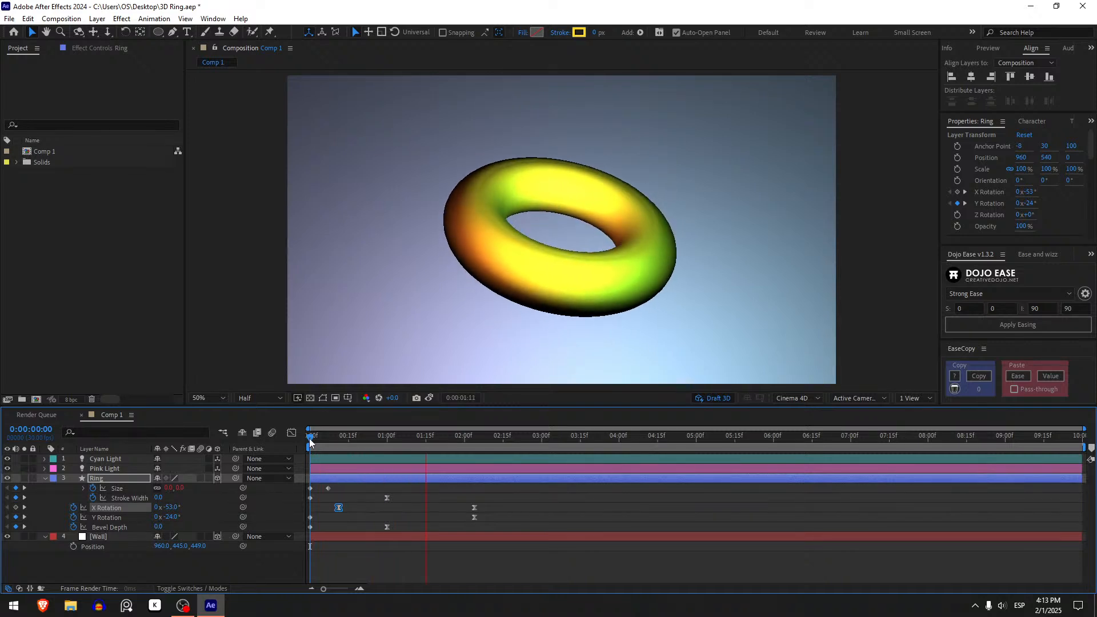
key(space)
click(310, 442)
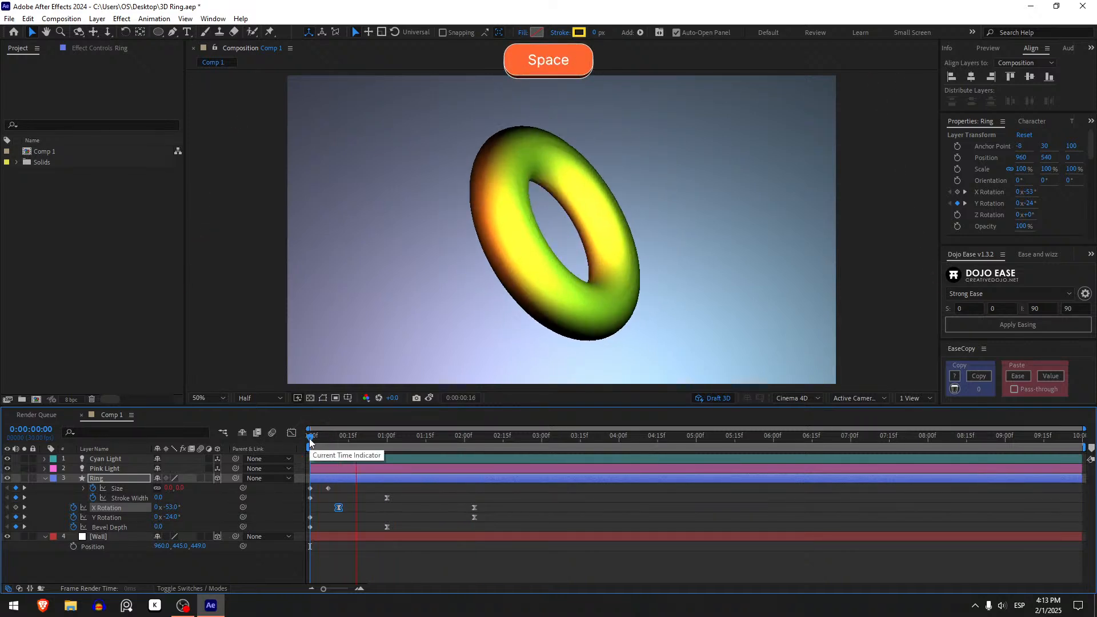
Collapse the layer properties, end the work area at 0:00:02:04 and preview it.
drag(311, 442, 493, 470)
shift+click(473, 441)
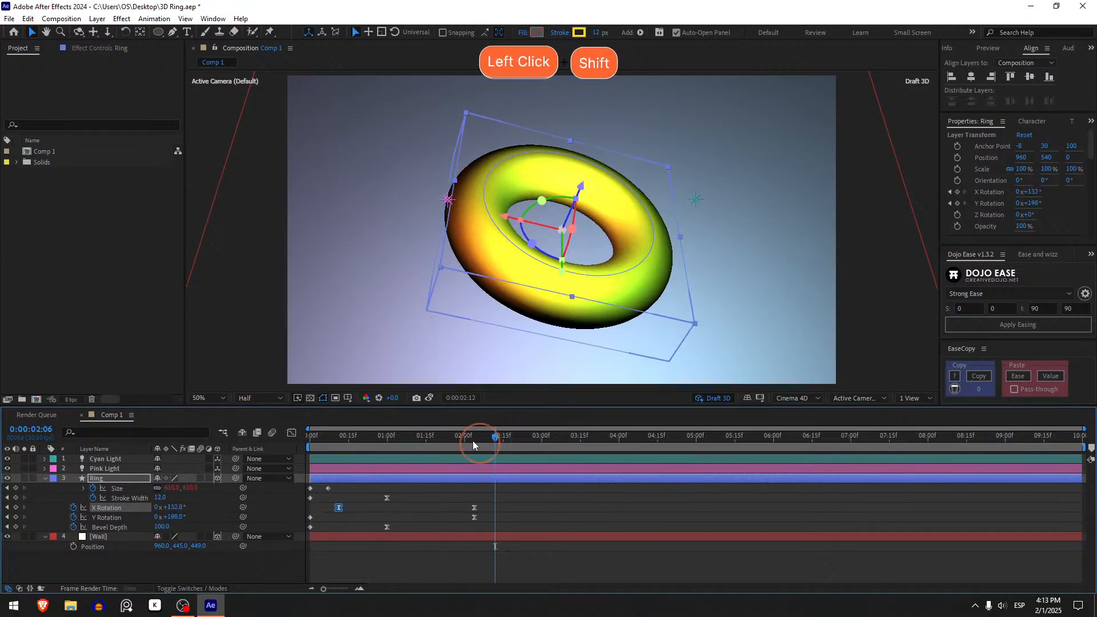
click(489, 500)
key(u)
key(u)
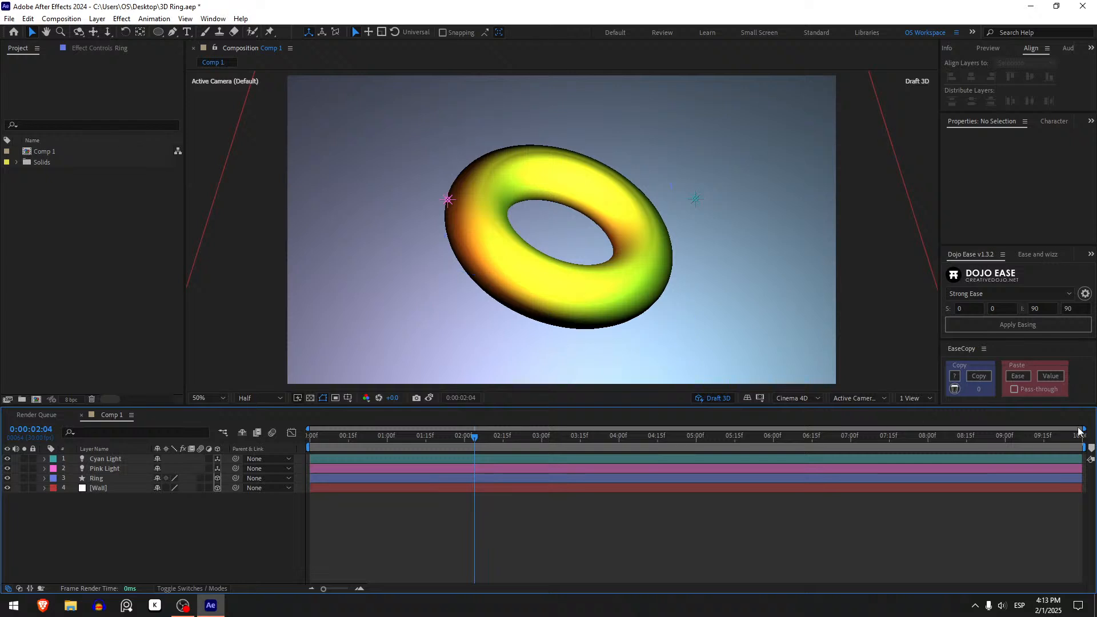
key(n)
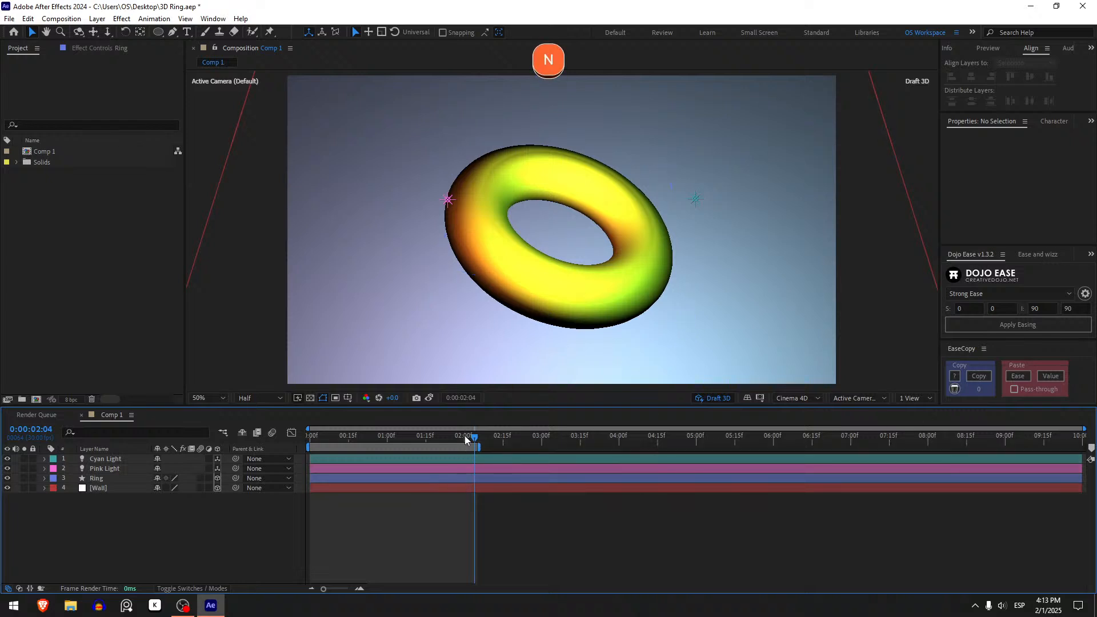
drag(464, 435, 228, 453)
key(space)
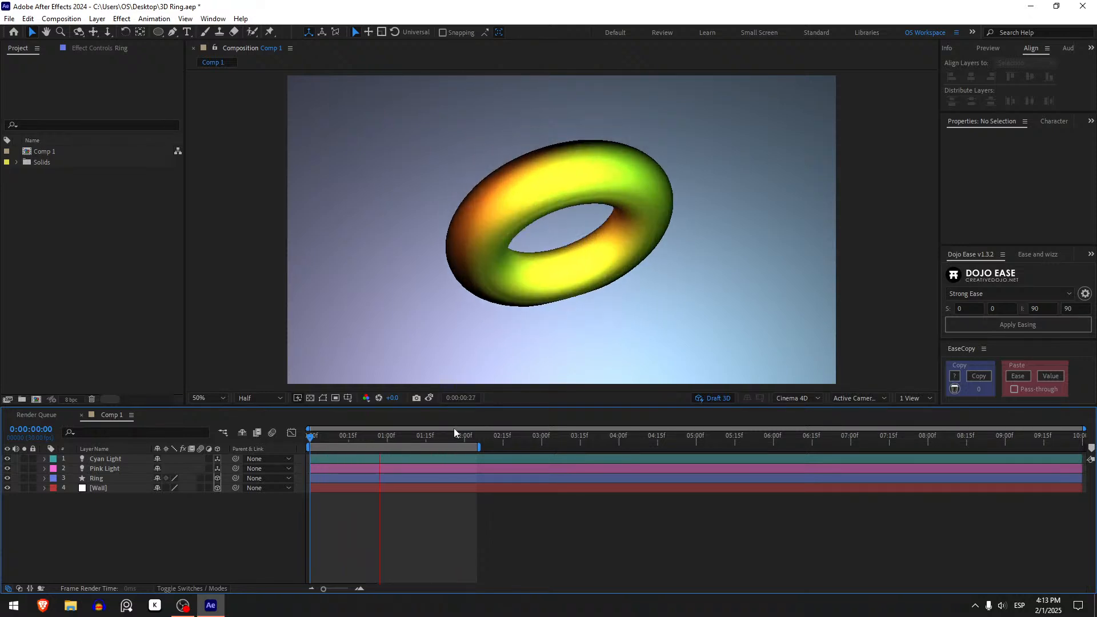
Extend the work area's end to 0:00:02:09 and turn off Draft 3D.
drag(434, 438, 310, 437)
key(n)
key(space)
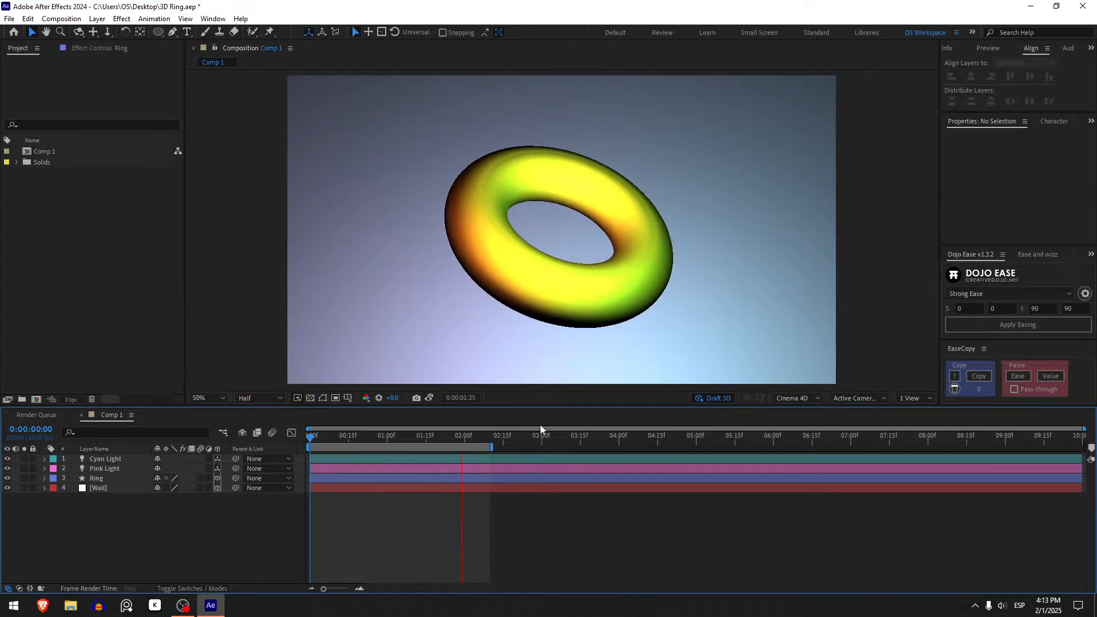
shift+click(482, 441)
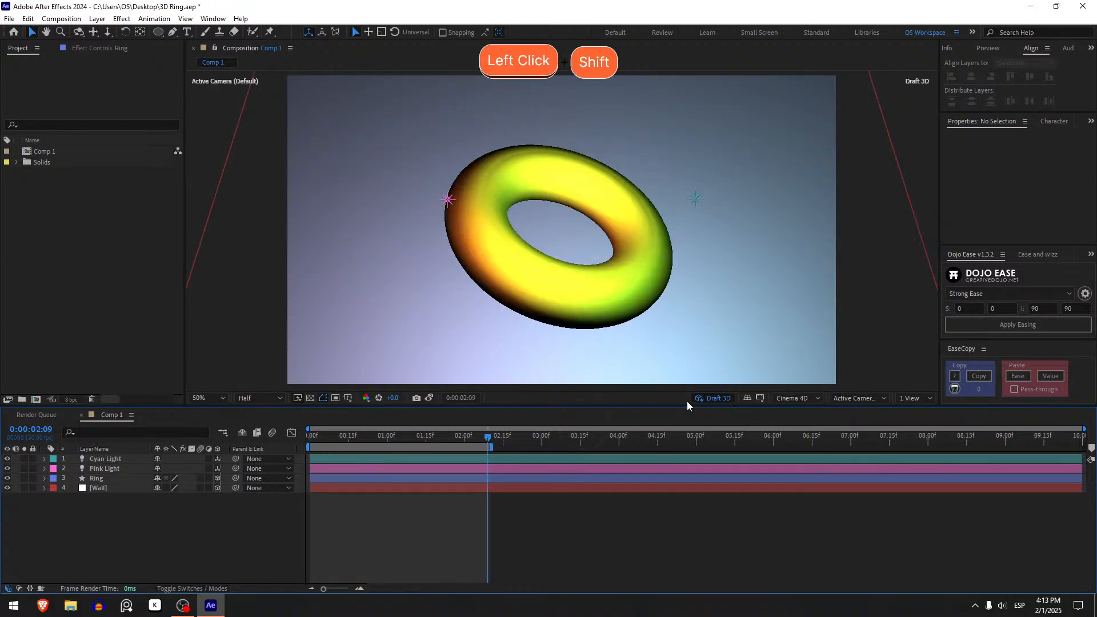
click(708, 398)
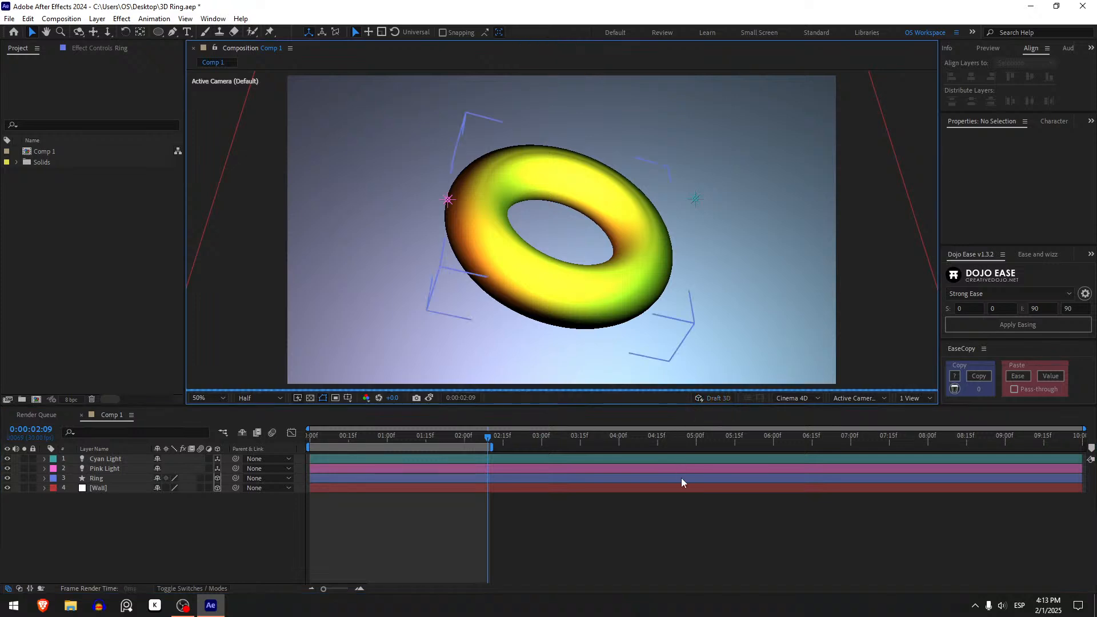